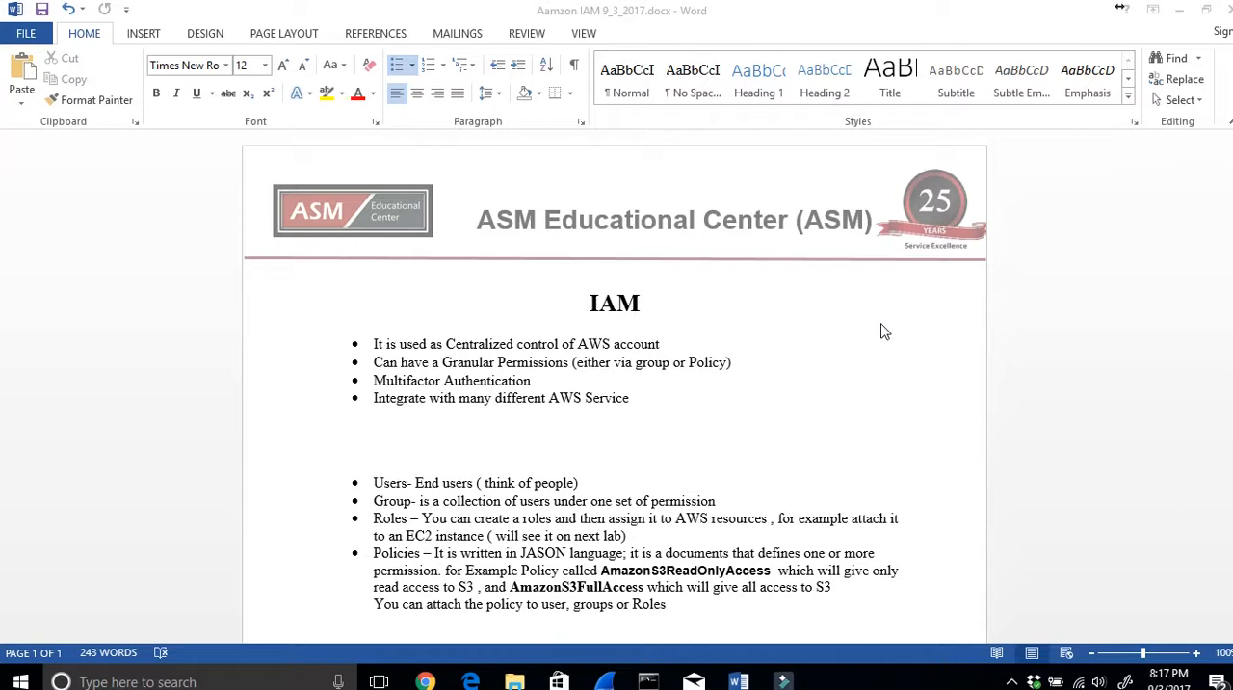
# Step: Review the IAM overview bullets on centralized control, granular permissions, multifactor authentication and AWS service integration, highlighting key phrases
pyautogui.click(447, 345)
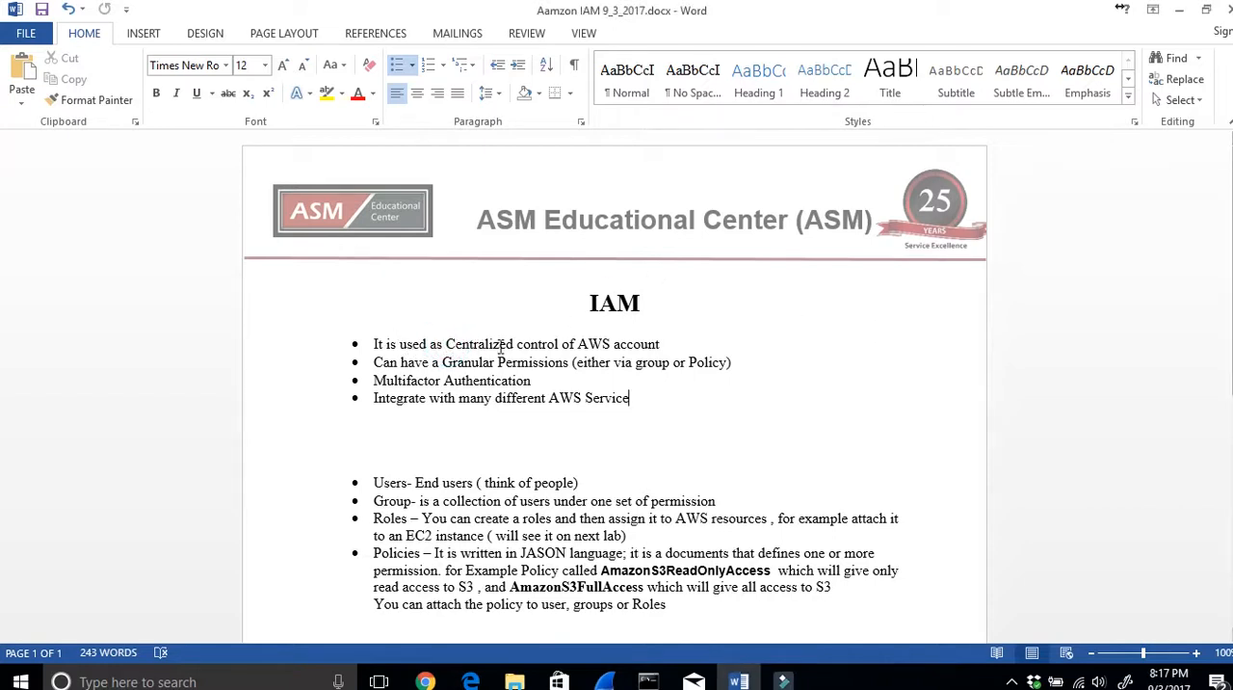
pyautogui.moveTo(668, 344); pyautogui.dragTo(518, 376)
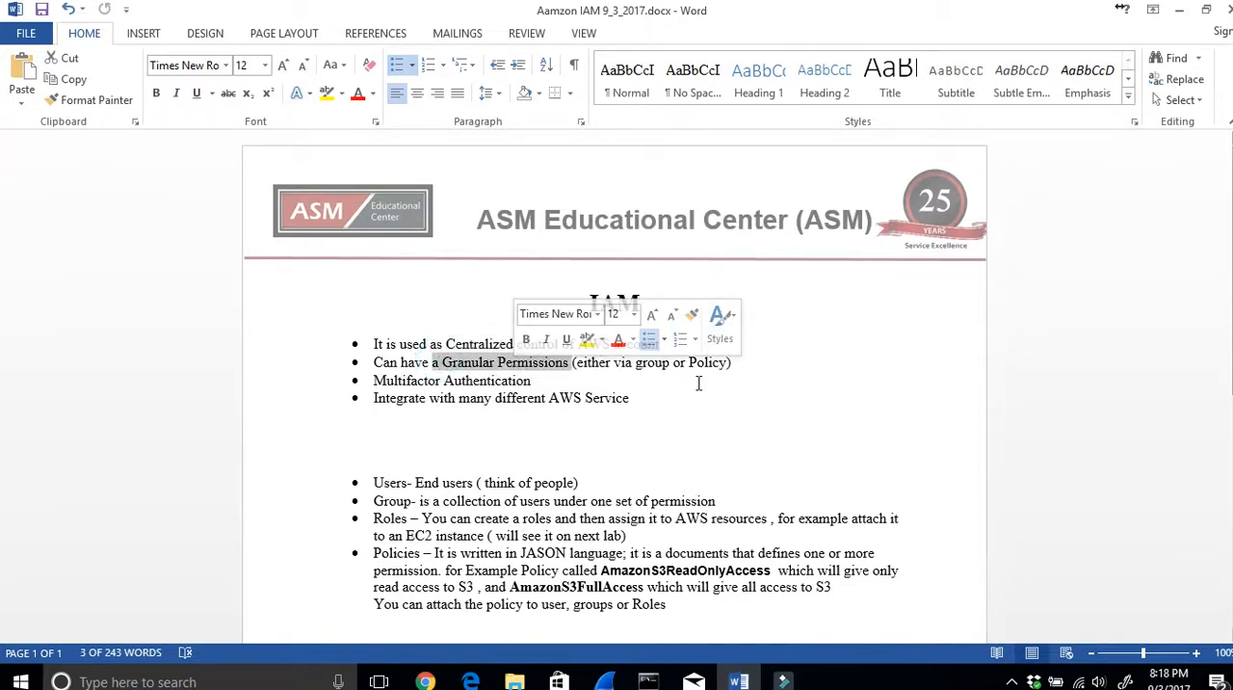
pyautogui.moveTo(531, 380); pyautogui.dragTo(410, 383)
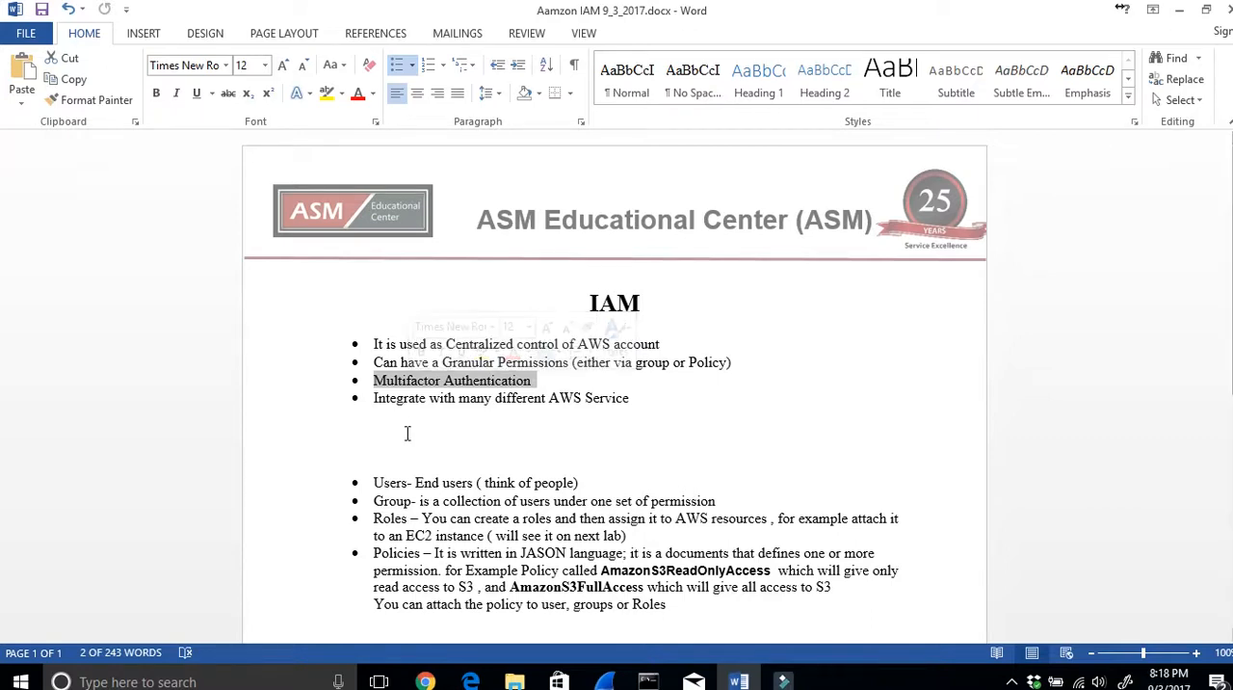
pyautogui.moveTo(432, 399); pyautogui.dragTo(476, 408)
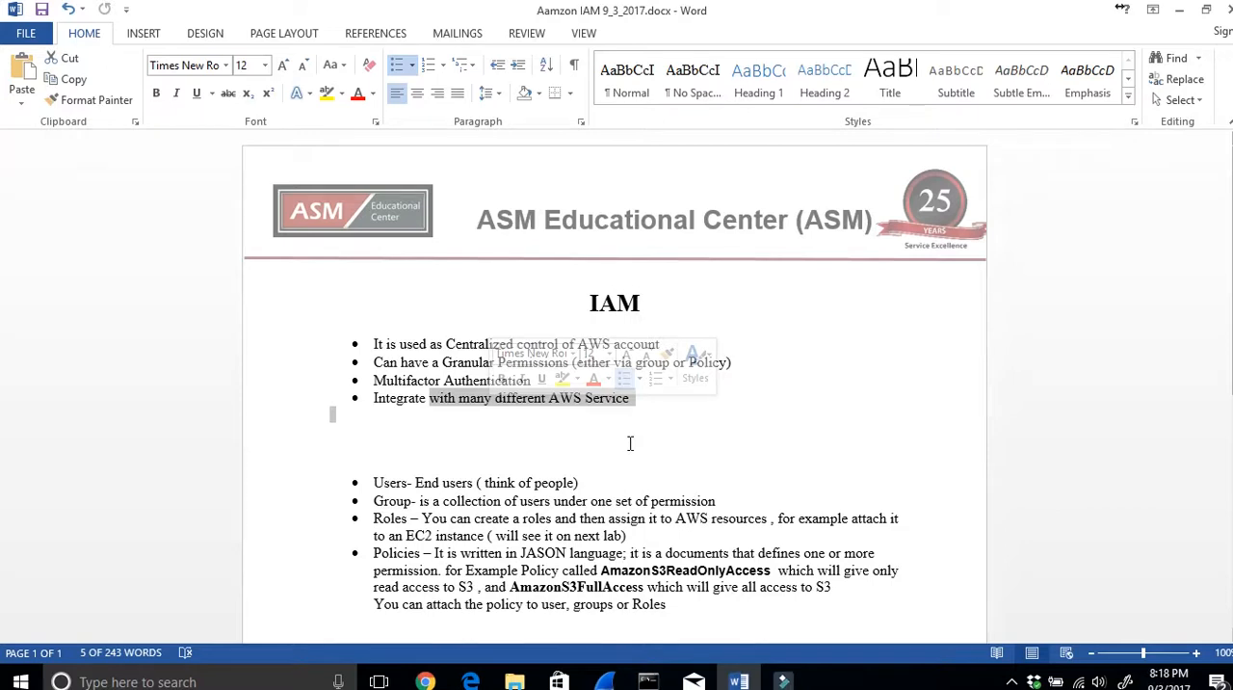
# Step: Read through the notes' definitions of users, groups, roles and policies, highlighting each description and the two S3 policy examples
pyautogui.moveTo(373, 481); pyautogui.dragTo(581, 483)
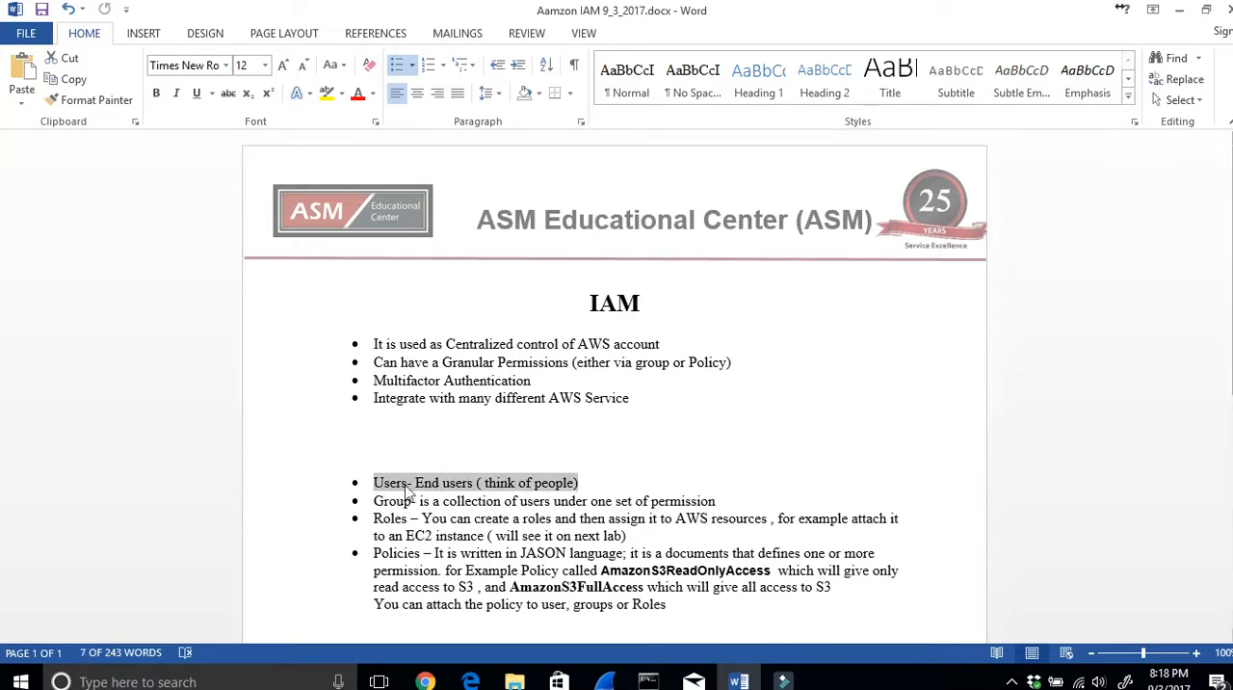
pyautogui.moveTo(371, 501); pyautogui.dragTo(412, 501)
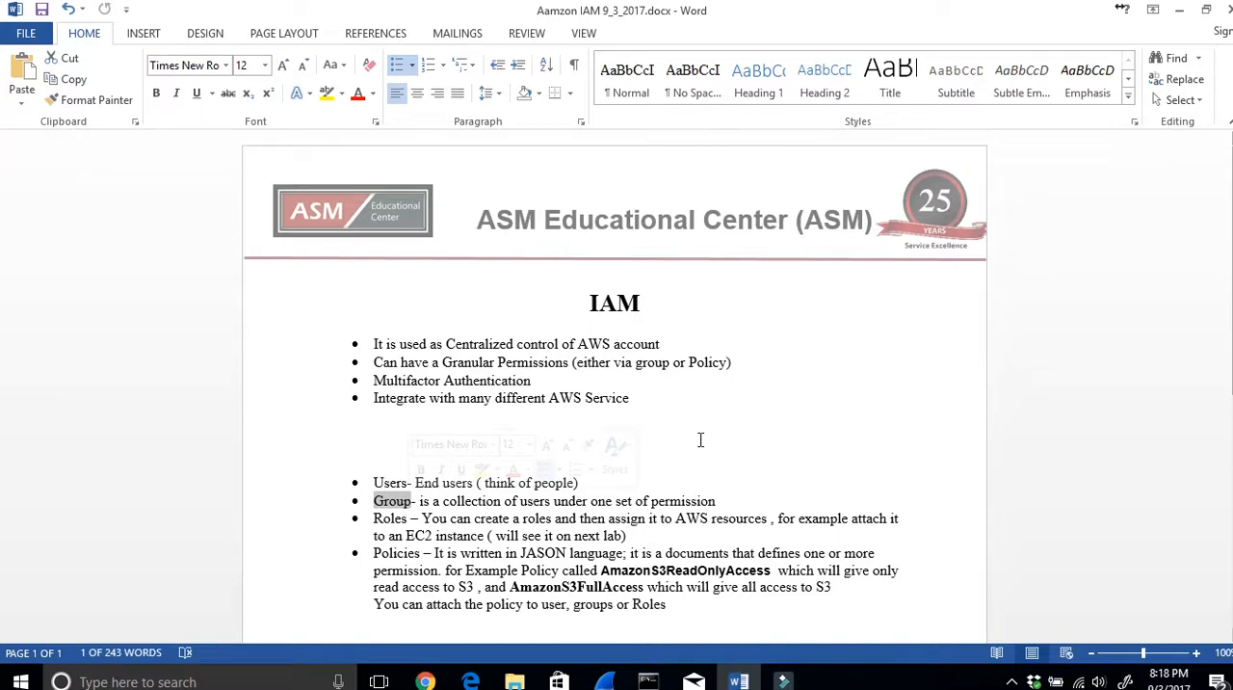
pyautogui.moveTo(443, 500); pyautogui.dragTo(716, 501)
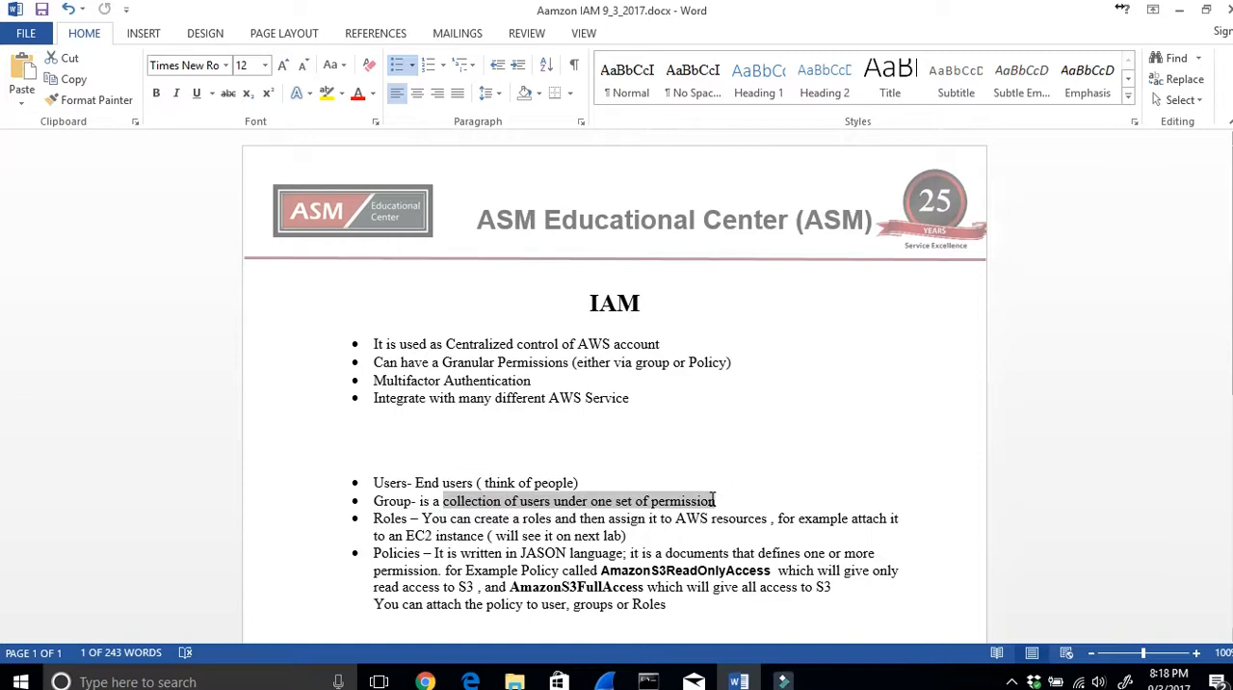
pyautogui.moveTo(421, 518); pyautogui.dragTo(798, 518)
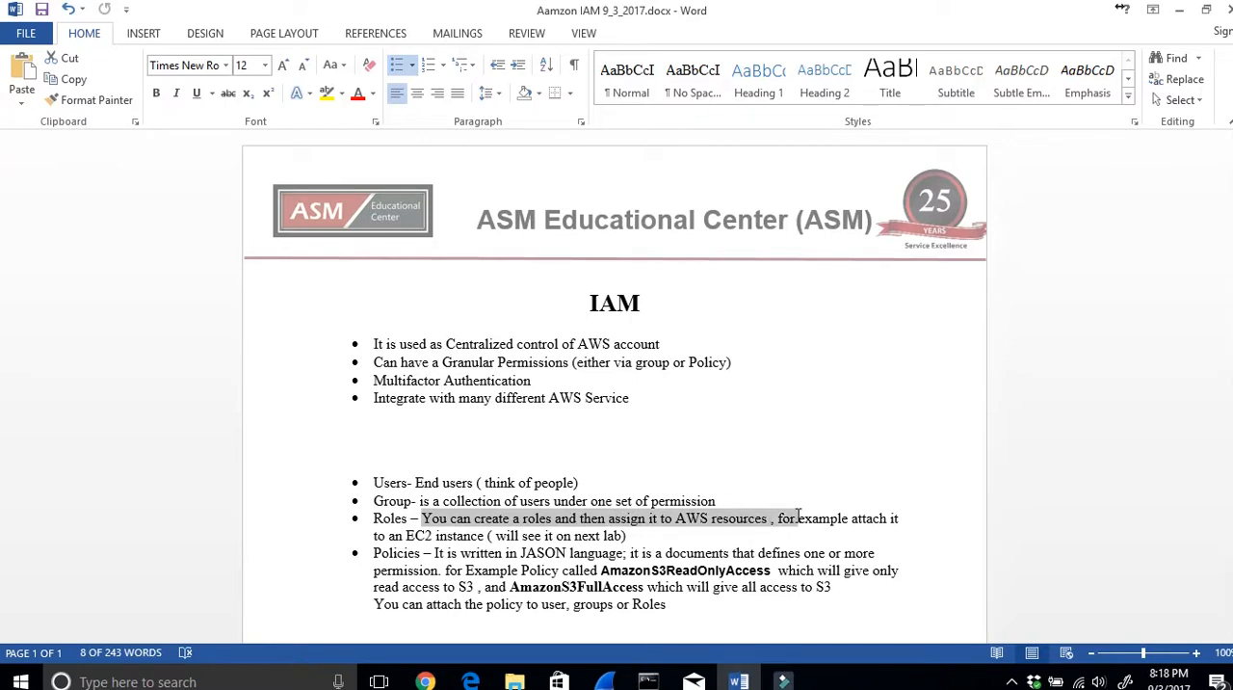
pyautogui.moveTo(798, 517); pyautogui.dragTo(761, 536)
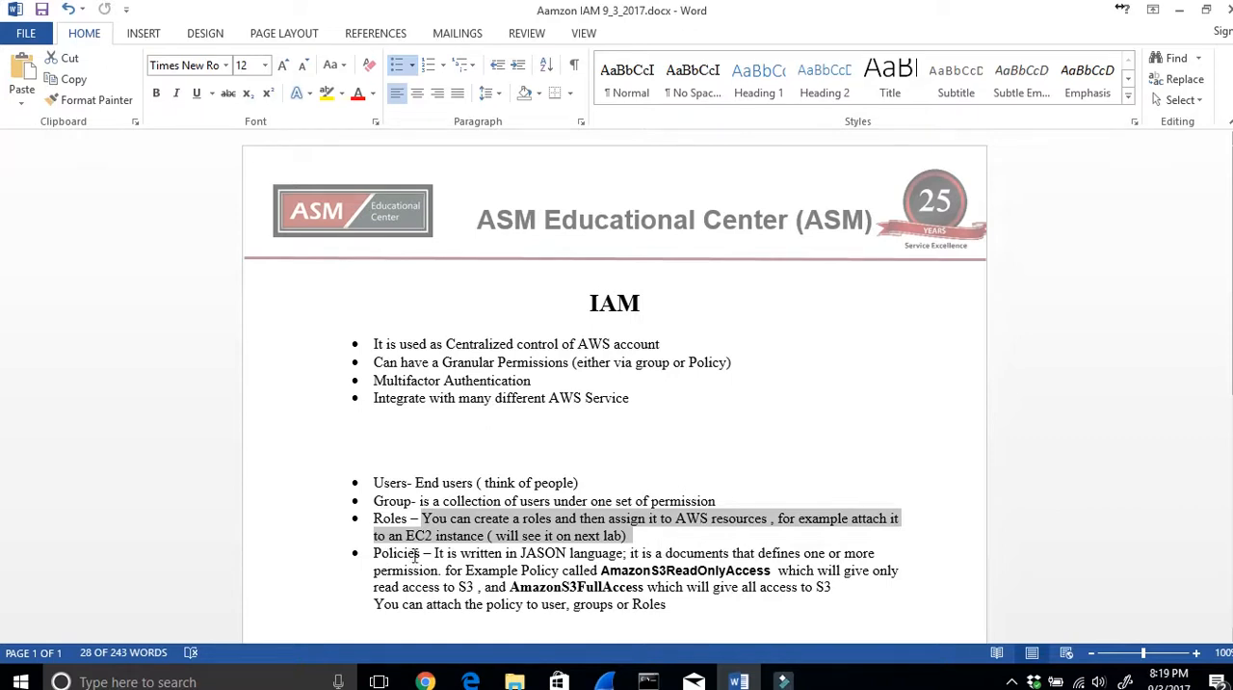
pyautogui.moveTo(428, 553); pyautogui.dragTo(778, 552)
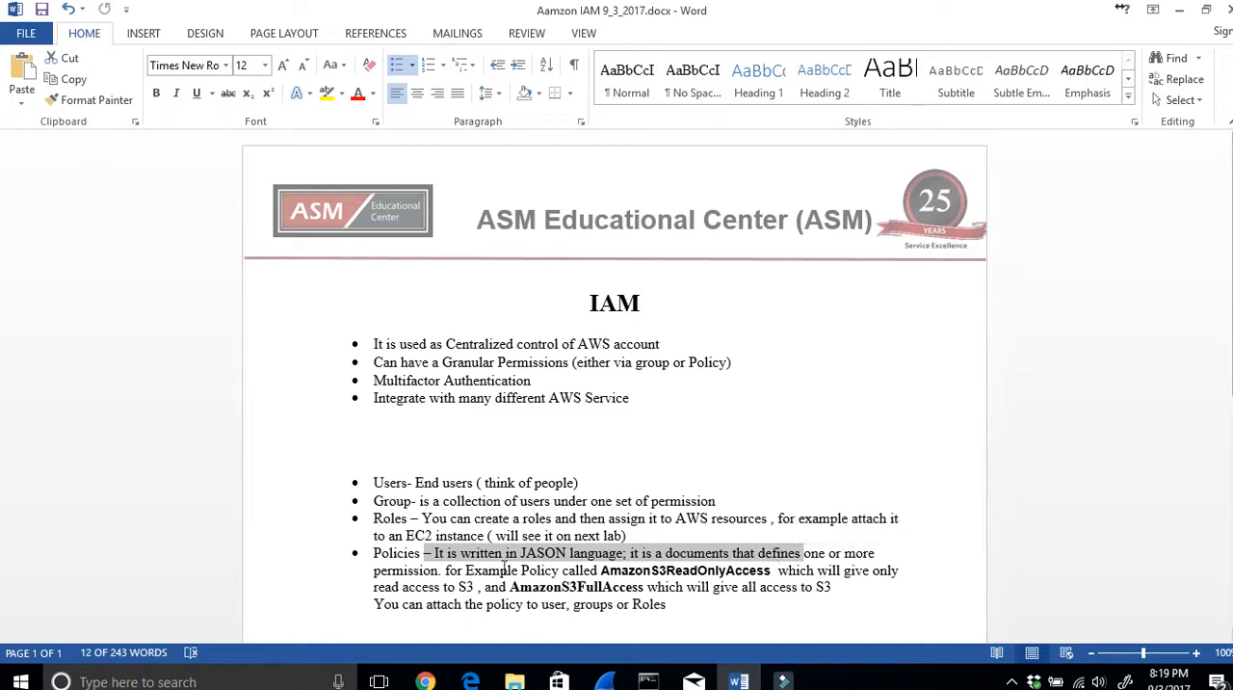
pyautogui.moveTo(508, 566); pyautogui.dragTo(905, 574)
pyautogui.click(602, 569)
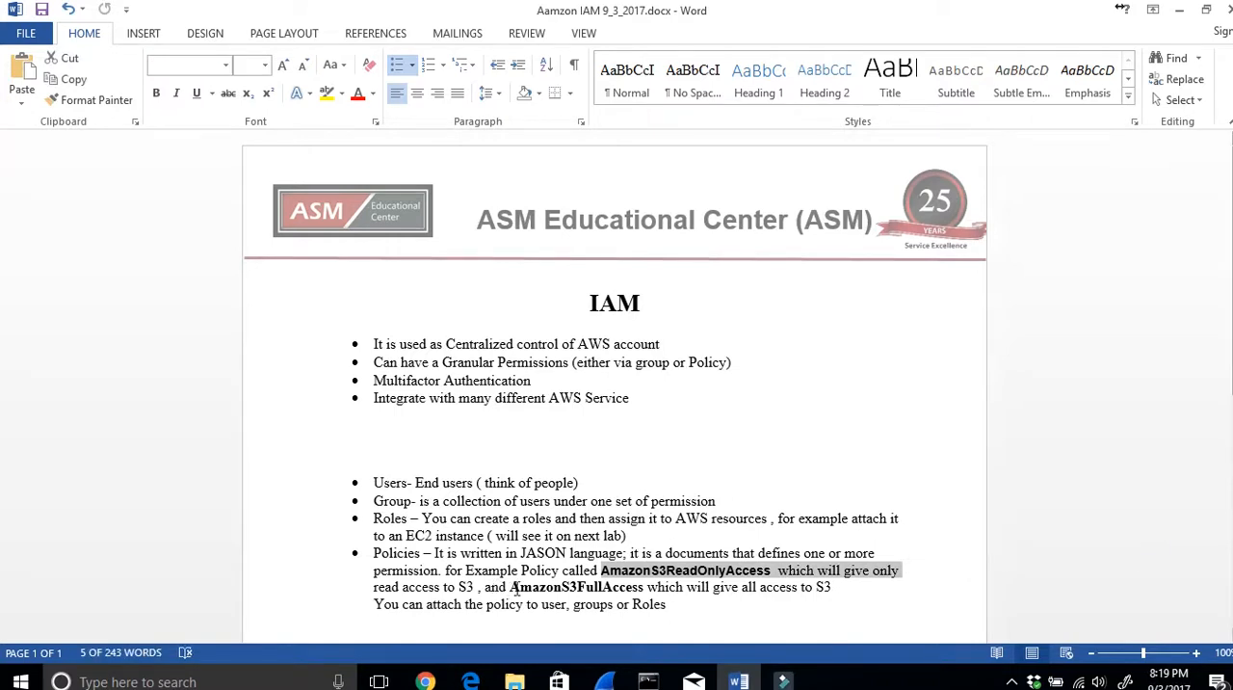
pyautogui.moveTo(510, 585); pyautogui.dragTo(830, 586)
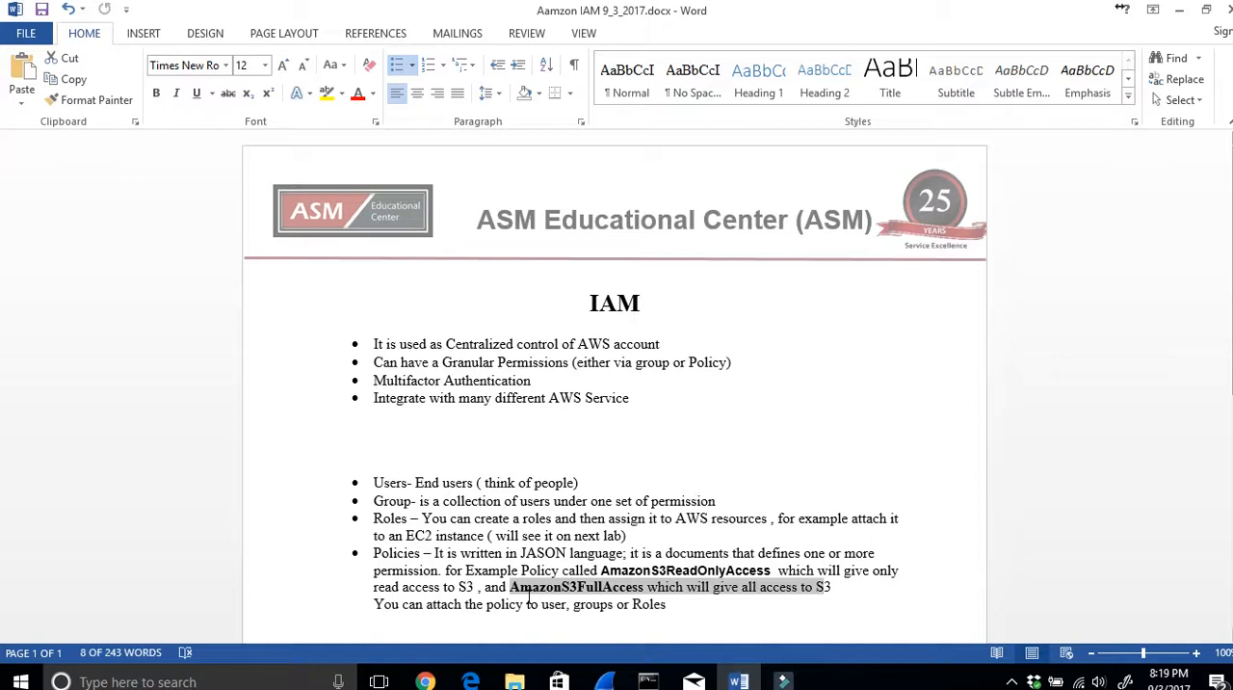
# Step: Review the lab introduction and its first task about creating an alias name for the AWS account ID
pyautogui.scroll(-3, 540, 603)
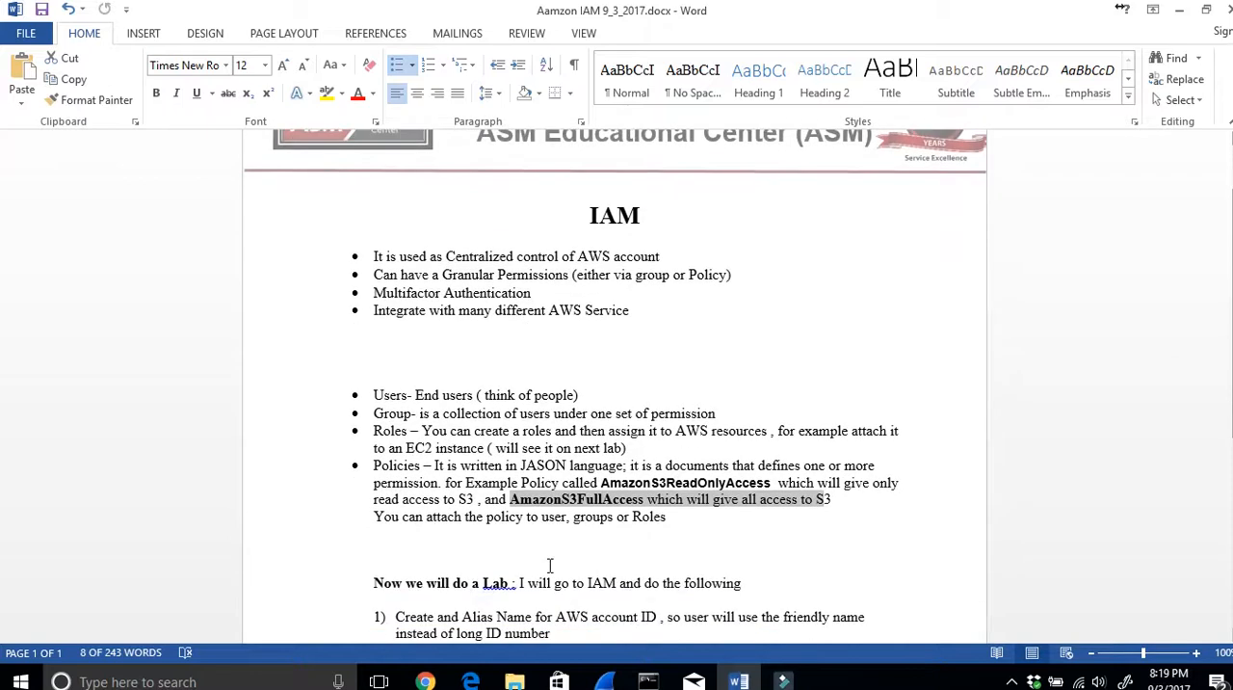
pyautogui.moveTo(374, 539); pyautogui.dragTo(629, 558)
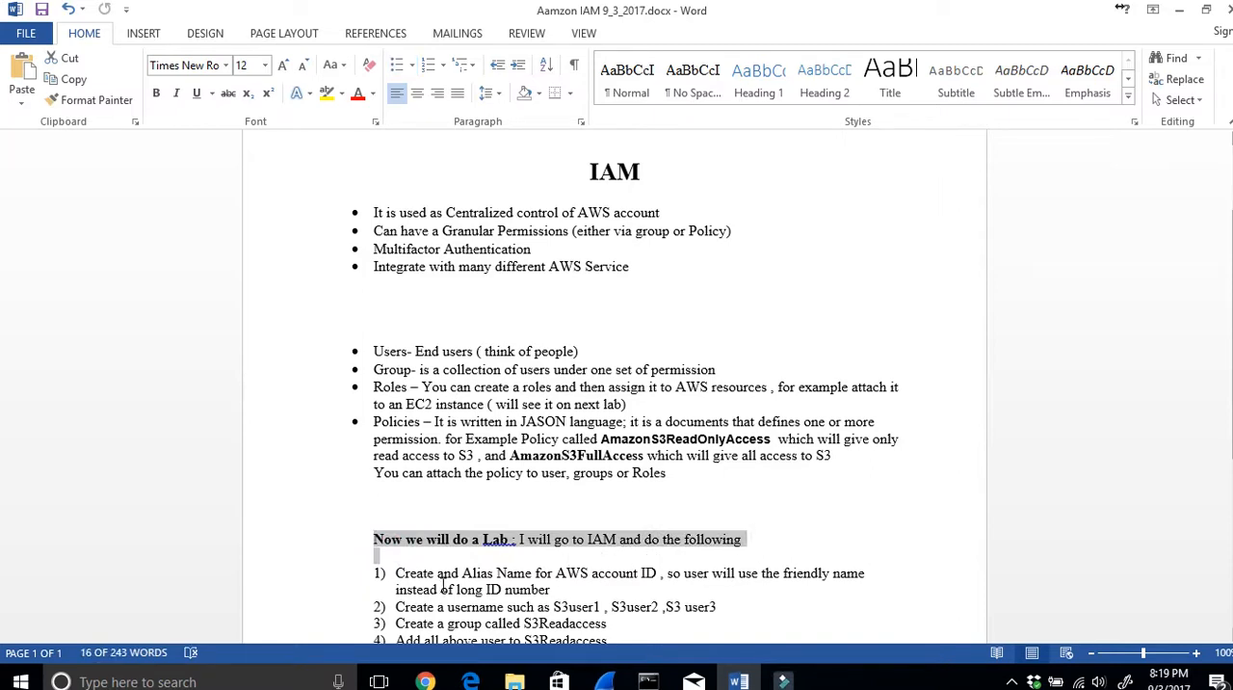
pyautogui.moveTo(439, 573); pyautogui.dragTo(860, 568)
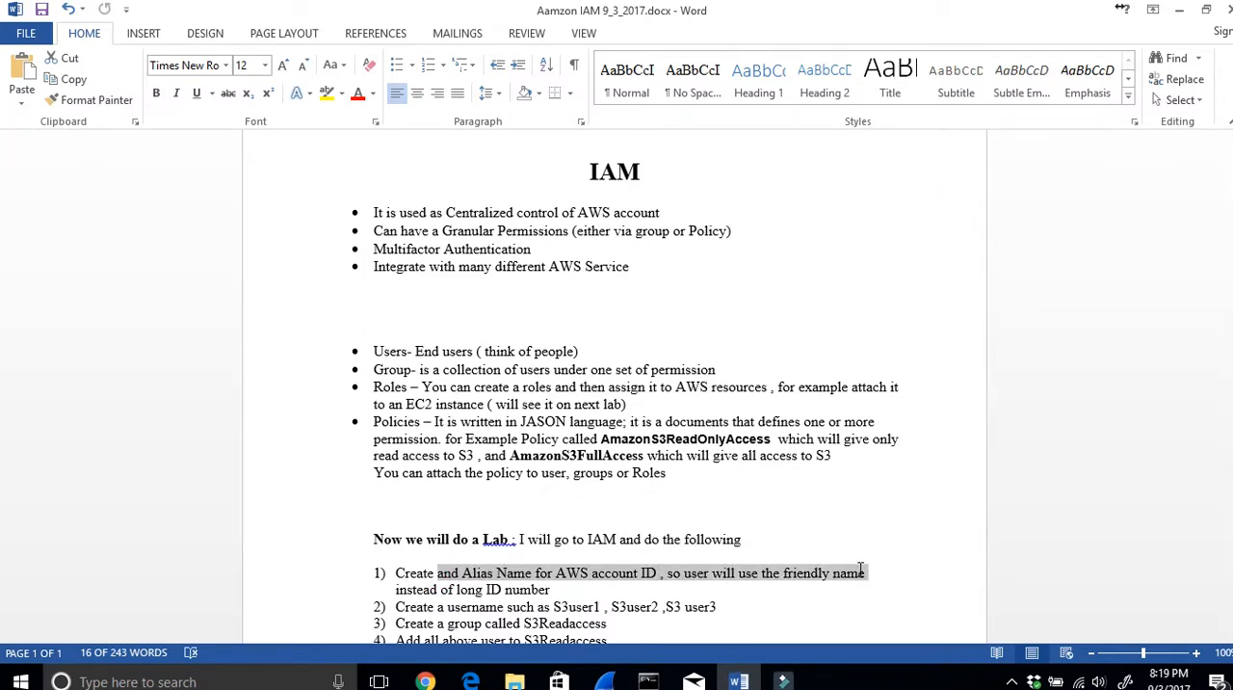
pyautogui.click(565, 585)
pyautogui.tripleClick(565, 585)
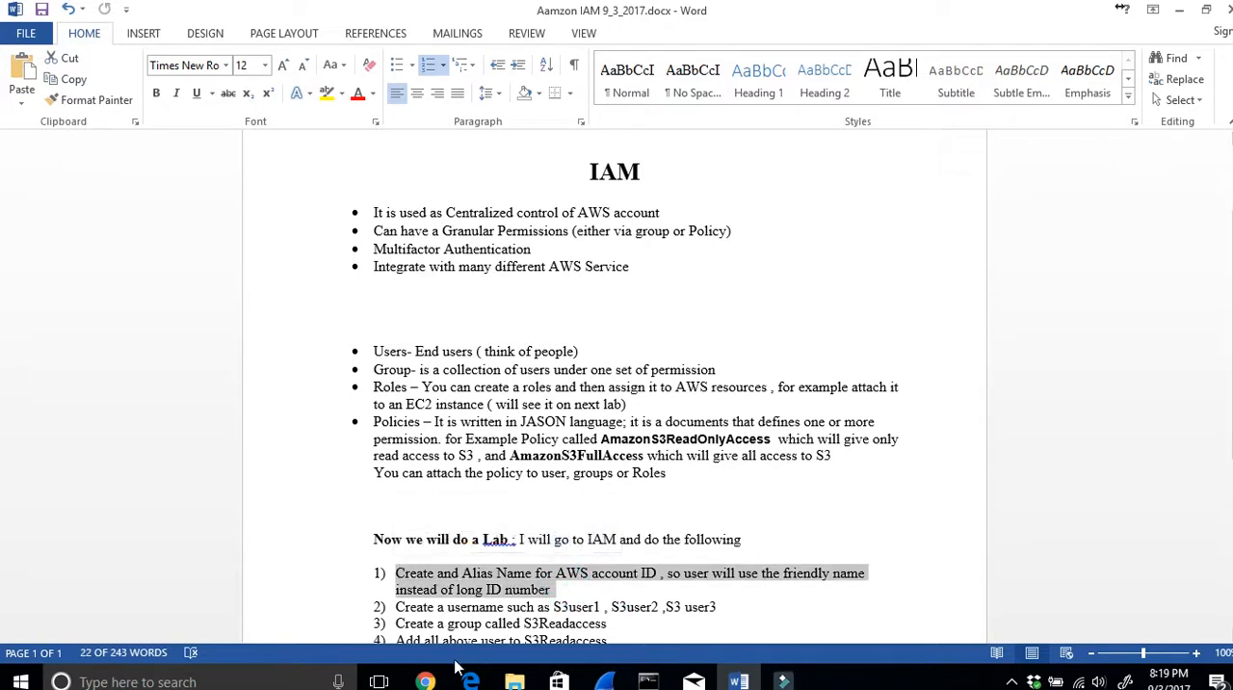
# Step: Switch to the IAM Management Console in Chrome and highlight the IAM users sign-in link
pyautogui.moveTo(435, 681)
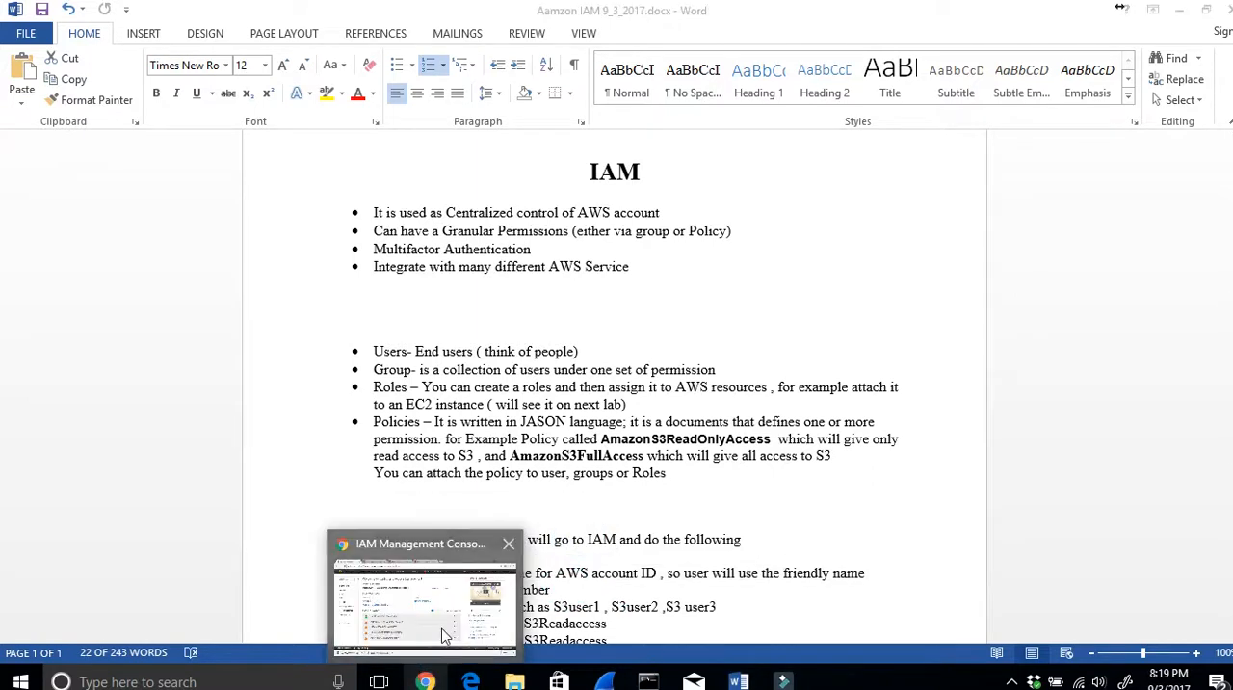
pyautogui.click(441, 630)
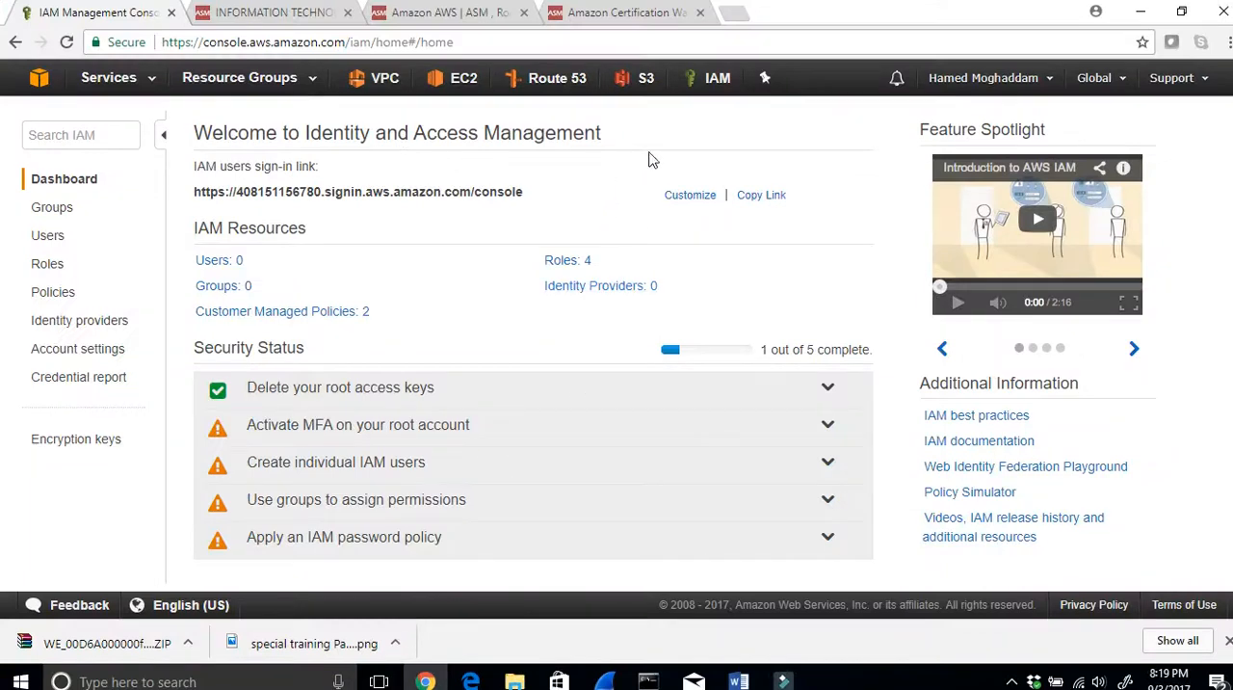
pyautogui.moveTo(525, 193); pyautogui.dragTo(195, 193)
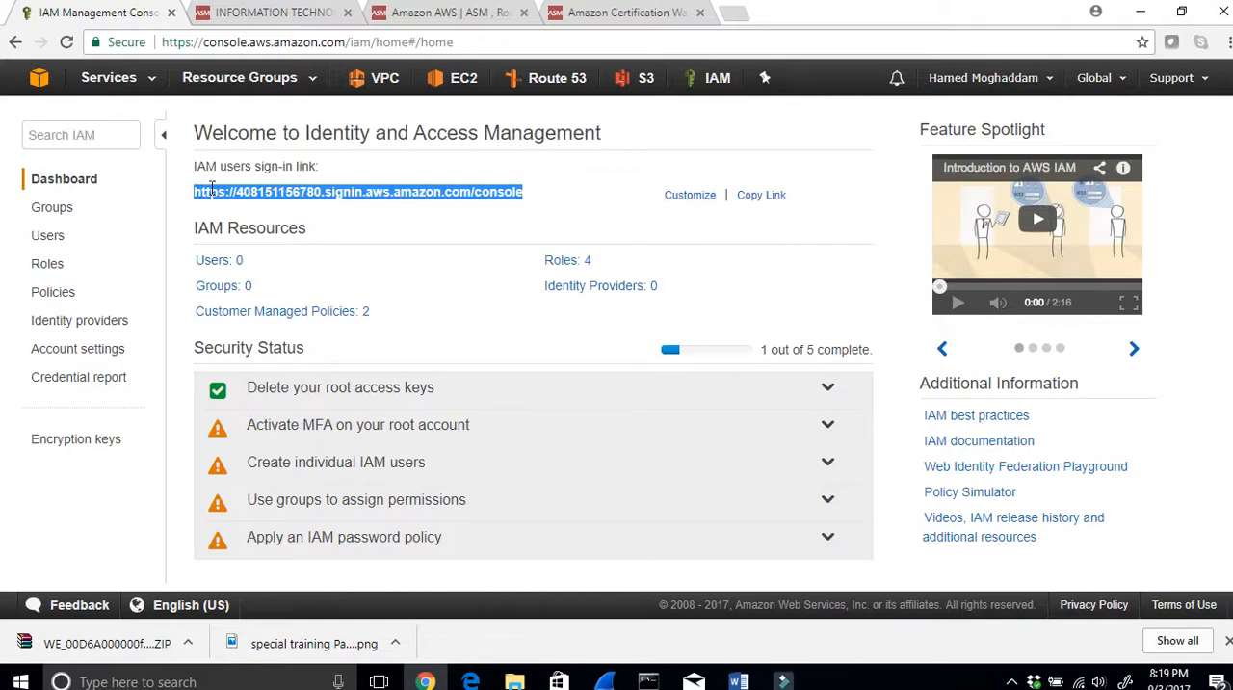
# Step: Customize the IAM users sign-in link and try to create the account alias "asmed"
pyautogui.click(698, 196)
pyautogui.write('asmed')
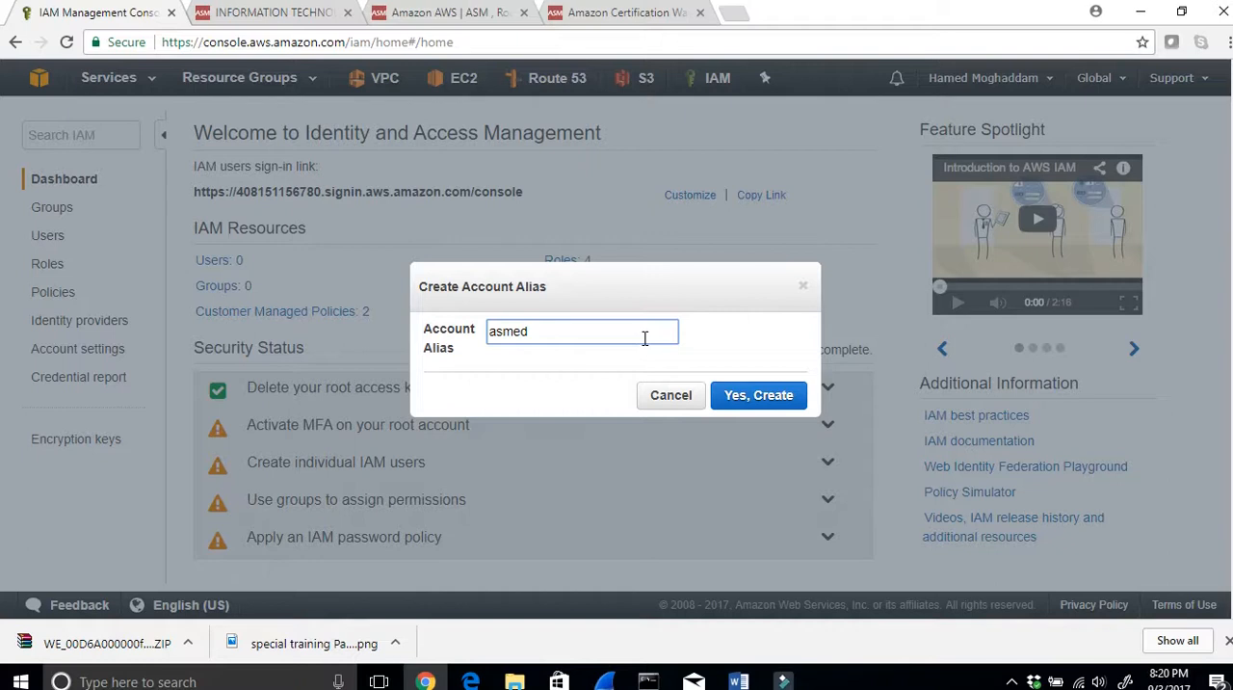
pyautogui.click(776, 410)
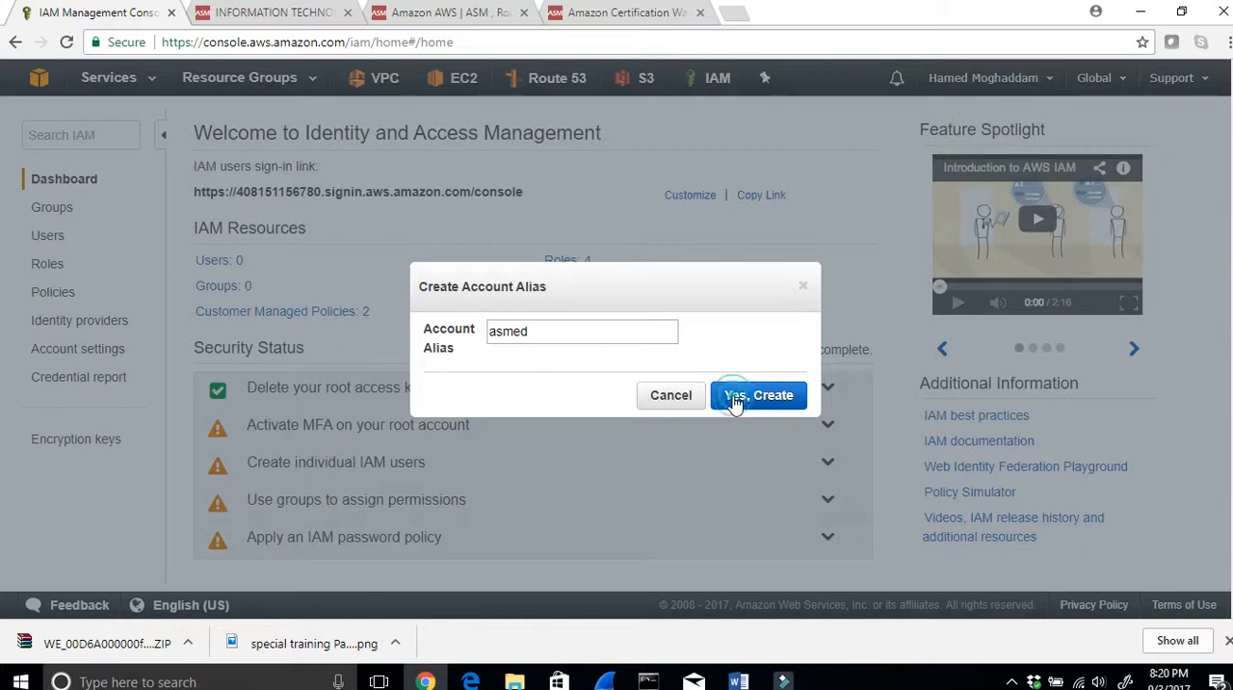
pyautogui.click(565, 330)
pyautogui.click(739, 395)
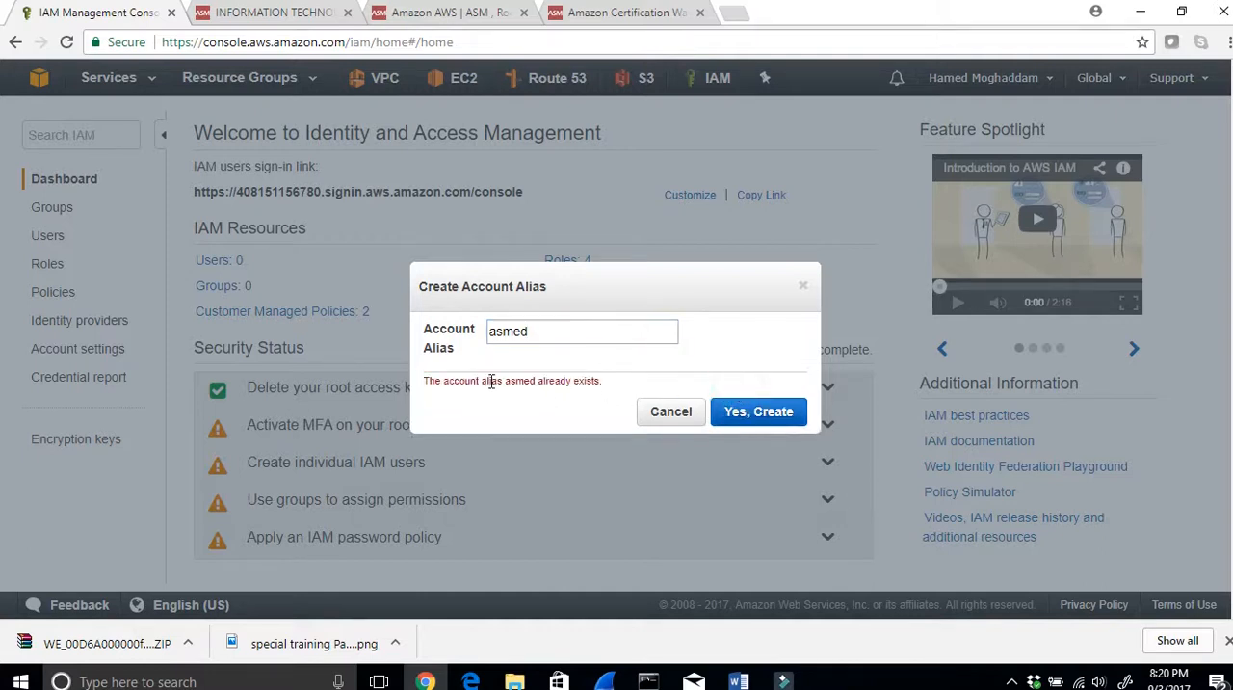
# Step: Extend the account alias to "asmed100", create it, and highlight the updated sign-in link
pyautogui.click(578, 335)
pyautogui.write('100')
pyautogui.click(767, 416)
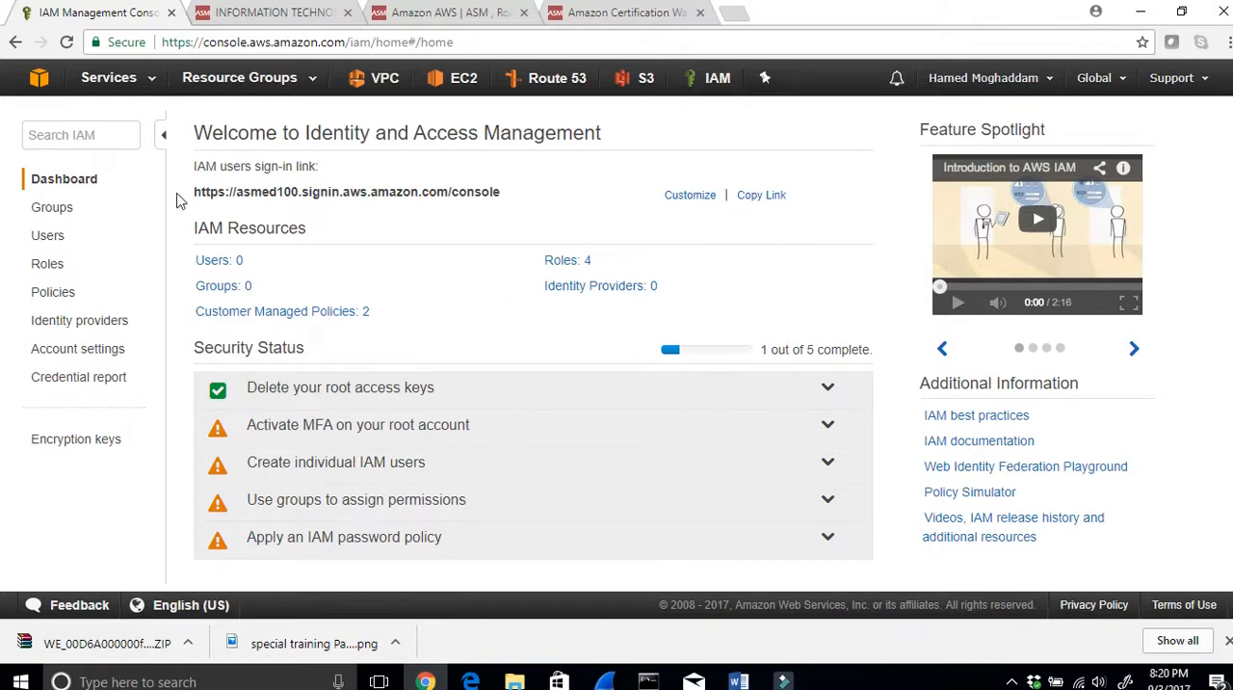
pyautogui.moveTo(191, 193); pyautogui.dragTo(515, 208)
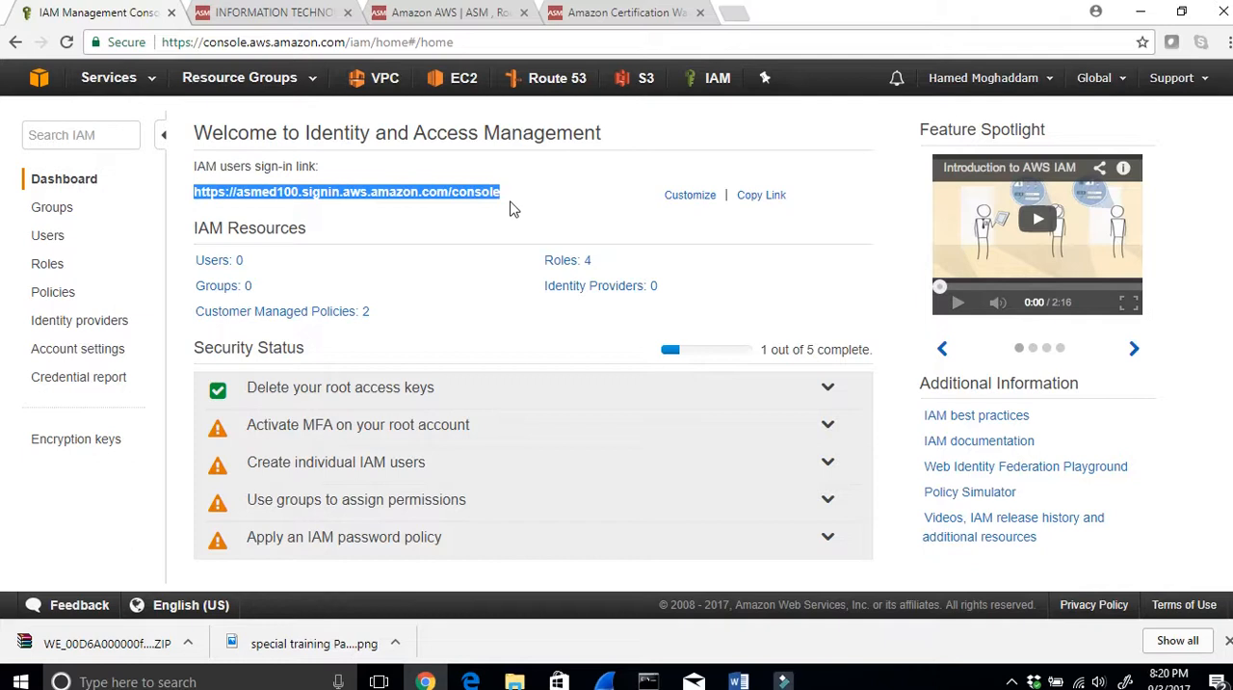
pyautogui.click(304, 190)
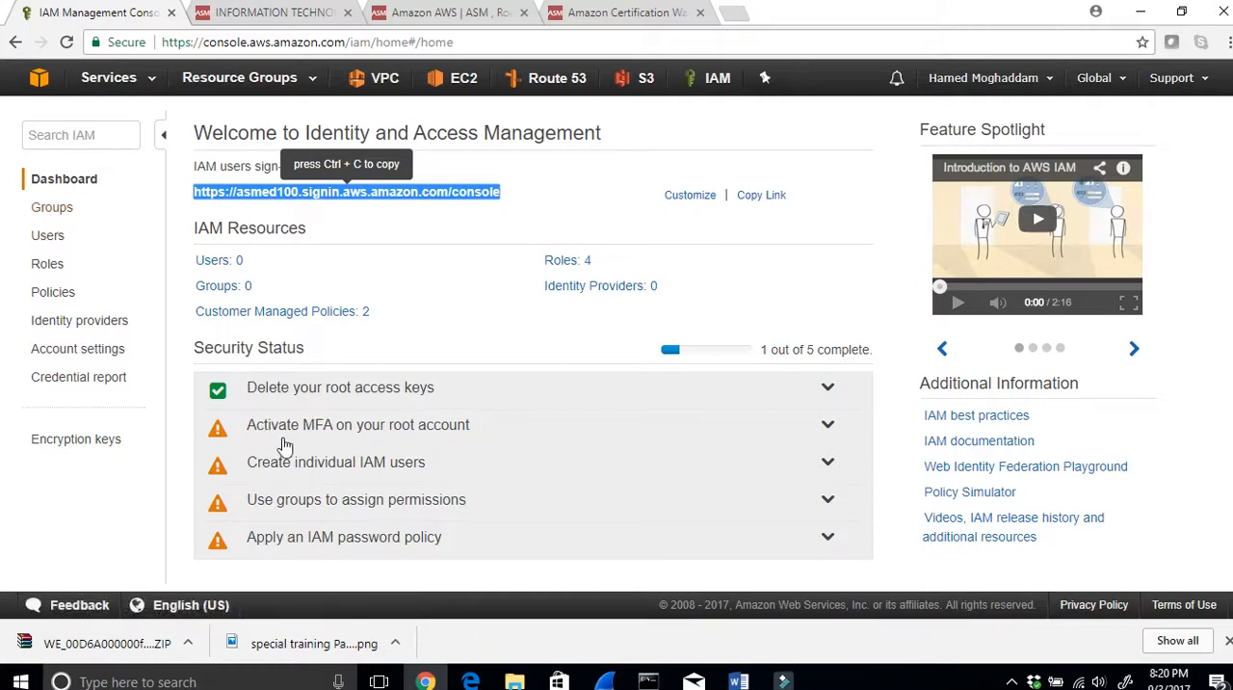
# Step: Switch to the Word notes and review lab tasks 2 to 5 on usernames, the S3Readaccess group and the AmazonS3ReadOnlyAccess policy
pyautogui.click(737, 681)
pyautogui.scroll(-1, 677, 607)
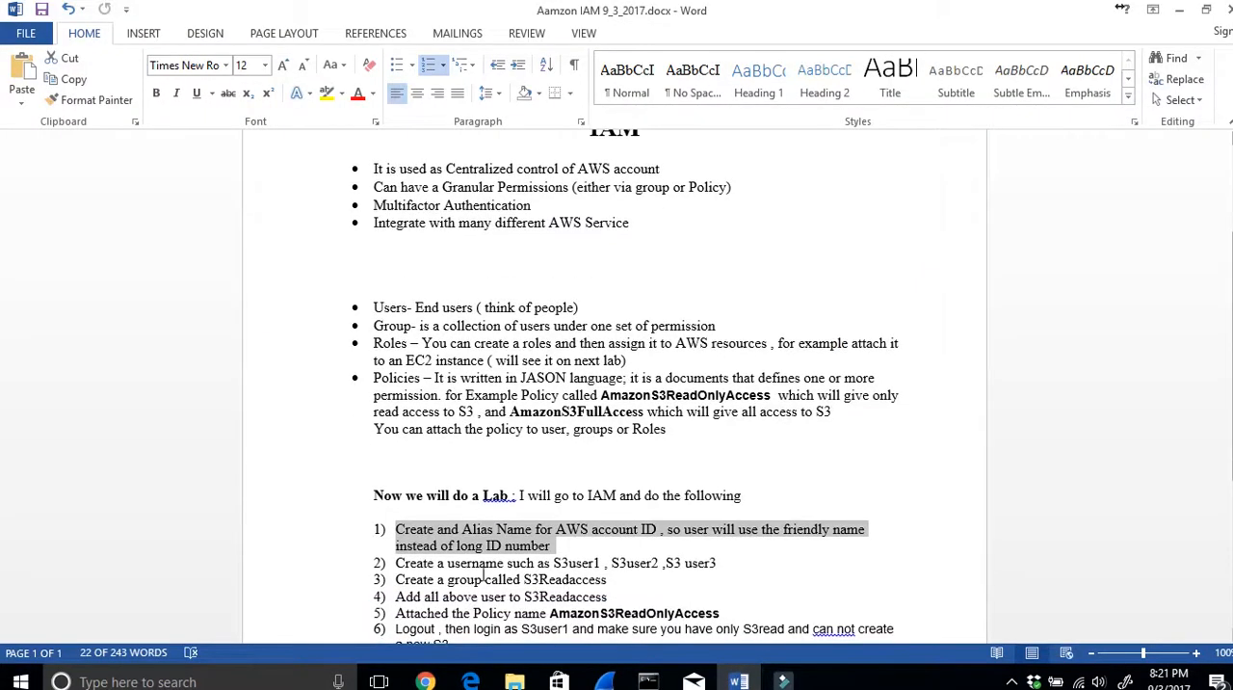
pyautogui.moveTo(446, 562); pyautogui.dragTo(724, 561)
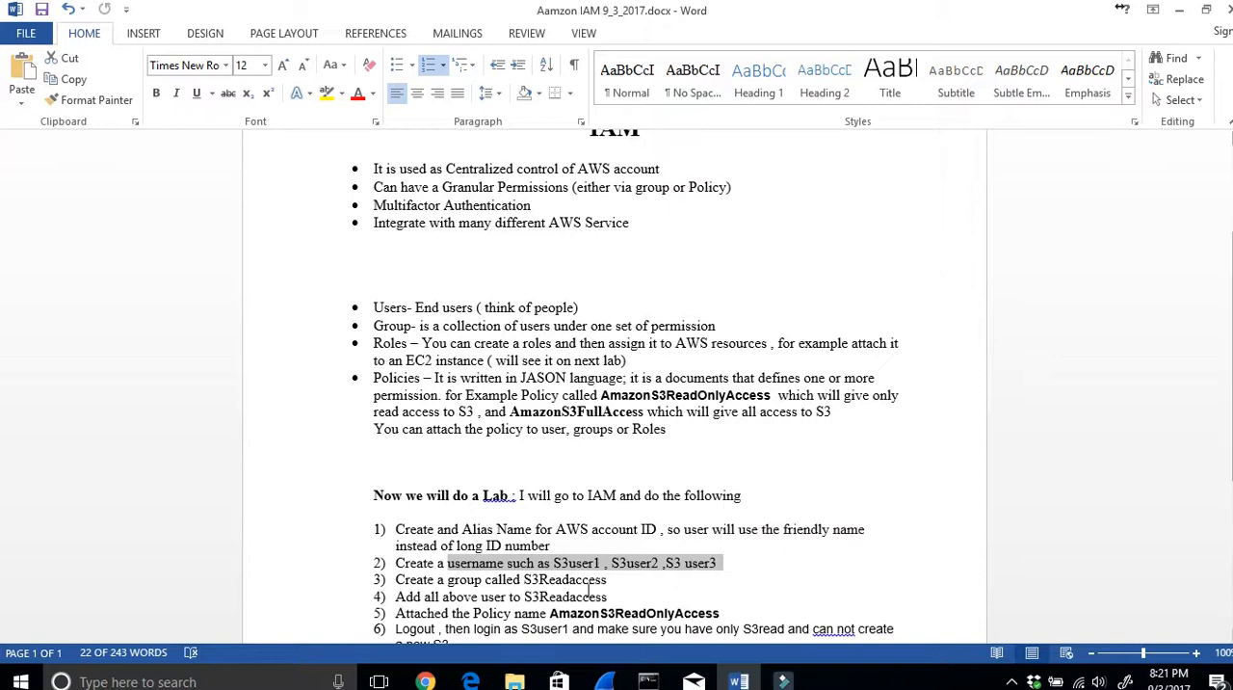
pyautogui.moveTo(461, 578); pyautogui.dragTo(573, 577)
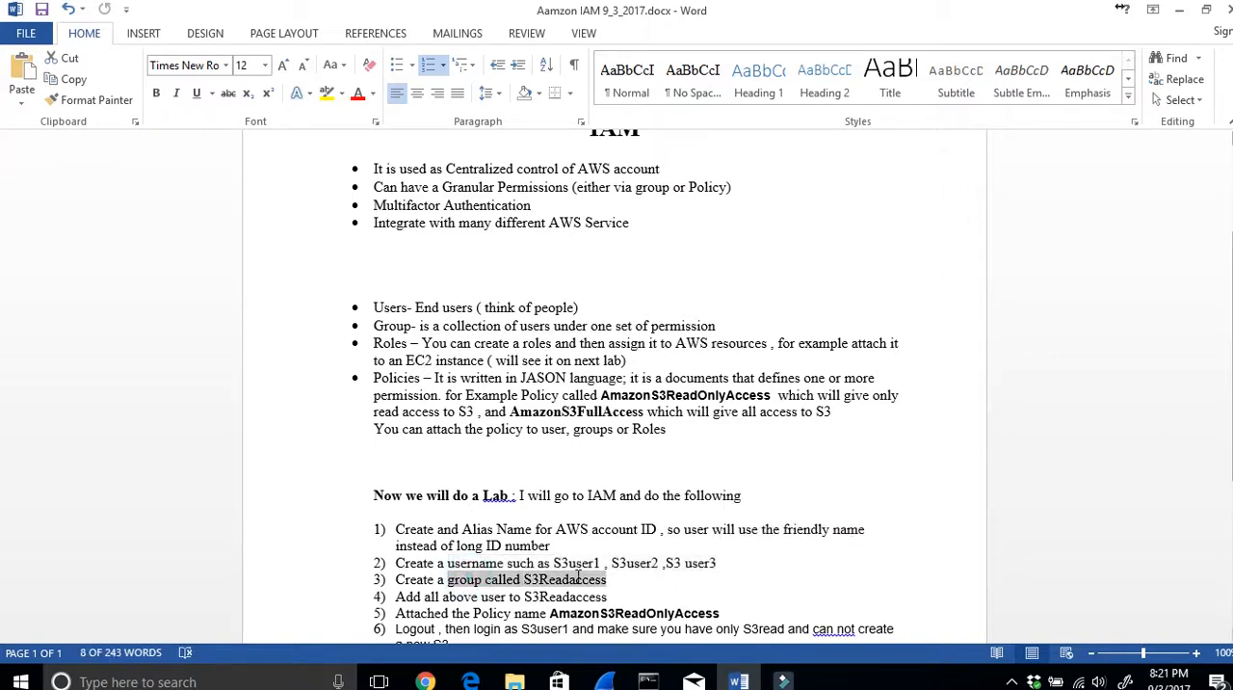
pyautogui.moveTo(443, 596); pyautogui.dragTo(617, 598)
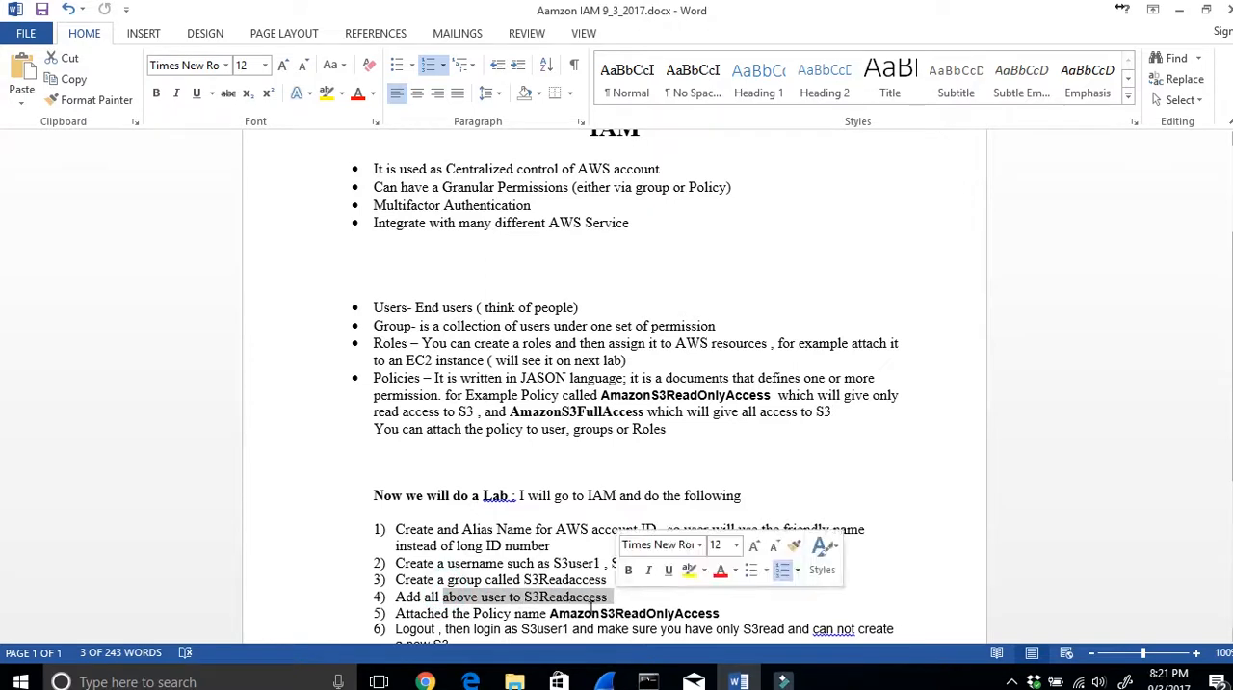
pyautogui.moveTo(396, 613); pyautogui.dragTo(578, 616)
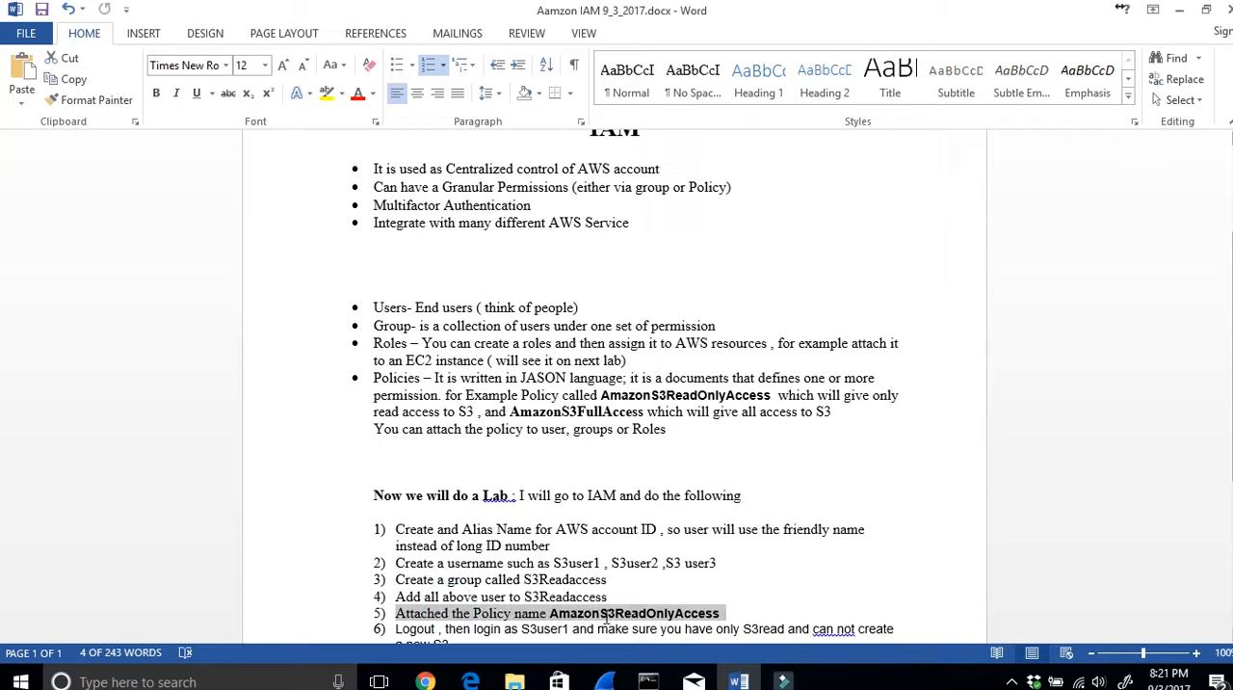
pyautogui.moveTo(735, 613); pyautogui.dragTo(735, 614)
# Step: Switch to the IAM console in Chrome and add users S3user1, S3user2 and S3user3 with AWS Management Console access
pyautogui.click(424, 681)
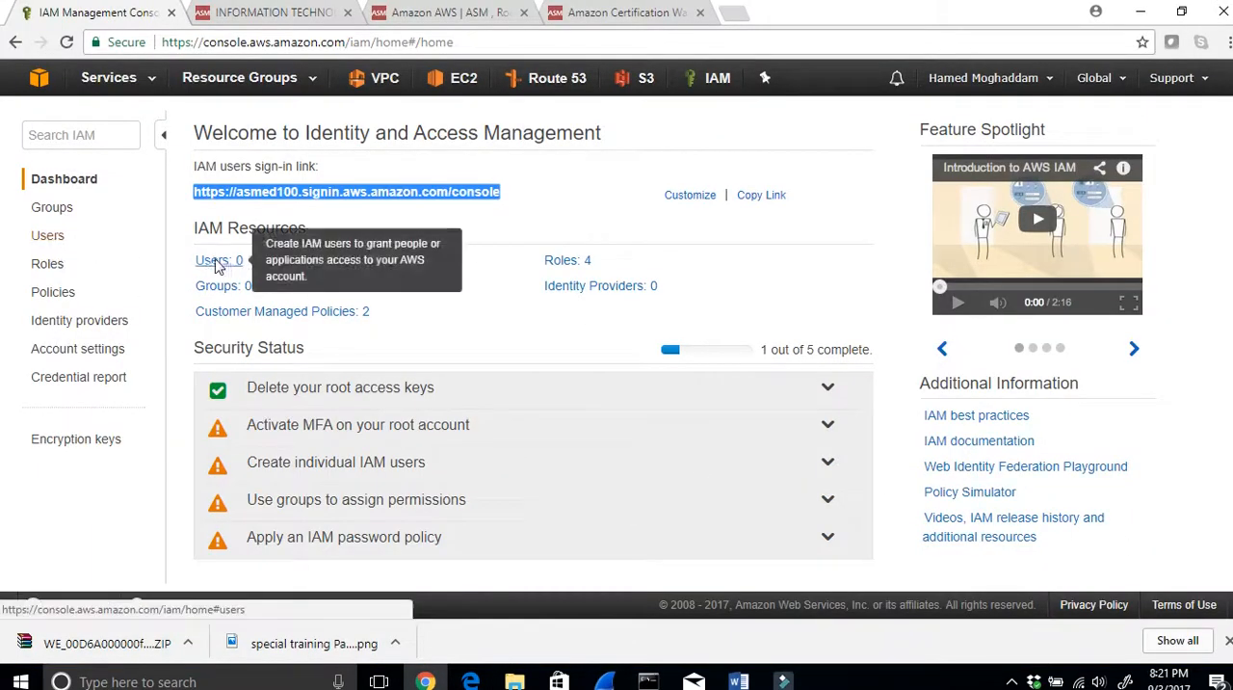
pyautogui.click(49, 235)
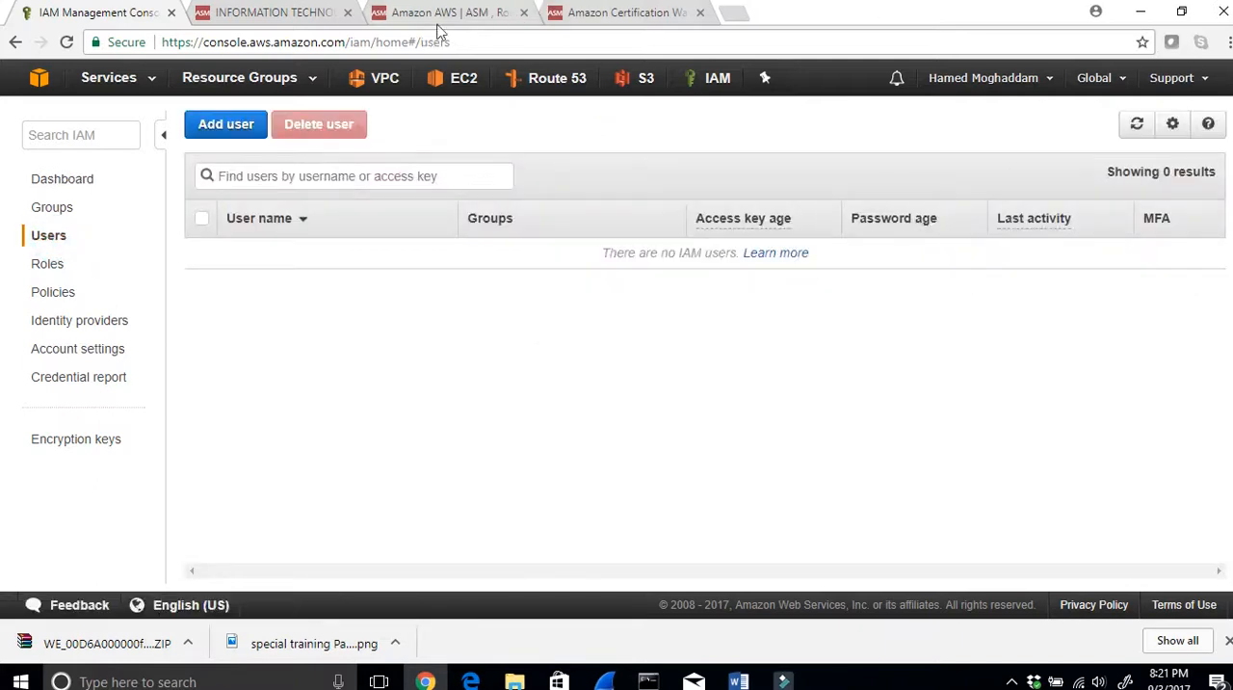
pyautogui.click(227, 126)
pyautogui.click(383, 311)
pyautogui.write('ser1')
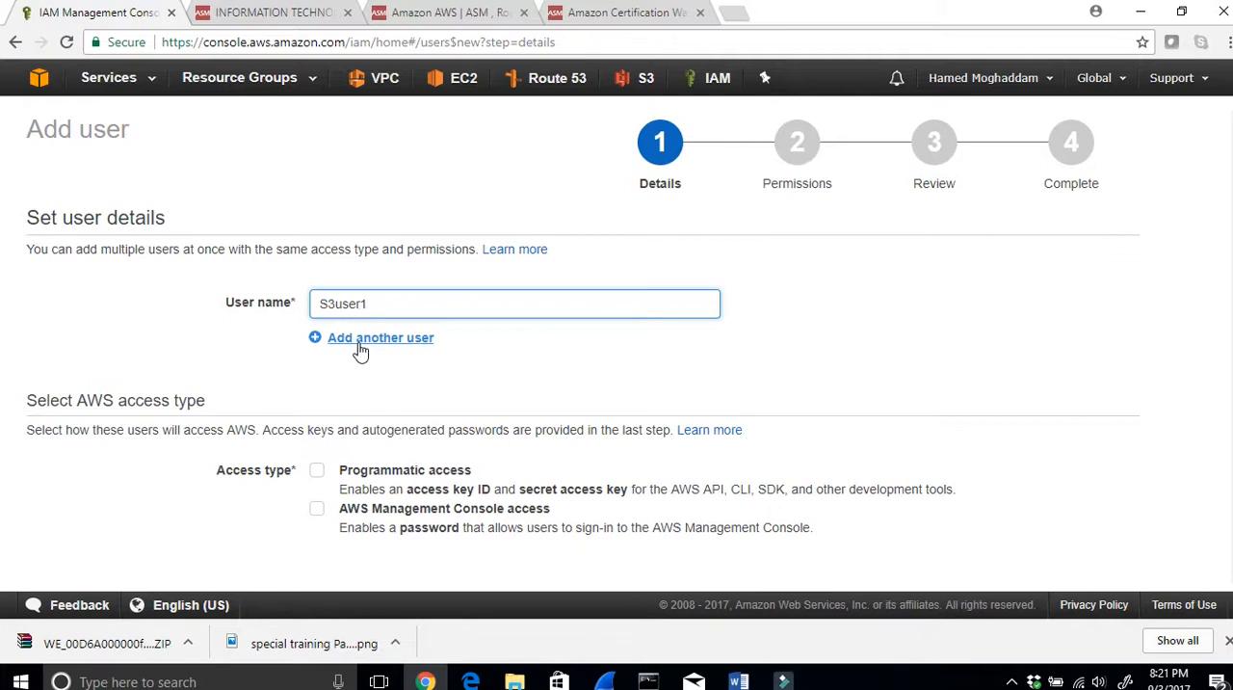
pyautogui.click(360, 347)
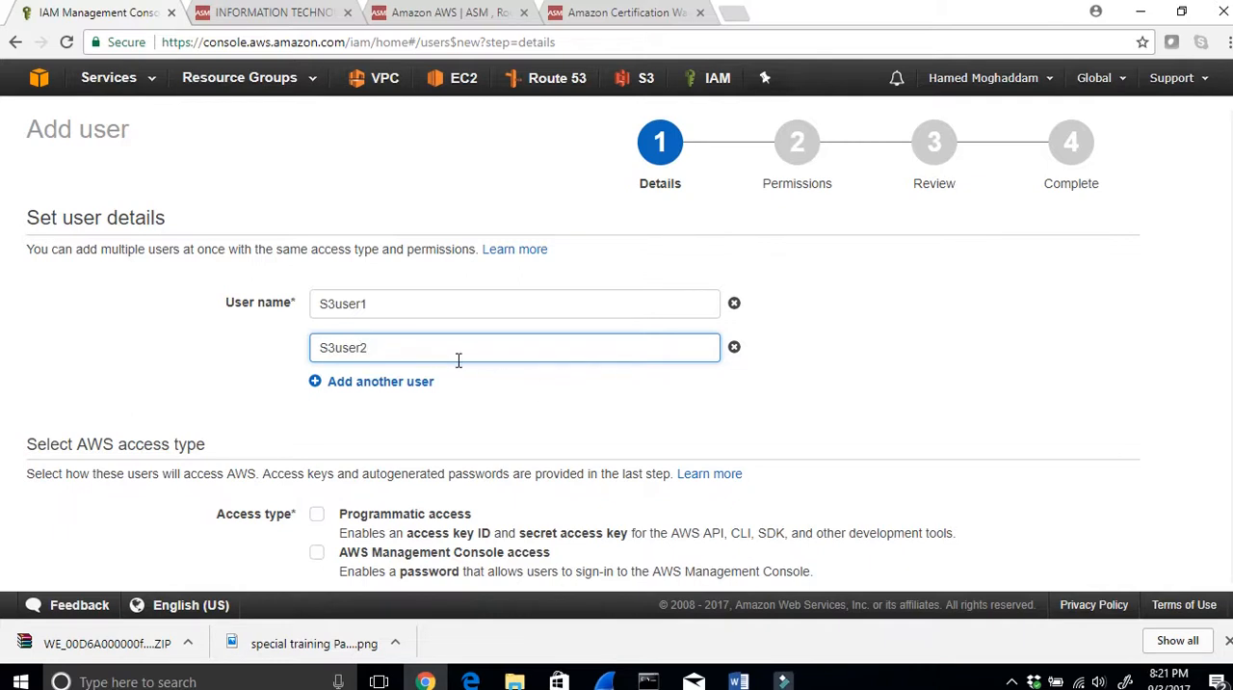
pyautogui.click(421, 383)
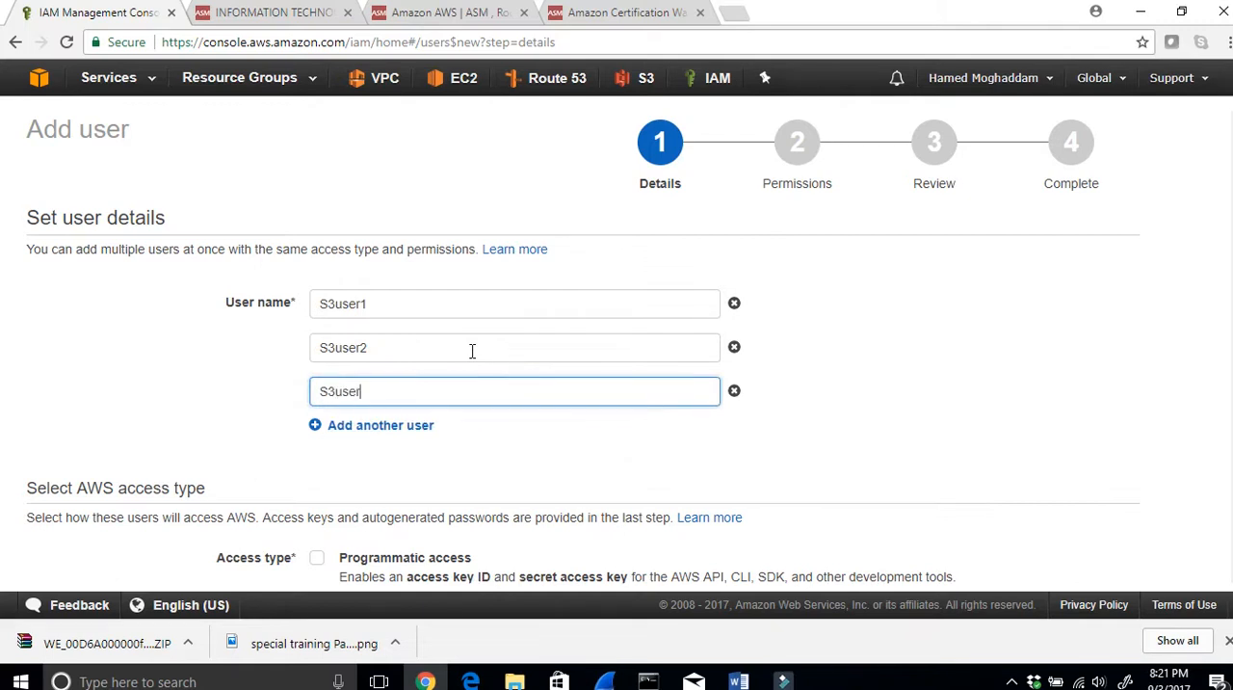
pyautogui.write('S3user3')
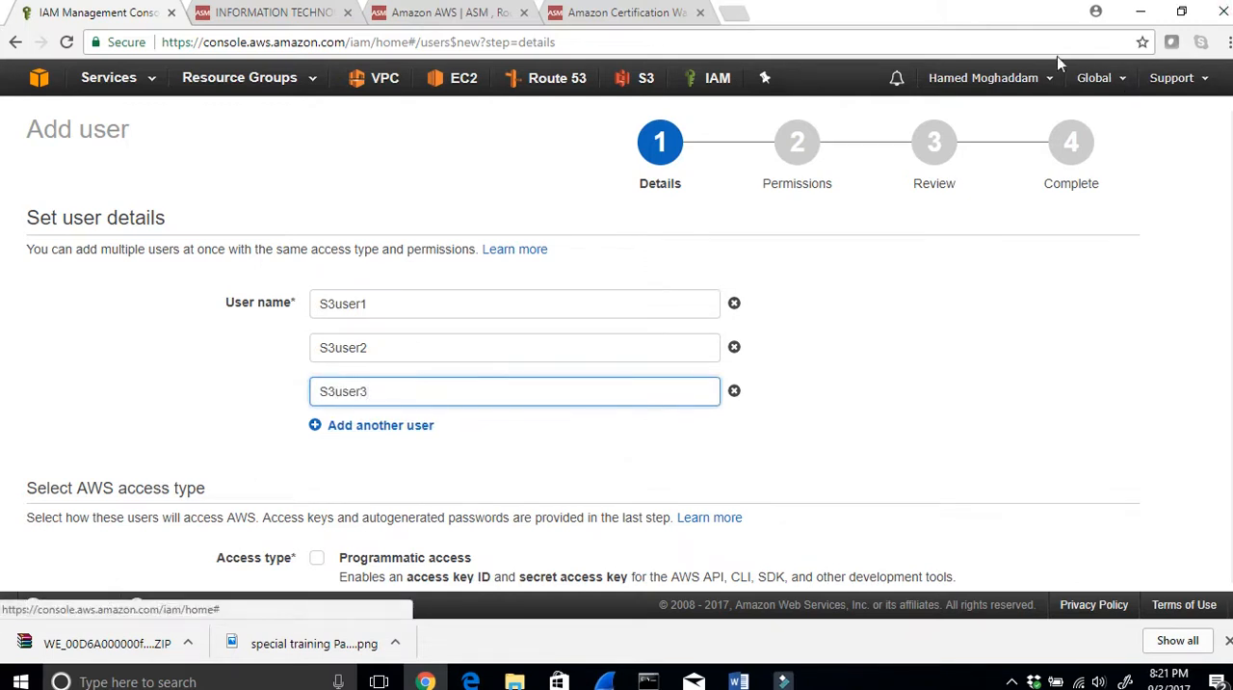
pyautogui.scroll(-2, 1183, 186)
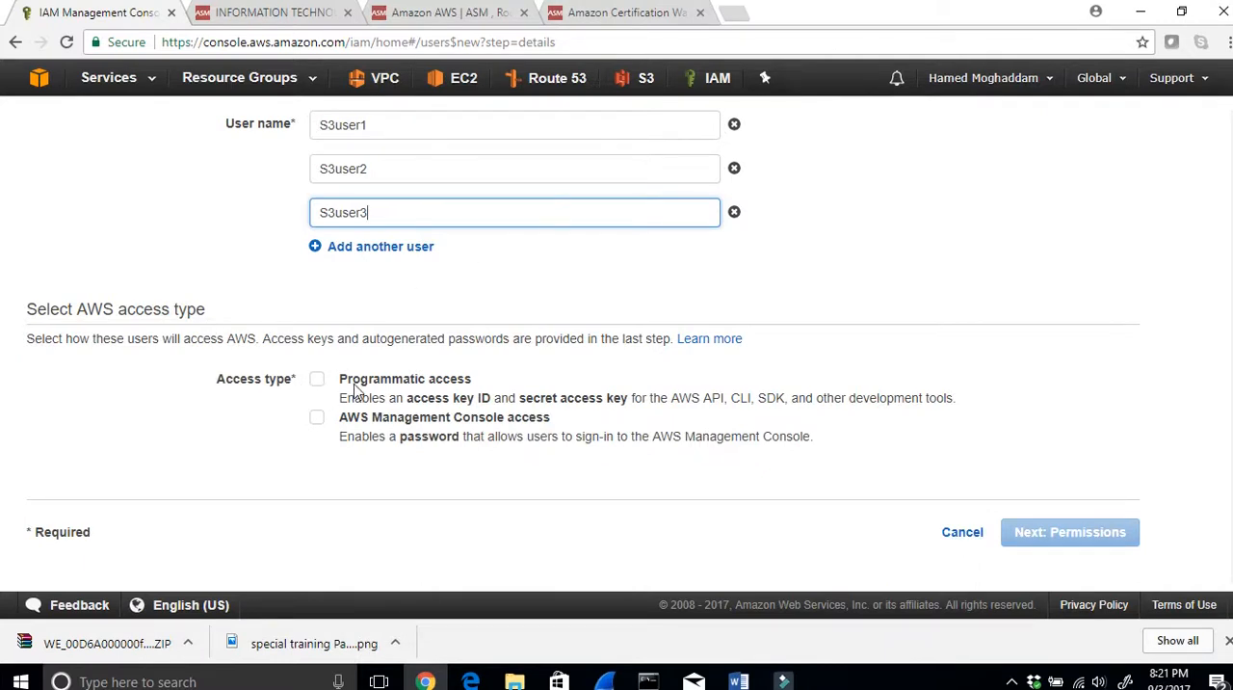
pyautogui.click(318, 419)
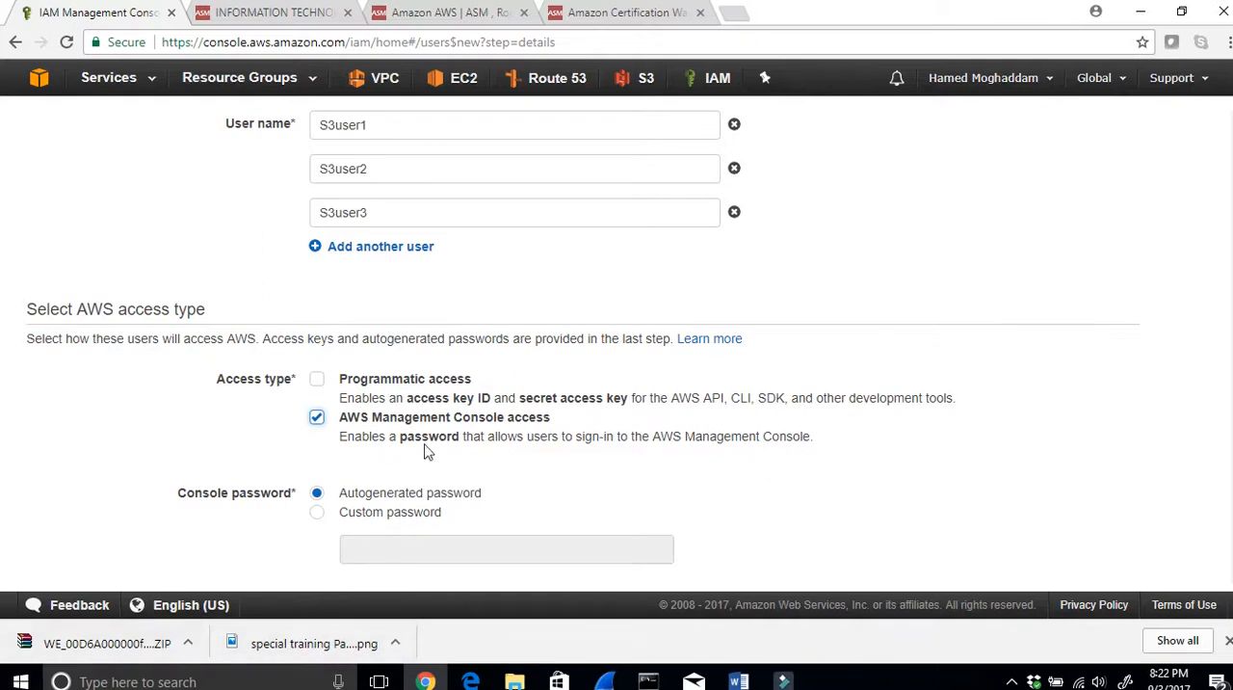
# Step: Try enabling programmatic access and highlight the access key, API and CLI wording in its description
pyautogui.click(316, 382)
pyautogui.moveTo(634, 399); pyautogui.dragTo(412, 401)
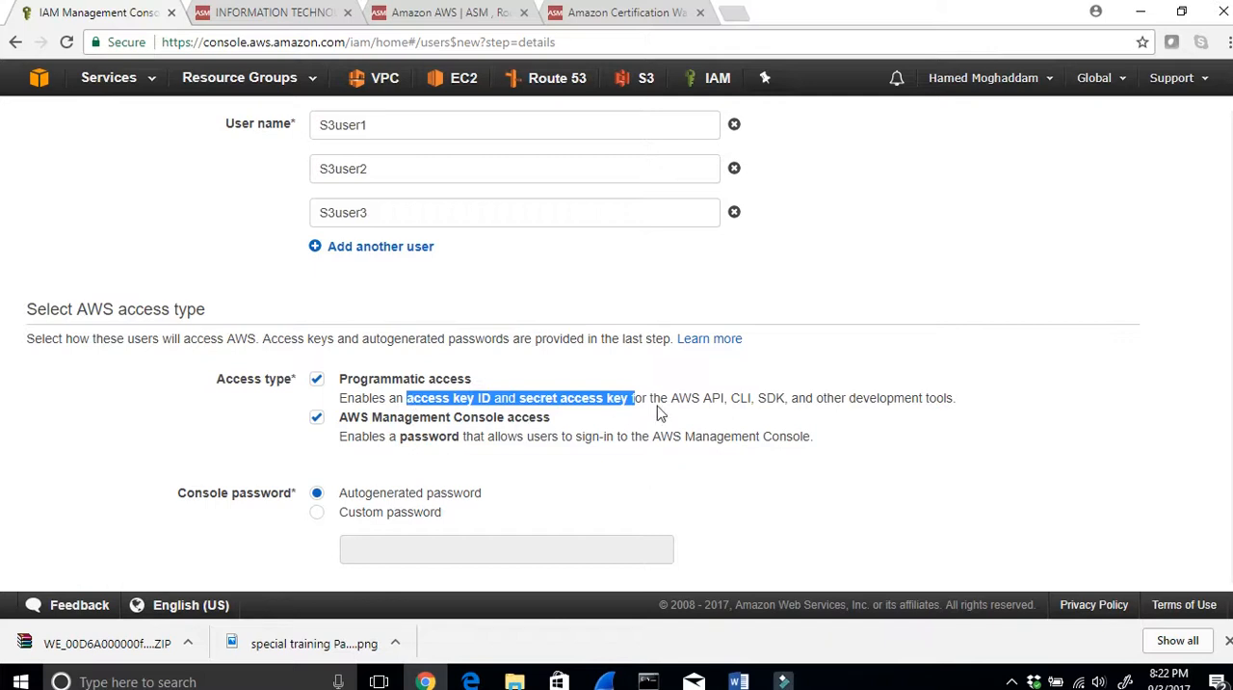
pyautogui.moveTo(672, 398); pyautogui.dragTo(756, 402)
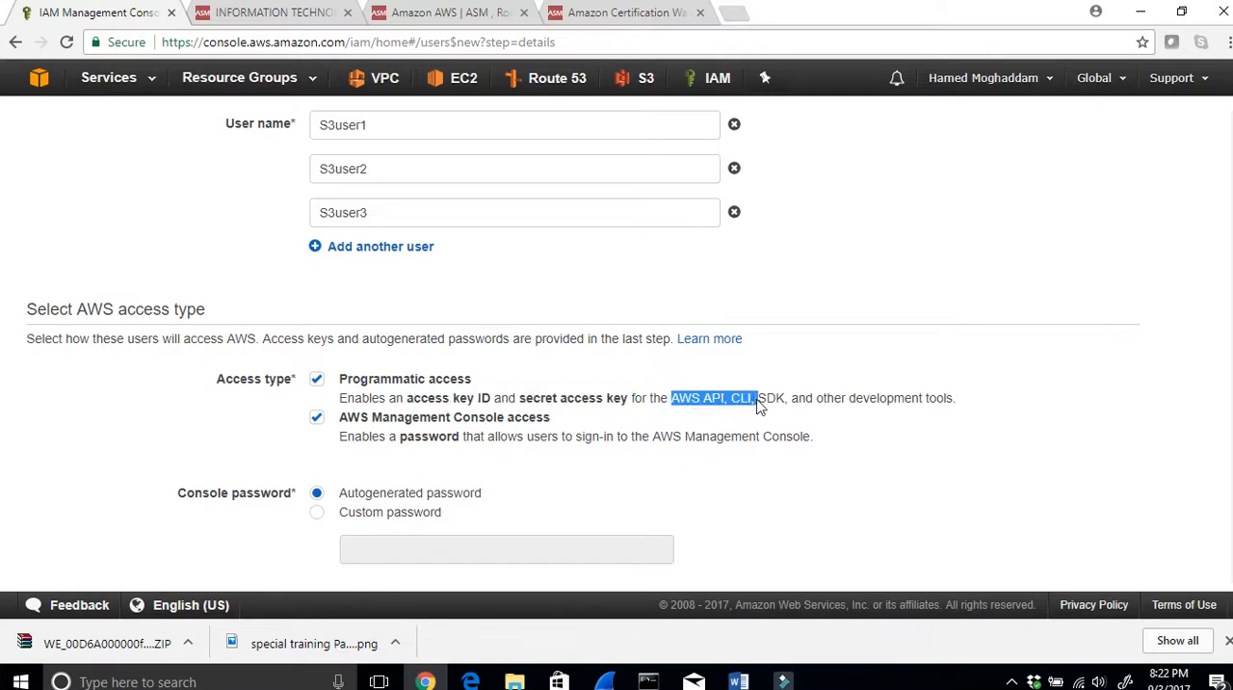
pyautogui.click(734, 399)
pyautogui.moveTo(736, 403); pyautogui.dragTo(762, 402)
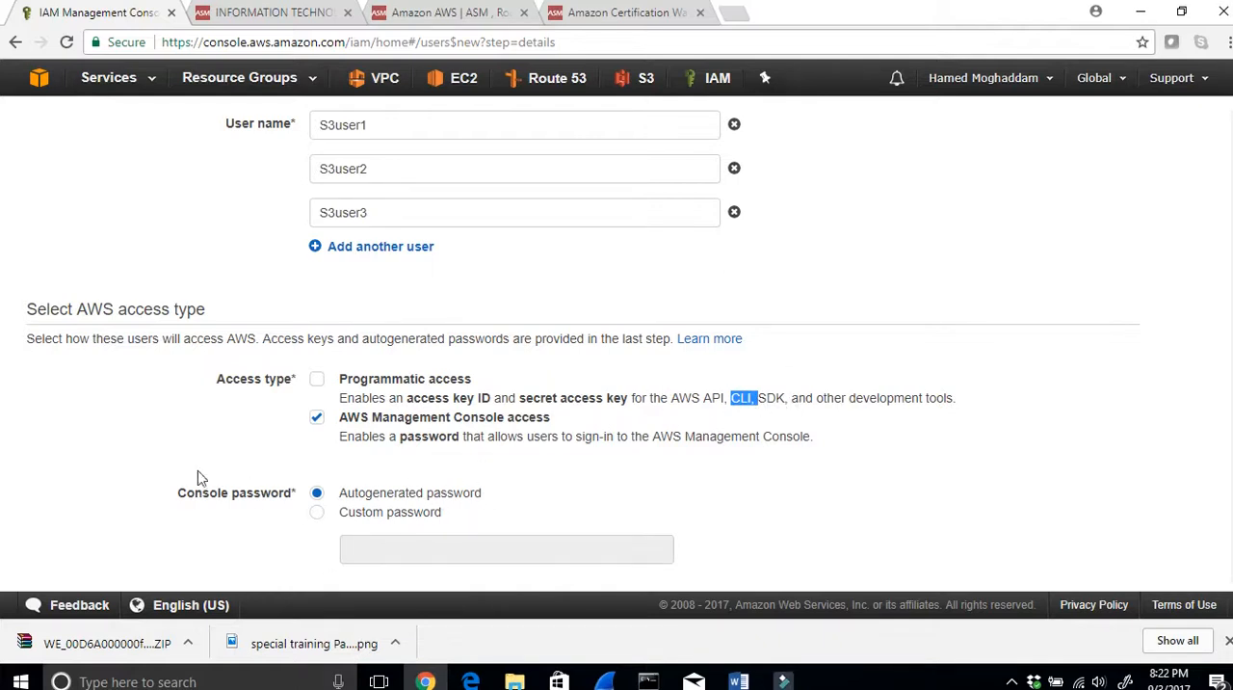
# Step: Choose a custom console password for the new users, enter the password and show it in plain text
pyautogui.click(317, 515)
pyautogui.click(347, 542)
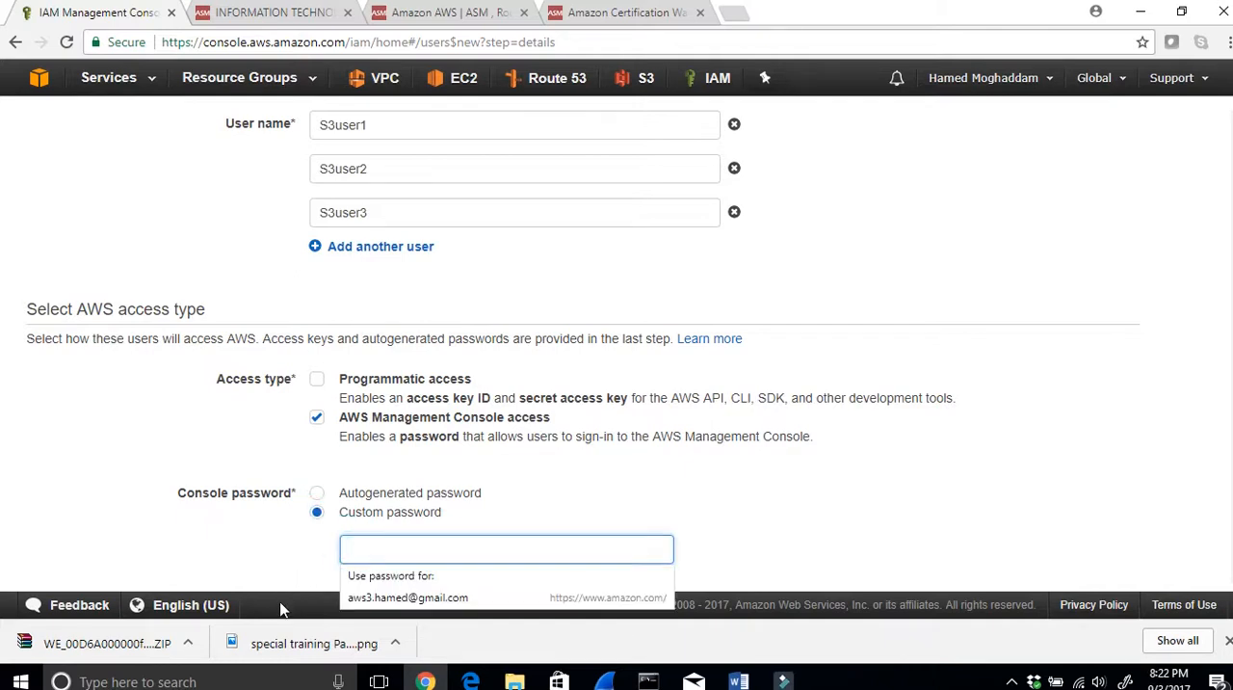
pyautogui.write('•••••')
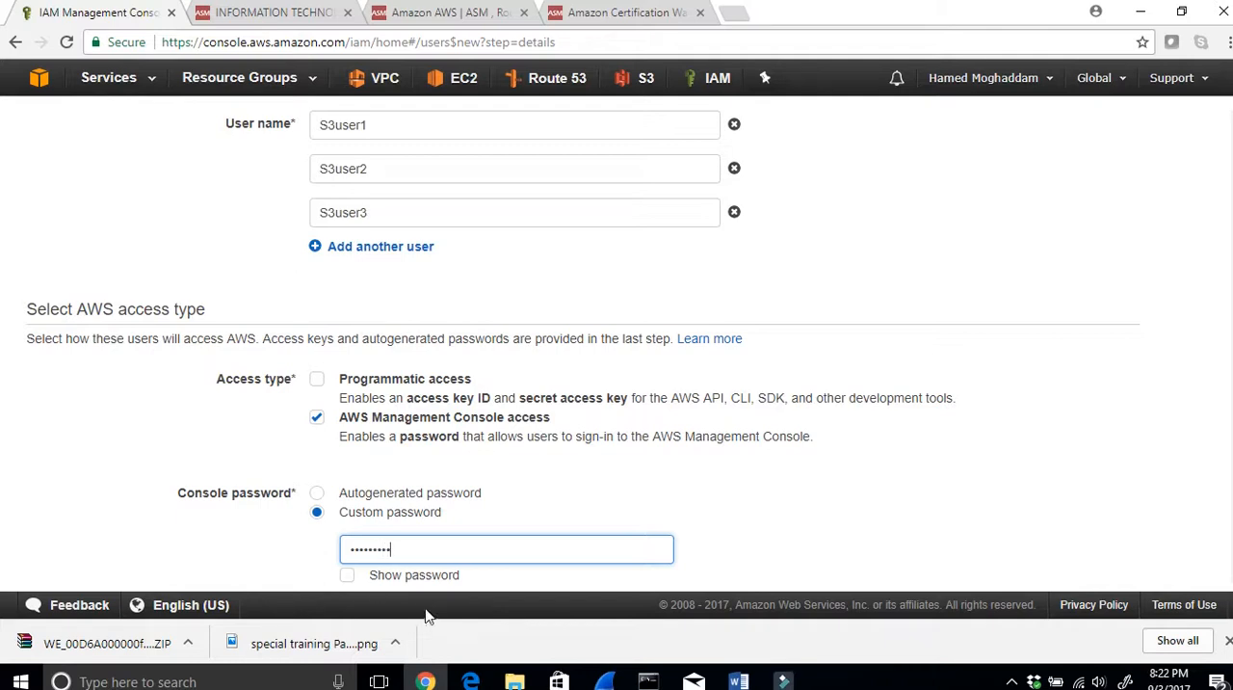
pyautogui.click(347, 575)
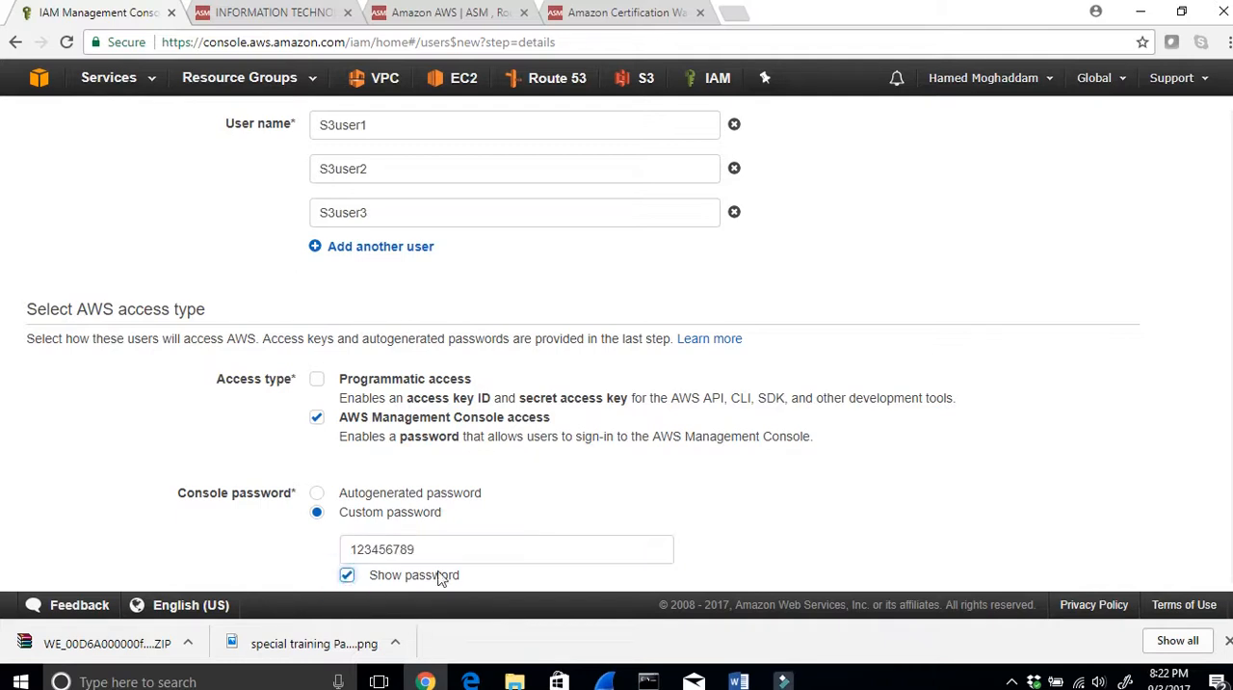
# Step: Turn off the required password reset and continue to the permissions stage, dismissing Chrome's offer to save the password
pyautogui.scroll(-2, 439, 578)
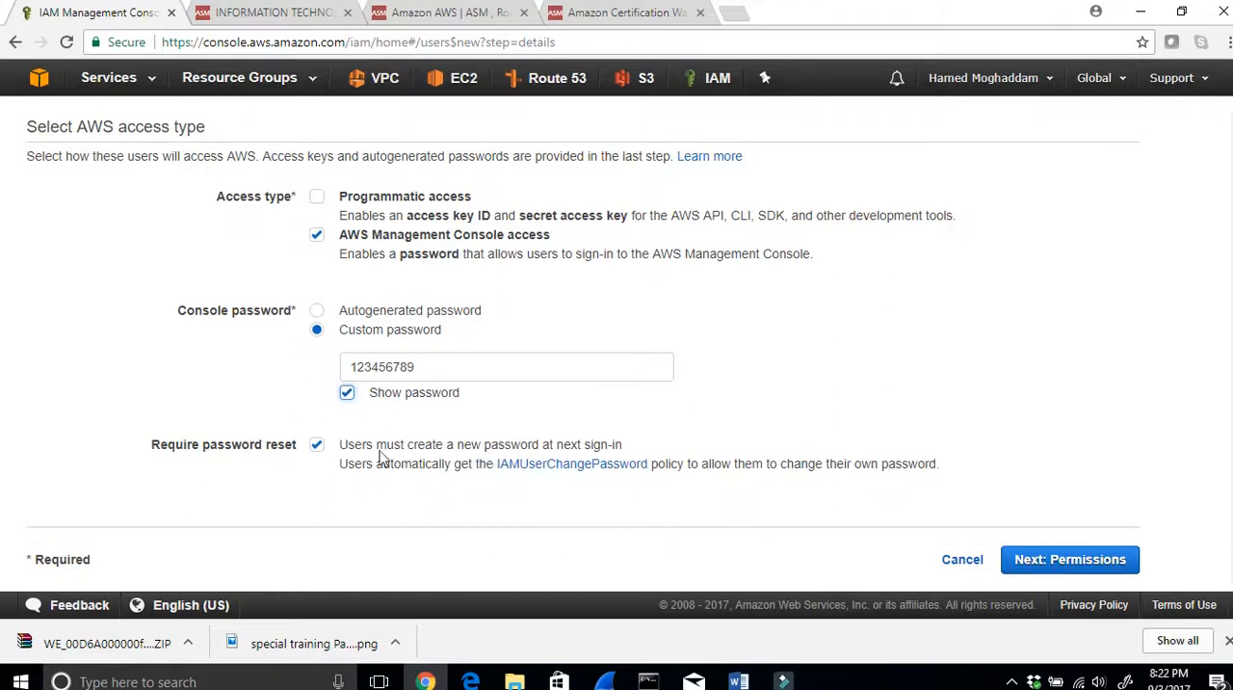
pyautogui.click(320, 447)
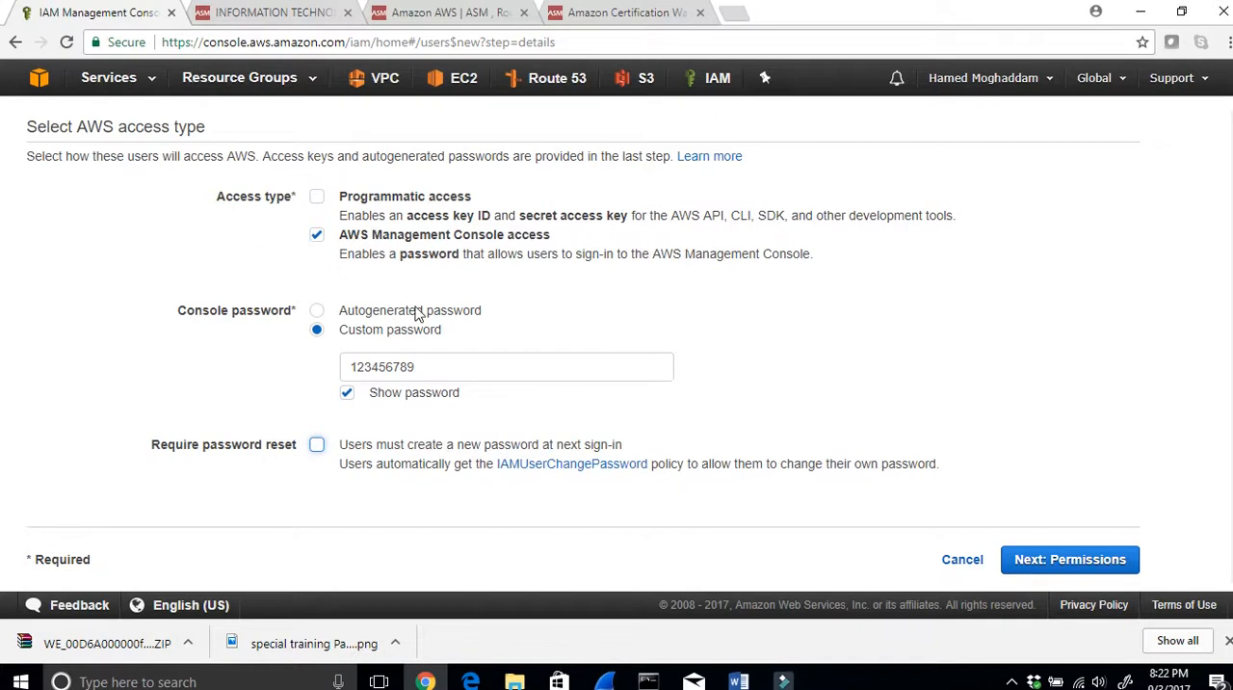
pyautogui.scroll(4, 481, 382)
pyautogui.scroll(-4, 482, 382)
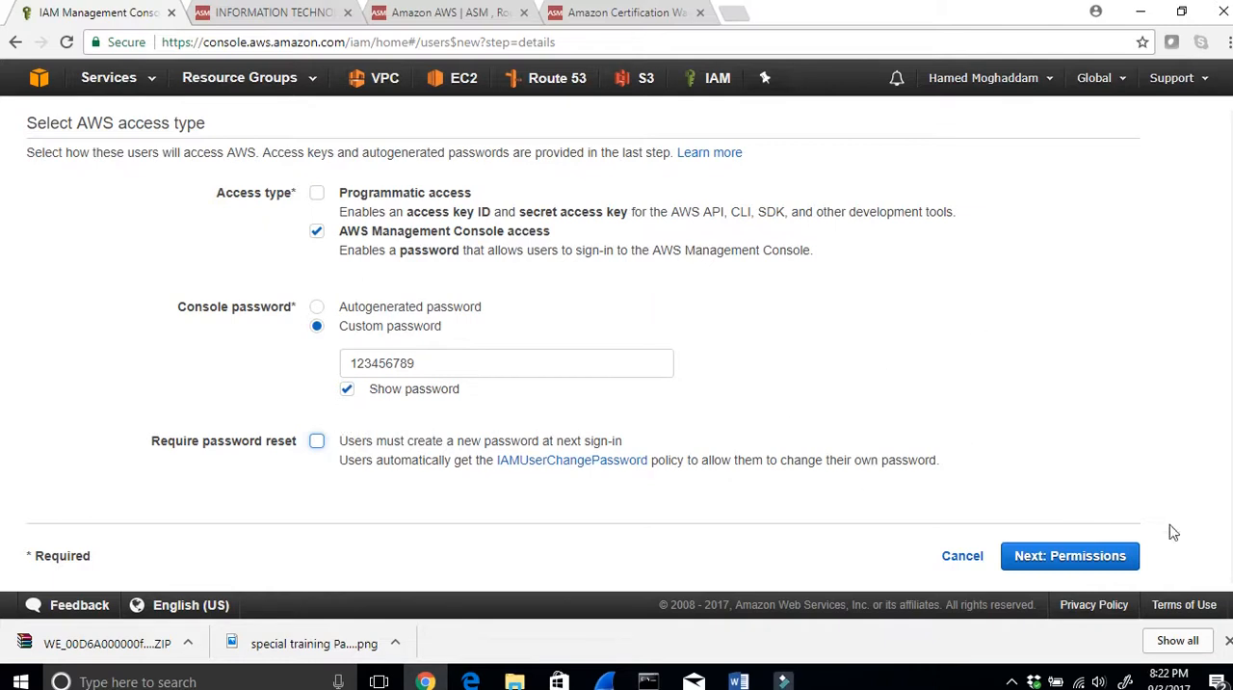
pyautogui.click(1075, 560)
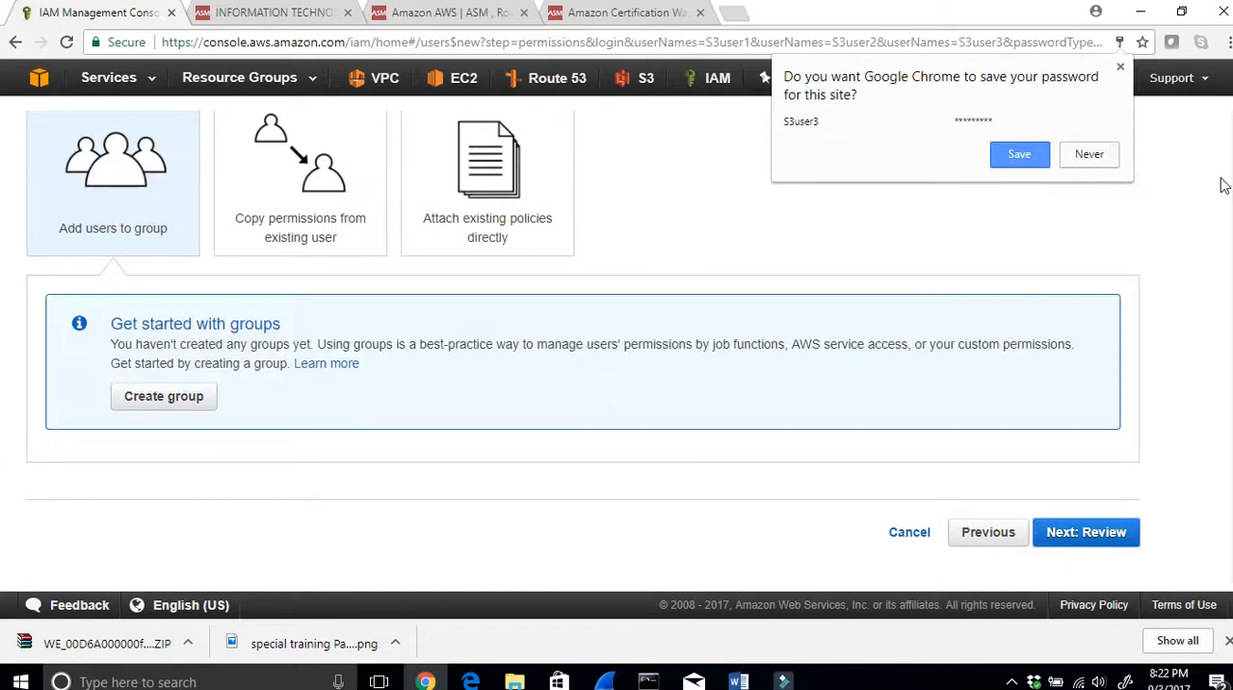
pyautogui.click(1120, 66)
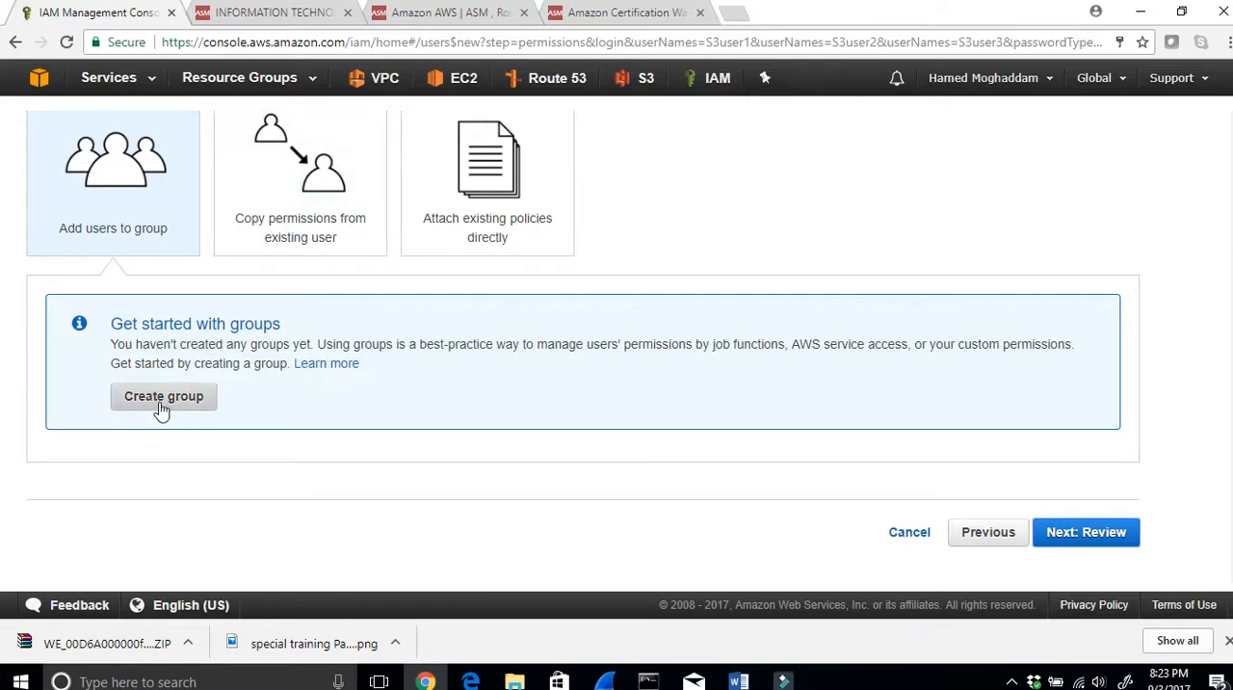
# Step: Check the lab tasks in the Word notes, return to Chrome and start a group named S3Readaccess, filtering its policies by "s3"
pyautogui.click(738, 681)
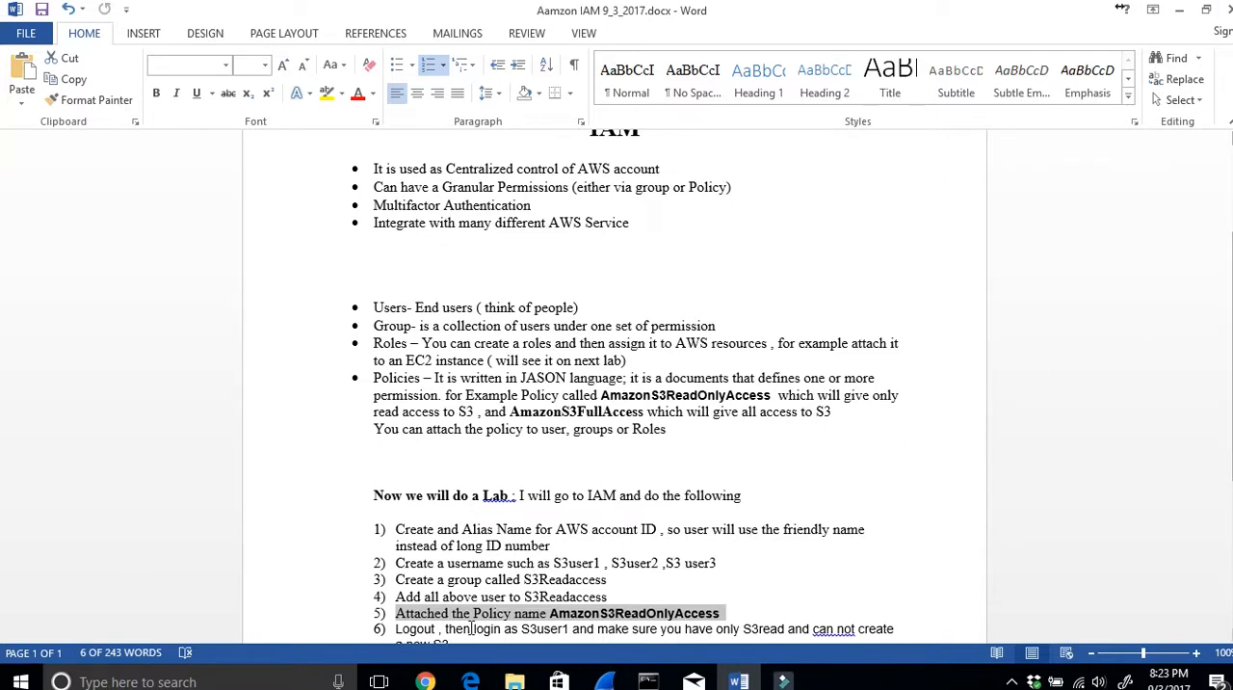
pyautogui.click(425, 681)
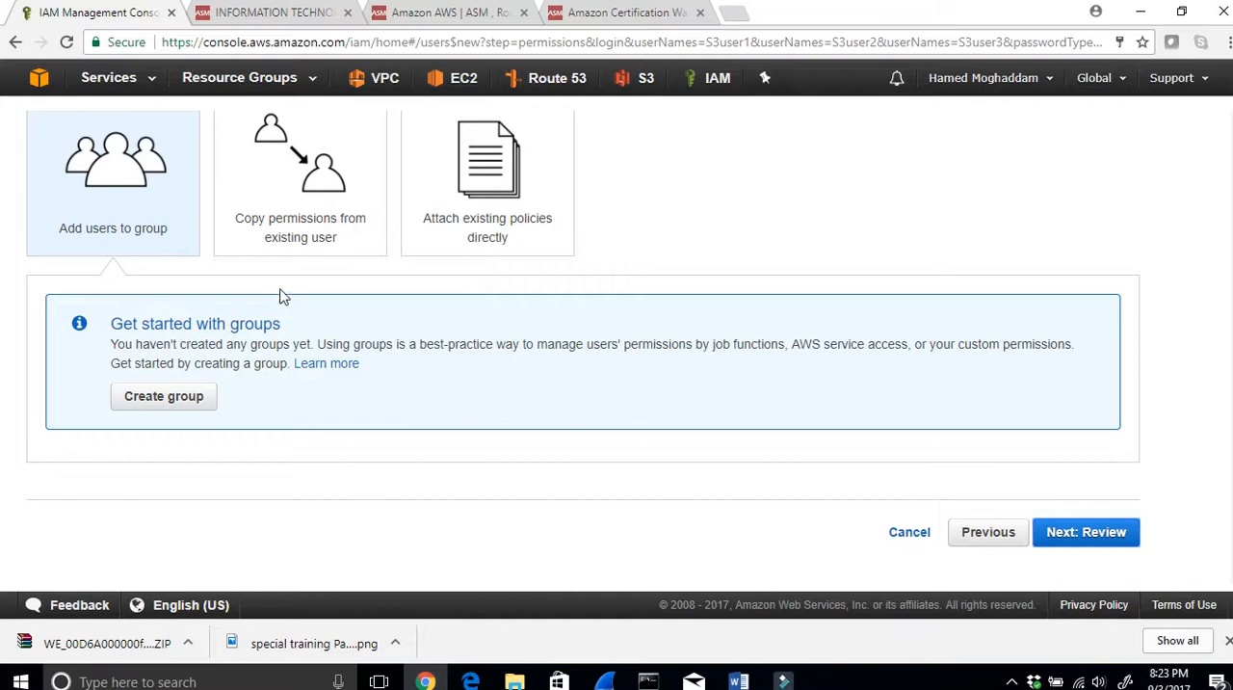
pyautogui.click(159, 395)
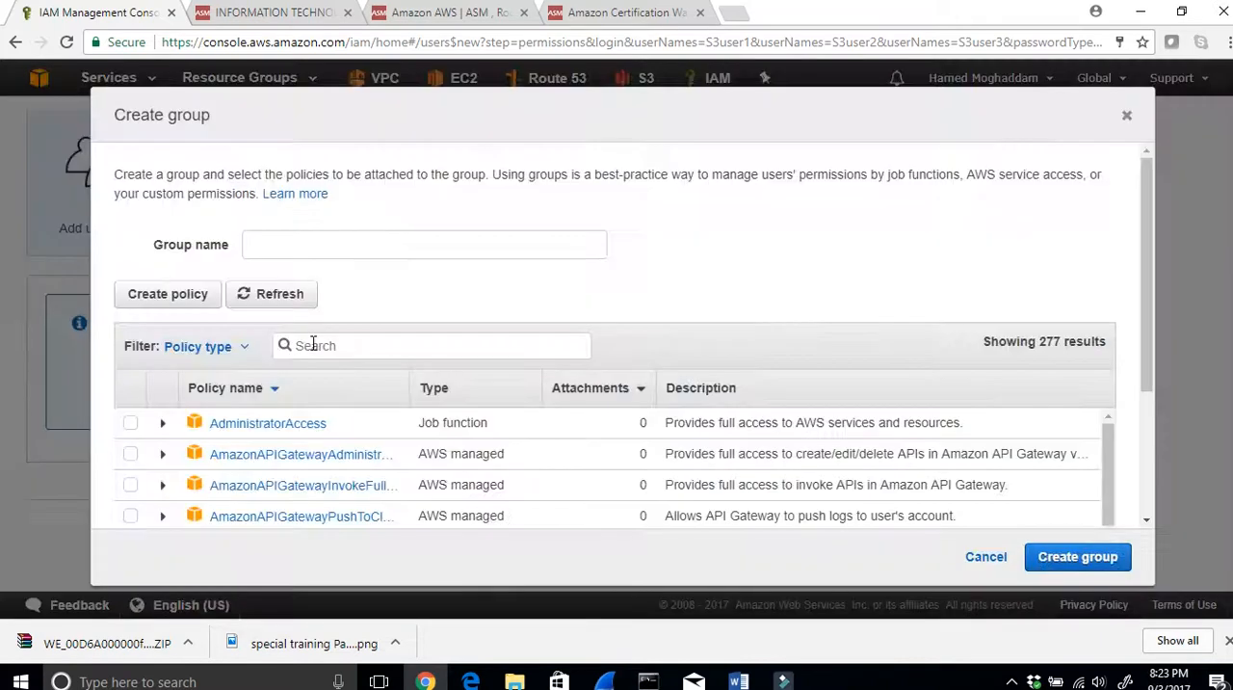
pyautogui.click(273, 245)
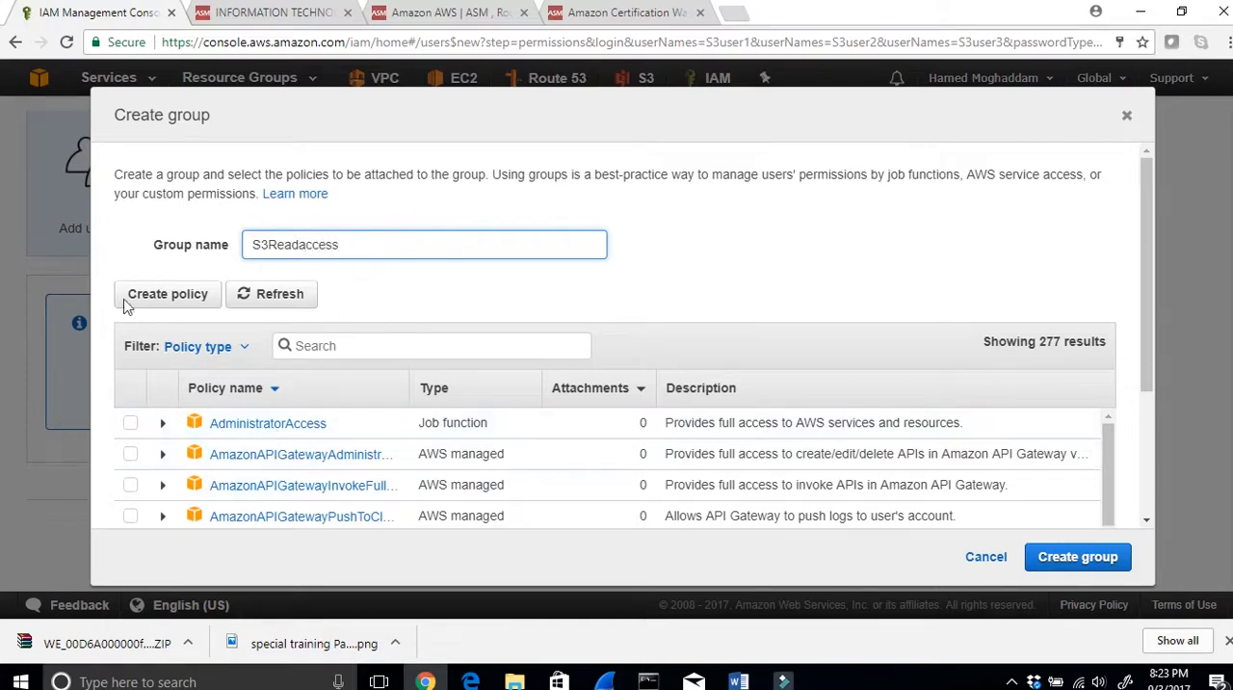
pyautogui.click(343, 354)
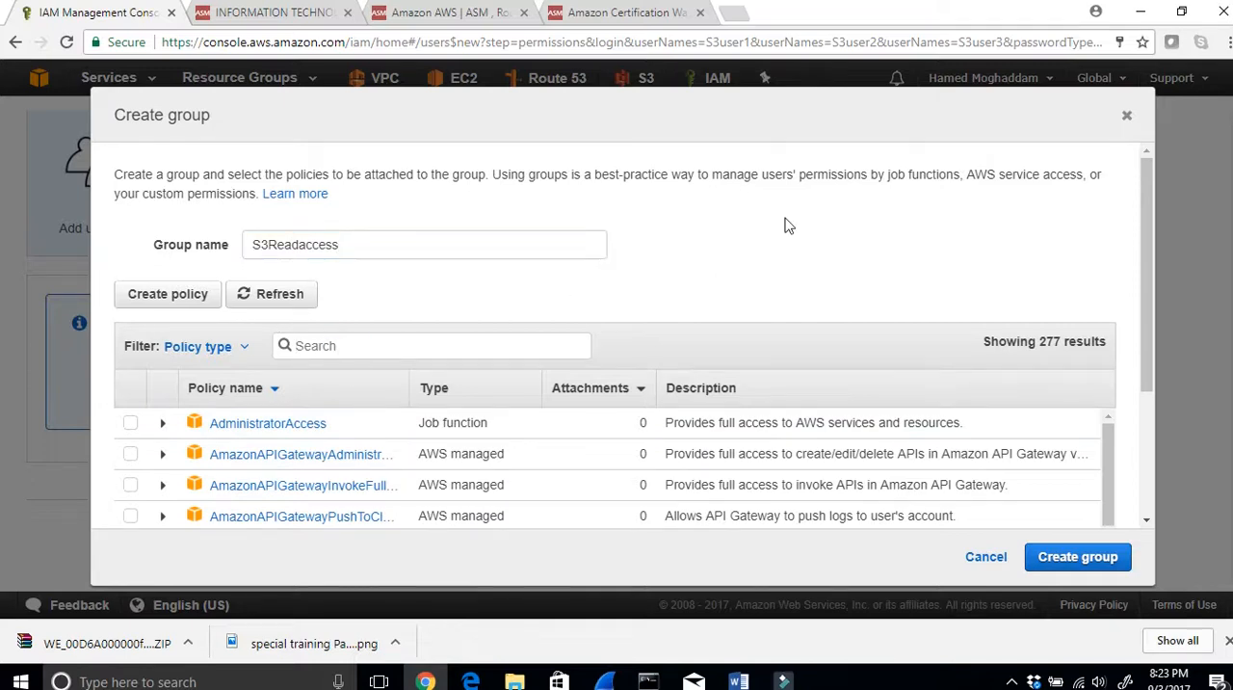
pyautogui.write('s3')
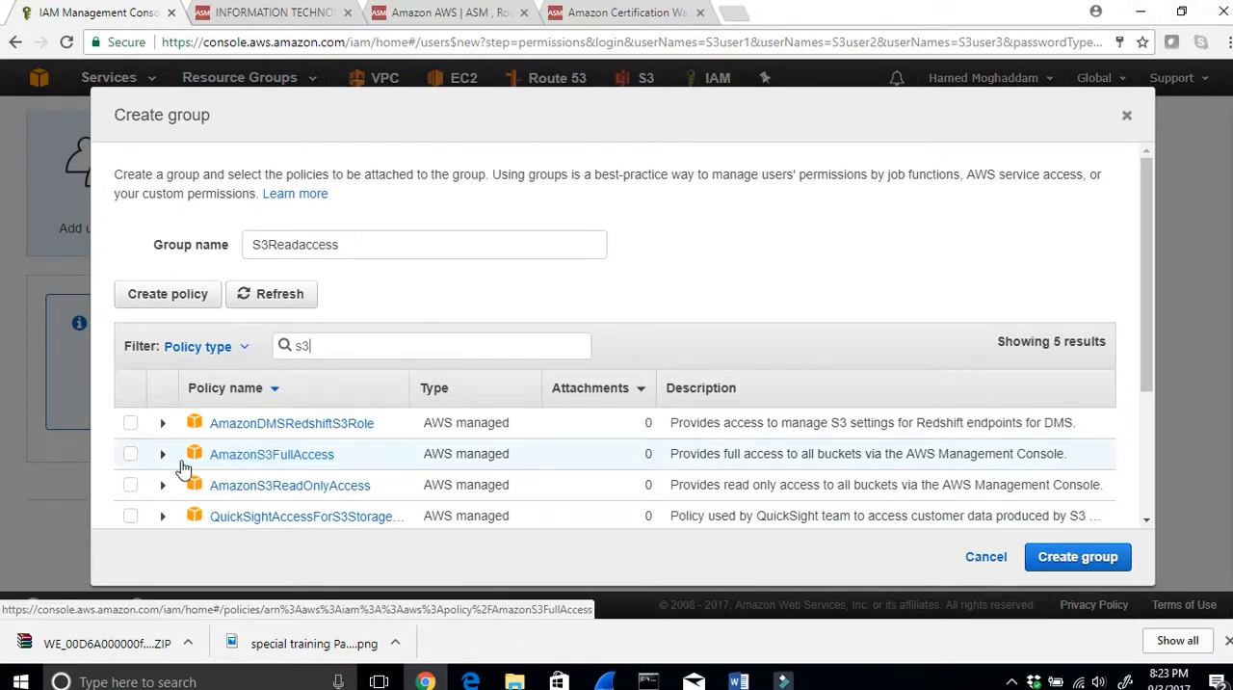
# Step: Examine the AmazonS3FullAccess policy's summary and JSON, highlighting its effect, action and resource lines, and collapse its details
pyautogui.click(164, 455)
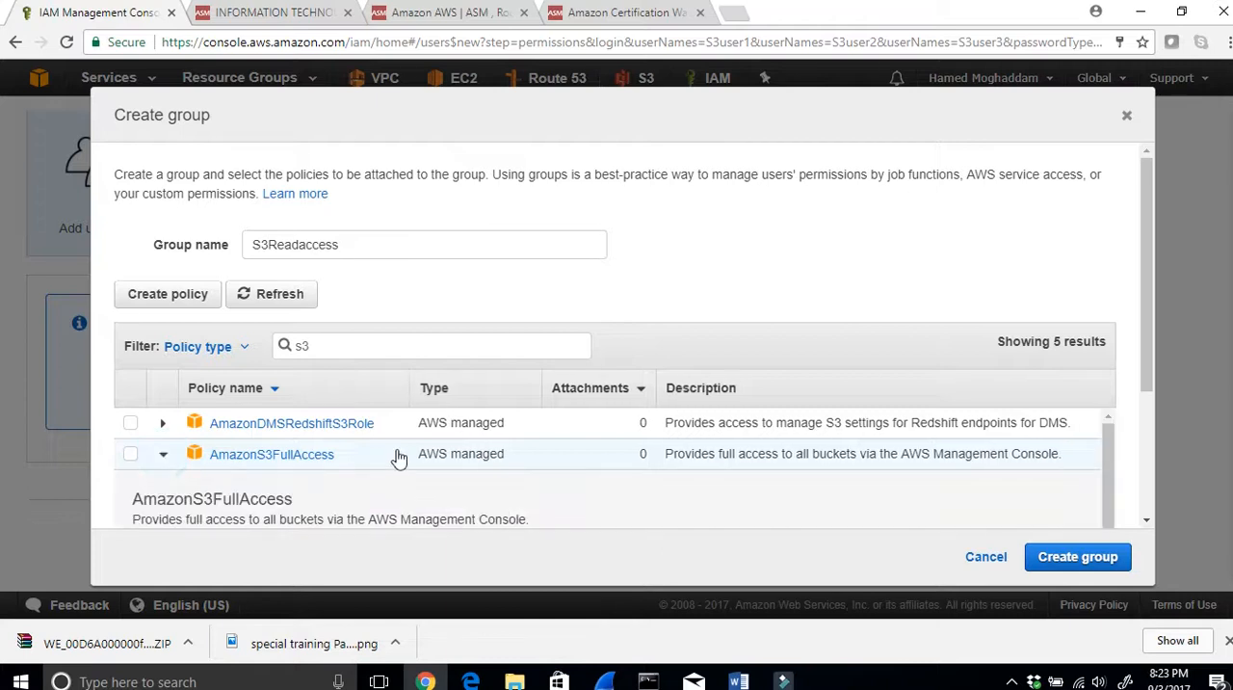
pyautogui.scroll(-3, 404, 463)
pyautogui.scroll(-3, 432, 499)
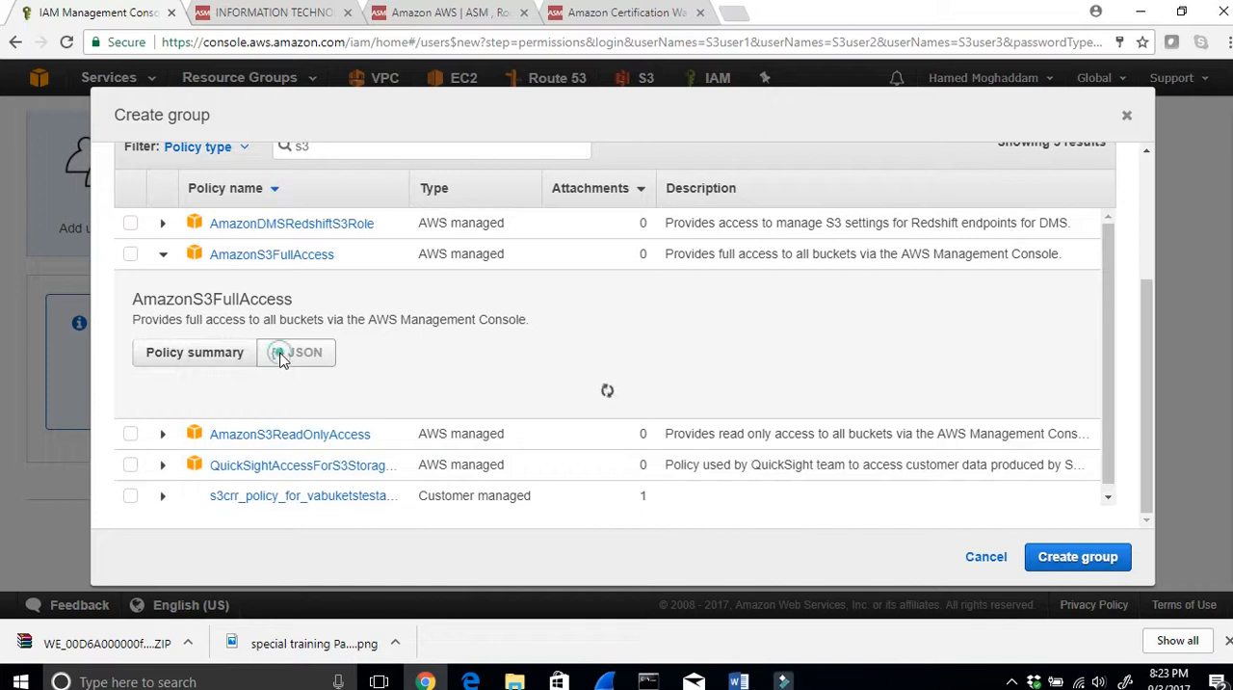
pyautogui.click(166, 350)
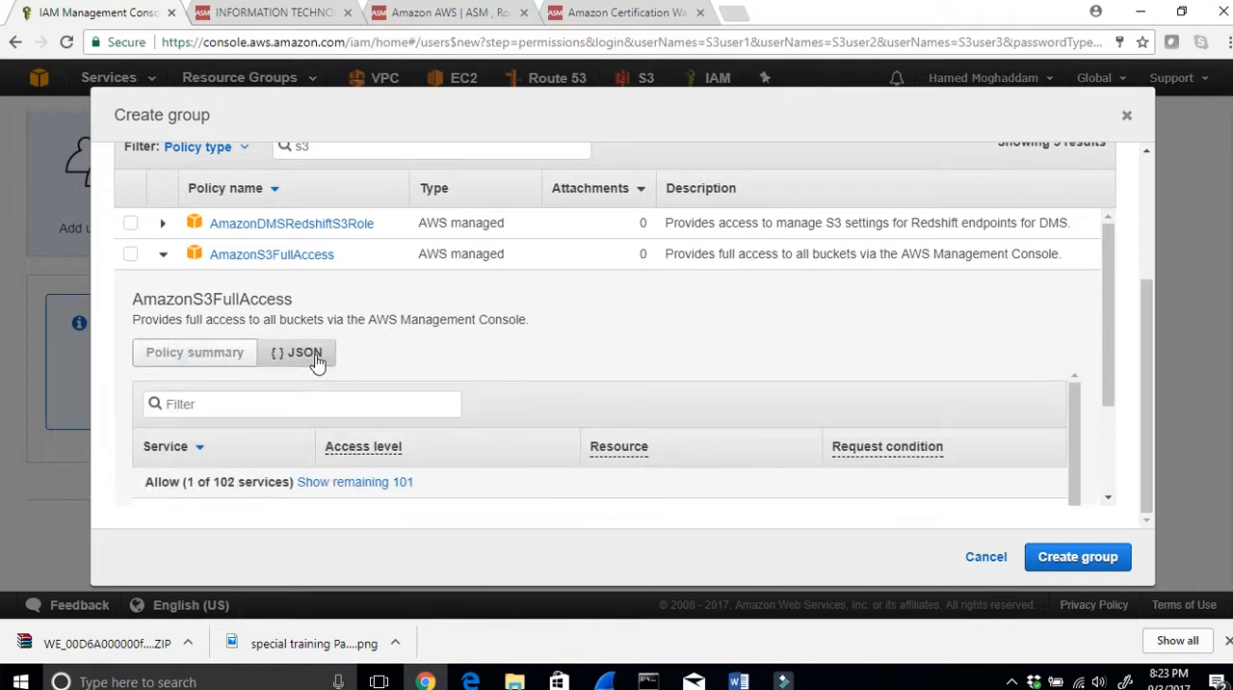
pyautogui.click(314, 355)
pyautogui.scroll(-2, 462, 385)
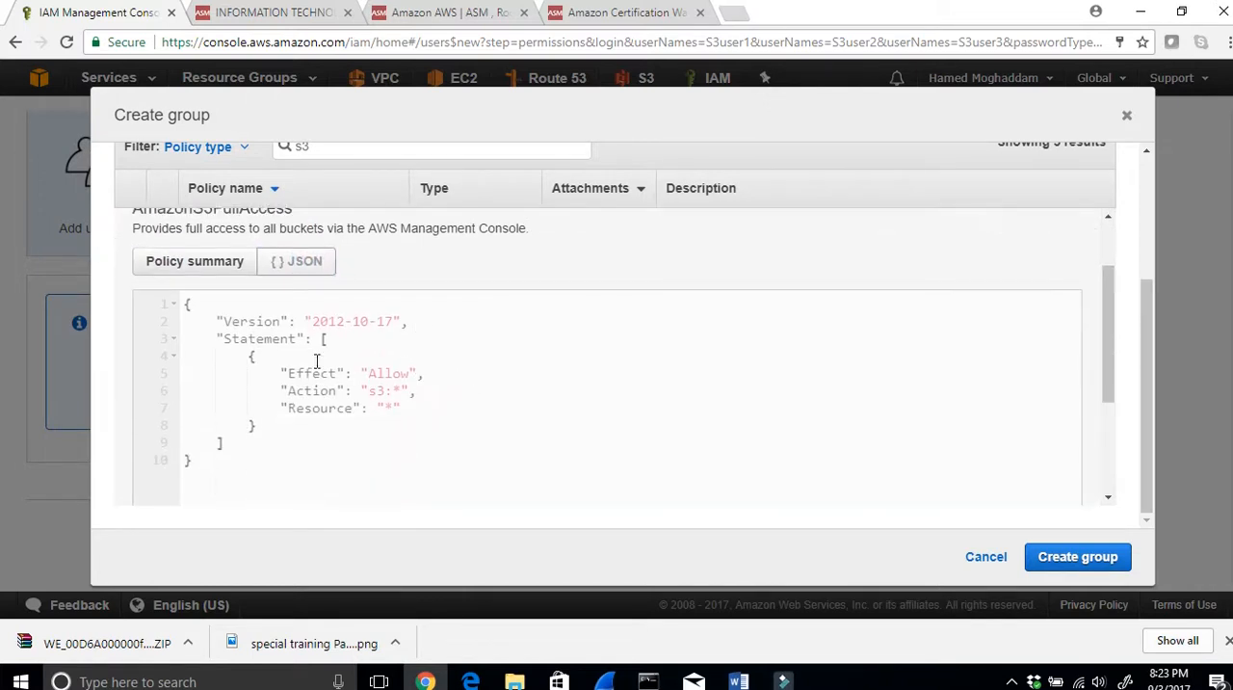
pyautogui.moveTo(301, 321); pyautogui.dragTo(407, 304)
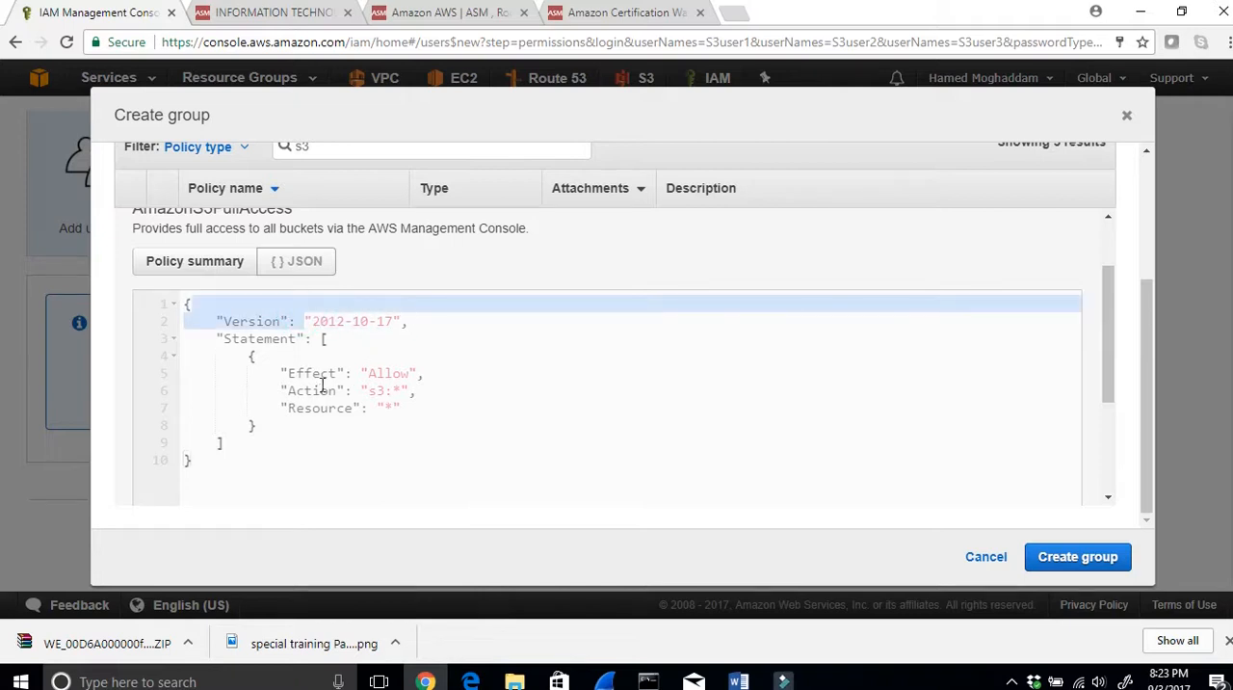
pyautogui.moveTo(277, 371); pyautogui.dragTo(405, 388)
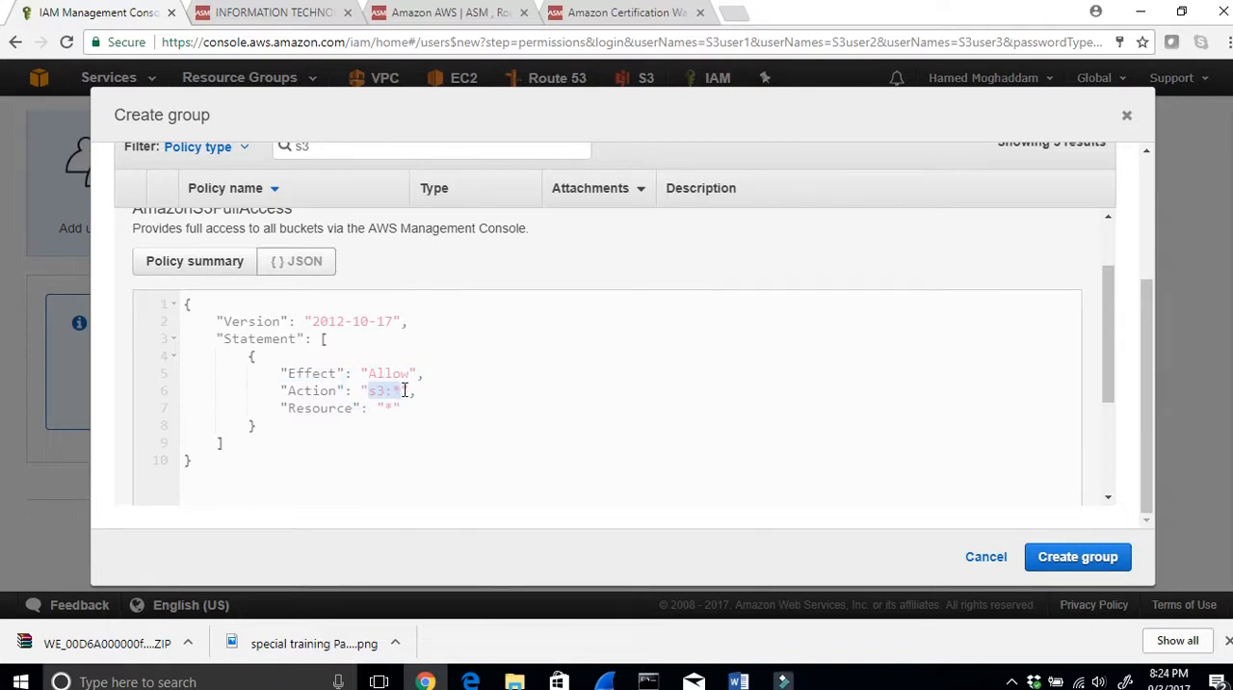
pyautogui.moveTo(284, 407); pyautogui.dragTo(430, 373)
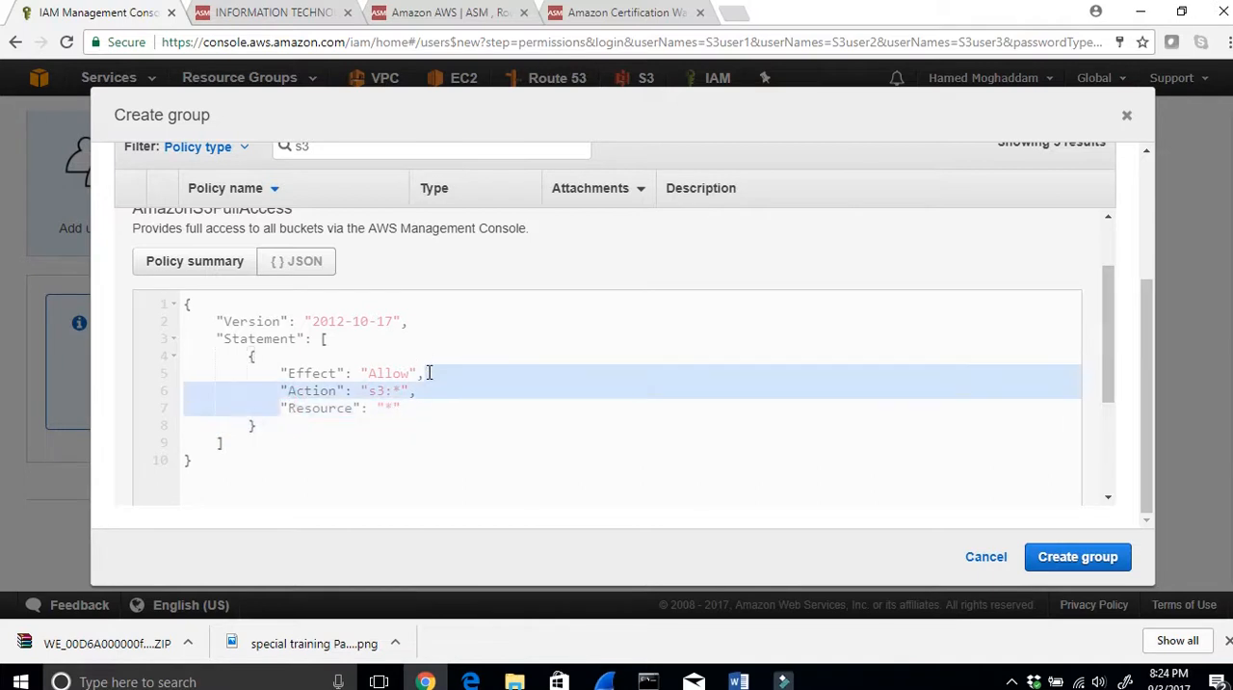
pyautogui.scroll(5, 434, 388)
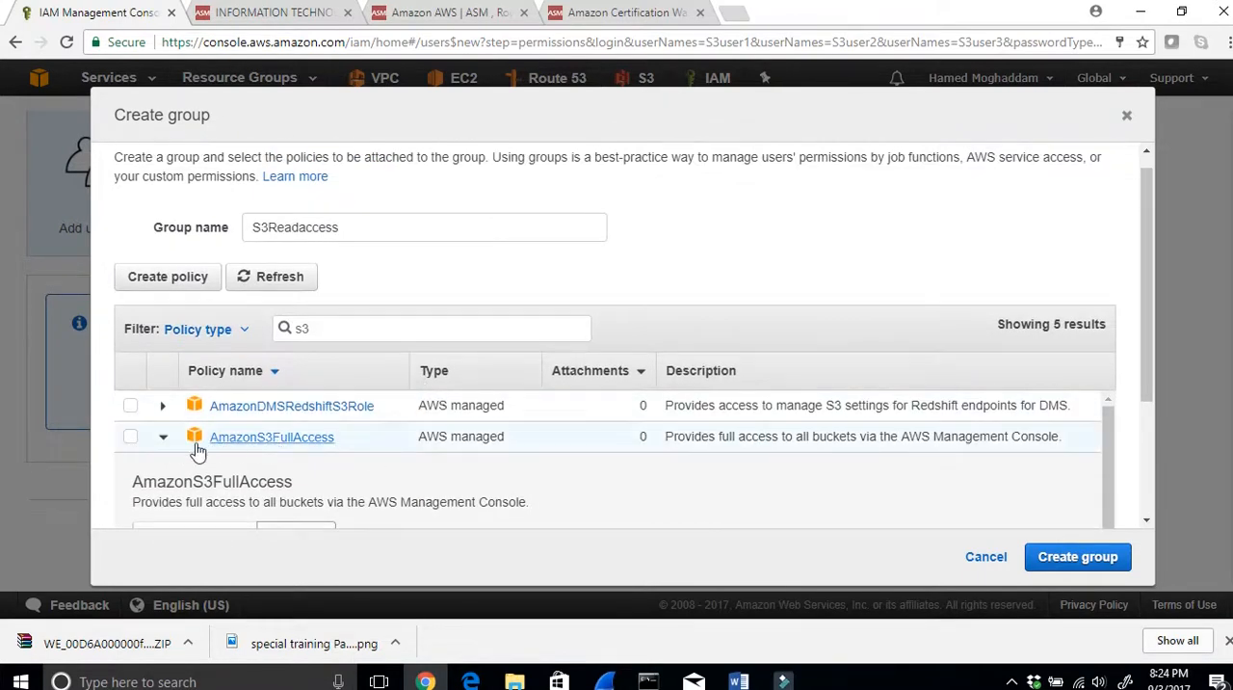
pyautogui.click(166, 440)
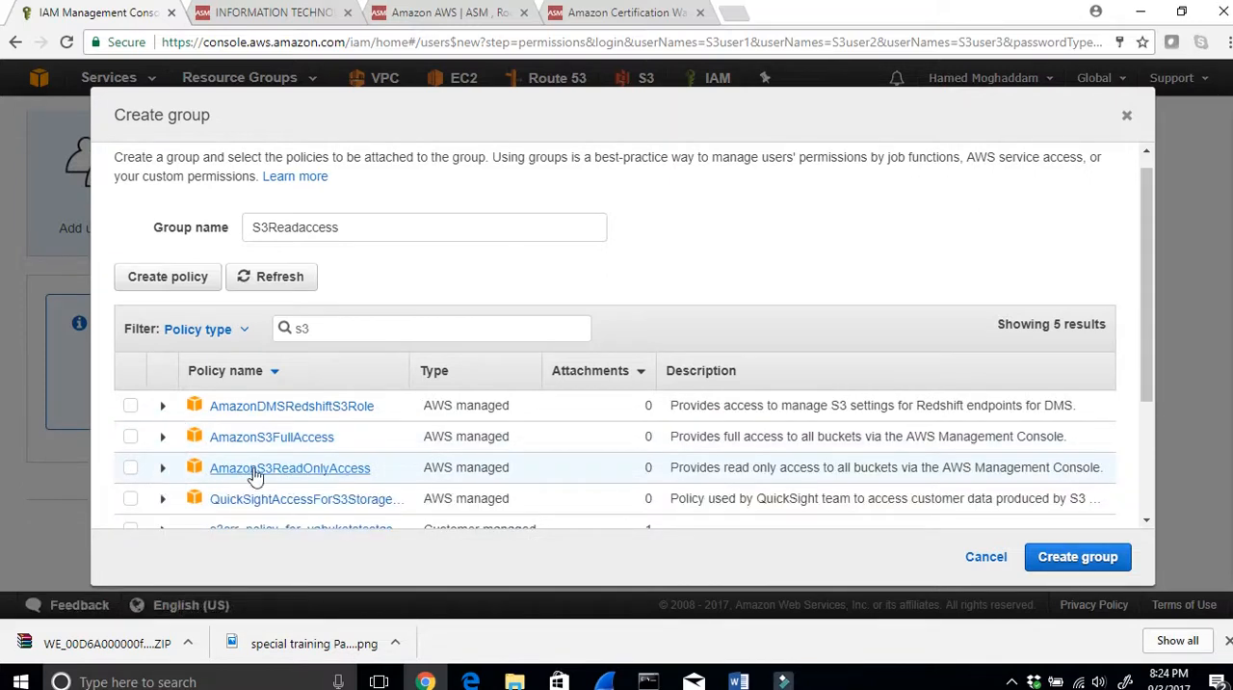
# Step: Examine the AmazonS3ReadOnlyAccess policy's JSON, highlighting its version, effect, action and resource lines, and collapse its details
pyautogui.click(164, 469)
pyautogui.scroll(-3, 399, 515)
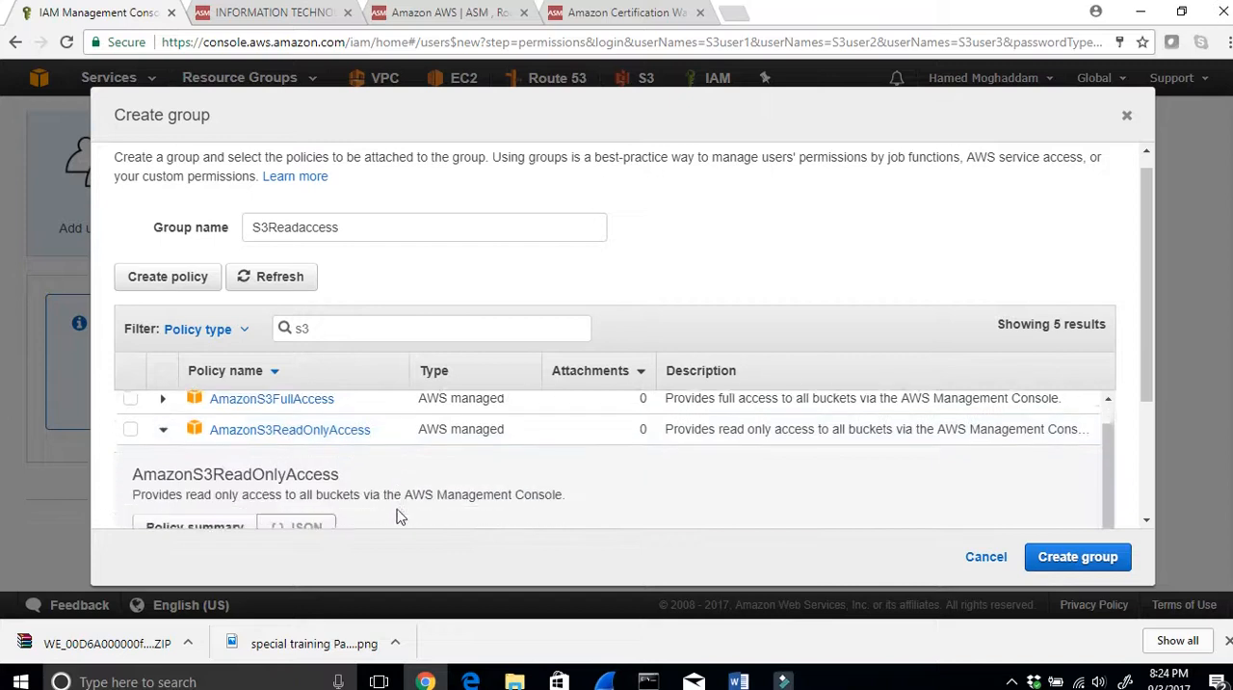
pyautogui.scroll(-4, 402, 508)
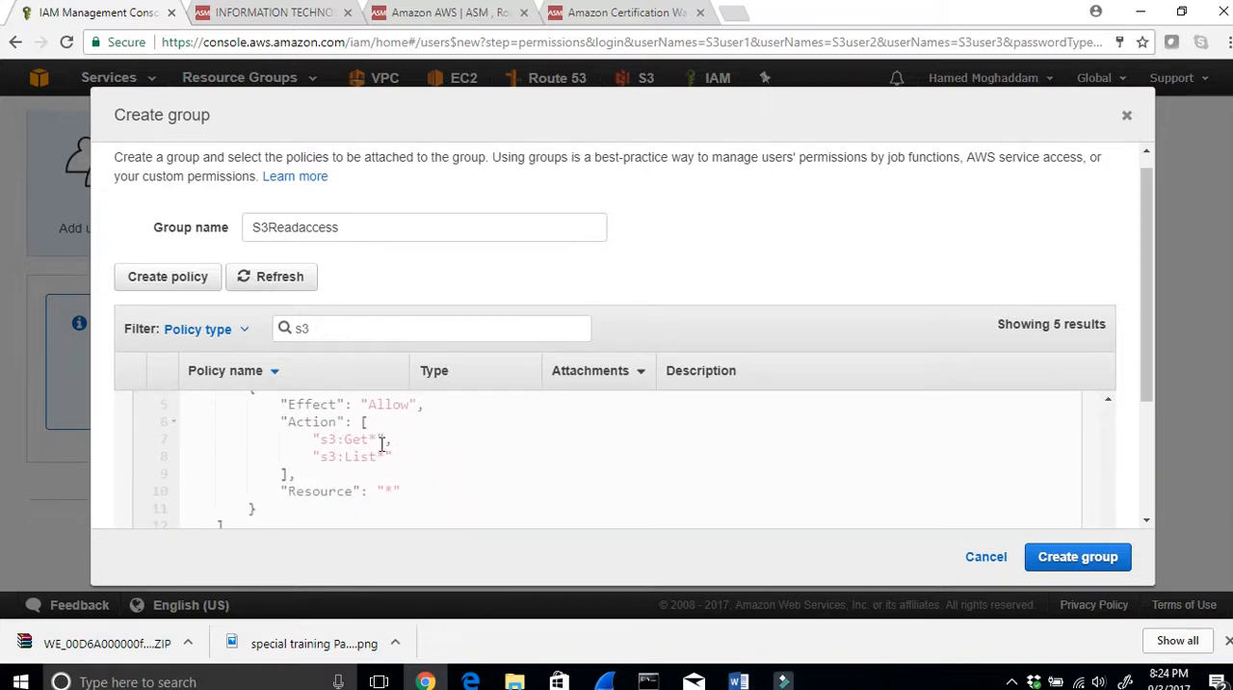
pyautogui.scroll(2, 404, 451)
pyautogui.moveTo(415, 495); pyautogui.dragTo(350, 511)
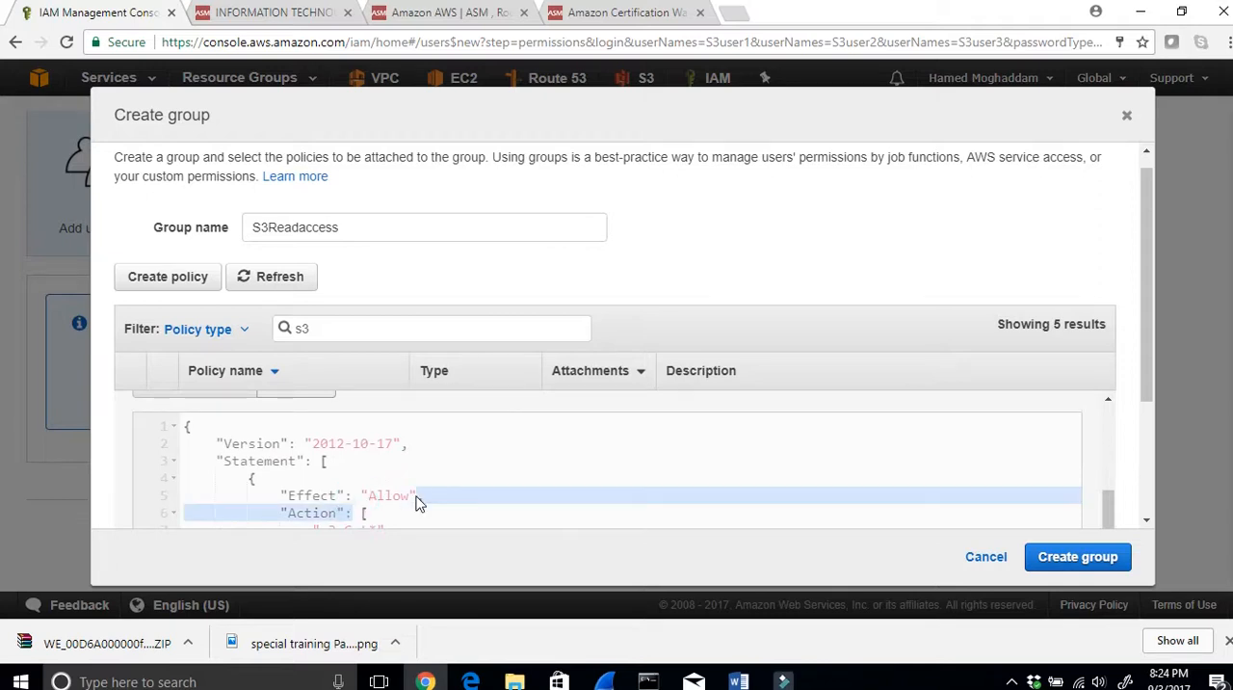
pyautogui.scroll(-2, 418, 495)
pyautogui.moveTo(322, 438); pyautogui.dragTo(407, 463)
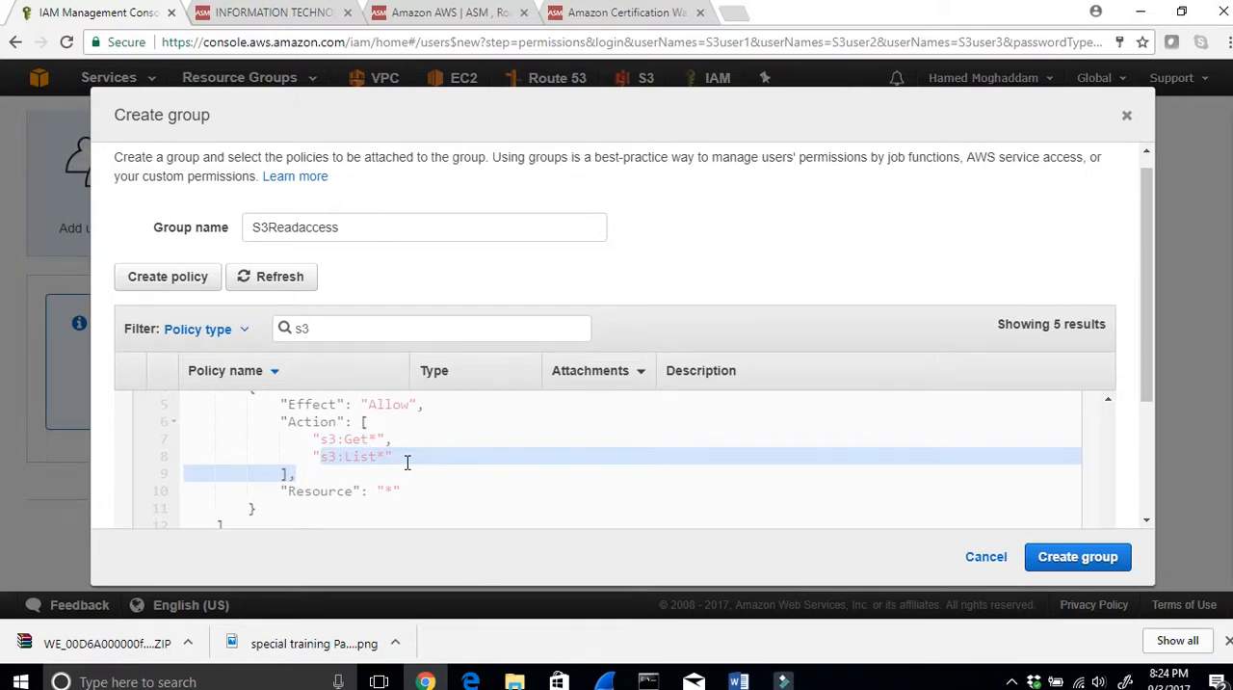
pyautogui.scroll(5, 405, 461)
pyautogui.scroll(-2, 405, 454)
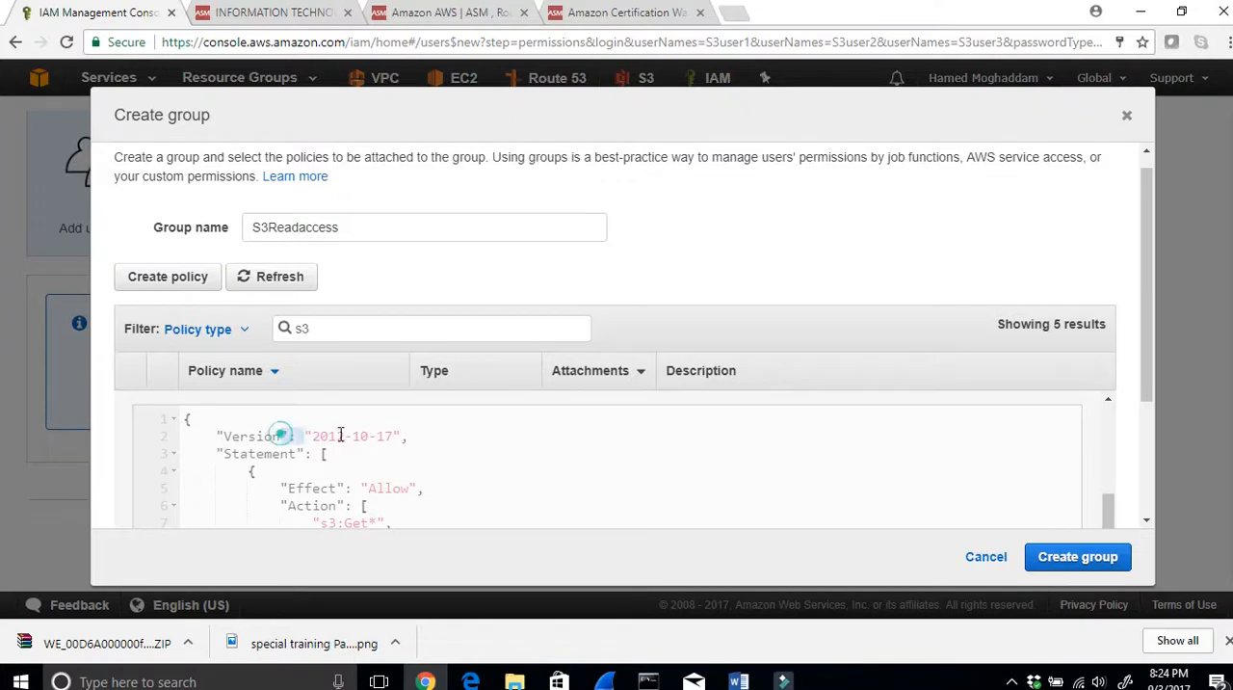
pyautogui.moveTo(284, 433); pyautogui.dragTo(385, 438)
pyautogui.moveTo(279, 487); pyautogui.dragTo(339, 487)
pyautogui.scroll(-2, 314, 485)
pyautogui.moveTo(287, 415); pyautogui.dragTo(321, 415)
pyautogui.moveTo(285, 482); pyautogui.dragTo(419, 484)
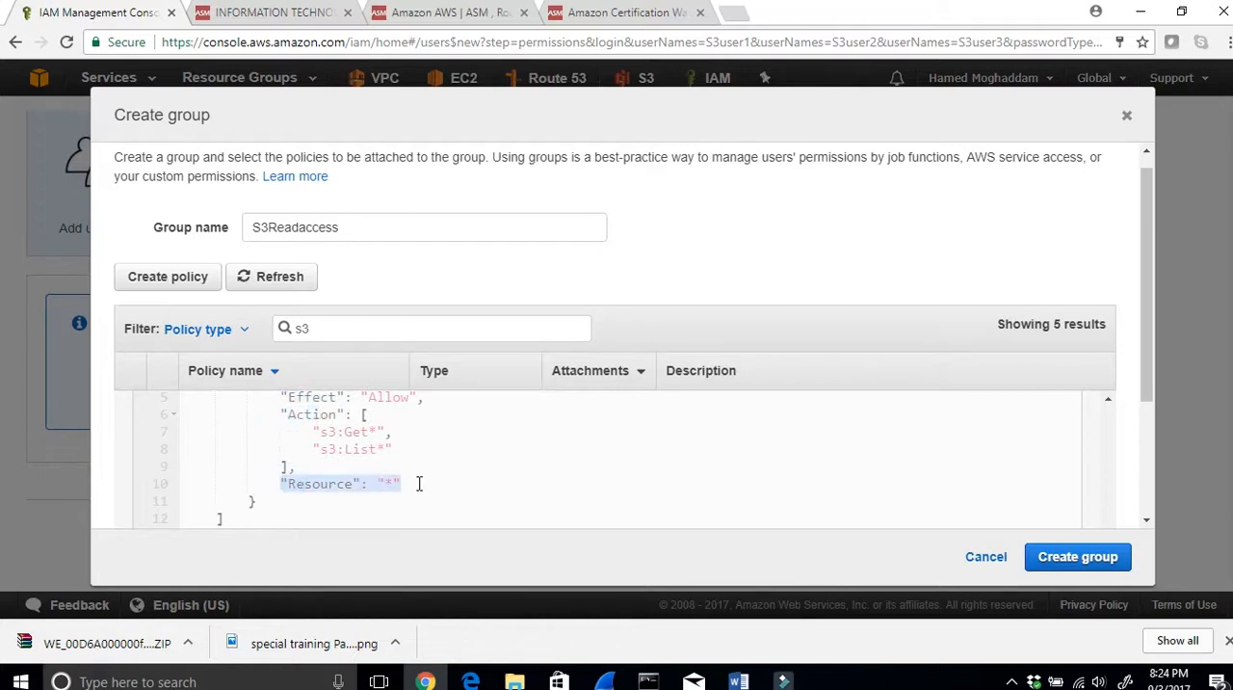
pyautogui.scroll(5, 419, 484)
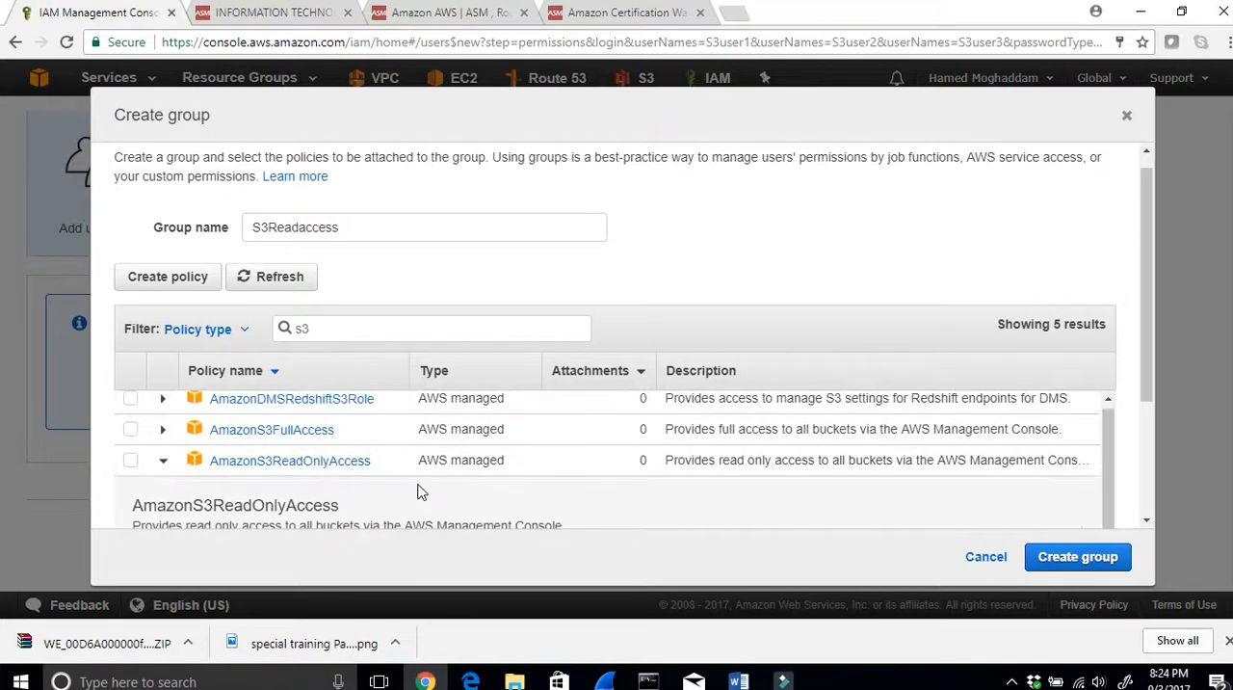
pyautogui.click(163, 463)
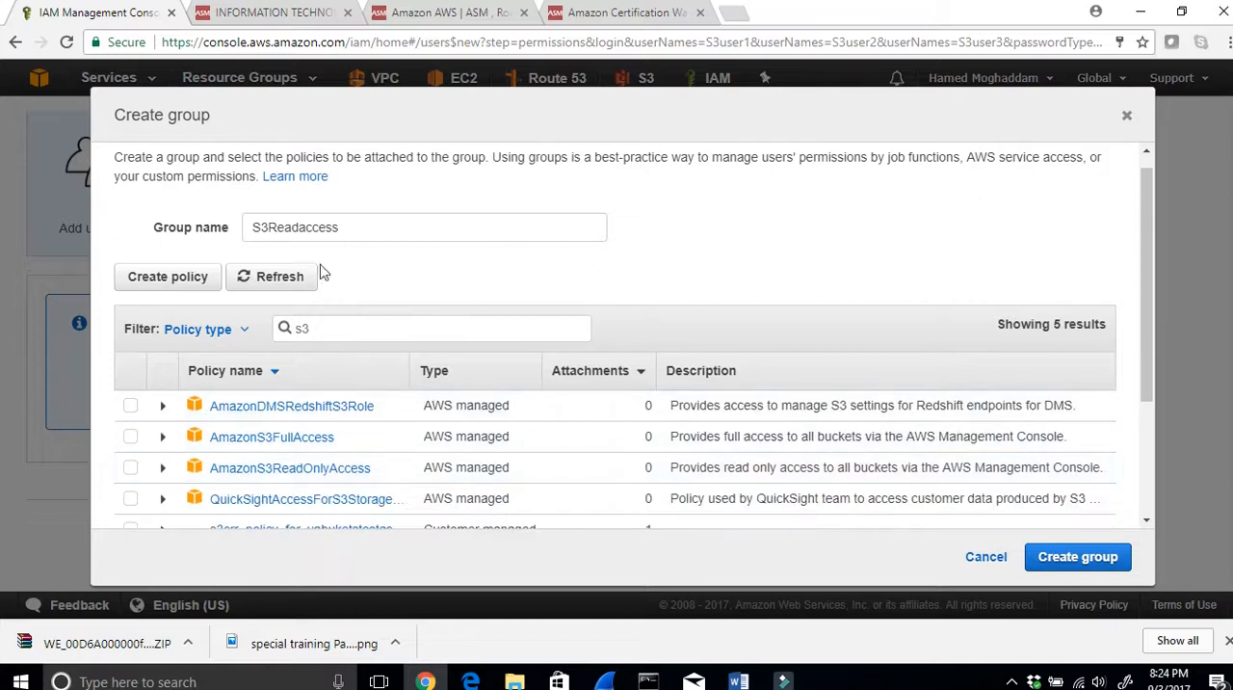
# Step: Attach the AmazonS3ReadOnlyAccess policy to the S3Readaccess group and create the group
pyautogui.moveTo(349, 226); pyautogui.dragTo(248, 227)
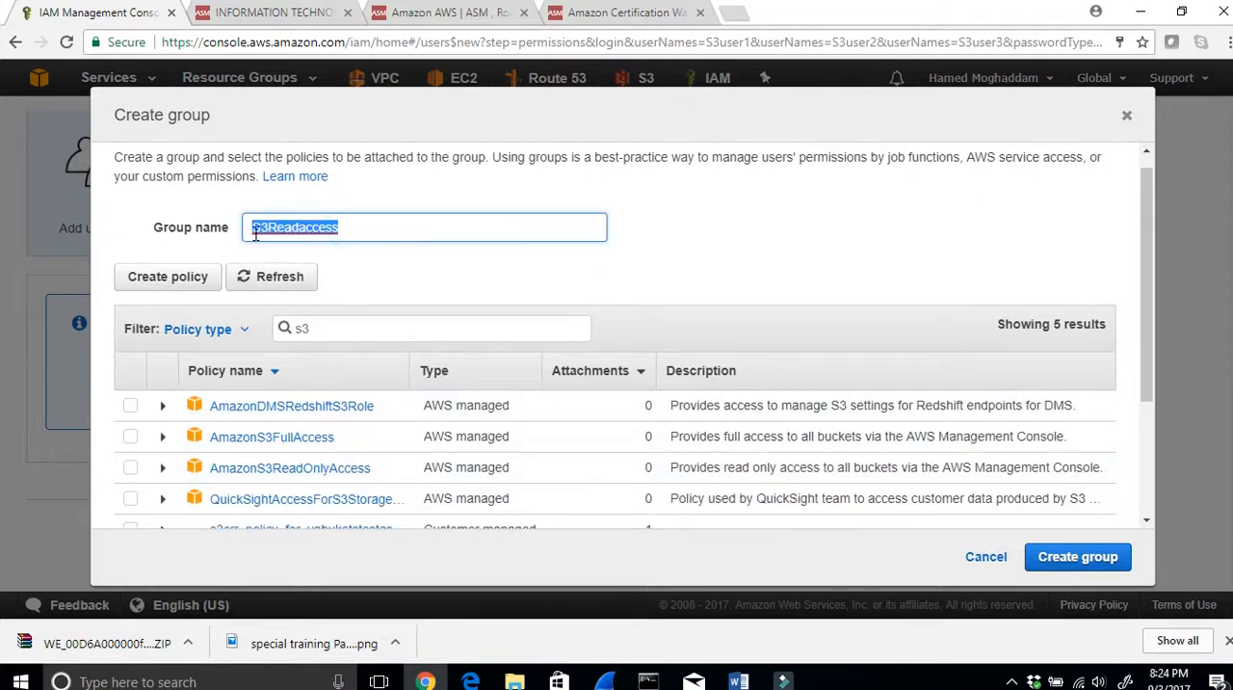
pyautogui.click(130, 467)
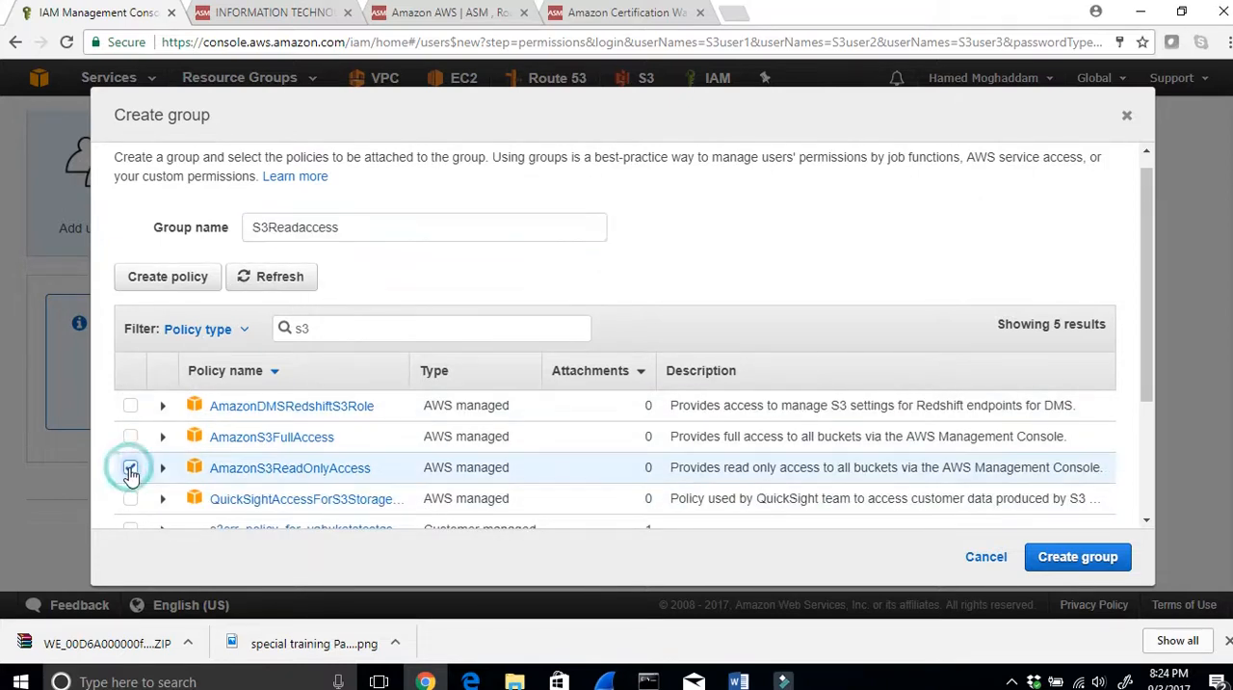
pyautogui.click(1072, 559)
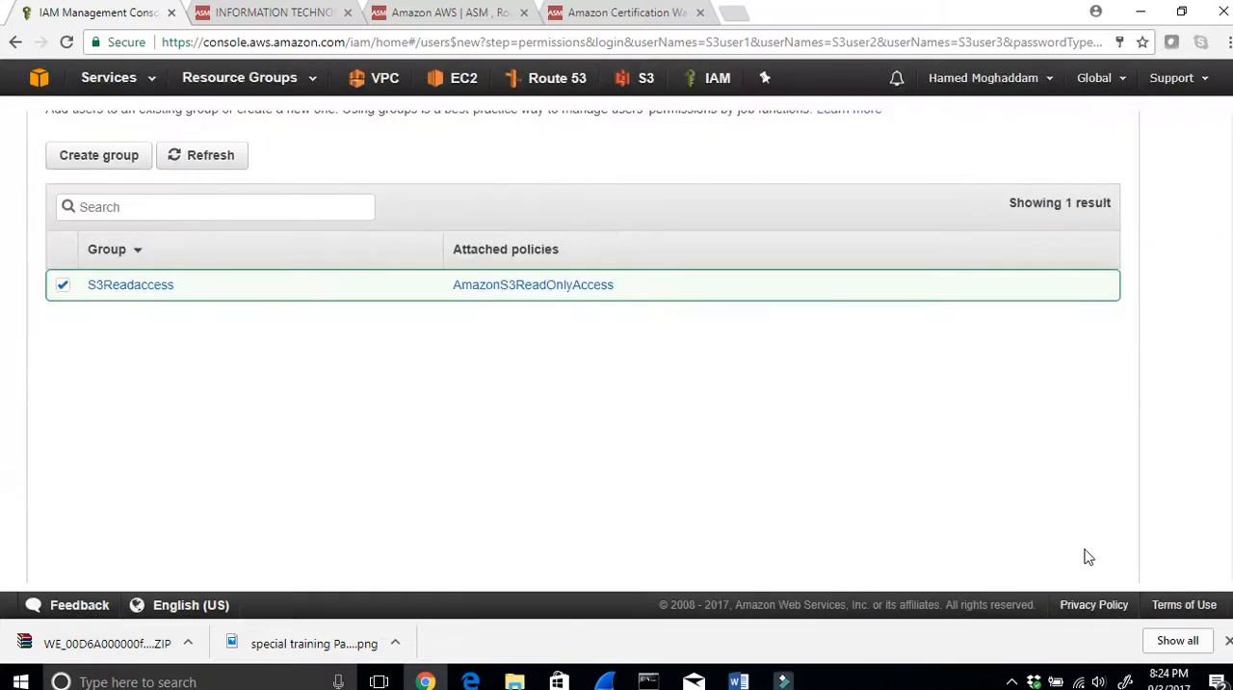
# Step: View the S3Readaccess group's details in a separate browser tab, check the region list and open the IAM users list
pyautogui.click(113, 292)
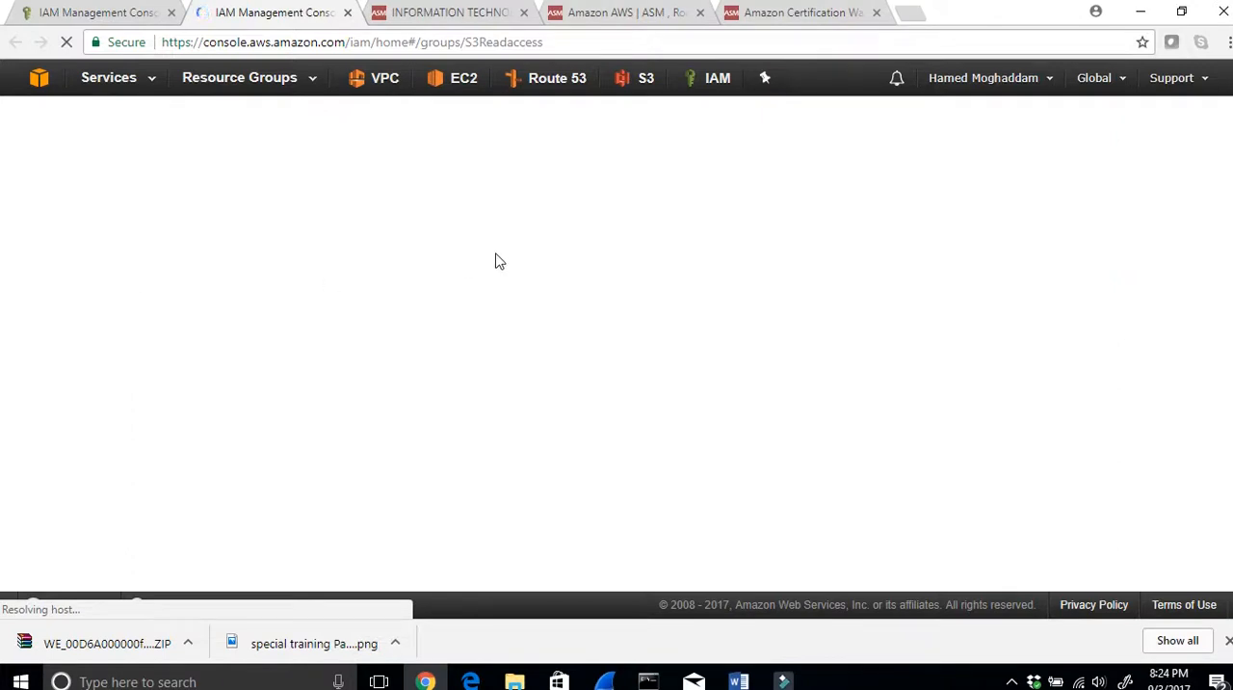
pyautogui.click(1120, 85)
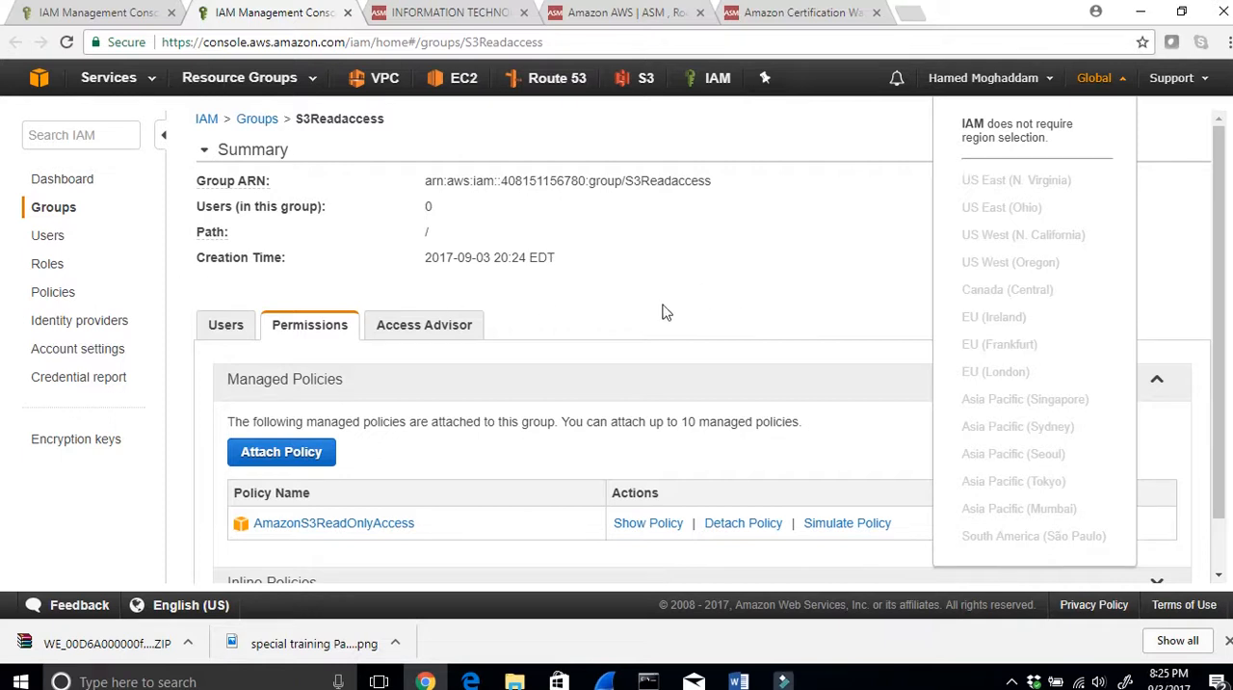
pyautogui.click(42, 240)
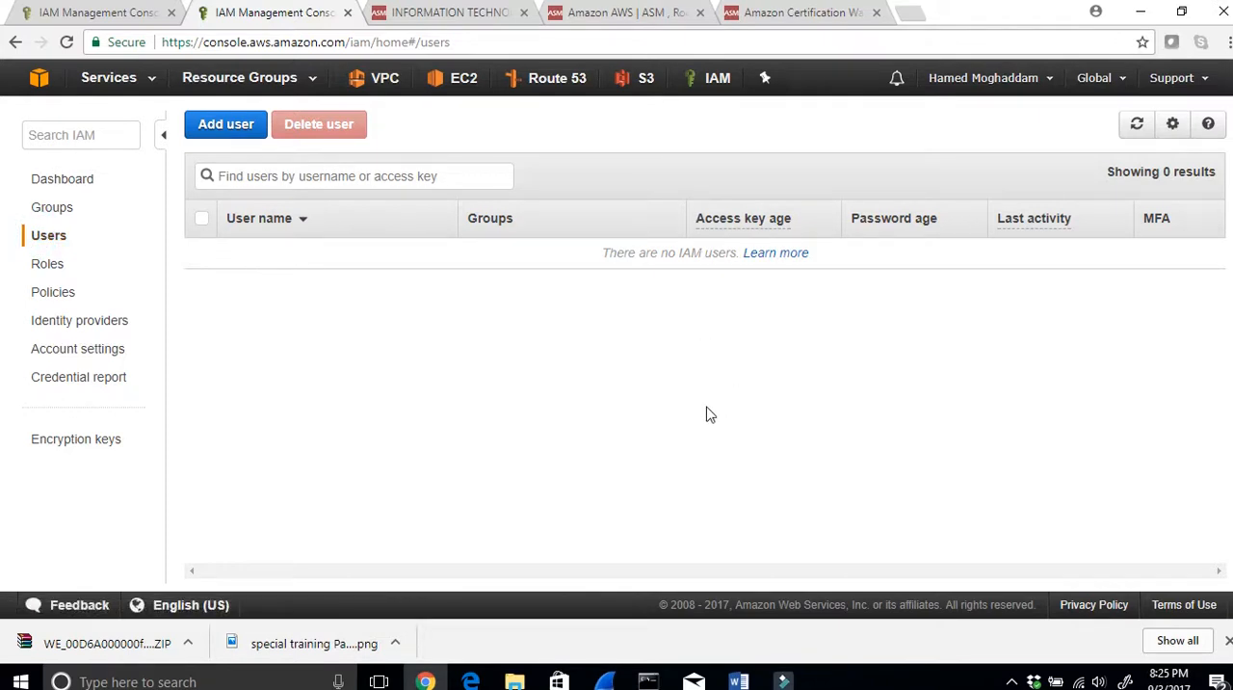
# Step: Start adding new IAM users and enter the user names S3user1, S3user2 and S3user3
pyautogui.click(239, 127)
pyautogui.click(405, 305)
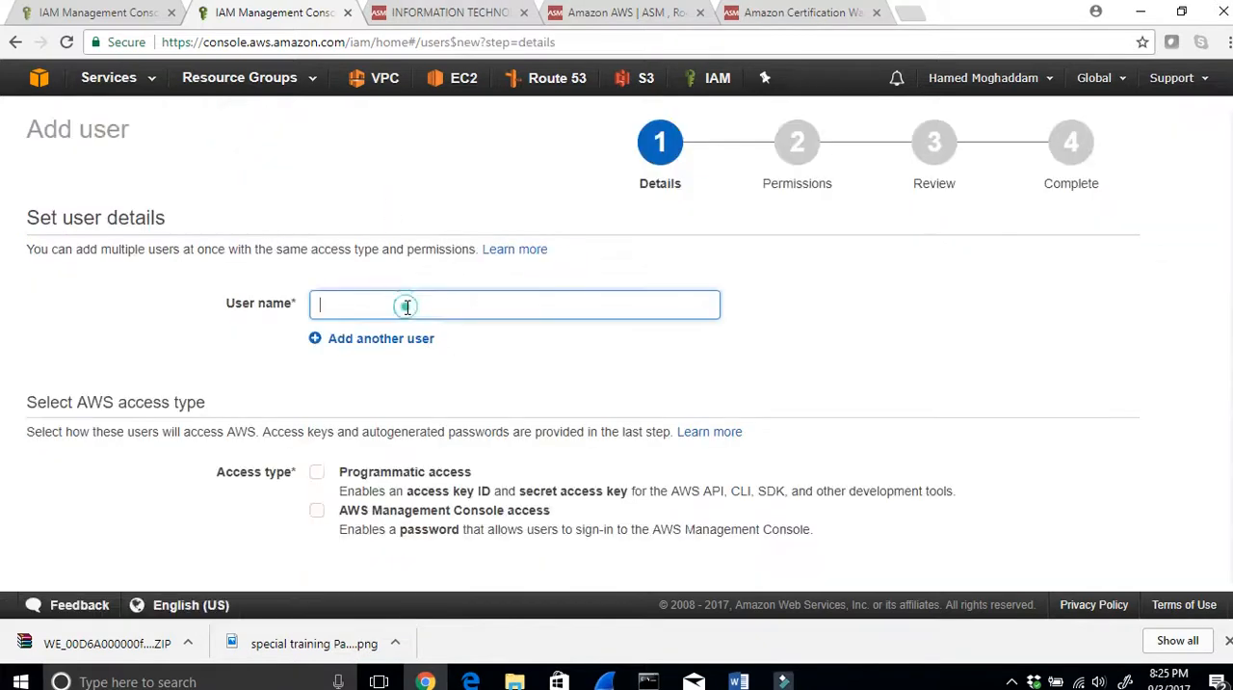
pyautogui.write('S3user1')
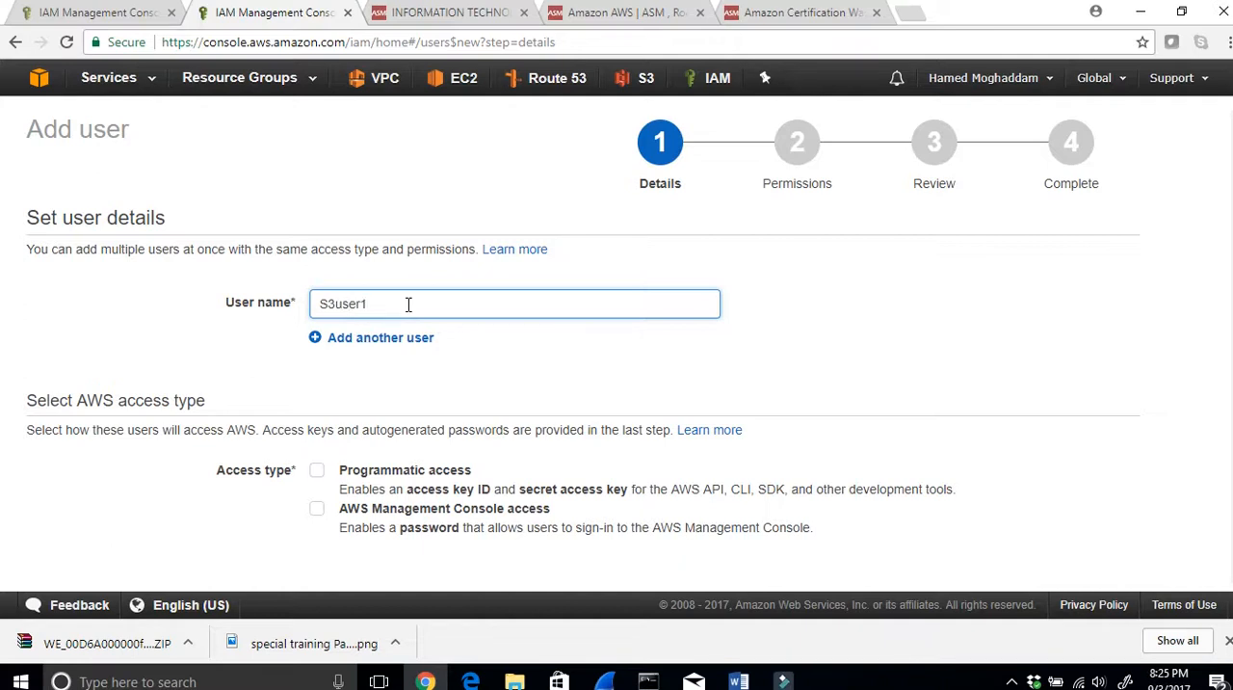
pyautogui.click(397, 337)
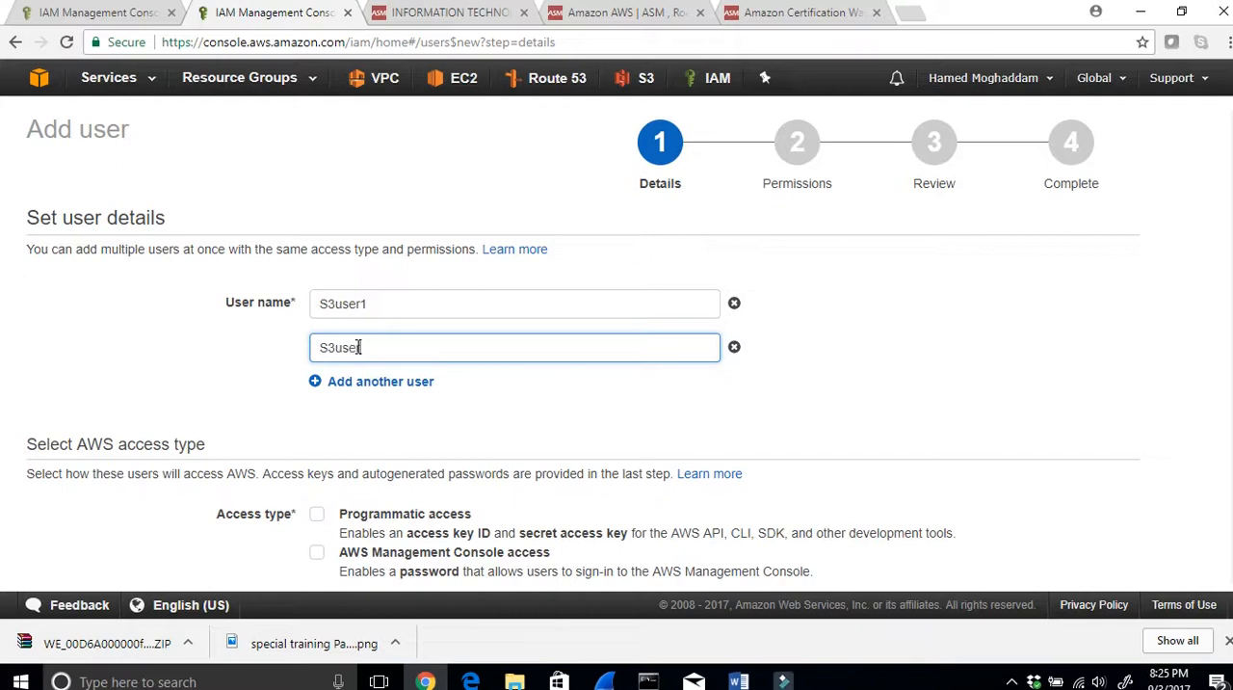
pyautogui.click(351, 383)
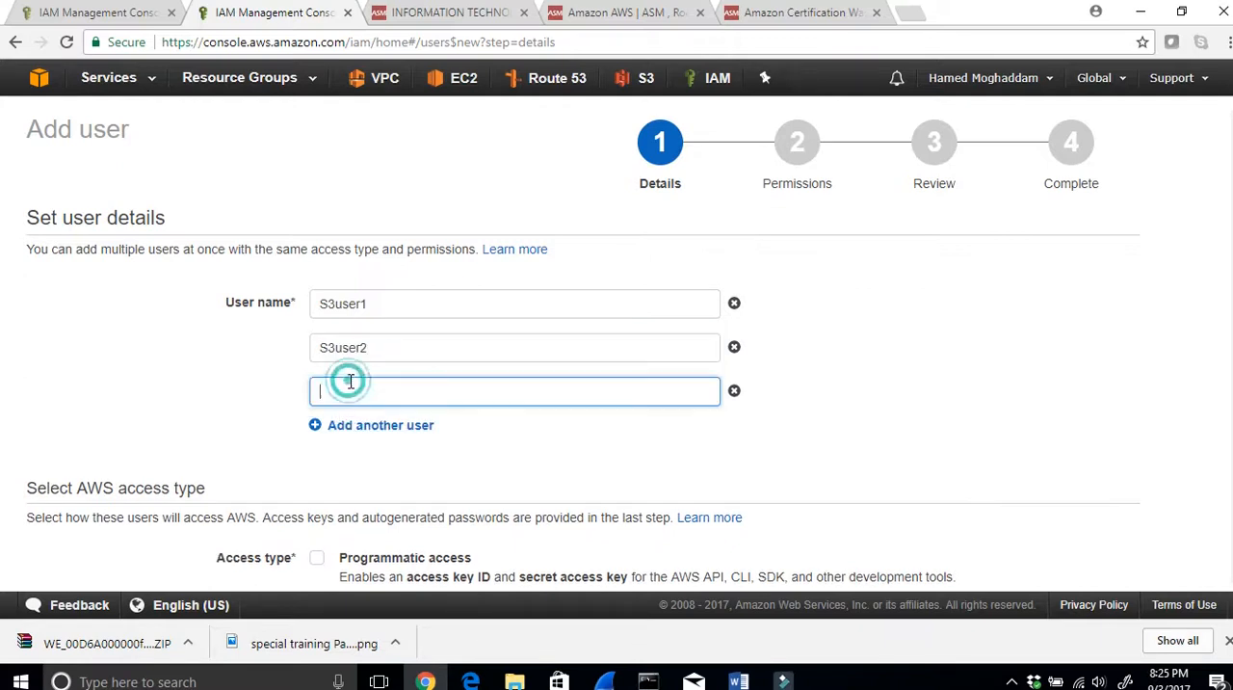
pyautogui.write('S3u')
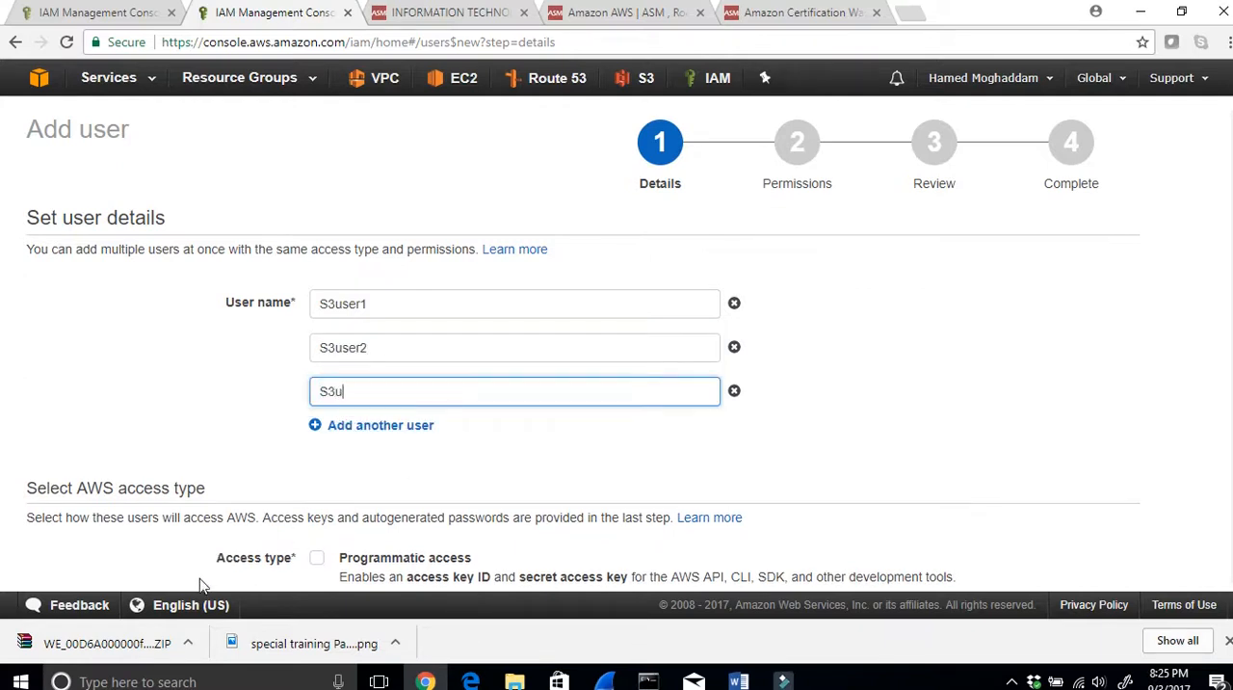
pyautogui.write('ser3')
# Step: Give the new users both programmatic access and AWS Management Console access
pyautogui.scroll(-2, 639, 404)
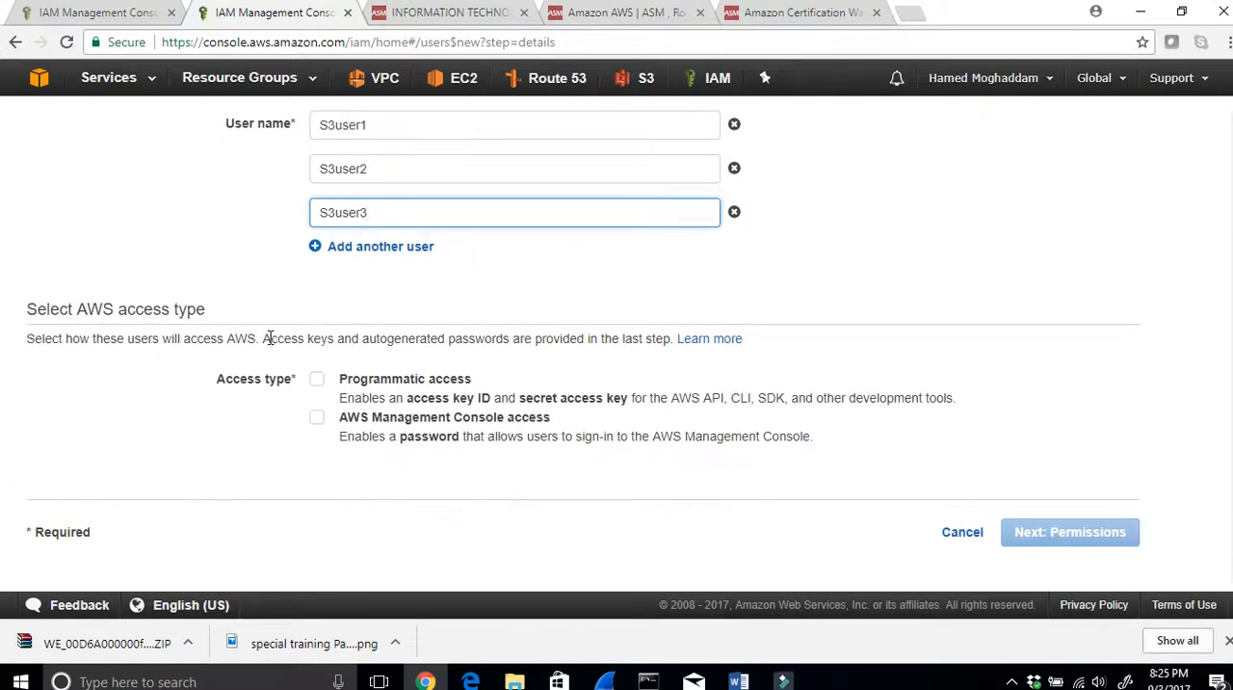
pyautogui.click(317, 379)
pyautogui.click(317, 417)
# Step: Set a custom console password for the users, turn off the required password reset and continue to the permissions stage
pyautogui.scroll(-2, 352, 435)
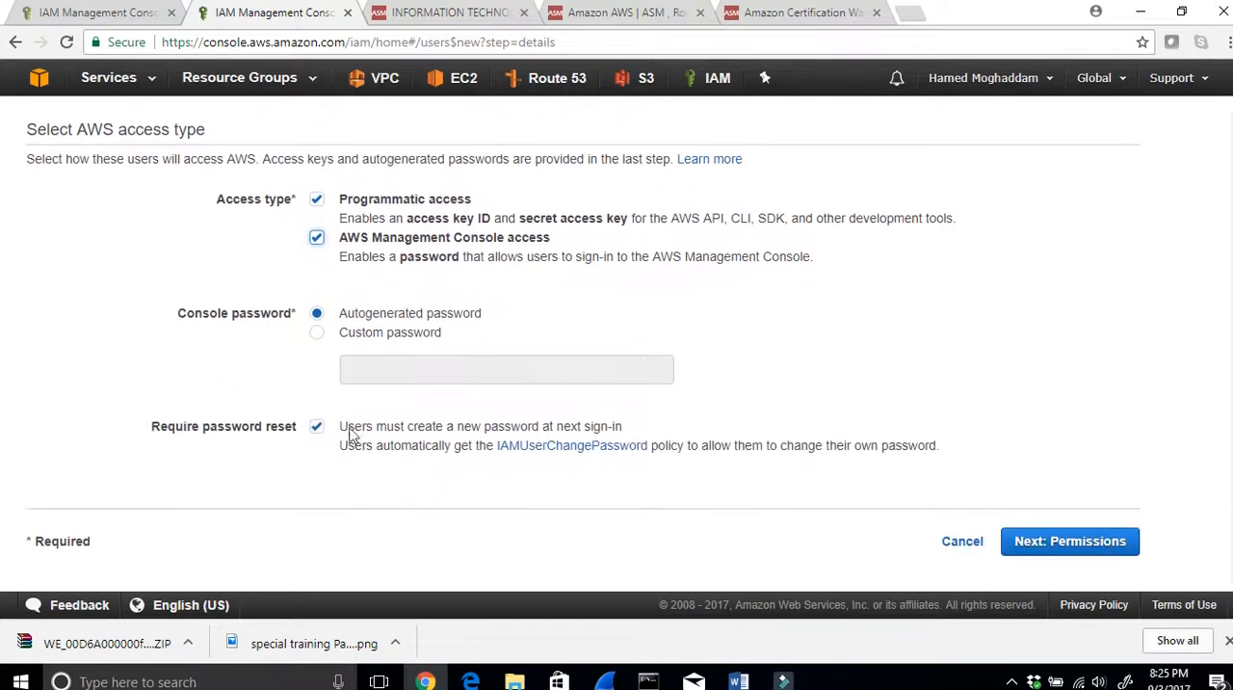
pyautogui.click(317, 332)
pyautogui.click(349, 398)
pyautogui.click(388, 369)
pyautogui.click(322, 461)
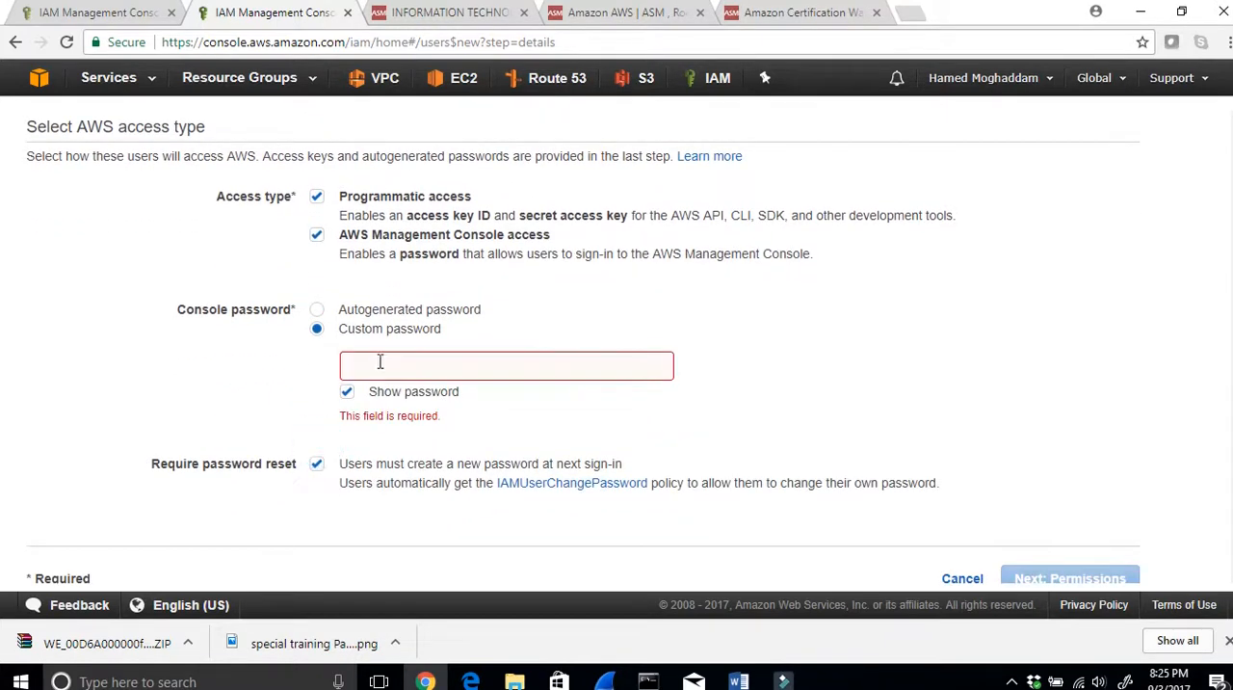
pyautogui.click(317, 466)
pyautogui.click(367, 370)
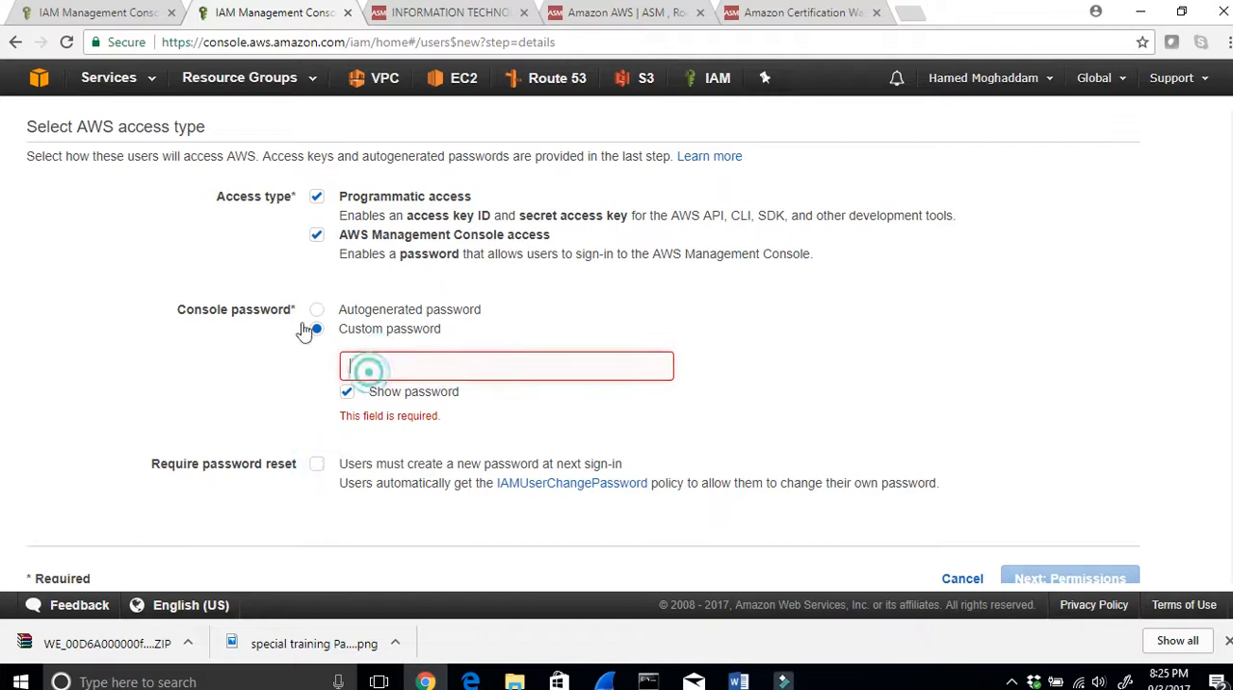
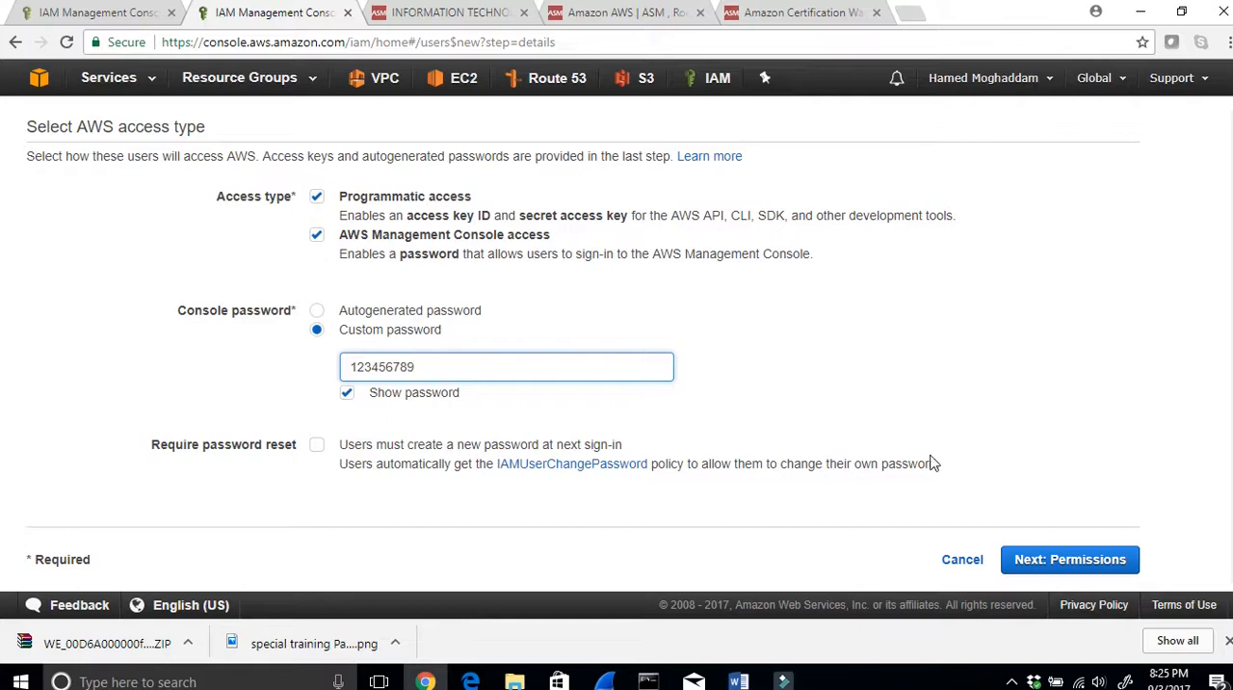
pyautogui.click(1023, 555)
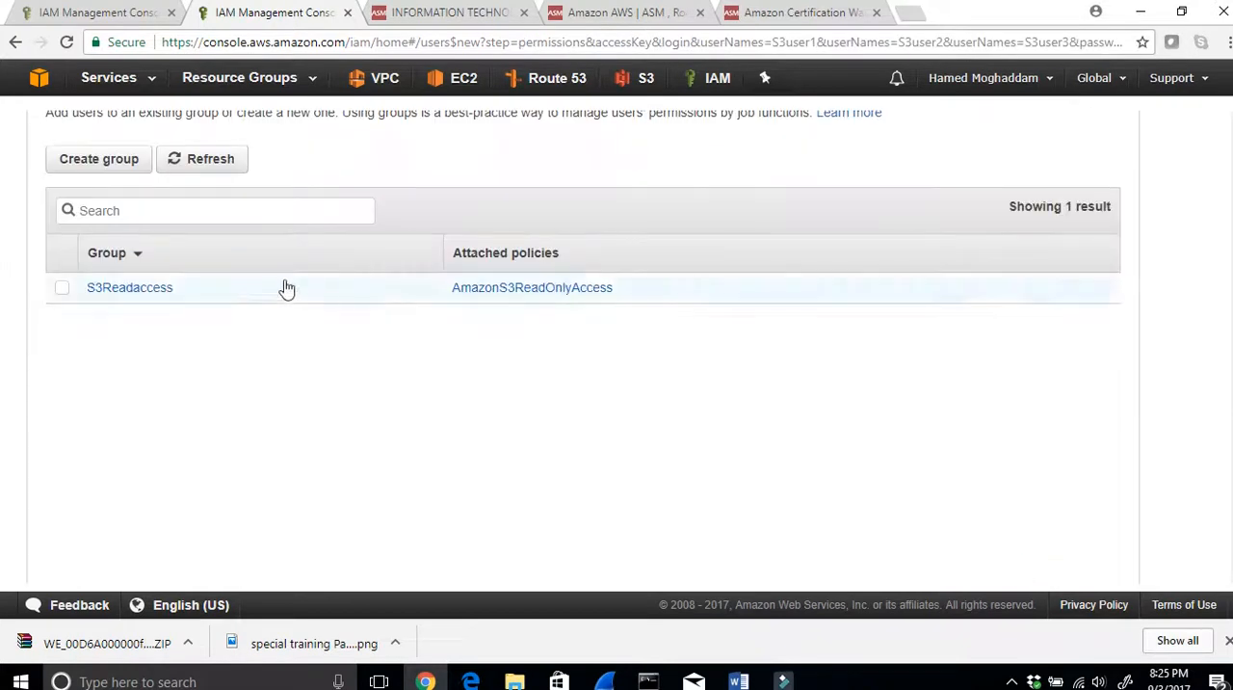
# Step: Add the new users to the S3Readaccess group and continue to the review stage
pyautogui.click(62, 288)
pyautogui.scroll(-1, 3, 564)
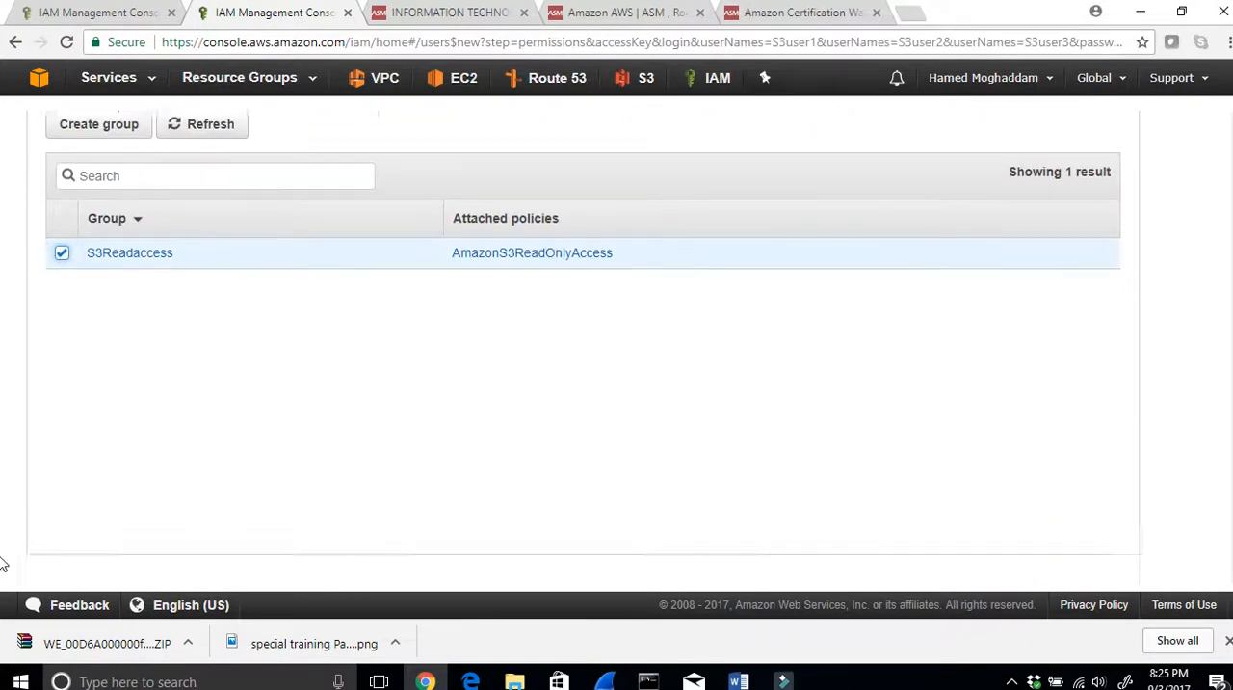
pyautogui.scroll(-1, 4, 563)
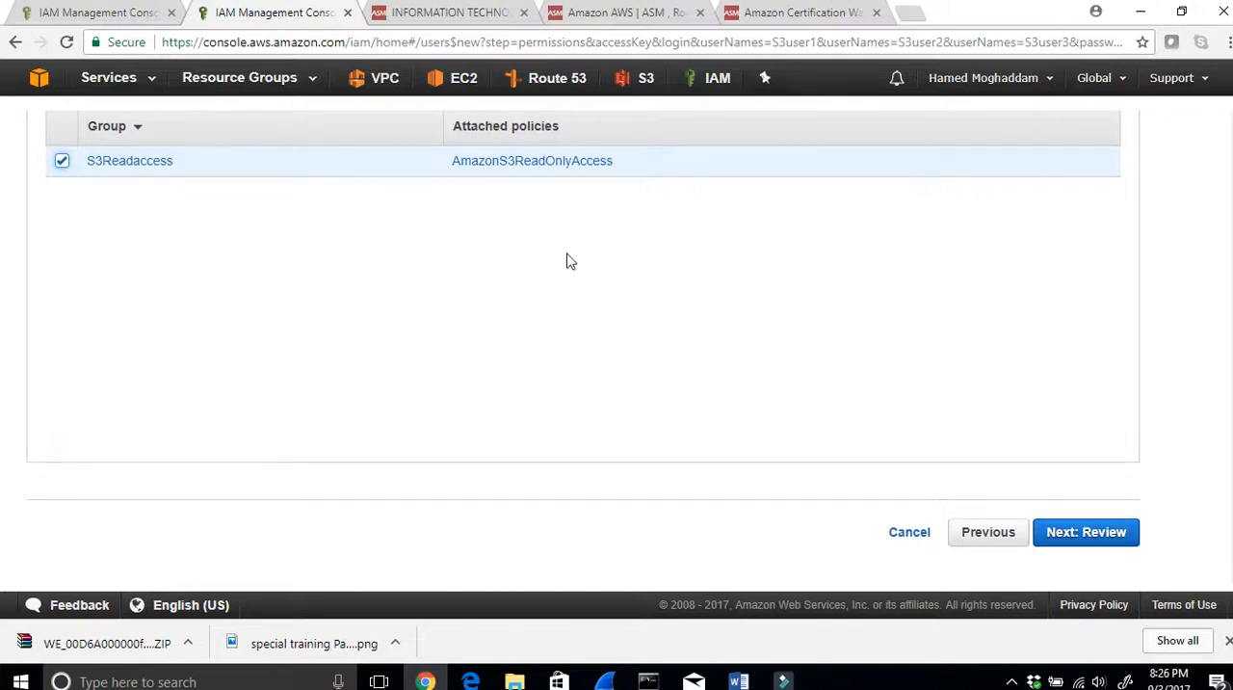
pyautogui.scroll(1, 626, 316)
pyautogui.scroll(1, 617, 332)
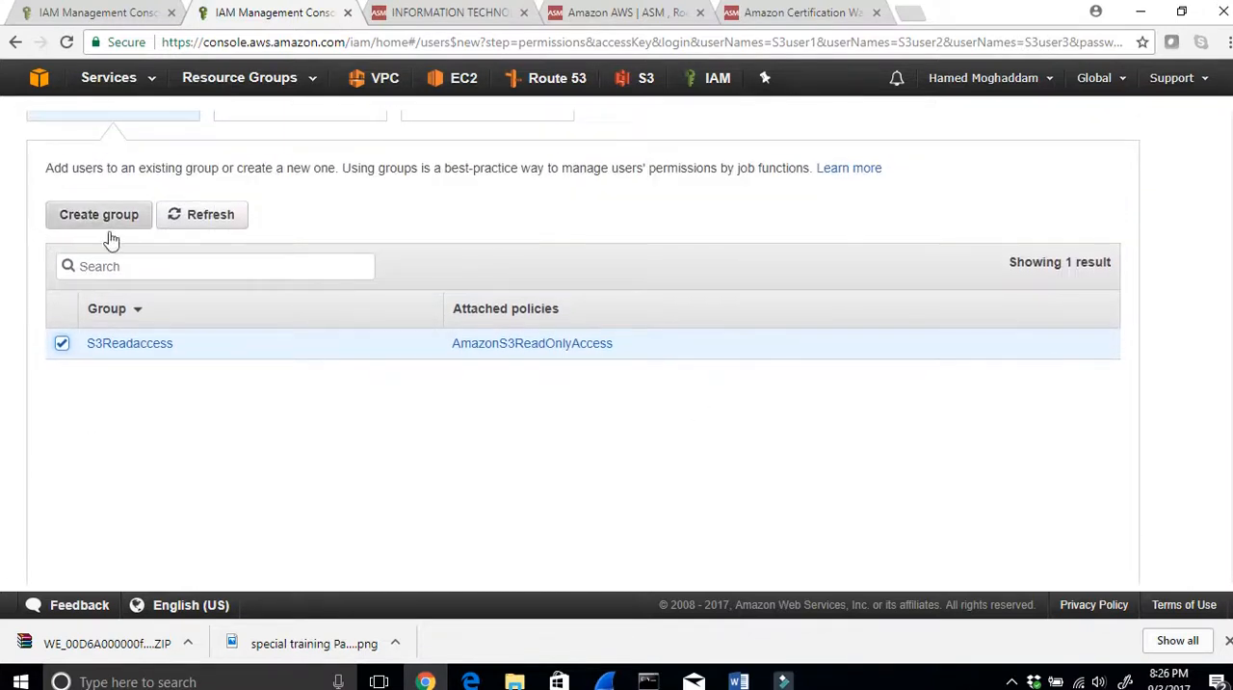
pyautogui.scroll(-2, 597, 453)
pyautogui.click(1096, 532)
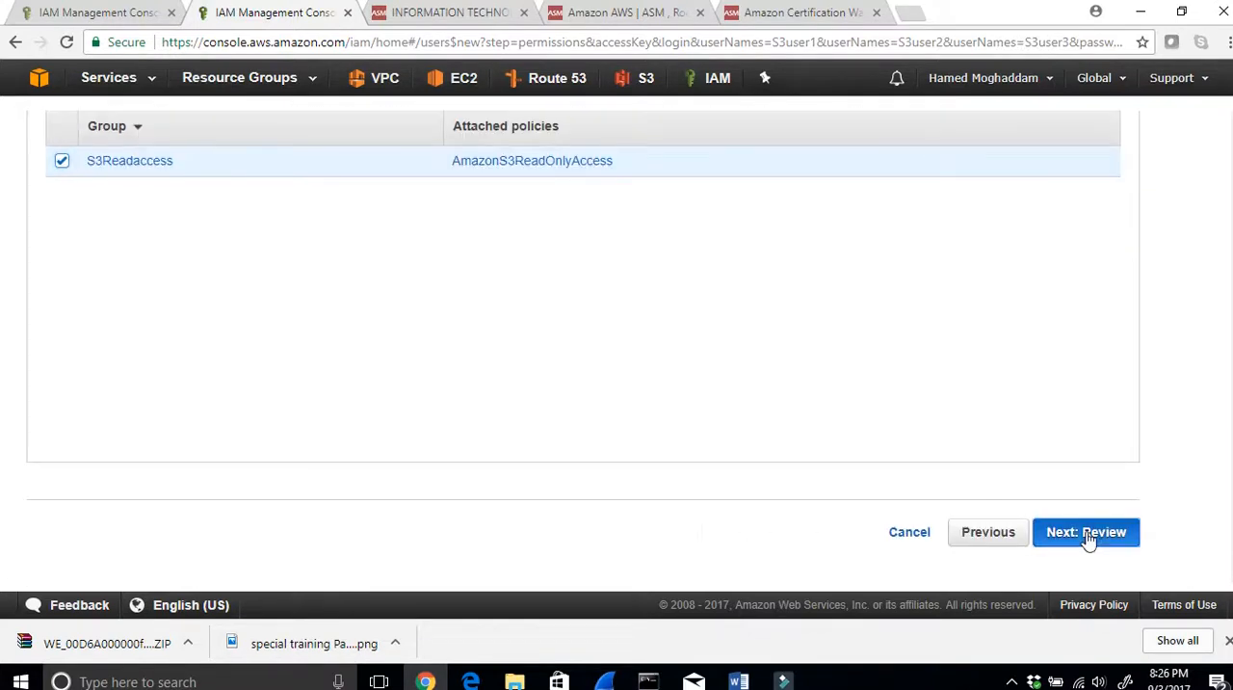
# Step: Review the user names and permissions summary, and create the three users
pyautogui.scroll(-1, 474, 366)
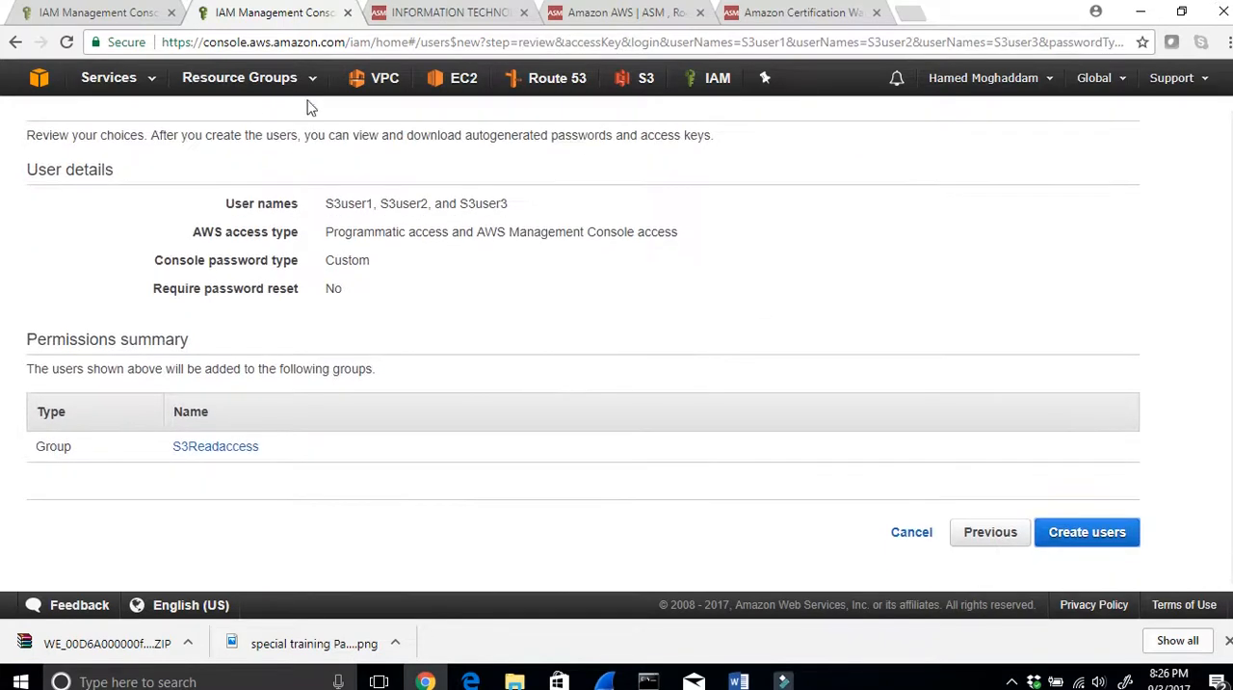
pyautogui.moveTo(324, 204); pyautogui.dragTo(468, 208)
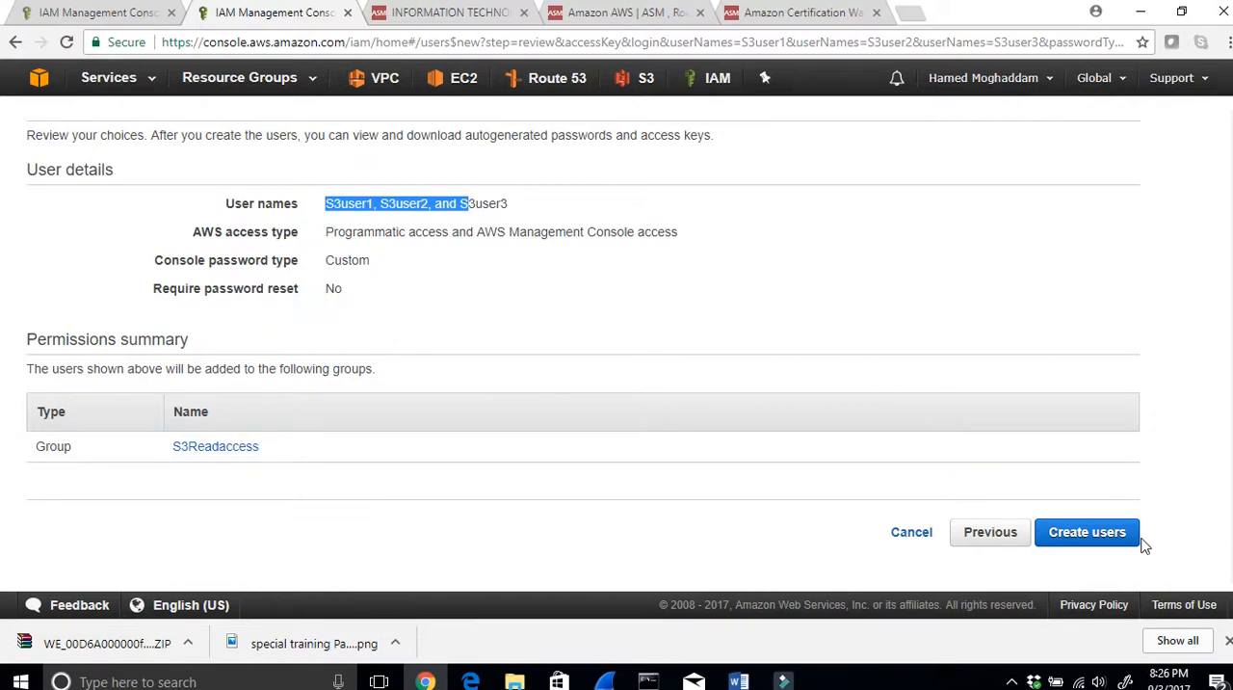
pyautogui.click(1089, 538)
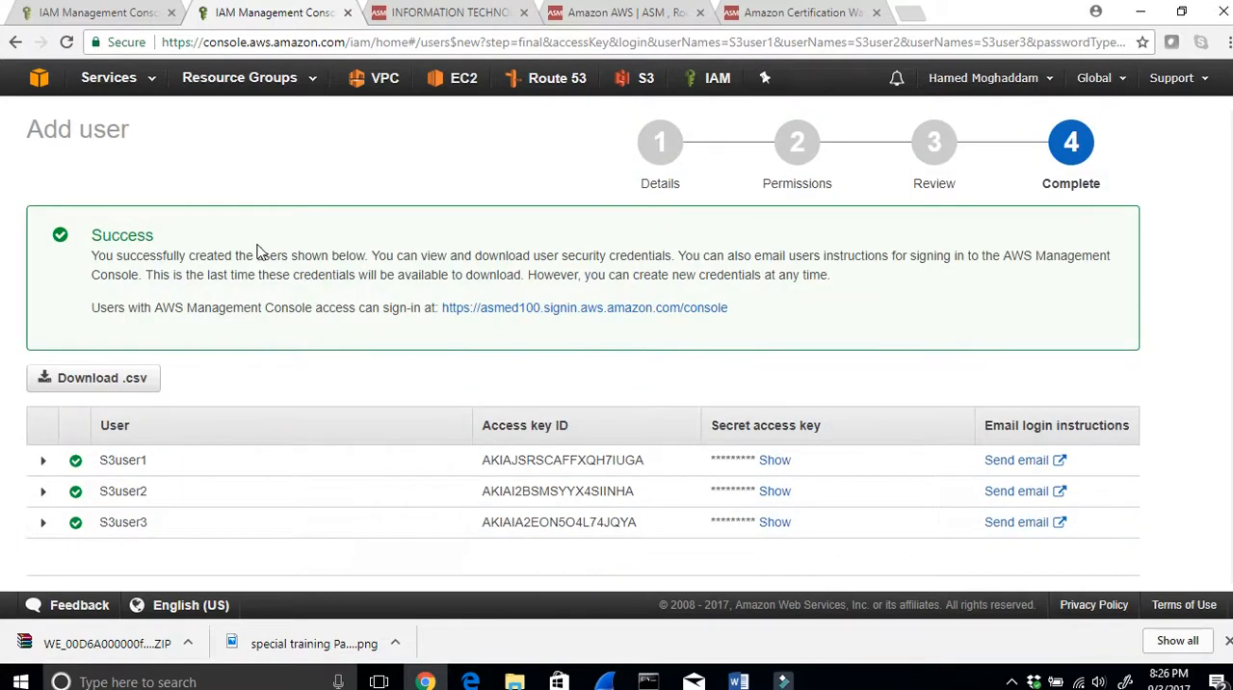
# Step: Highlight S3user1's access key ID and reveal that user's secret access key
pyautogui.scroll(-1, 258, 253)
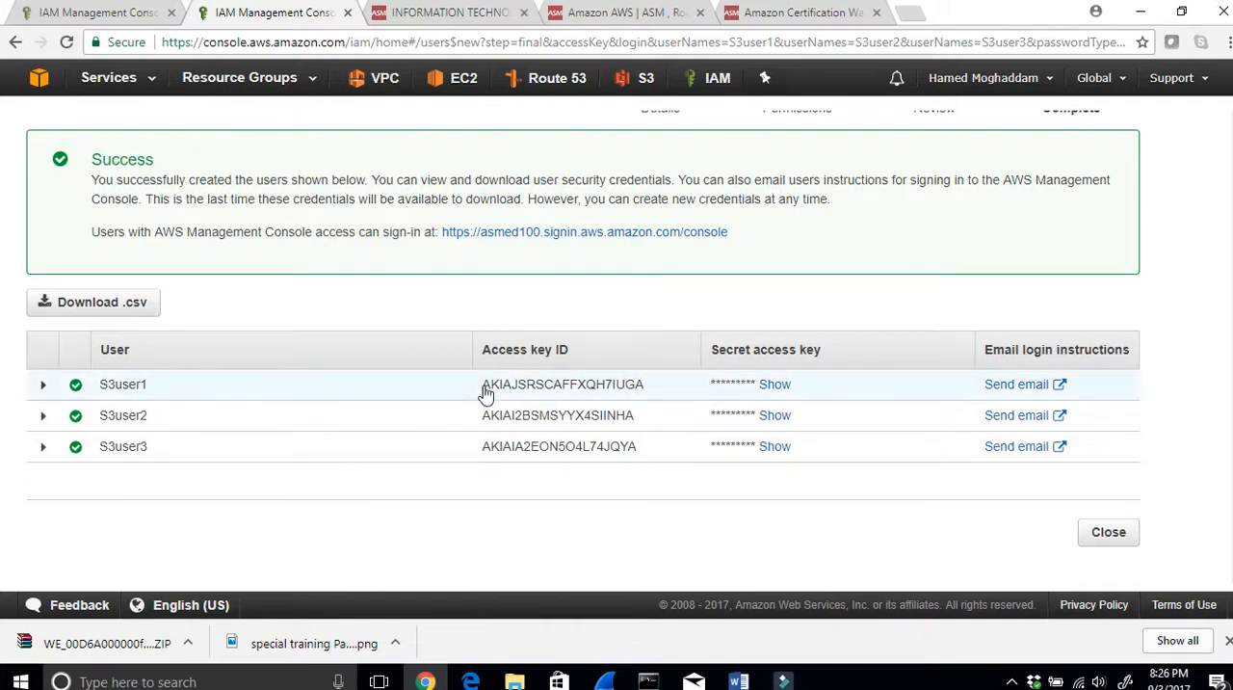
pyautogui.moveTo(483, 389); pyautogui.dragTo(652, 387)
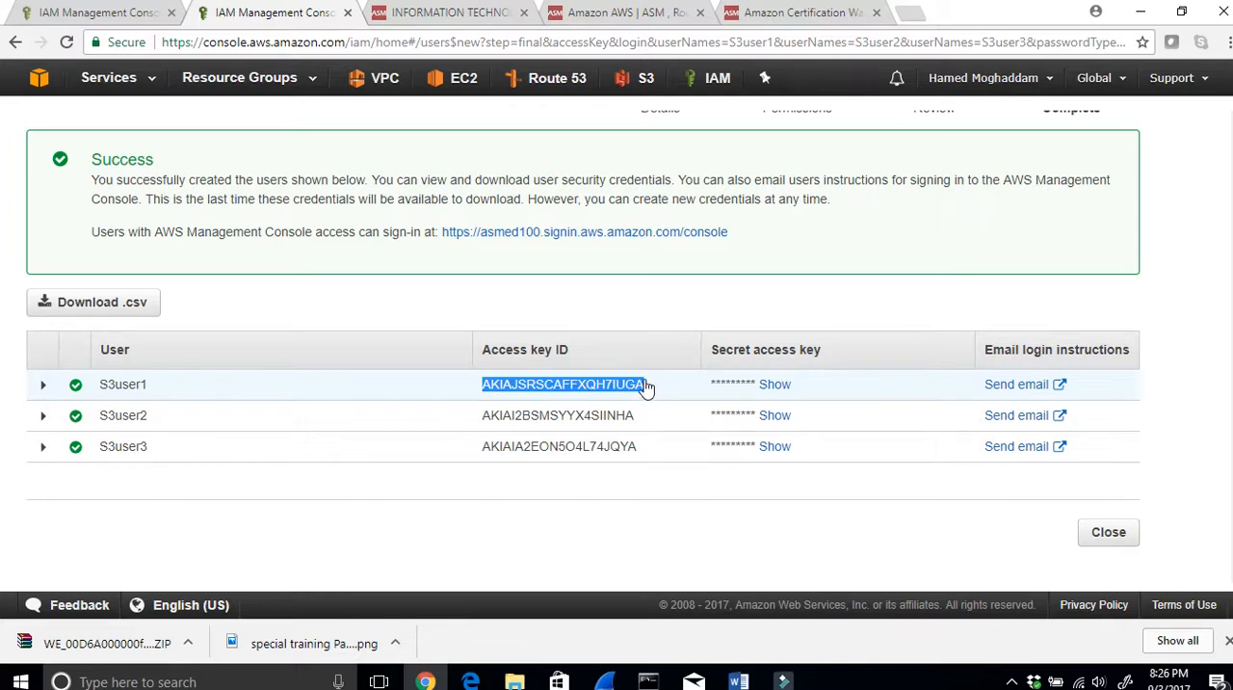
pyautogui.click(774, 385)
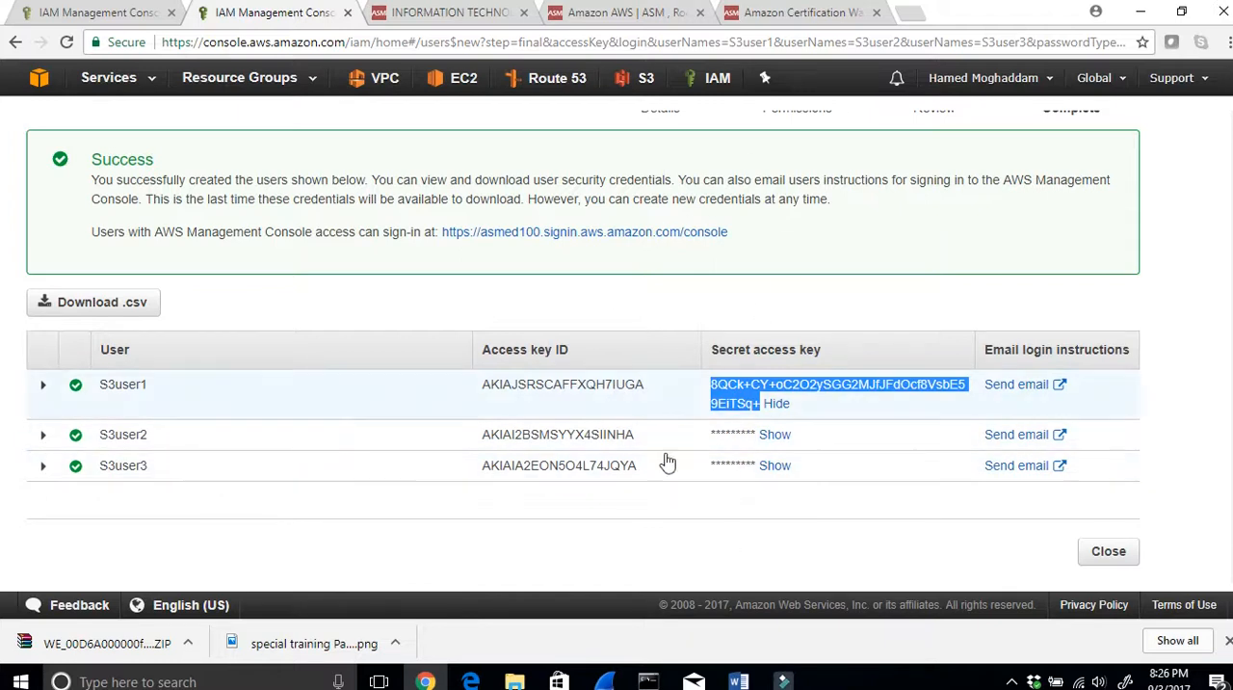
# Step: Download the new users' credentials CSV, show it in the Downloads folder and copy the file
pyautogui.click(102, 302)
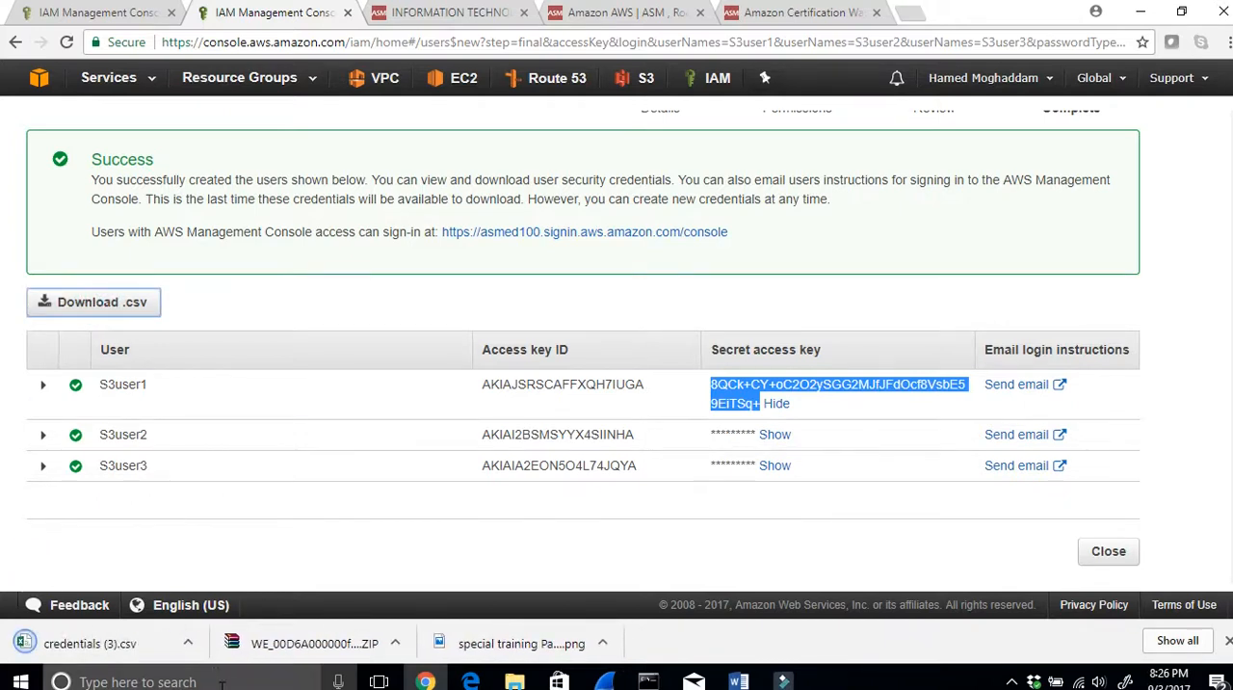
pyautogui.click(188, 643)
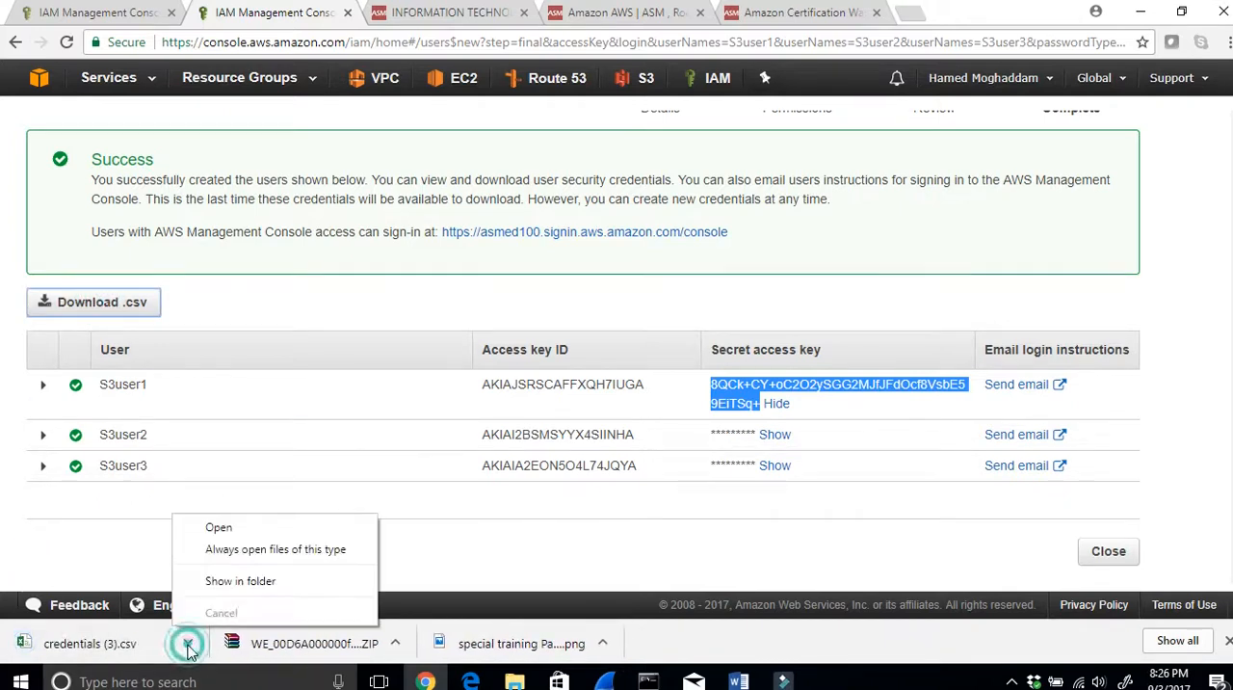
pyautogui.click(235, 588)
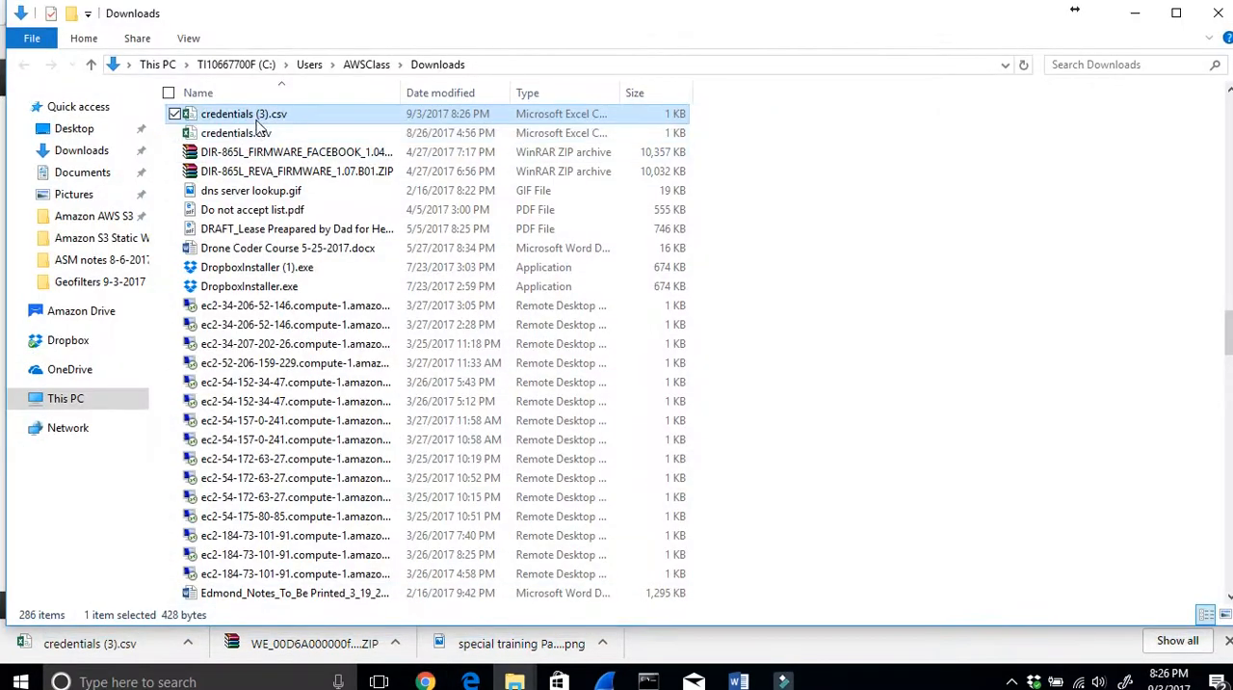
pyautogui.rightClick(258, 116)
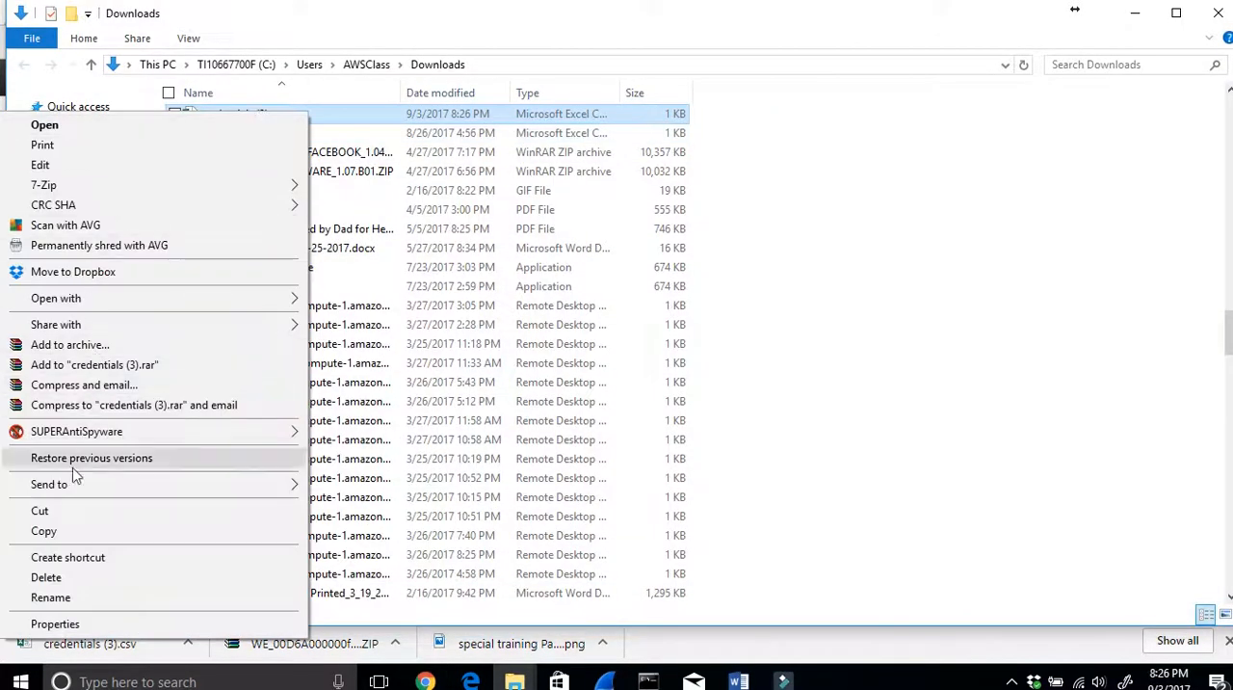
pyautogui.click(69, 530)
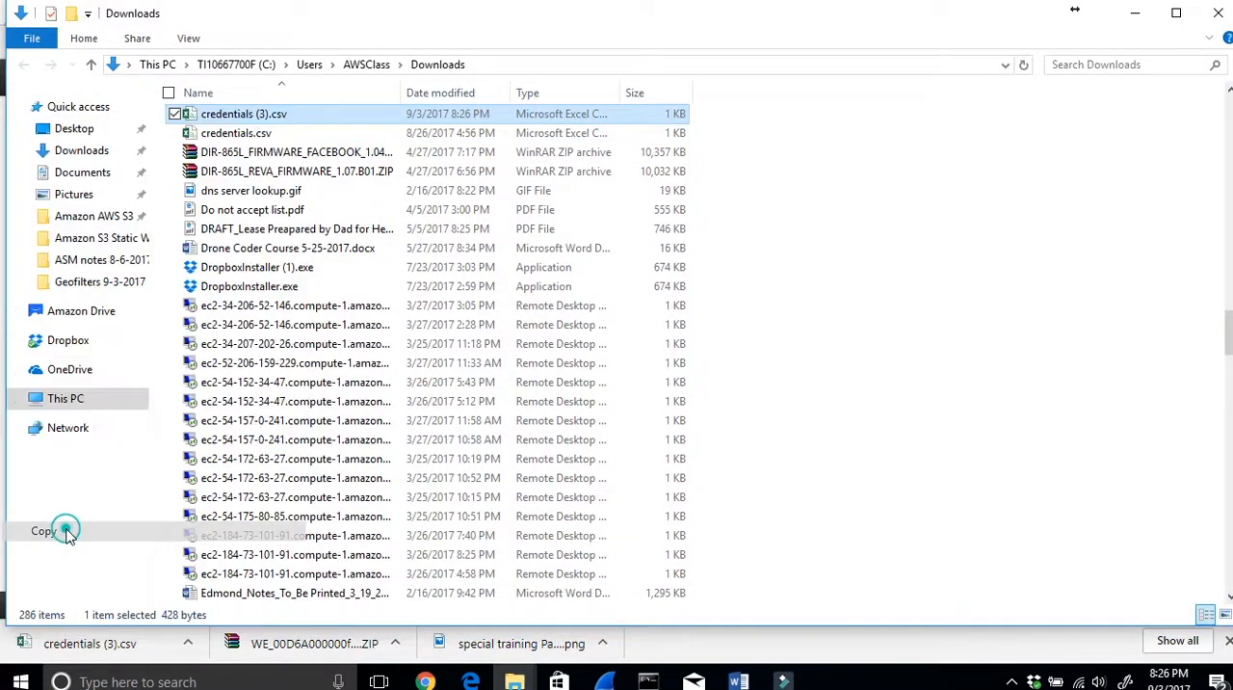
pyautogui.click(1133, 12)
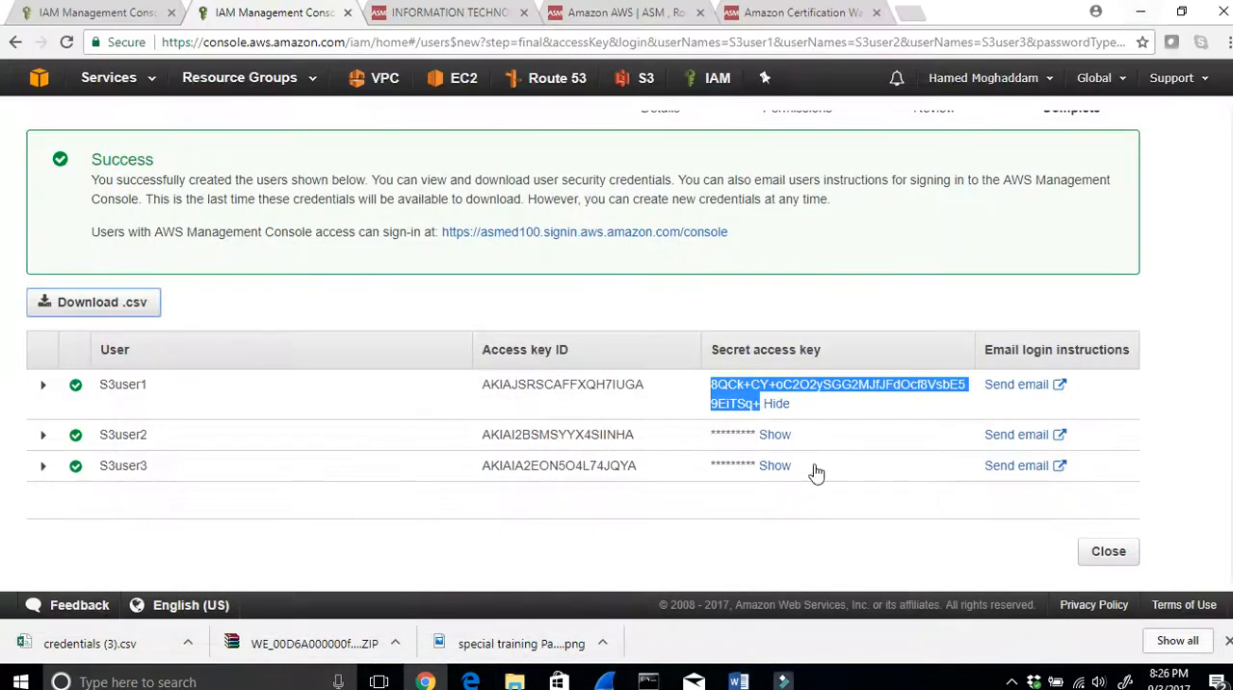
# Step: Paste the copied credentials file into the "Amazon IAM user , group , policy 9-3-2017" folder
pyautogui.moveTo(514, 679)
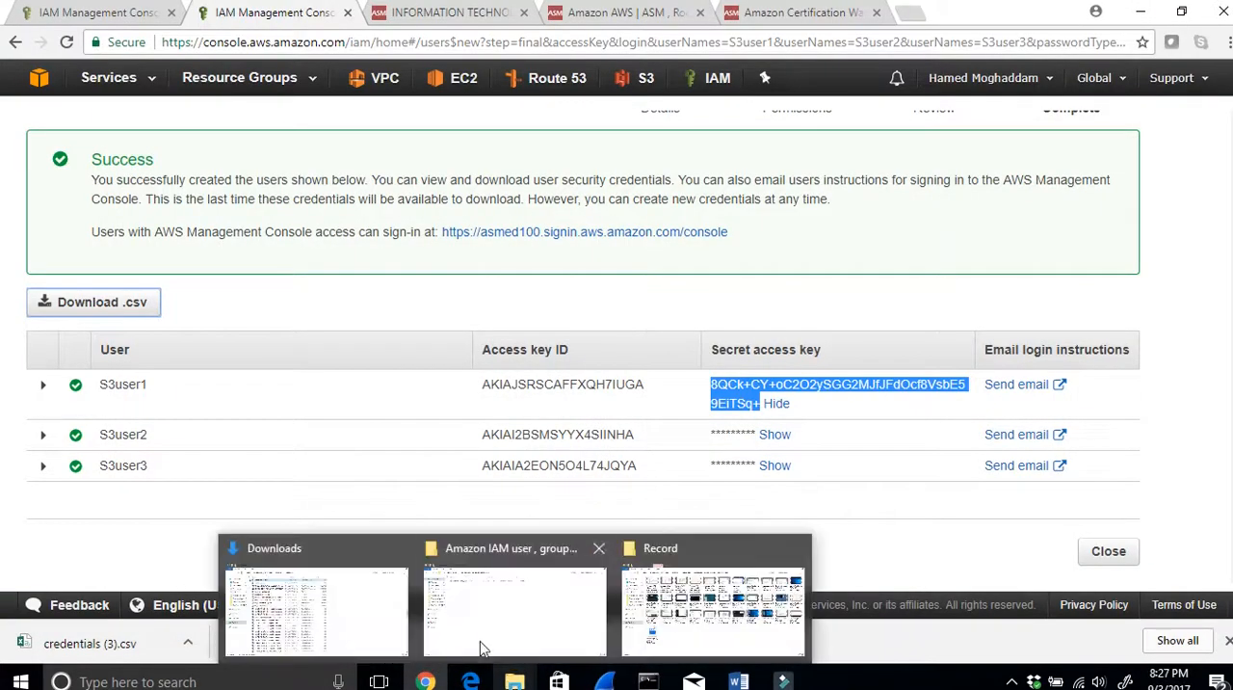
pyautogui.click(485, 617)
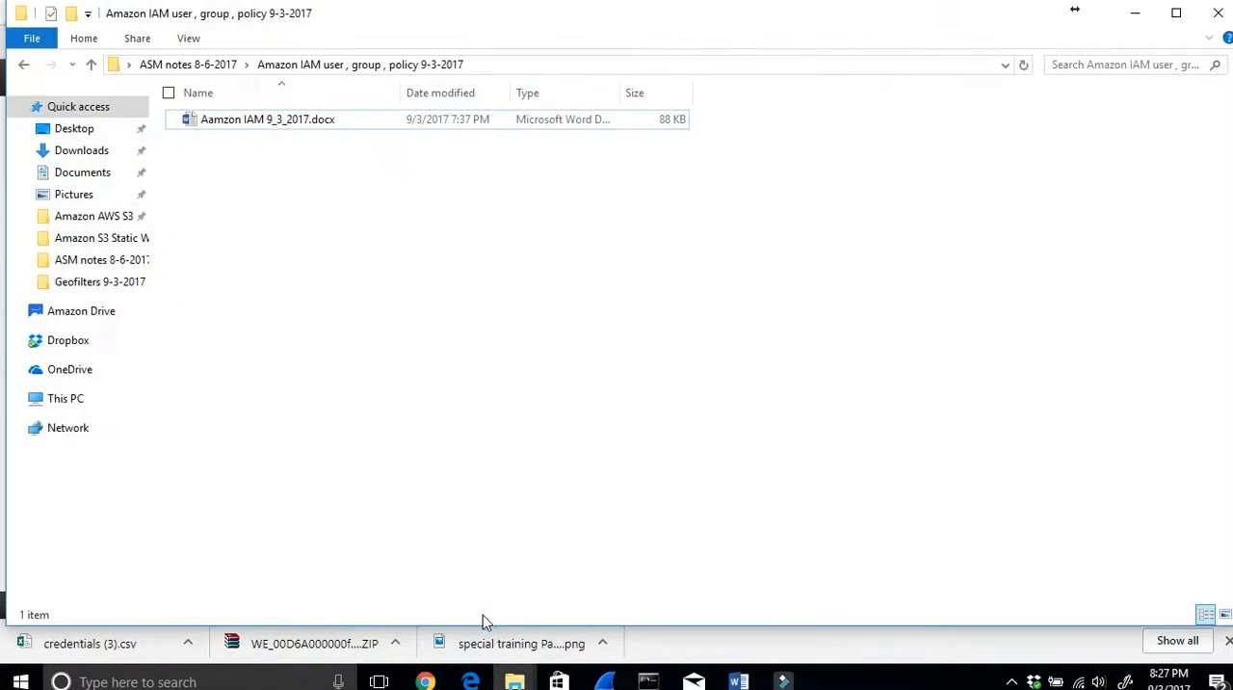
pyautogui.rightClick(280, 181)
pyautogui.click(129, 307)
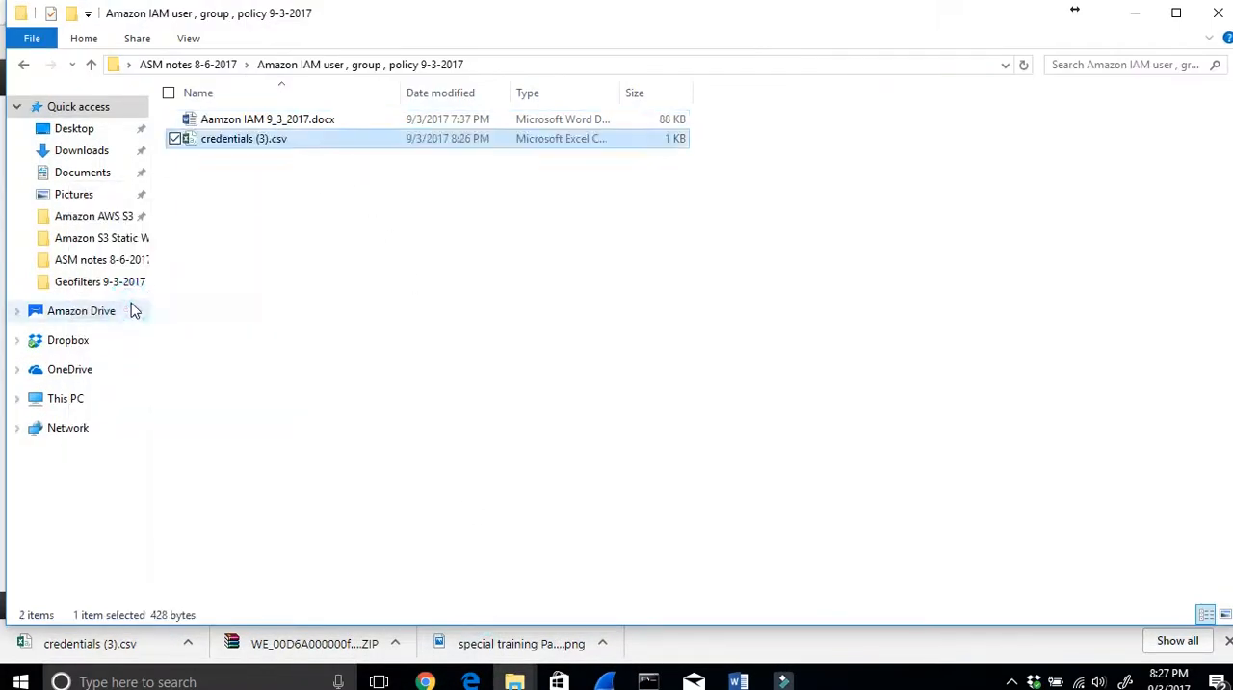
# Step: Rename the pasted credentials file as "user access to S3read", keeping the .csv extension
pyautogui.rightClick(283, 152)
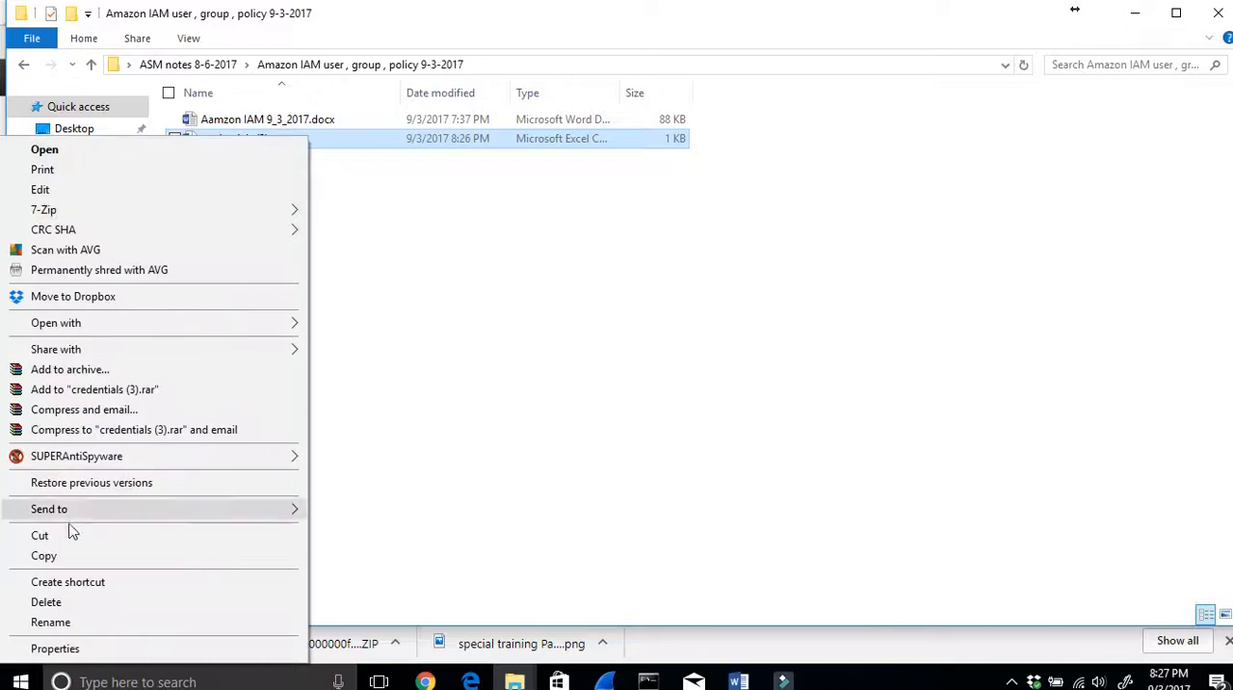
pyautogui.click(75, 621)
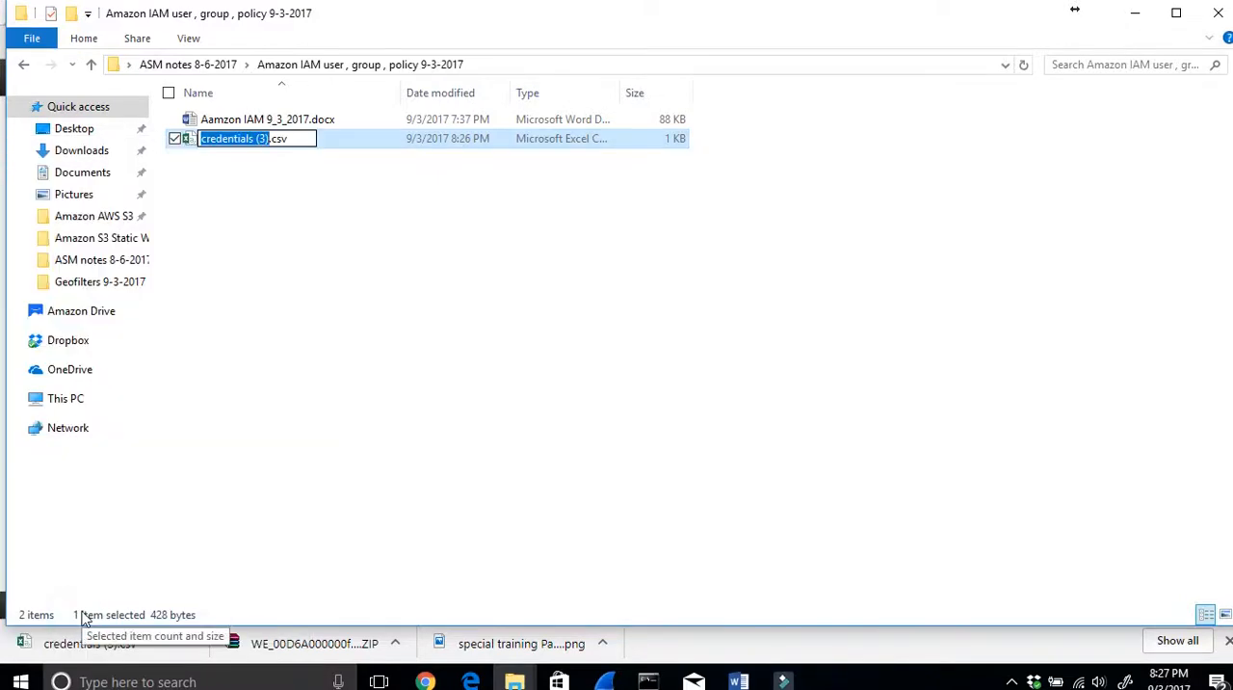
pyautogui.write('user')
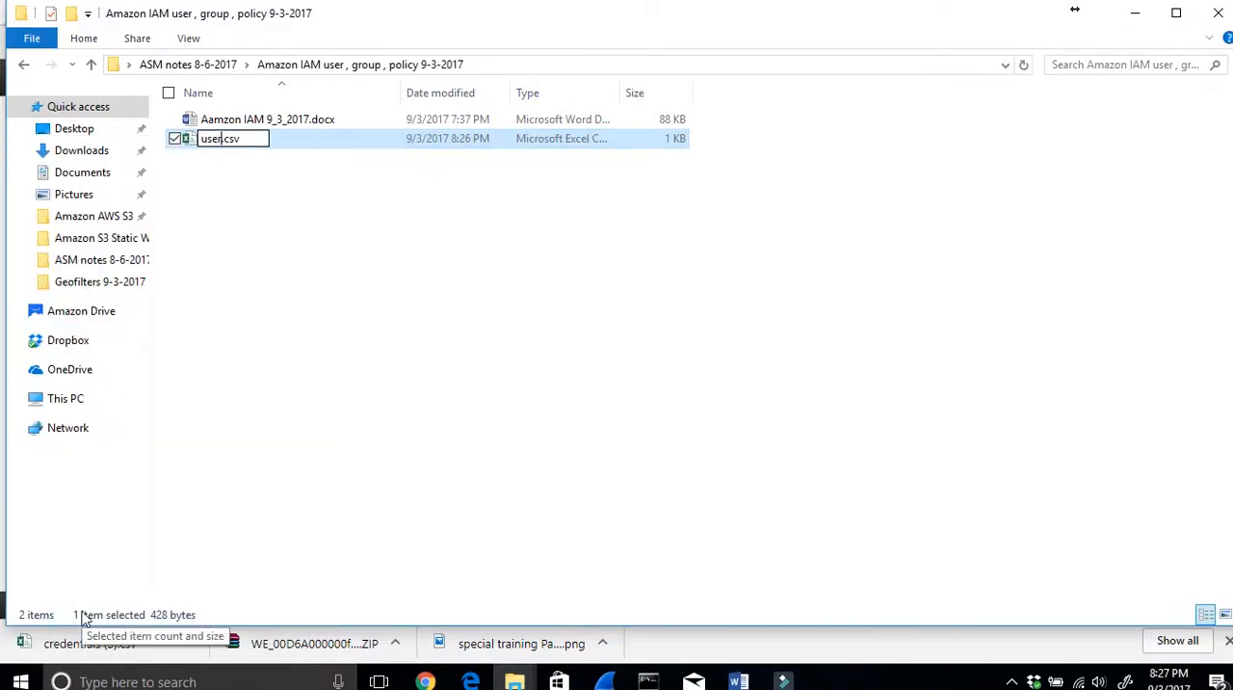
pyautogui.write(' access to S3read')
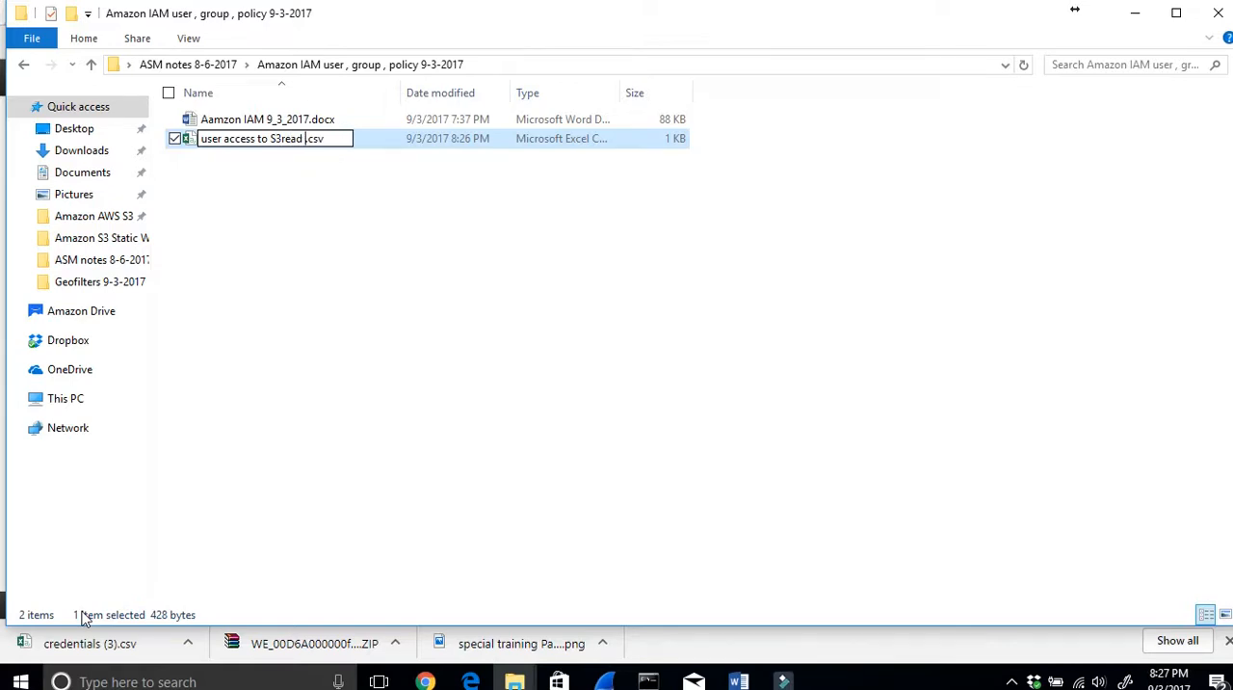
pyautogui.press('Return')
# Step: Open the renamed CSV in Excel and fit the Access key ID and Secret access key columns to their contents
pyautogui.doubleClick(214, 140)
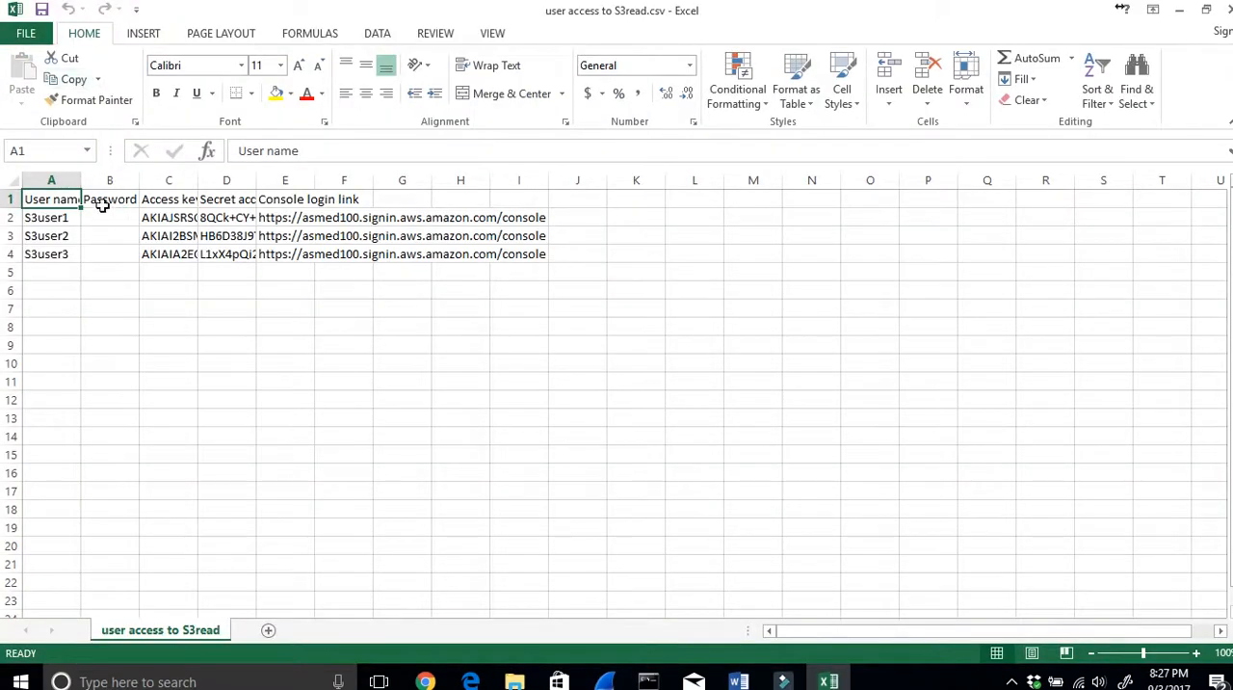
pyautogui.moveTo(141, 180); pyautogui.dragTo(143, 180)
pyautogui.doubleClick(204, 183)
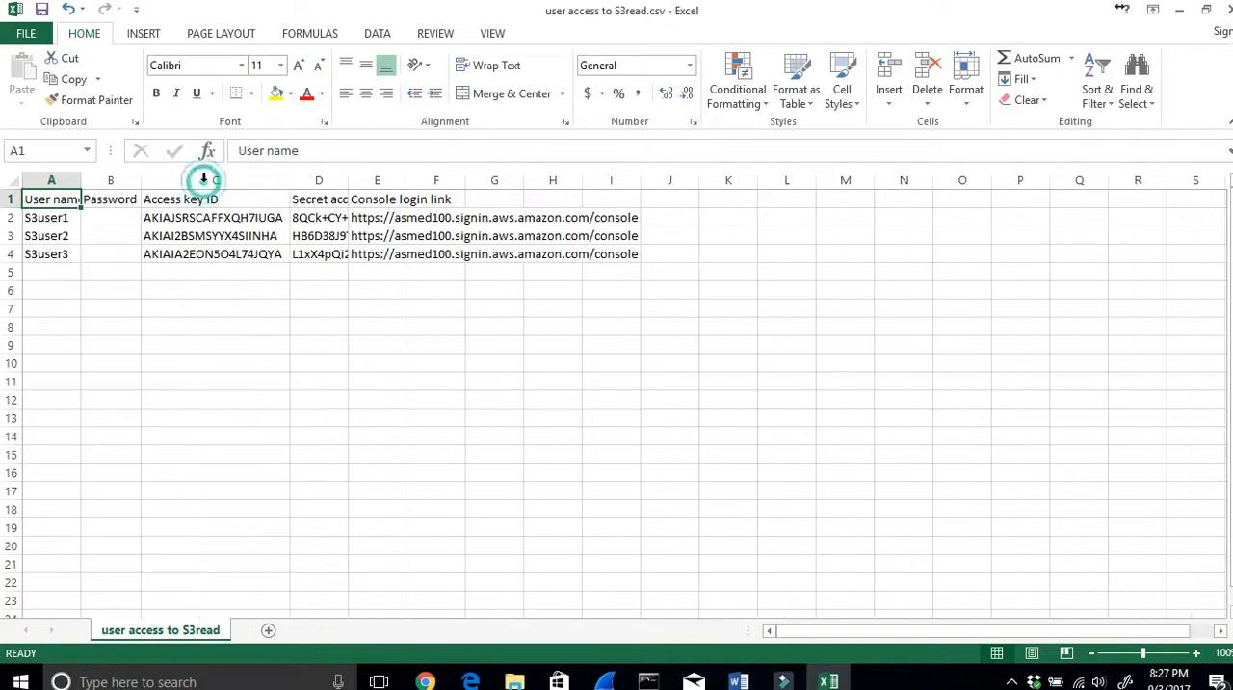
pyautogui.doubleClick(349, 180)
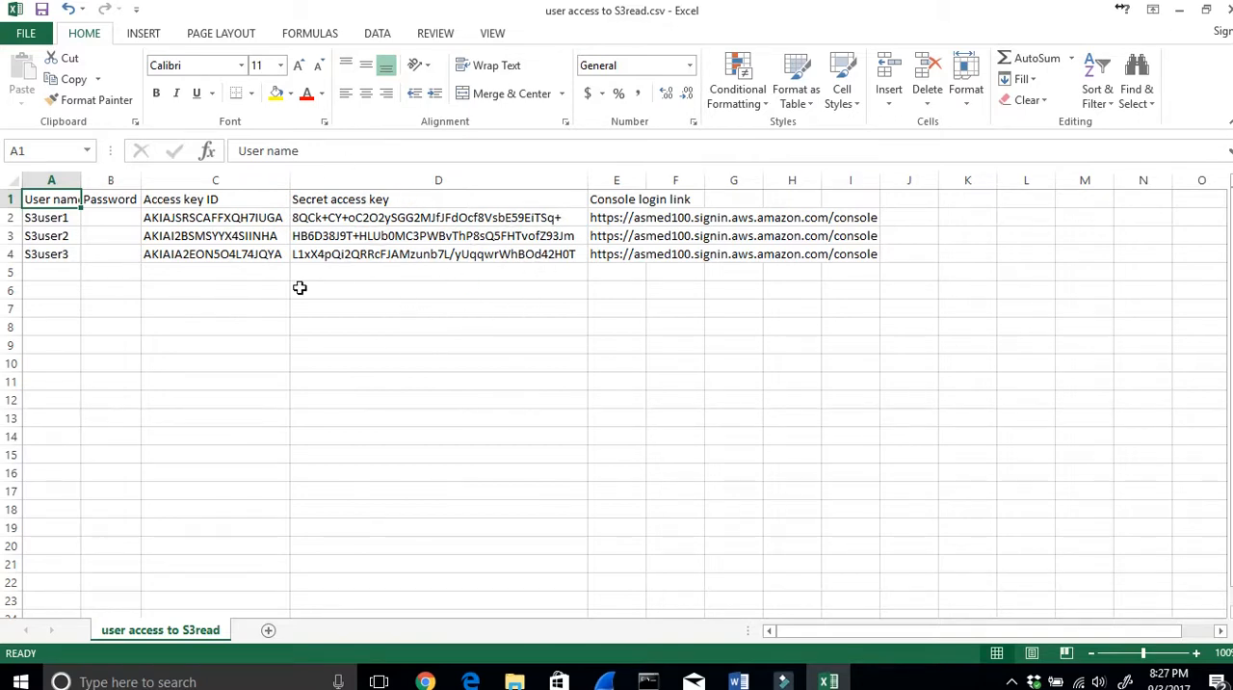
# Step: Close the credentials workbook, saving its changes under the same name and keeping the CSV format
pyautogui.click(1230, 9)
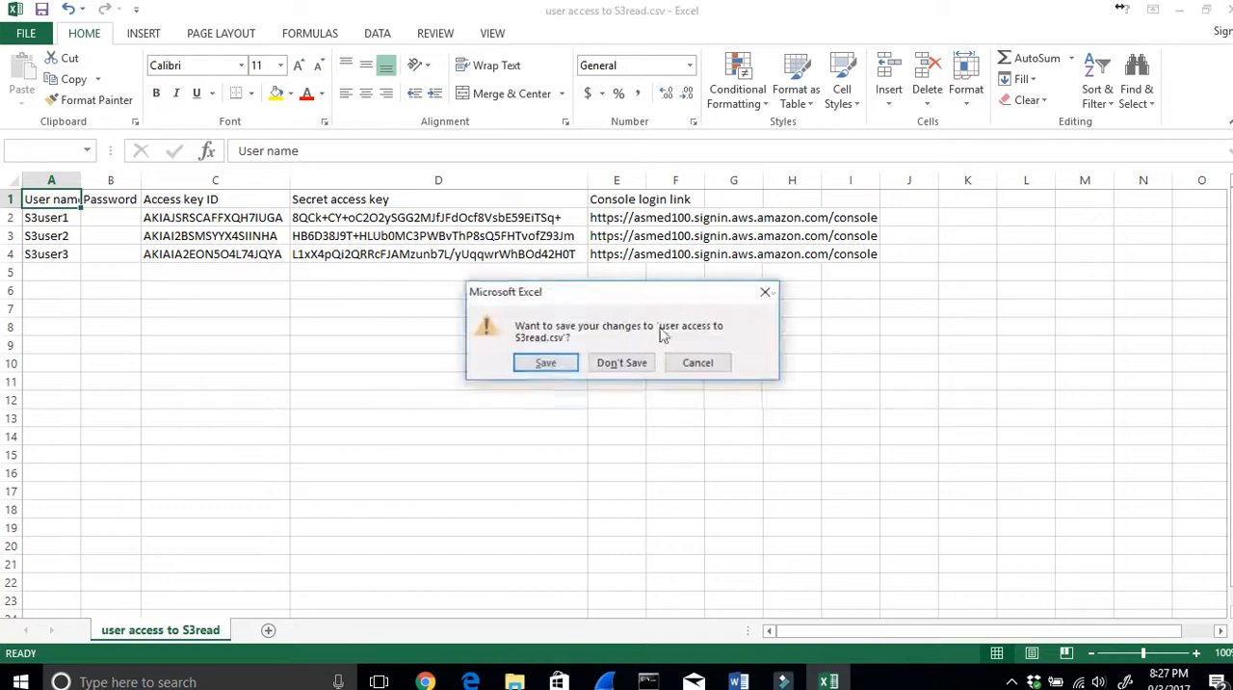
pyautogui.click(540, 365)
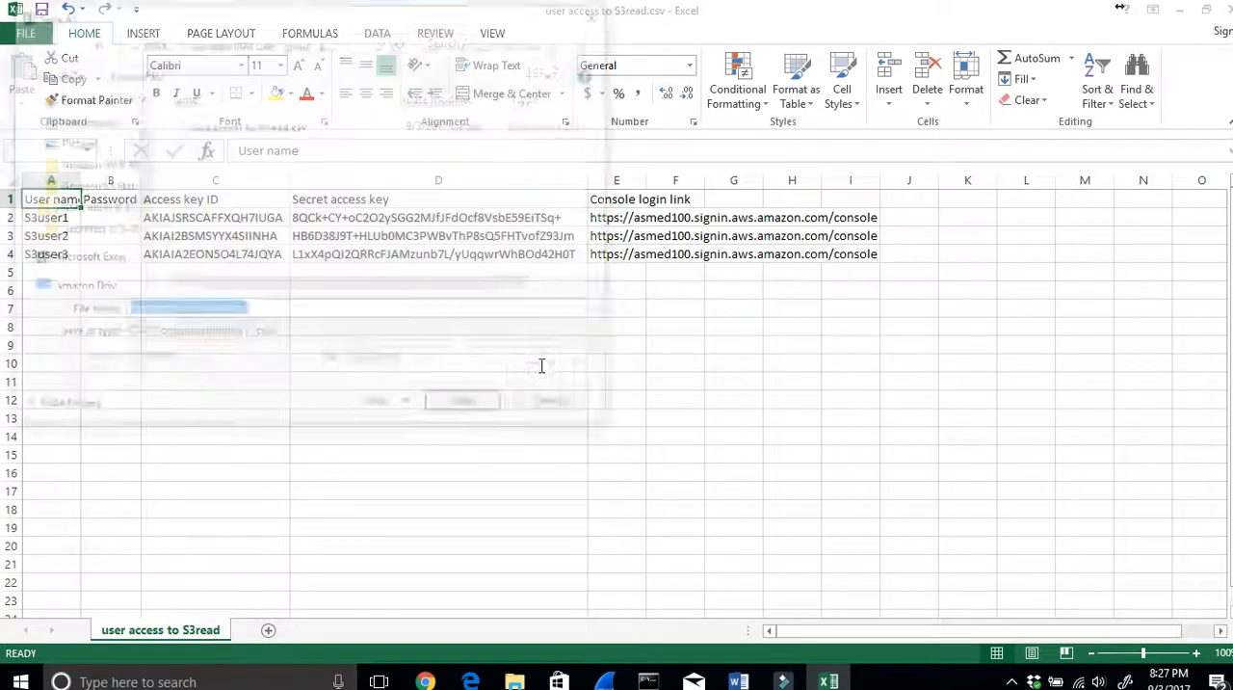
pyautogui.click(468, 409)
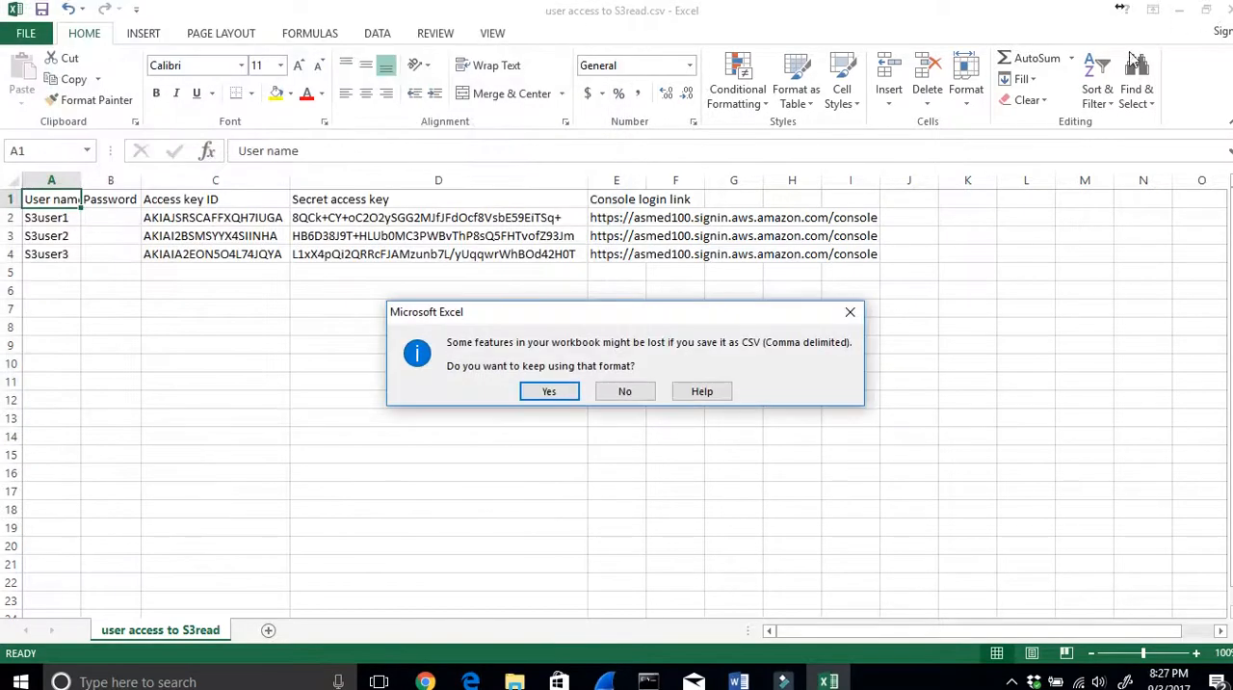
pyautogui.click(535, 392)
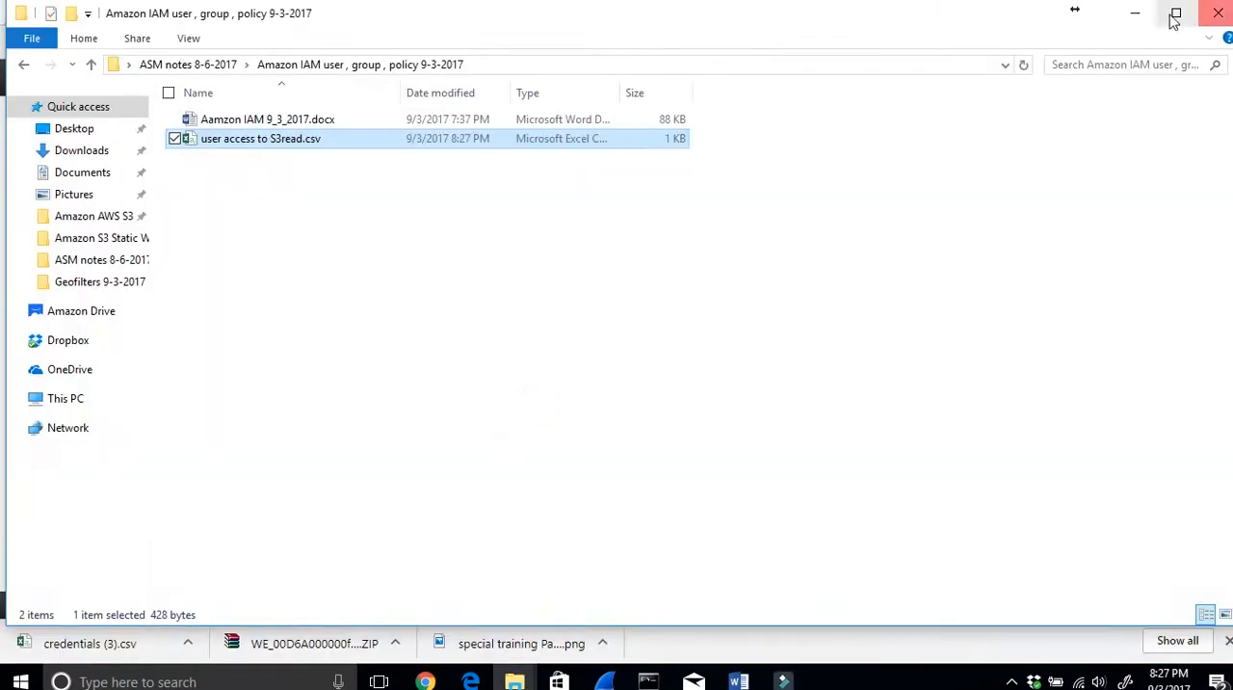
# Step: Switch back to Chrome, return to the IAM dashboard and open MFA management for the root account
pyautogui.click(425, 681)
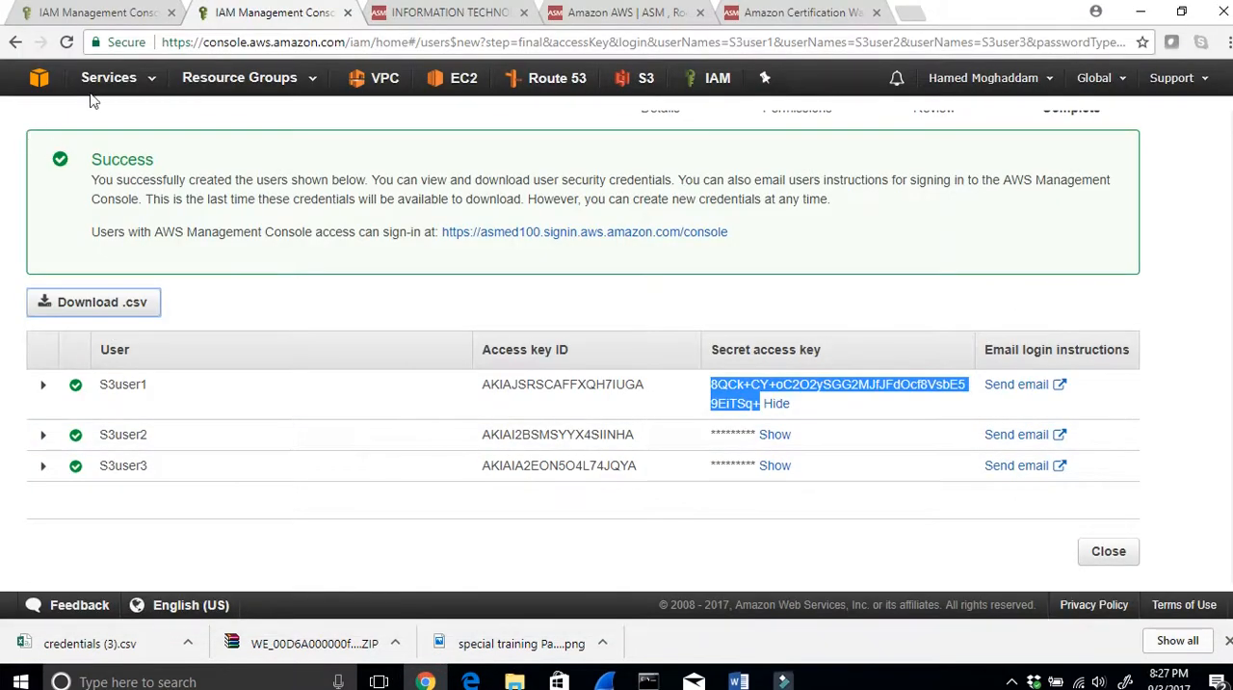
pyautogui.click(711, 85)
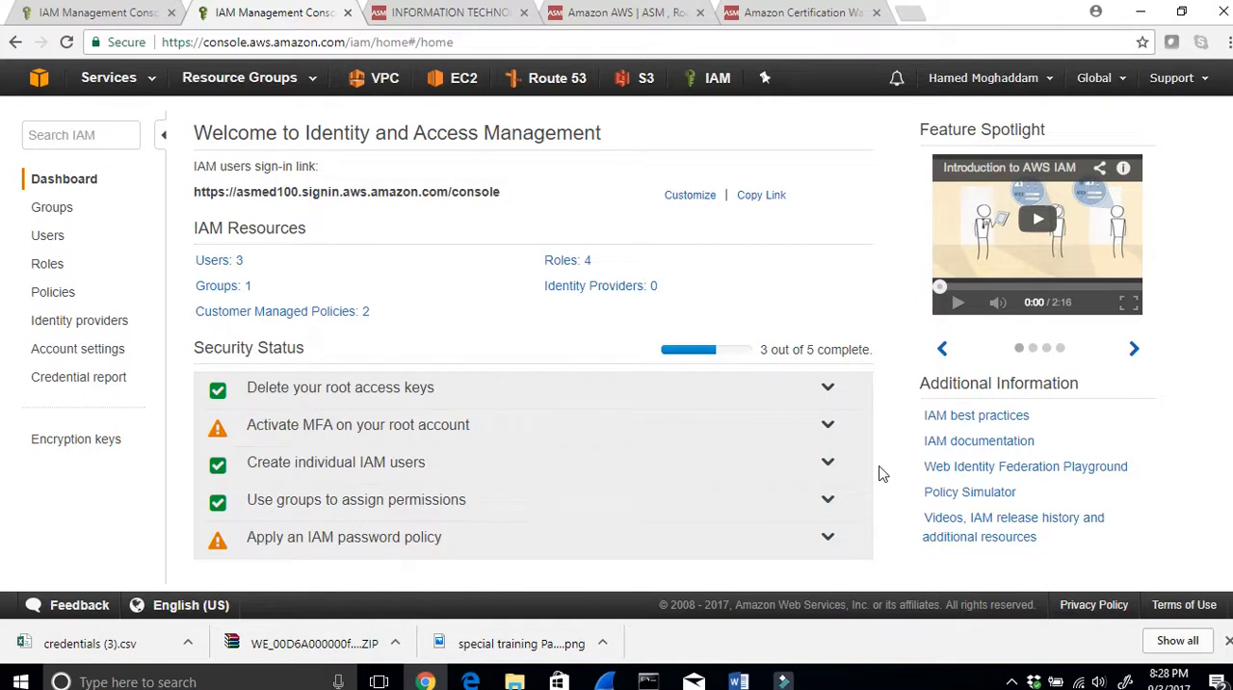
pyautogui.click(828, 426)
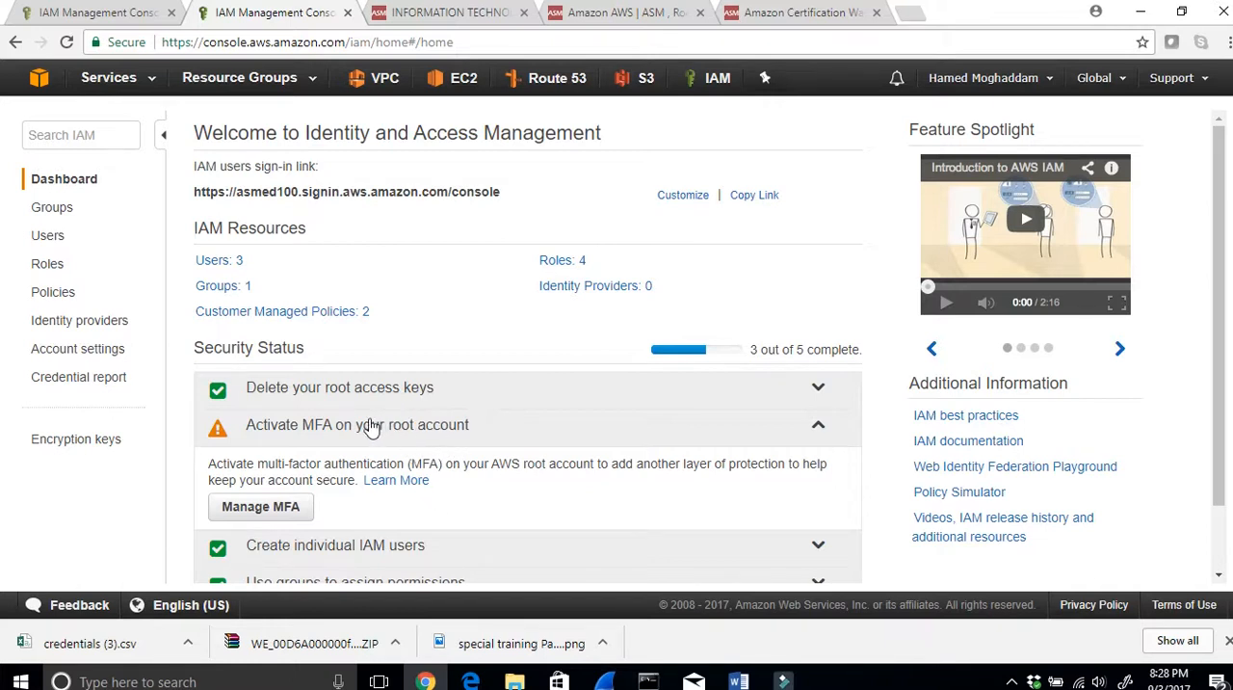
pyautogui.click(277, 513)
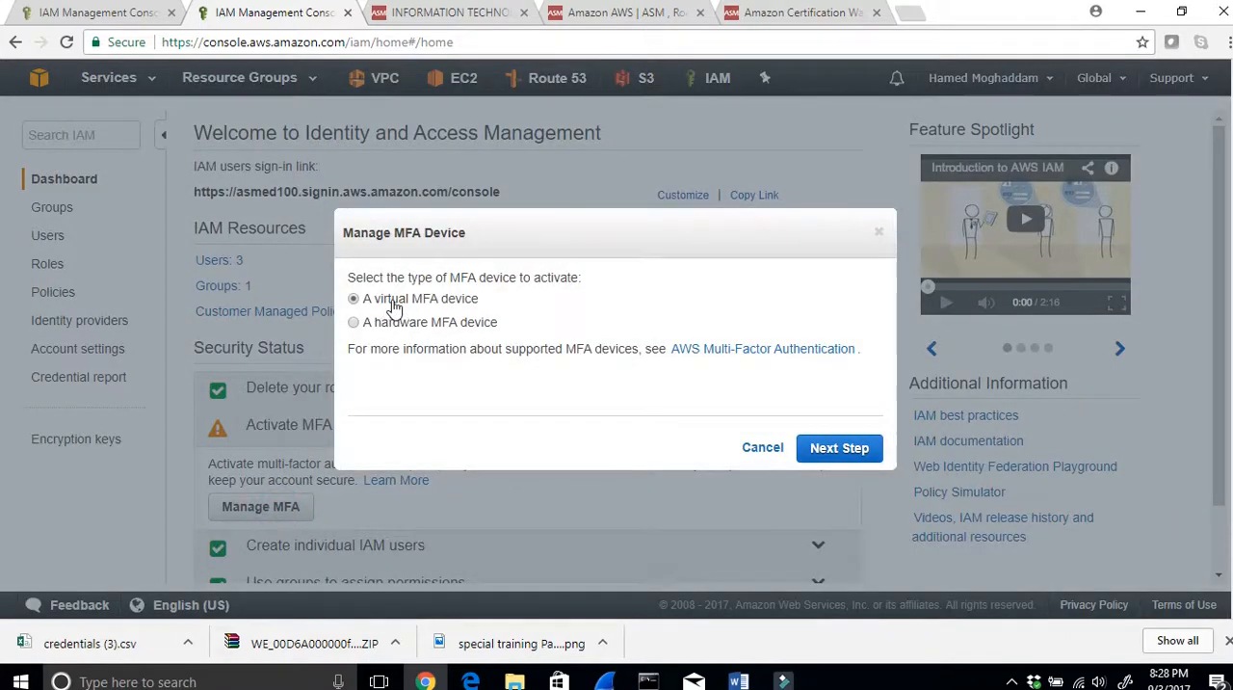
# Step: Choose a virtual MFA device as the device type and continue to the application notice
pyautogui.click(356, 325)
pyautogui.click(354, 300)
pyautogui.click(827, 455)
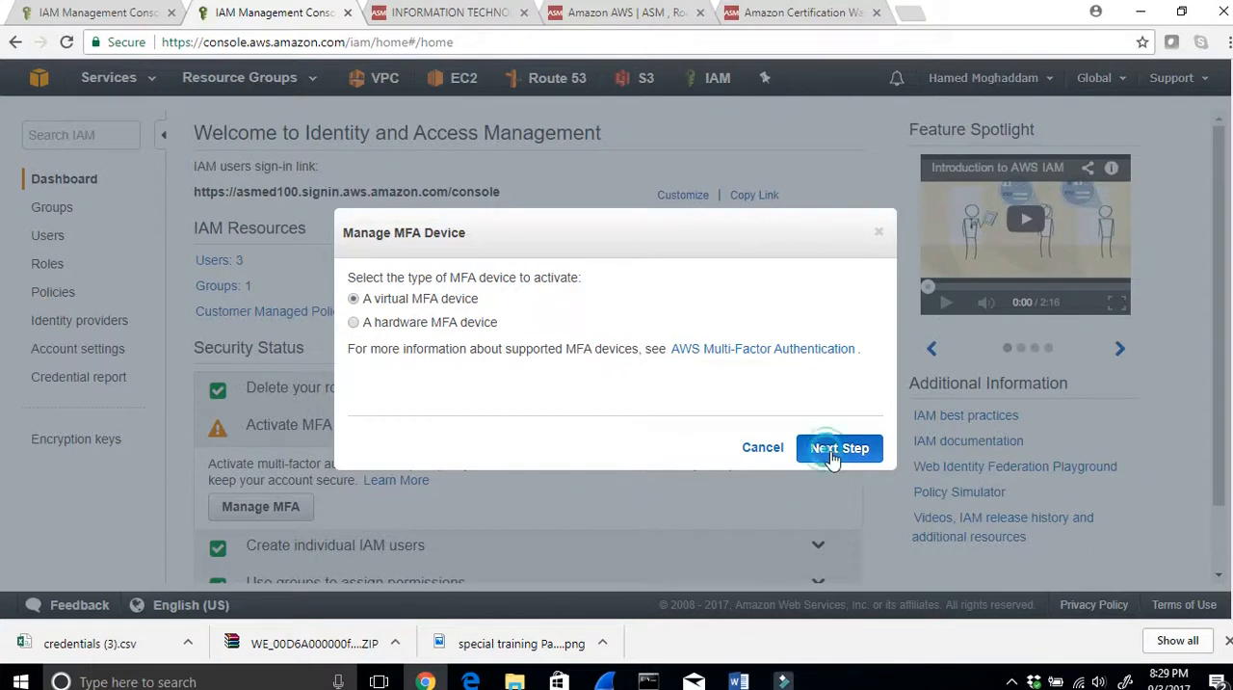
# Step: Highlight the virtual MFA installation note and open the linked list of compatible applications in a new browser tab
pyautogui.moveTo(325, 284); pyautogui.dragTo(690, 302)
pyautogui.rightClick(800, 304)
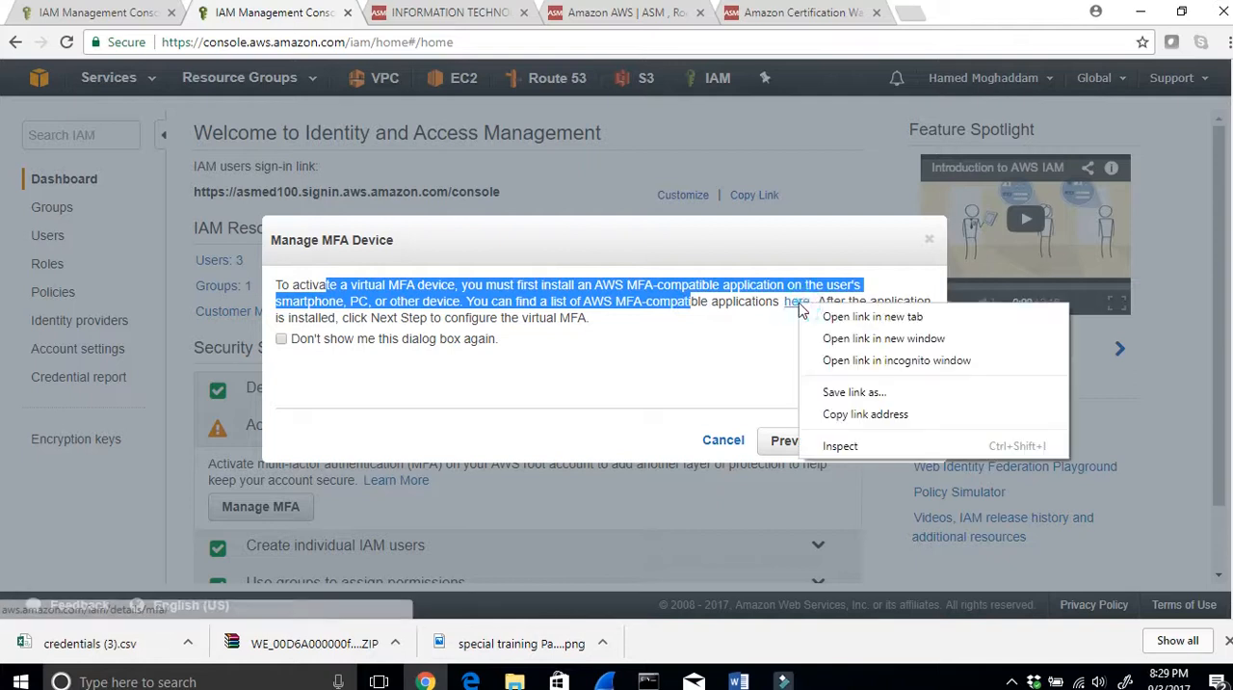
pyautogui.click(821, 317)
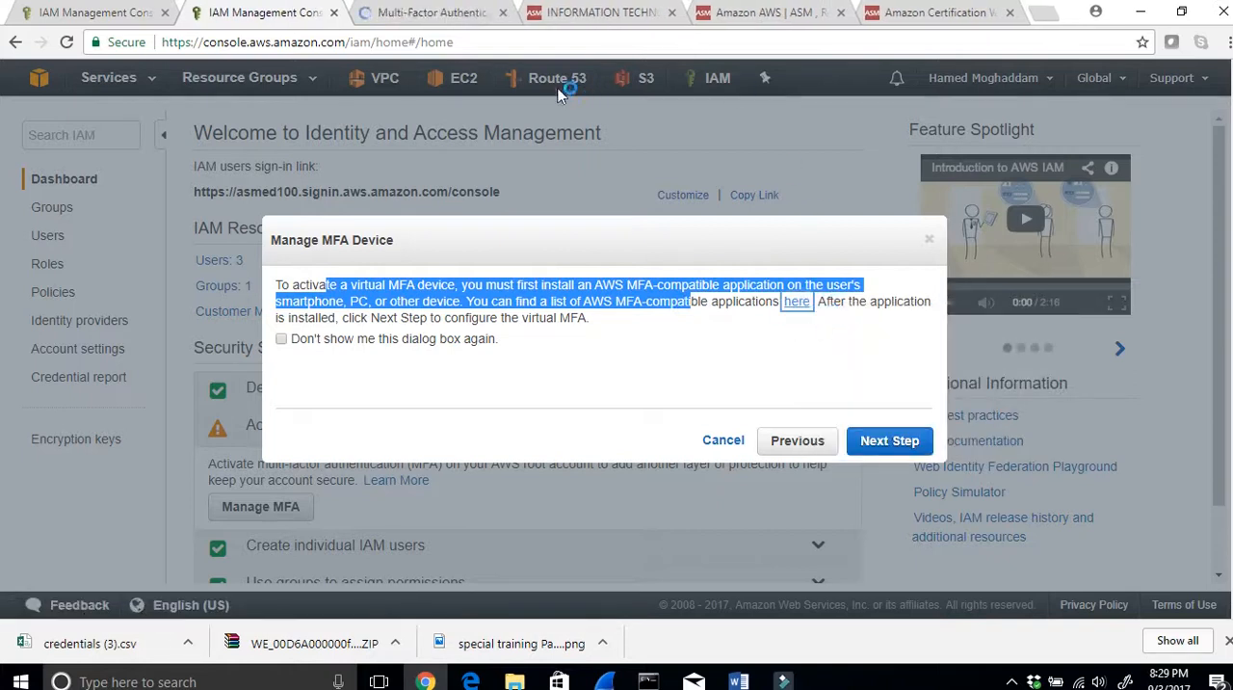
pyautogui.click(457, 17)
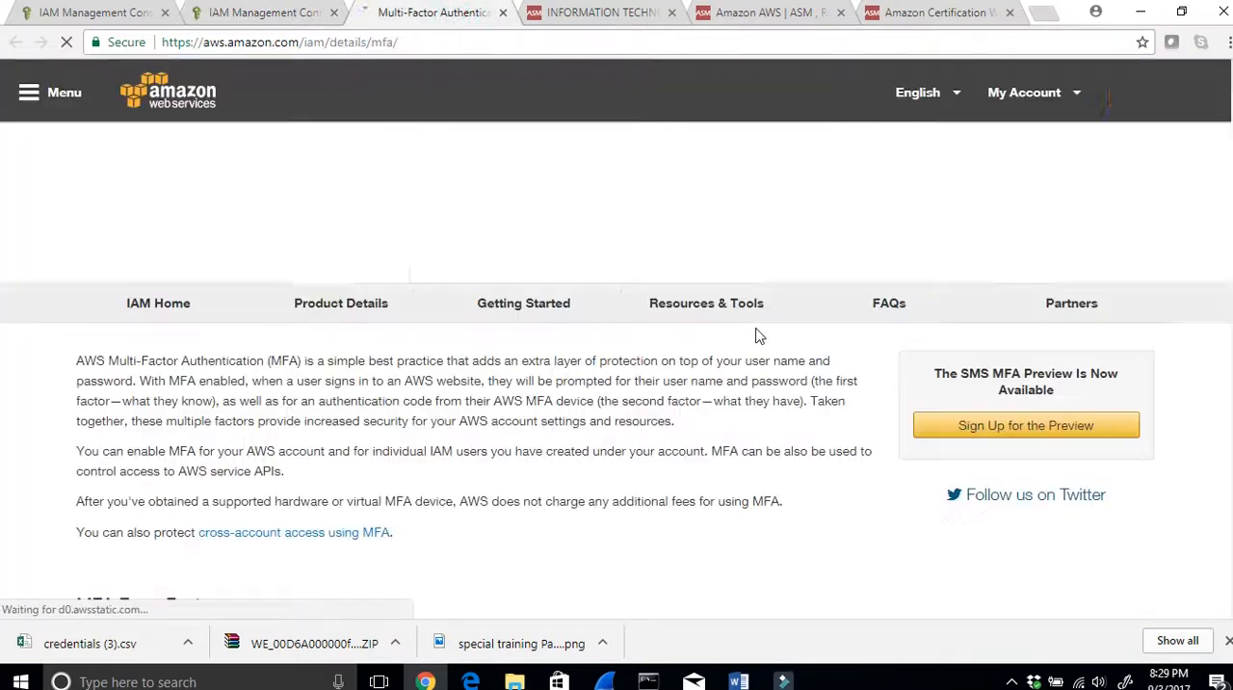
# Step: Examine the MFA form factors comparison and the list of virtual MFA applications for each smartphone type
pyautogui.scroll(-8, 737, 360)
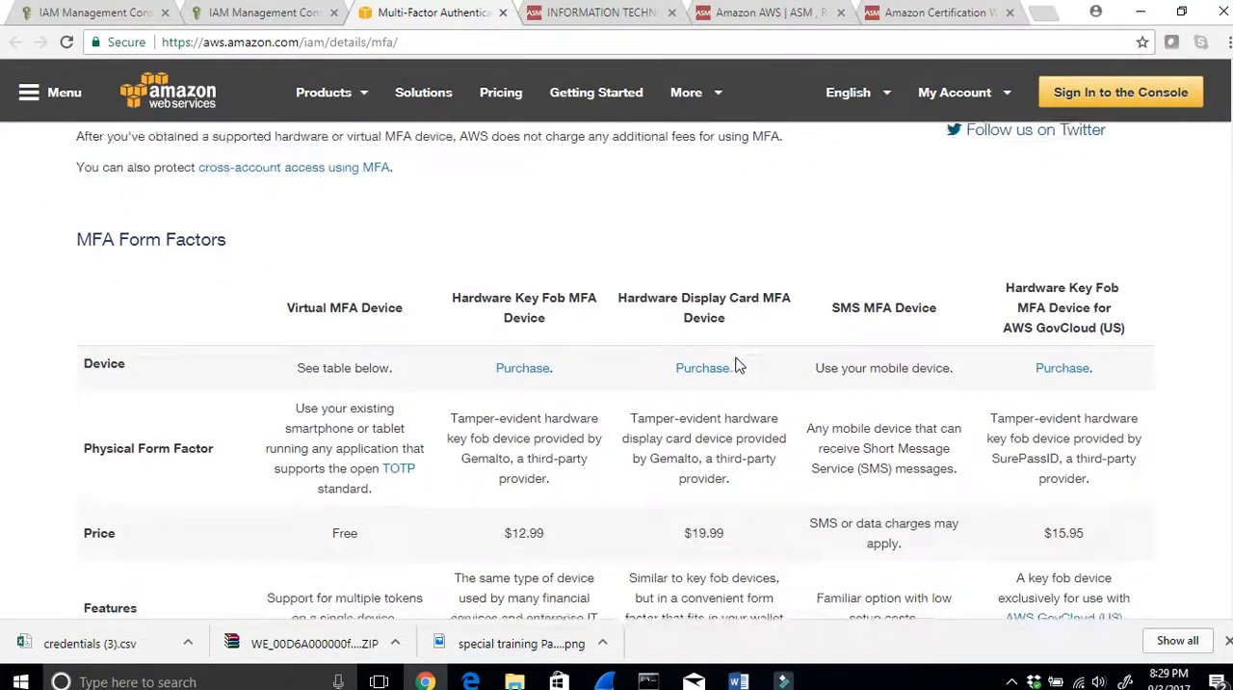
pyautogui.scroll(5, 545, 302)
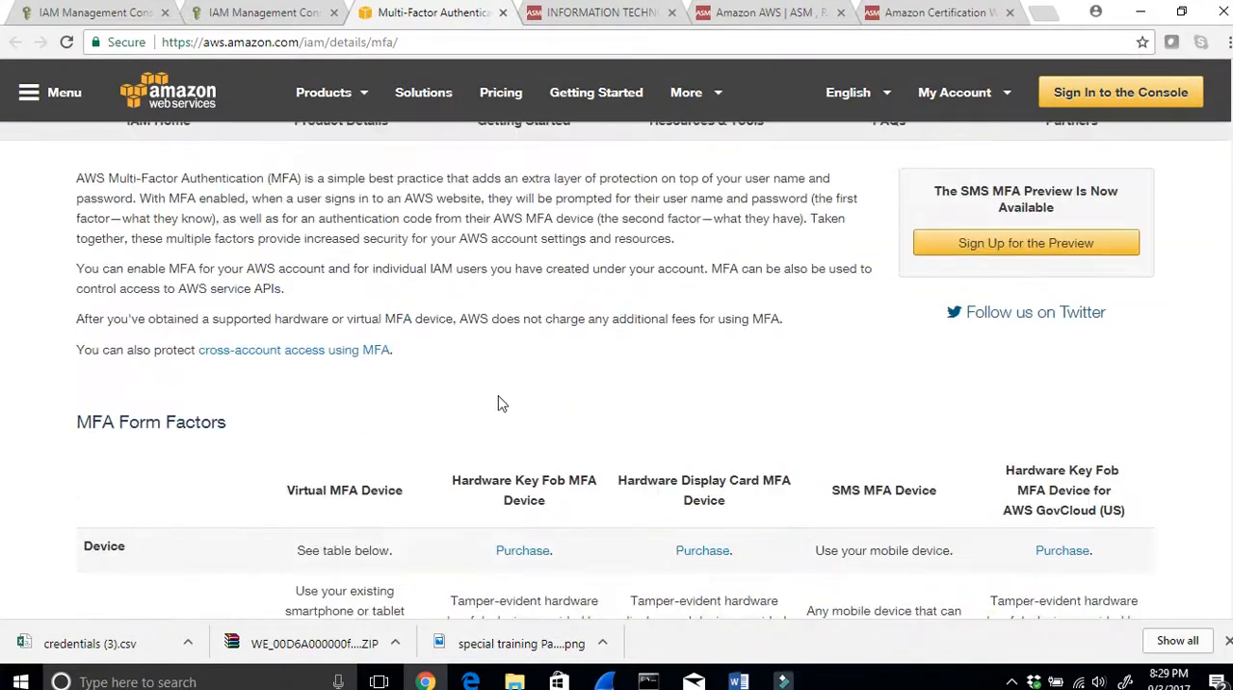
pyautogui.moveTo(288, 486); pyautogui.dragTo(327, 489)
pyautogui.moveTo(487, 482); pyautogui.dragTo(559, 486)
pyautogui.scroll(-1, 648, 467)
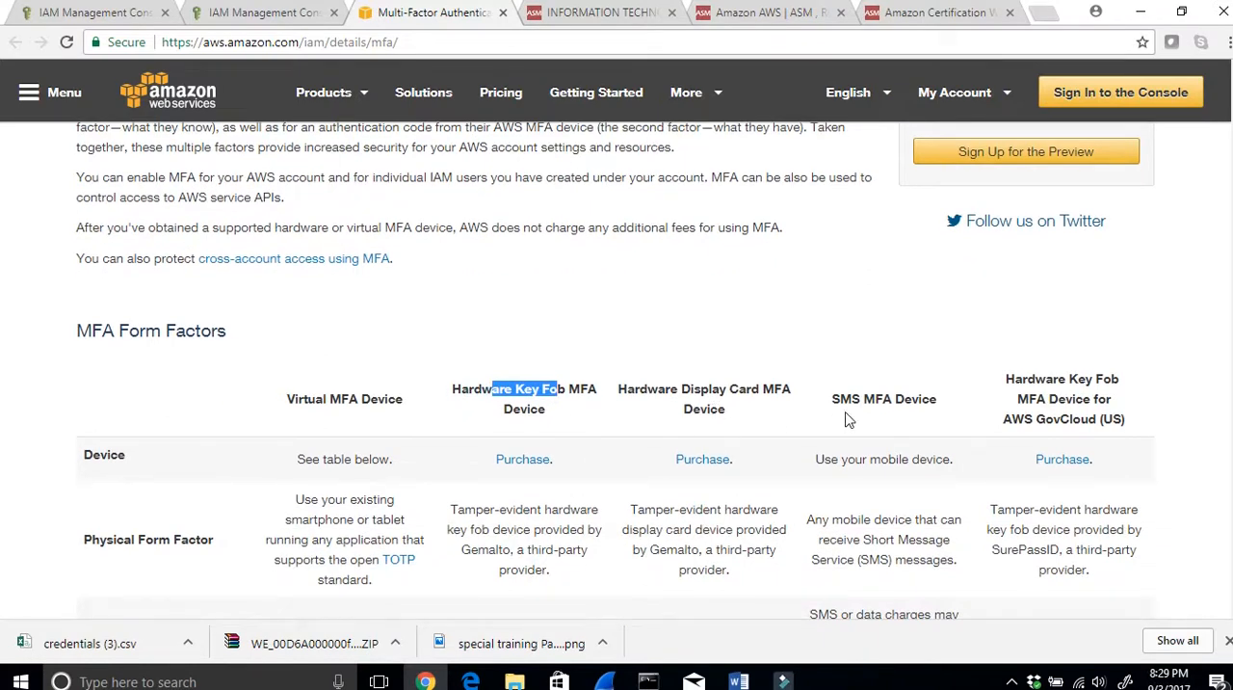
pyautogui.scroll(-3, 846, 413)
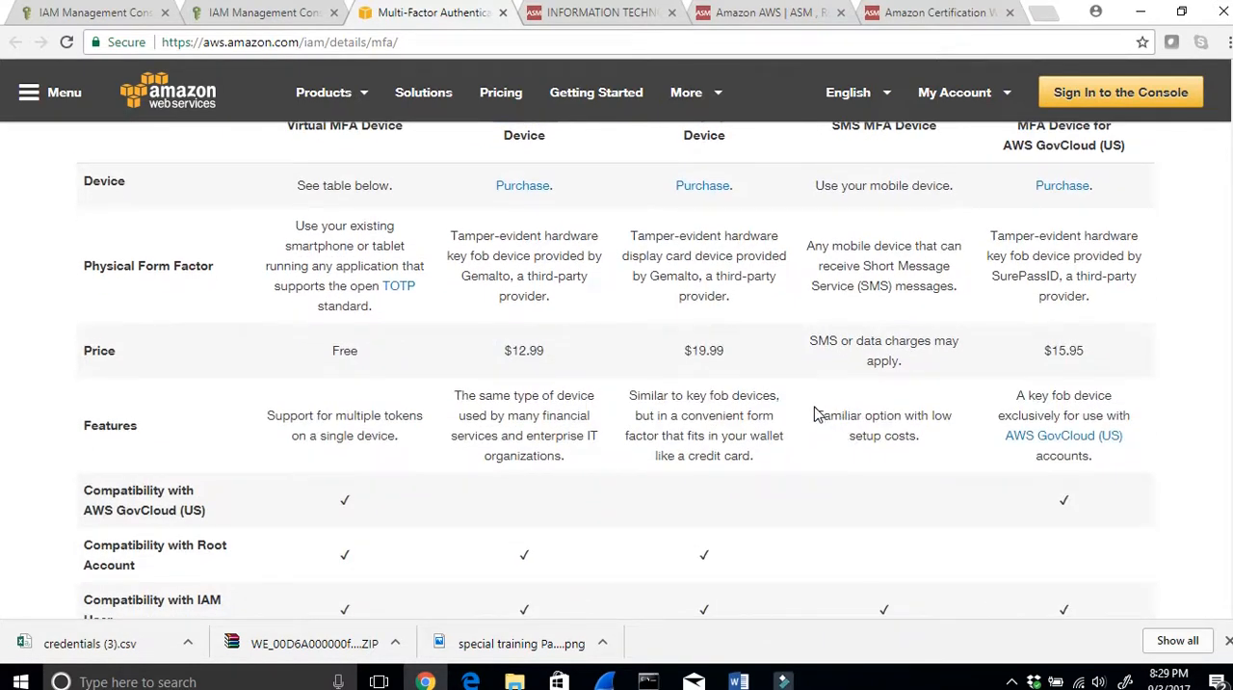
pyautogui.scroll(-5, 606, 378)
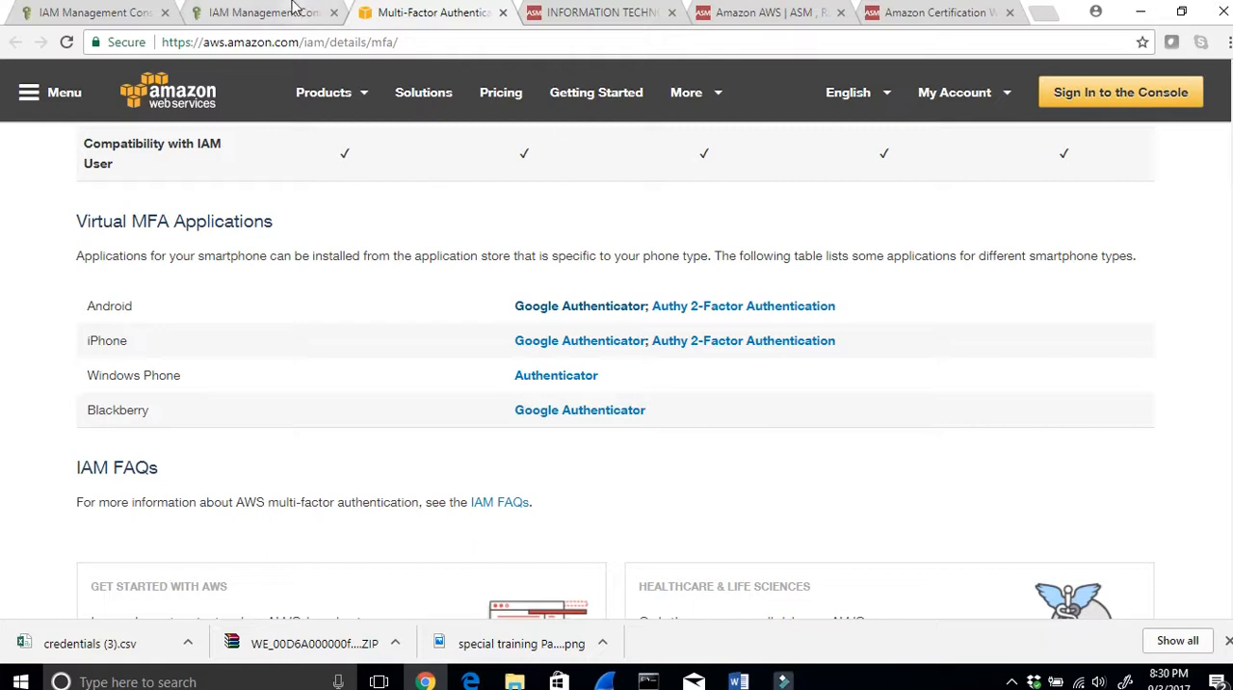
# Step: Return to the IAM console's MFA device setup and continue to the QR code and authentication code stage
pyautogui.click(248, 19)
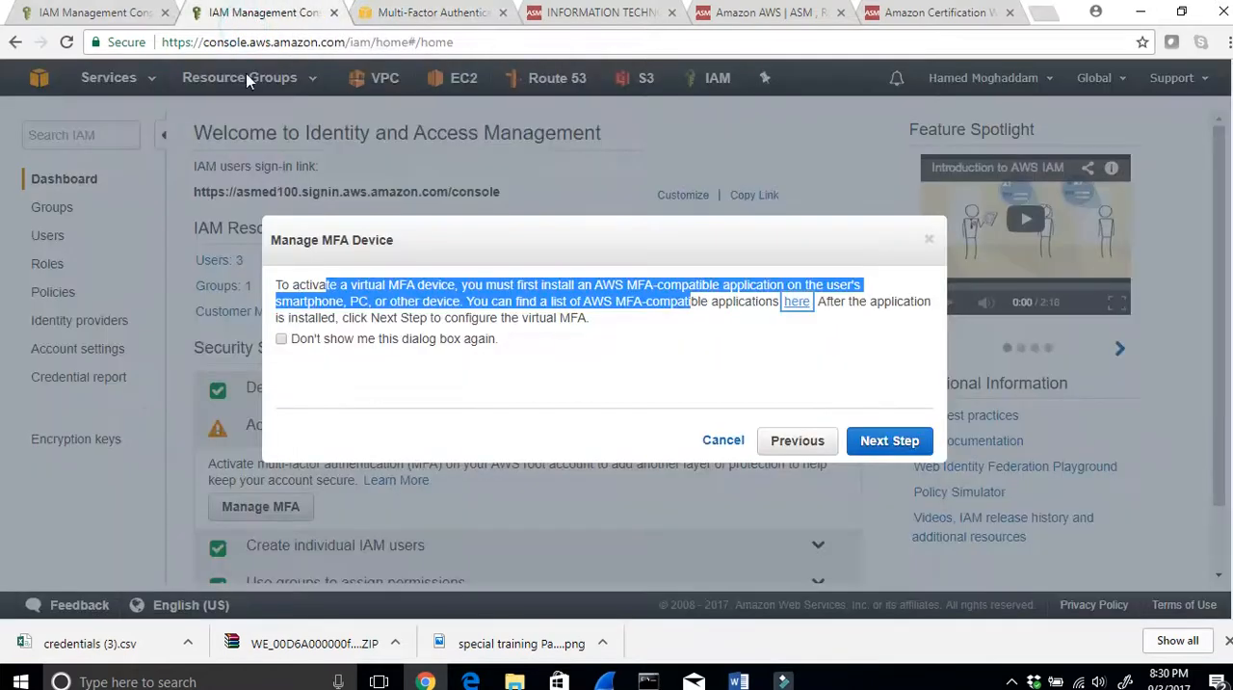
pyautogui.click(886, 440)
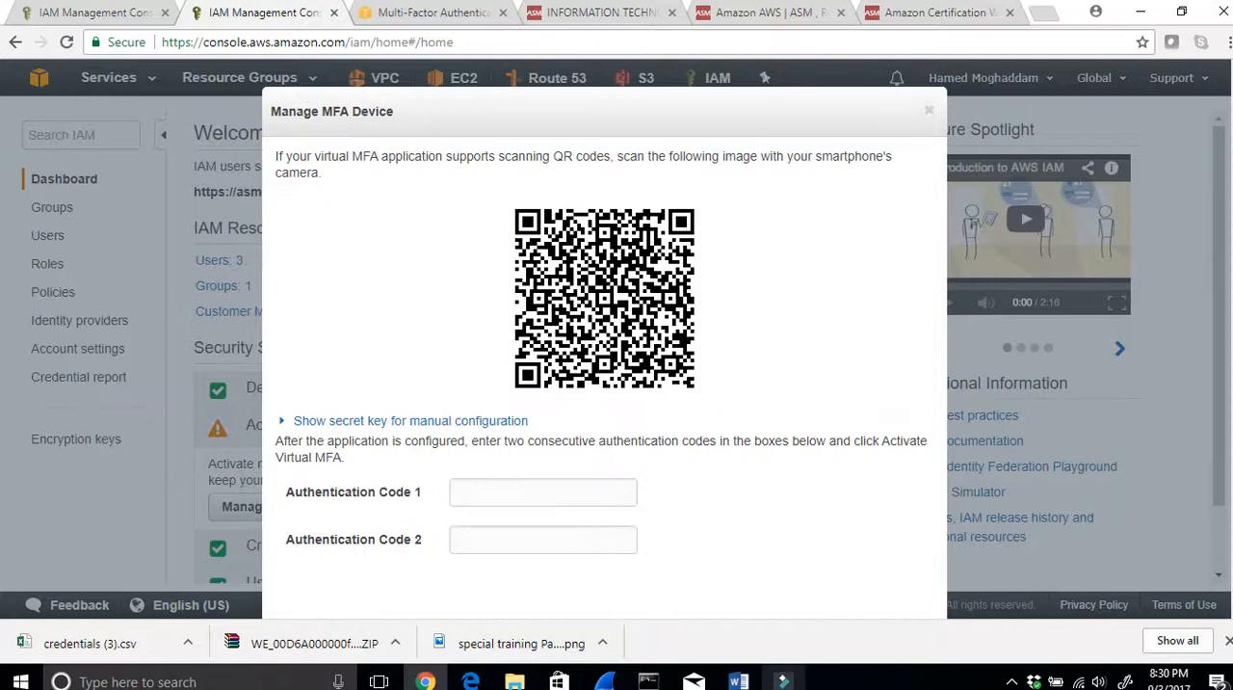
# Step: Enter two consecutive authentication codes from the authenticator app, activate the virtual MFA and finish the device setup
pyautogui.moveTo(783, 681)
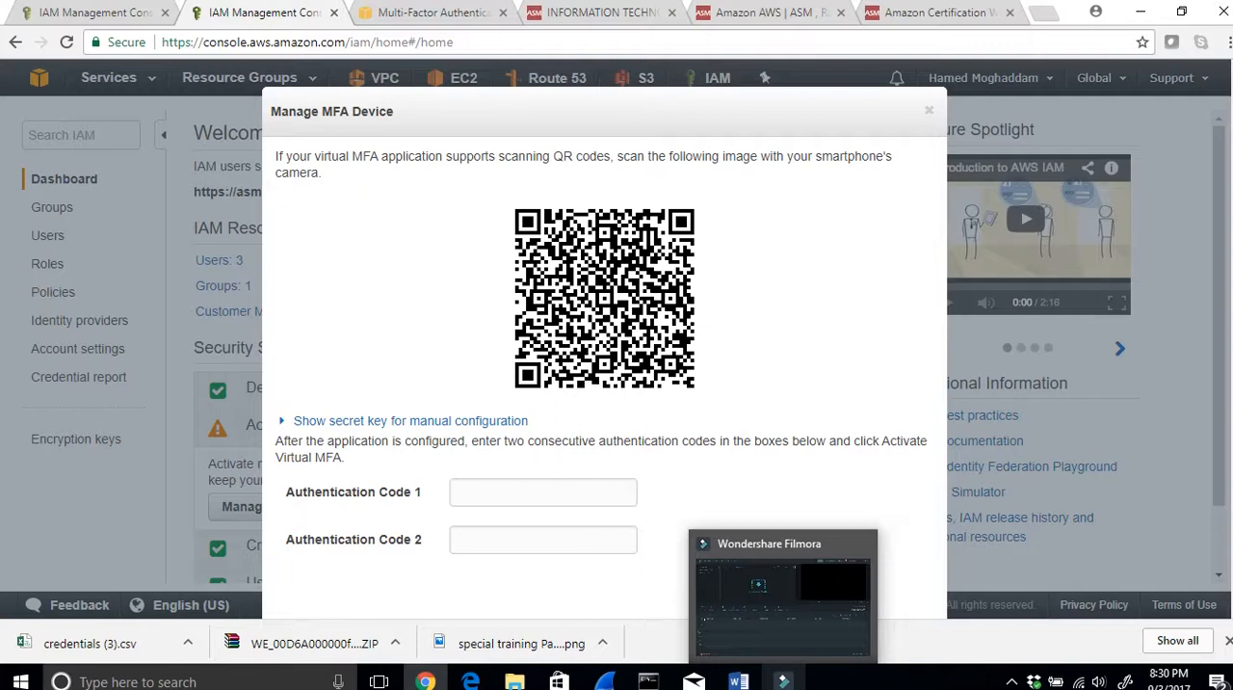
pyautogui.click(535, 495)
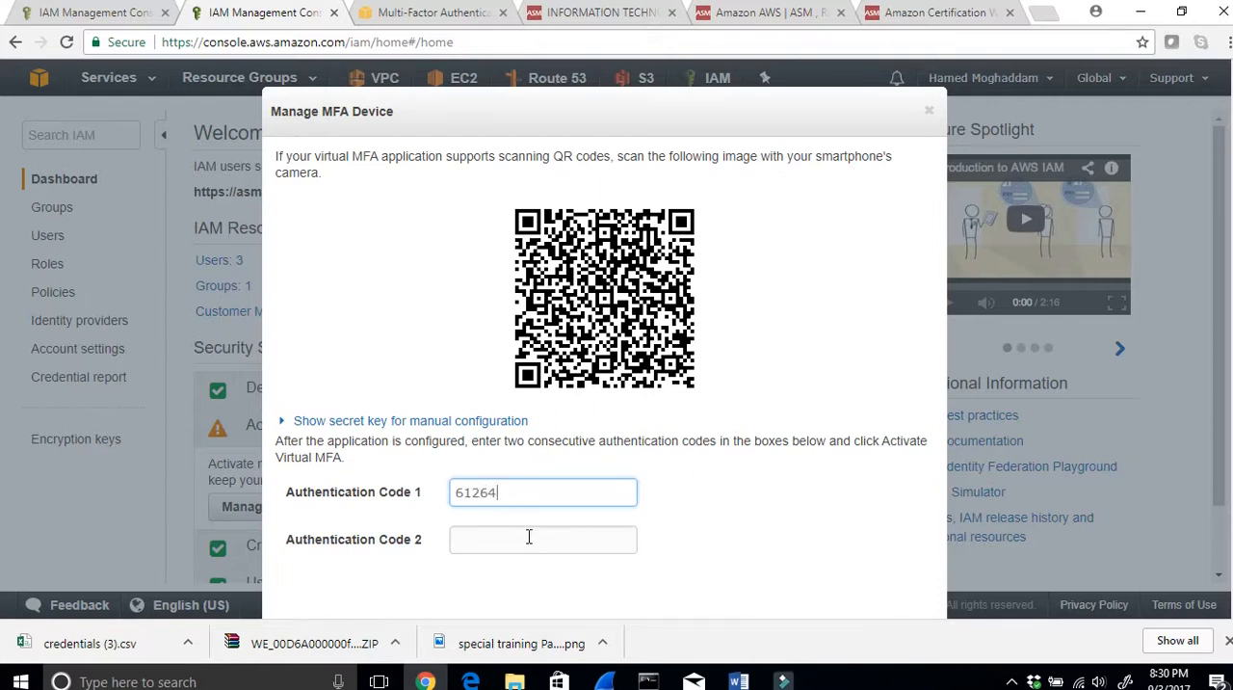
pyautogui.click(466, 541)
pyautogui.scroll(-1, 468, 545)
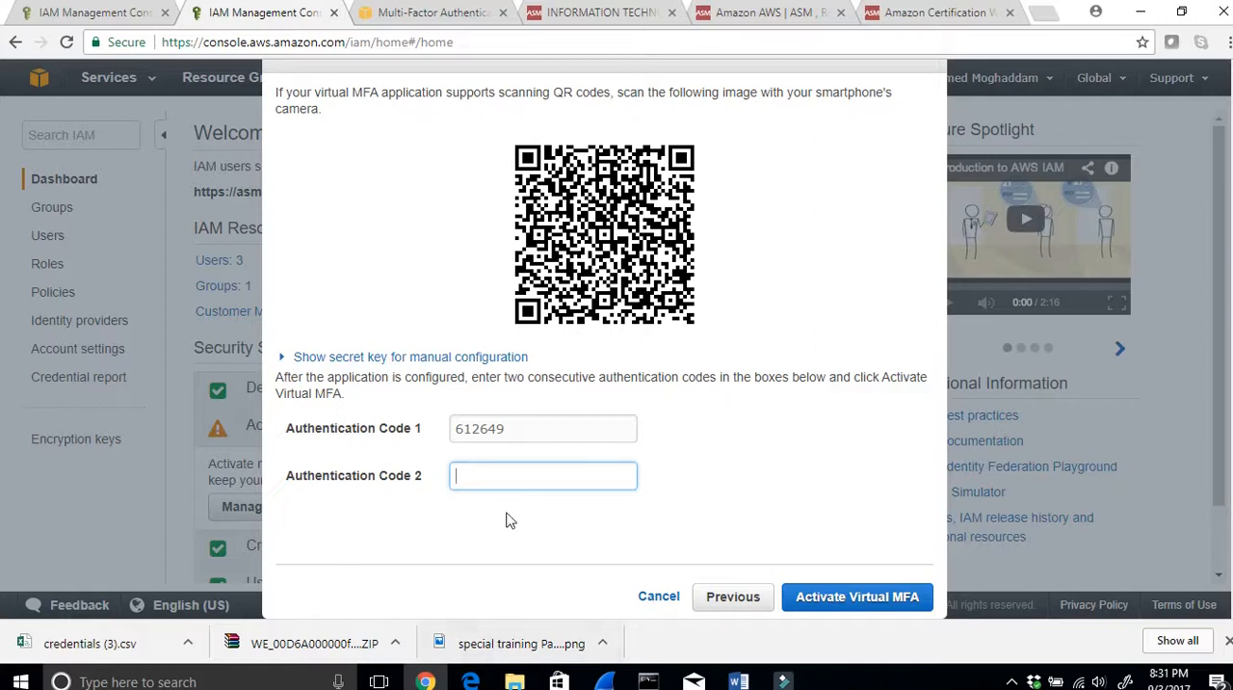
pyautogui.click(498, 470)
pyautogui.click(880, 596)
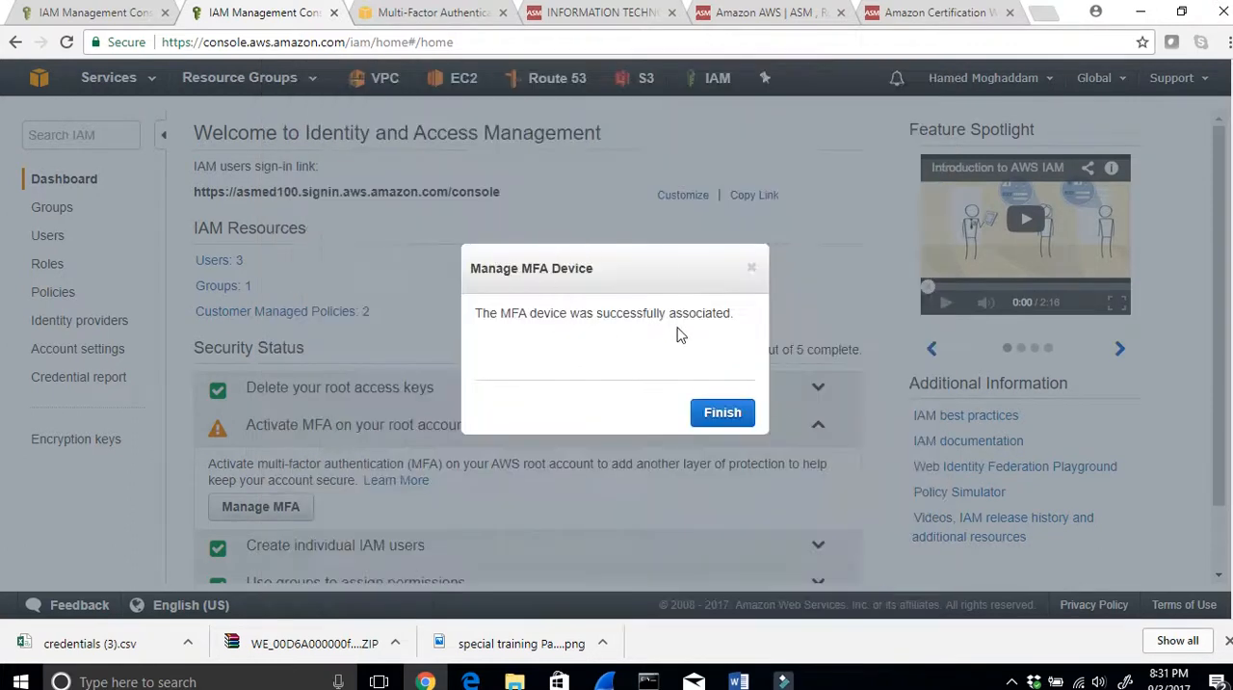
pyautogui.click(736, 415)
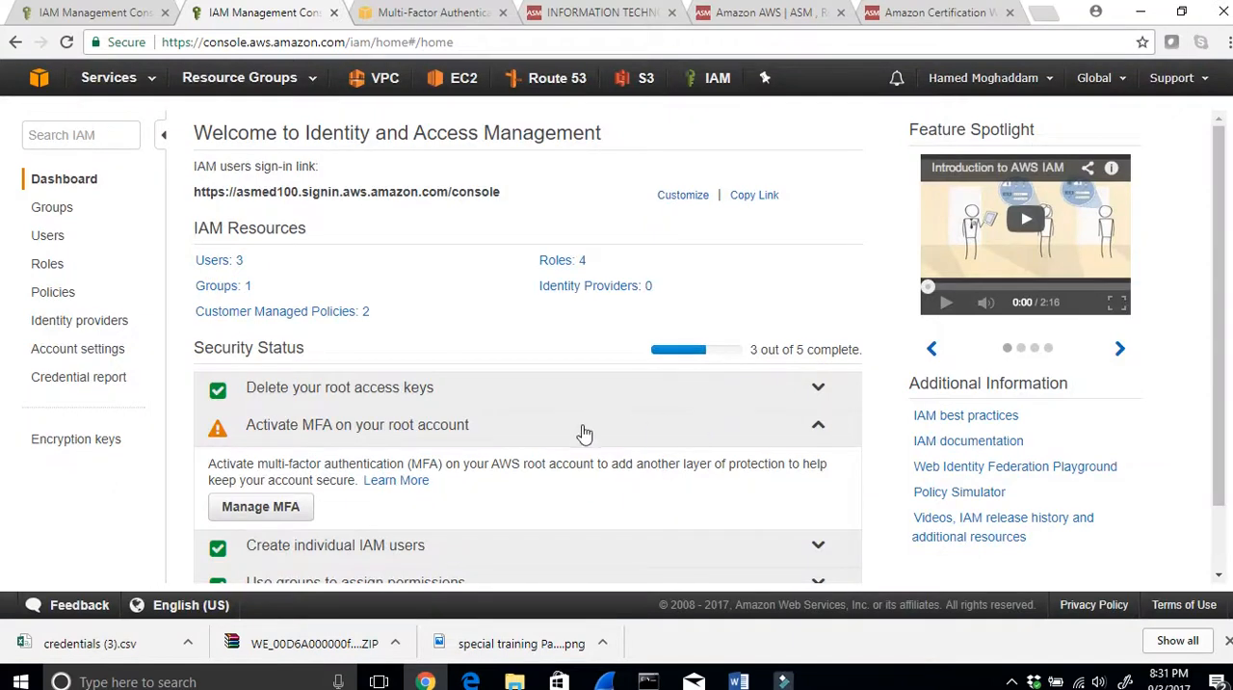
# Step: Reload the IAM dashboard to refresh the security status, and look over the Users list before returning to the dashboard
pyautogui.scroll(-1, 593, 448)
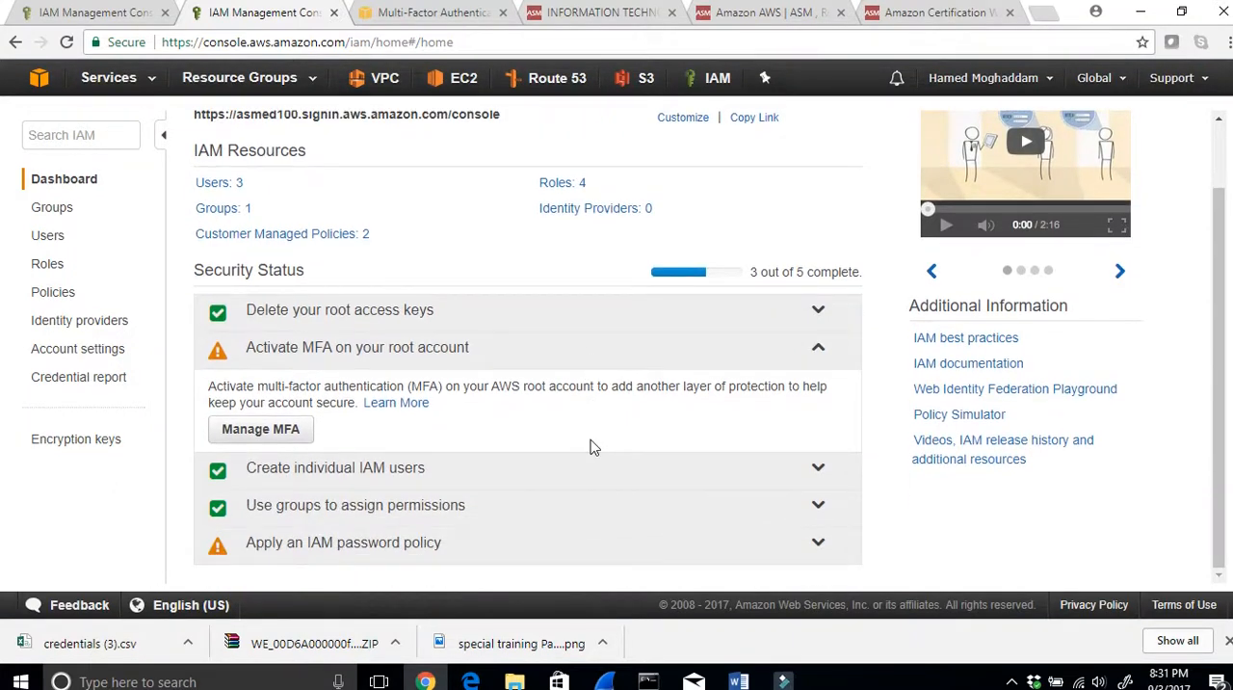
pyautogui.scroll(1, 760, 318)
pyautogui.click(563, 46)
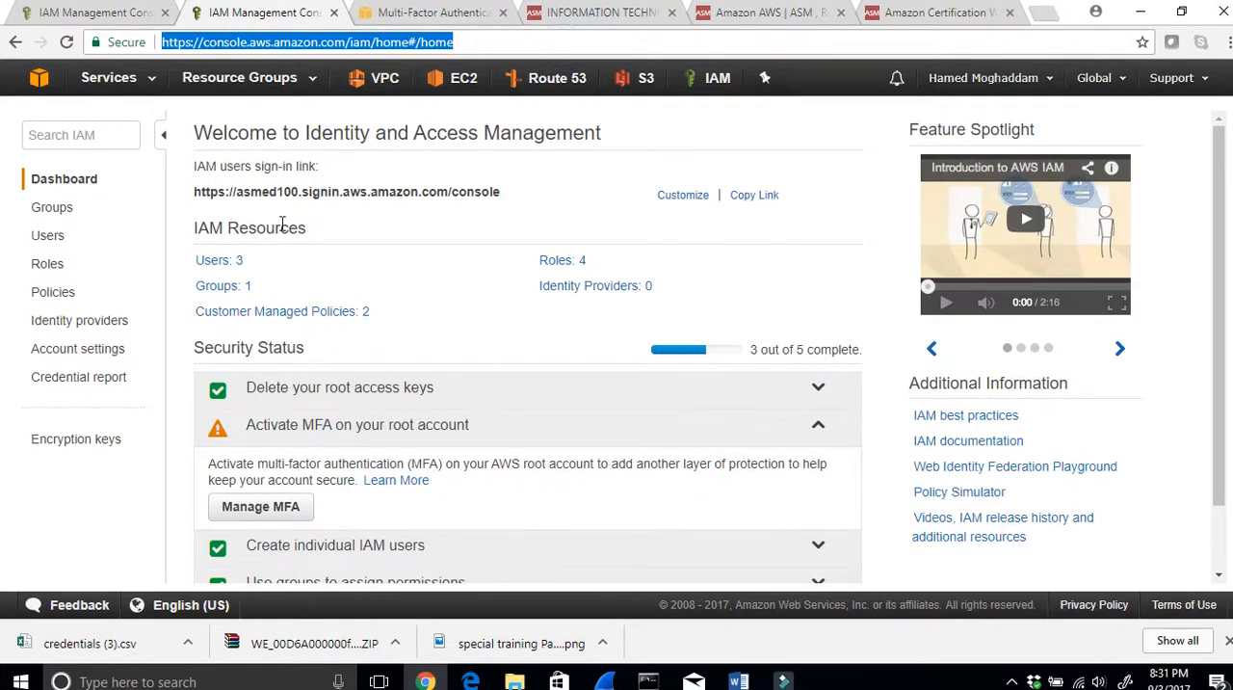
pyautogui.press('Return')
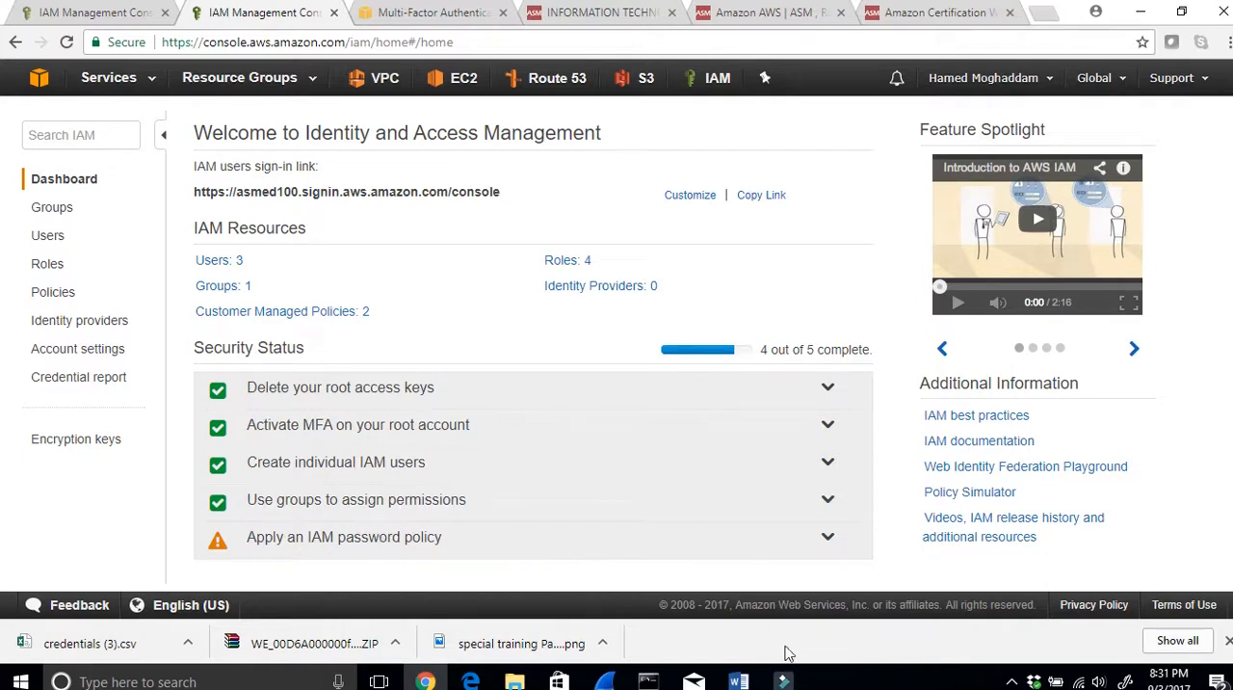
pyautogui.click(220, 262)
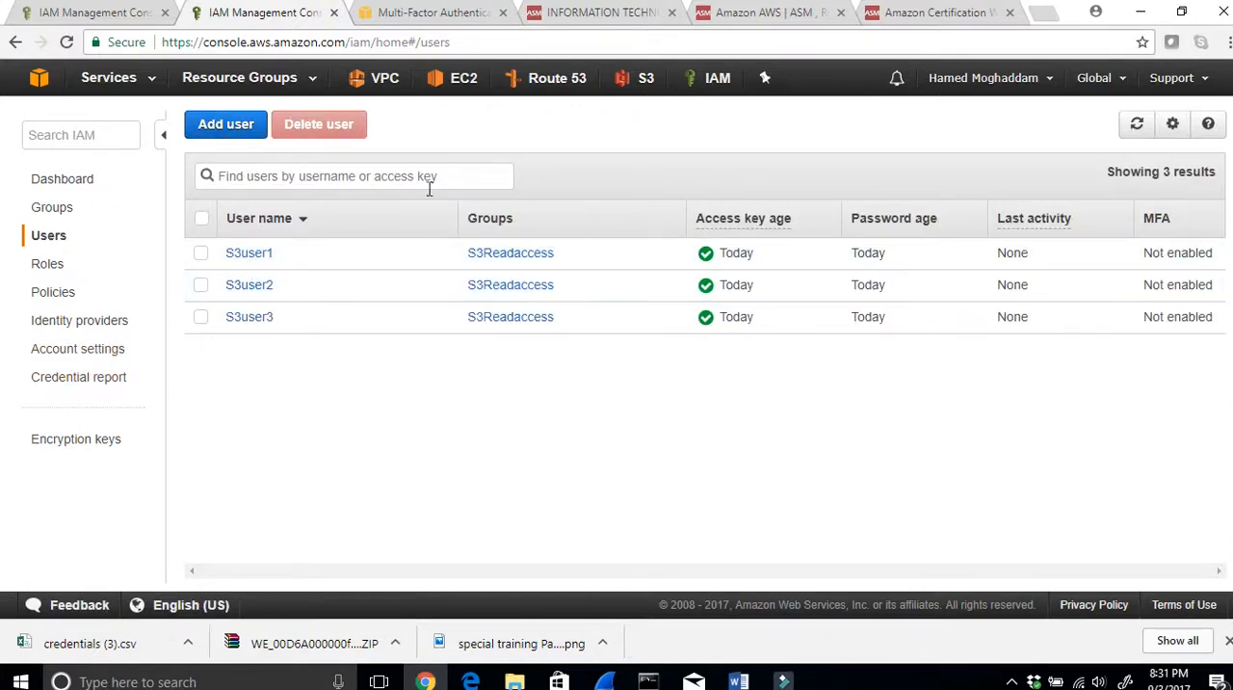
pyautogui.click(77, 179)
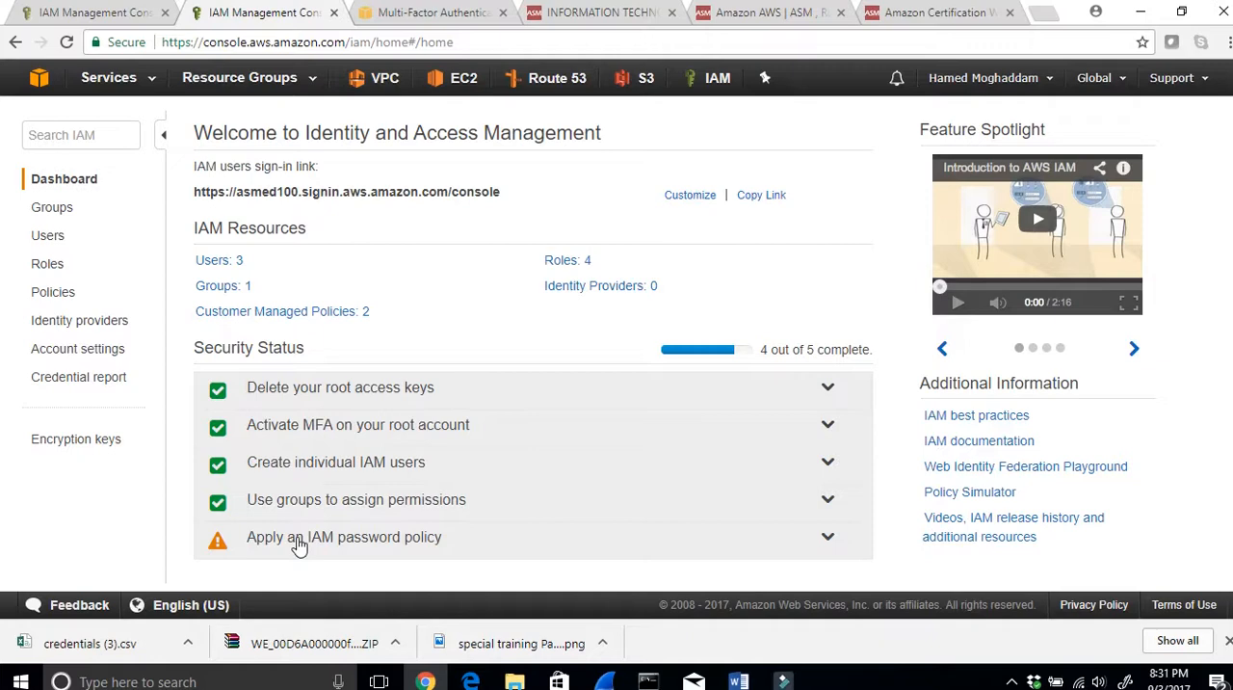
# Step: Switch to the lab document in Word and highlight the items on the S3user1 login test, MFA and IAM password policy
pyautogui.click(738, 681)
pyautogui.scroll(-2, 659, 555)
pyautogui.scroll(-2, 659, 555)
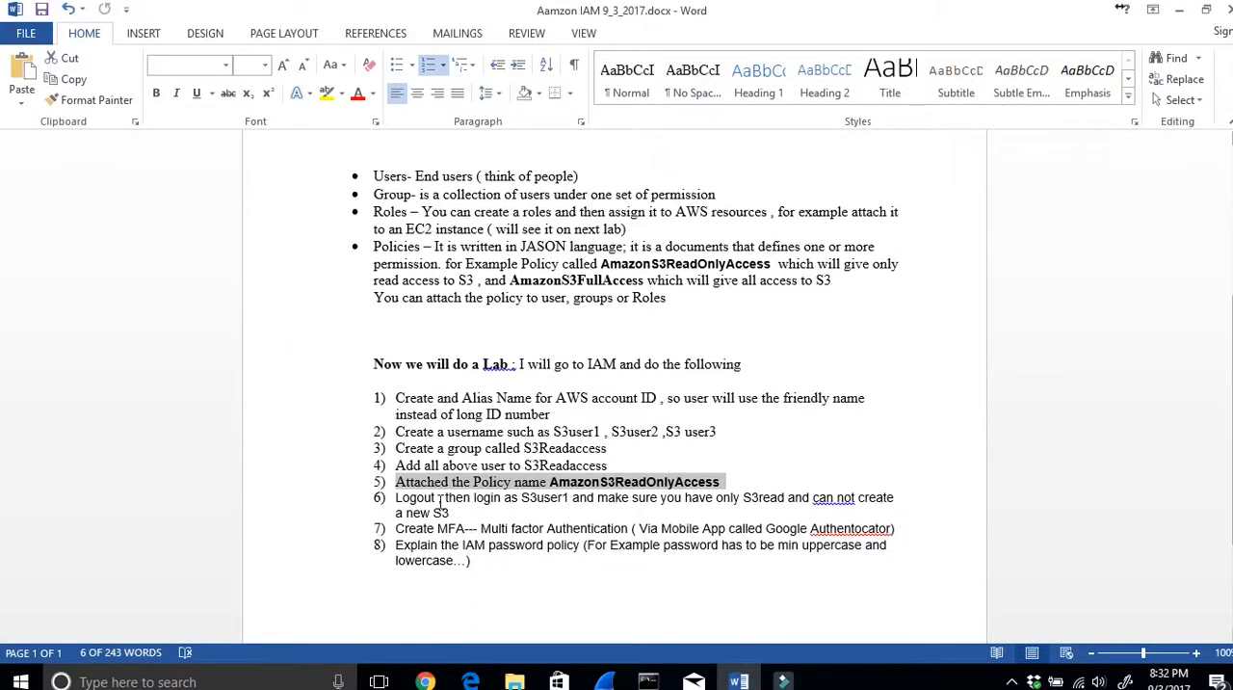
pyautogui.moveTo(440, 498); pyautogui.dragTo(843, 513)
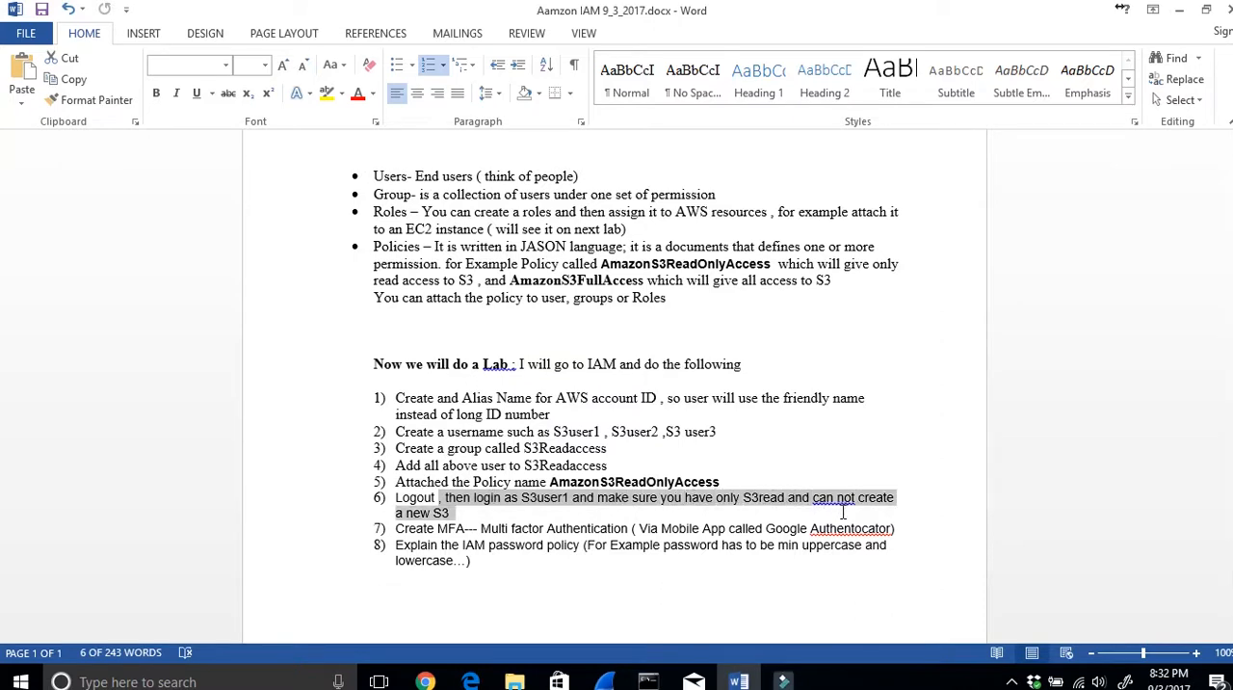
pyautogui.moveTo(464, 528); pyautogui.dragTo(719, 545)
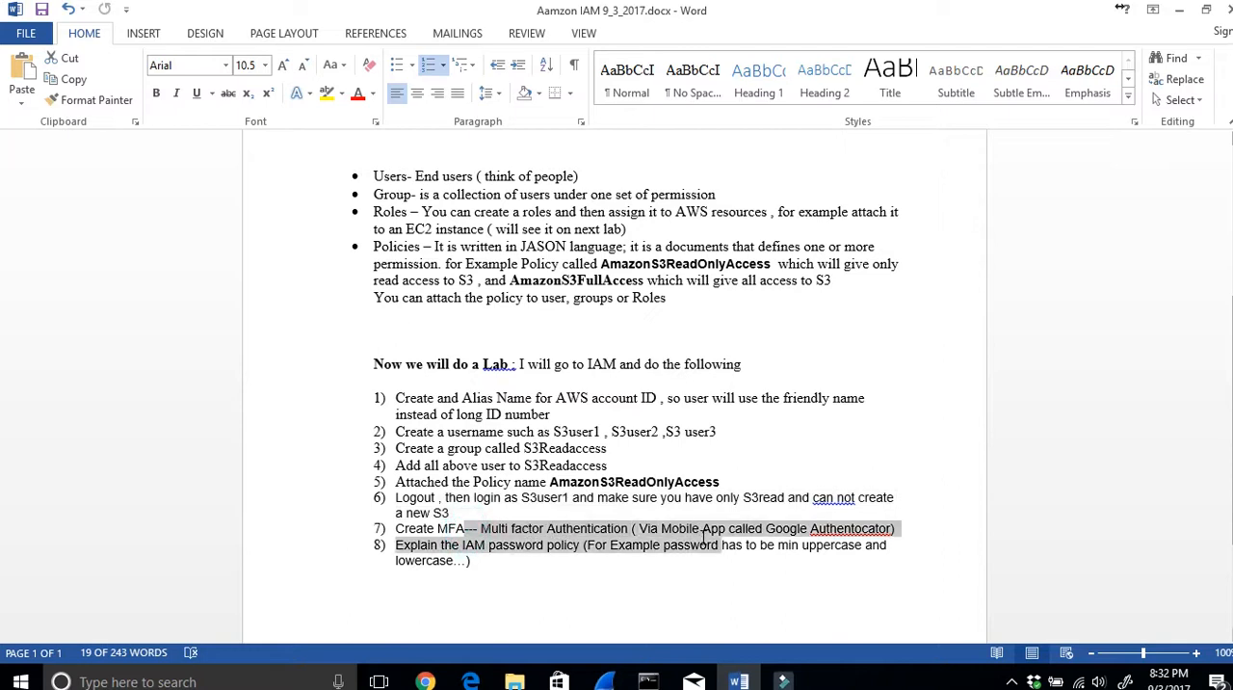
pyautogui.click(494, 558)
pyautogui.moveTo(582, 546); pyautogui.dragTo(717, 562)
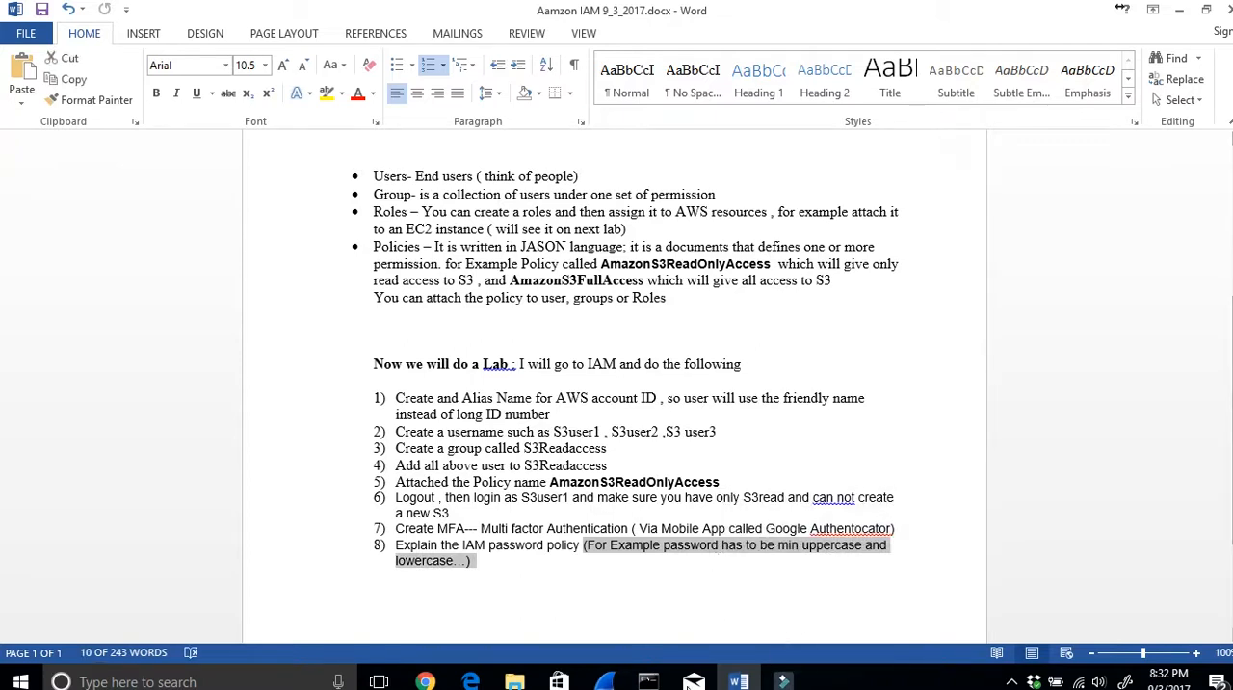
# Step: Return to the IAM console in Chrome and open the password policy settings from the security status section
pyautogui.moveTo(424, 681)
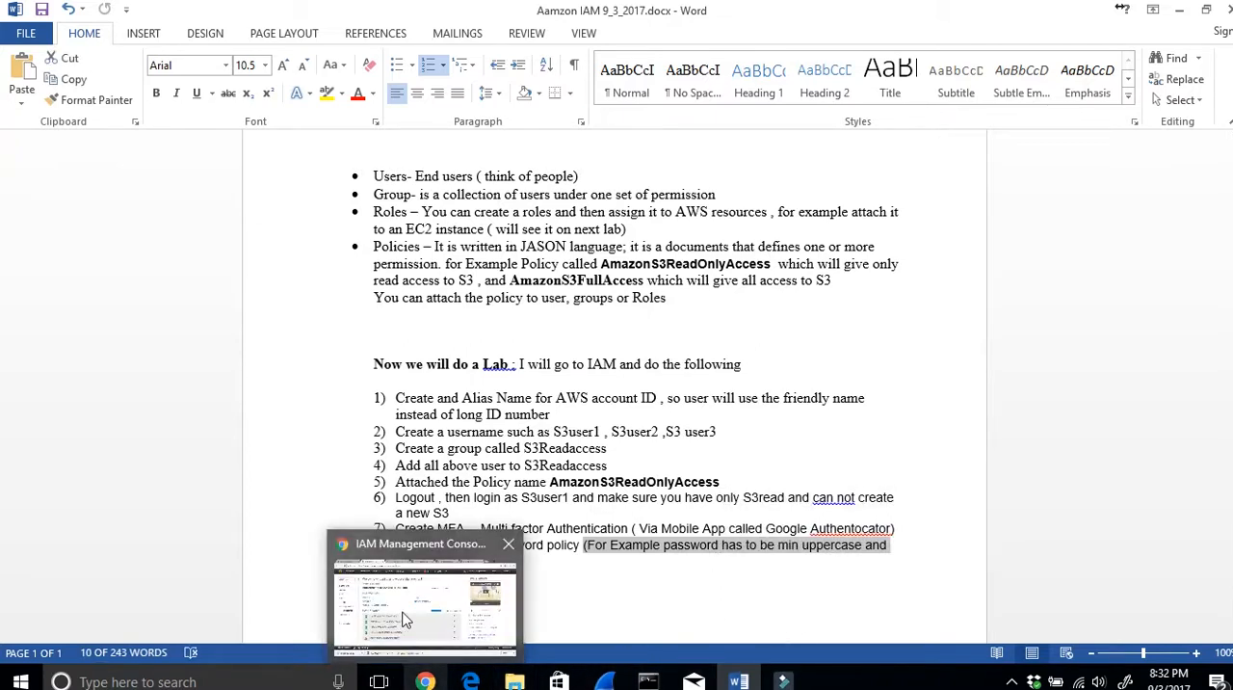
pyautogui.click(403, 625)
pyautogui.click(330, 536)
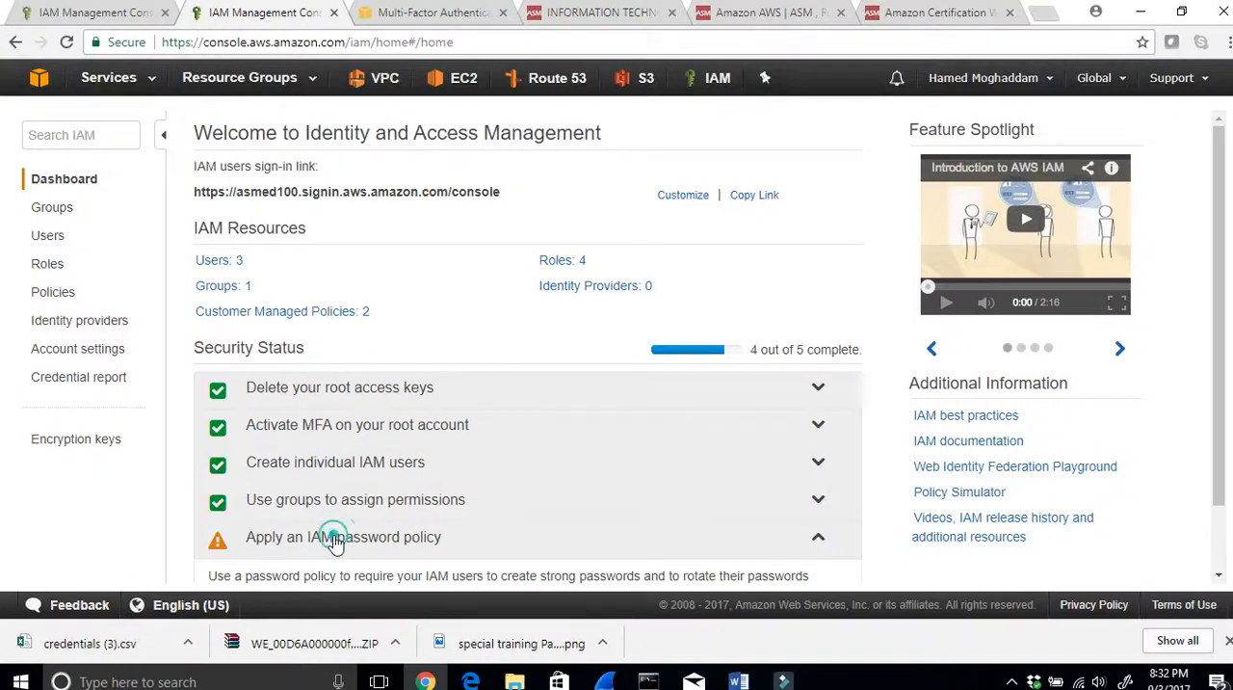
pyautogui.scroll(-1, 347, 545)
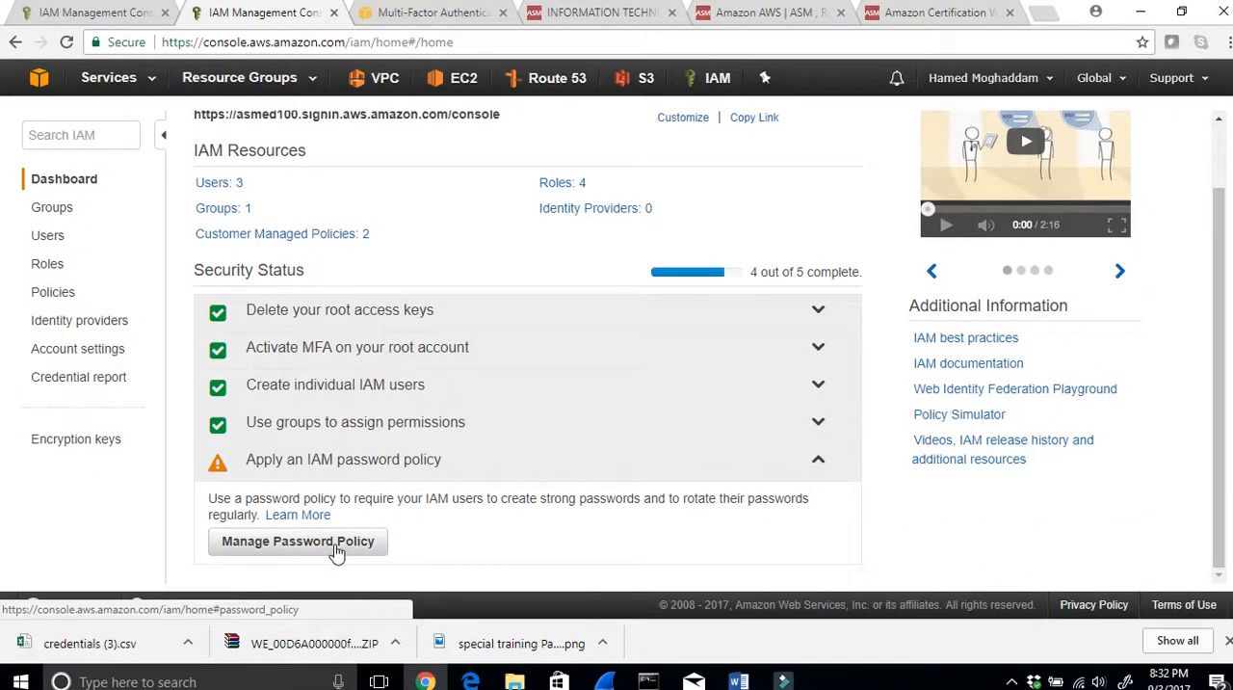
pyautogui.click(337, 546)
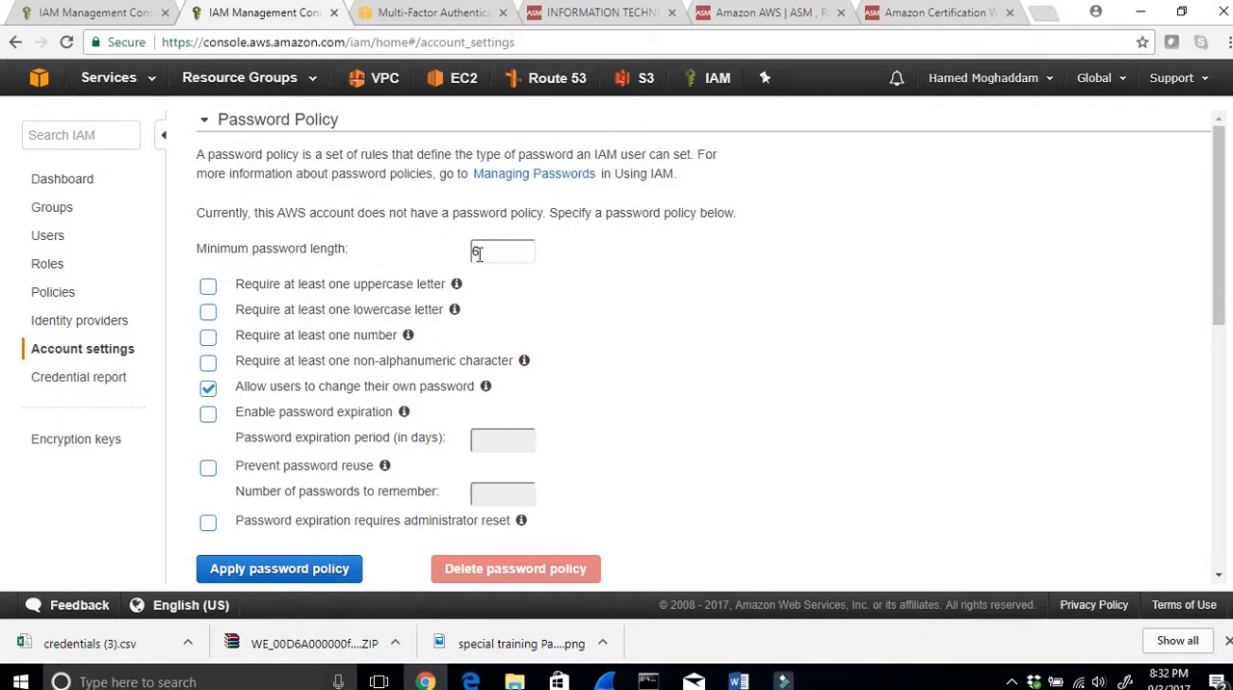
# Step: Require at least one uppercase letter, one lowercase letter and one number in the password policy, and review the remaining options without applying
pyautogui.click(212, 286)
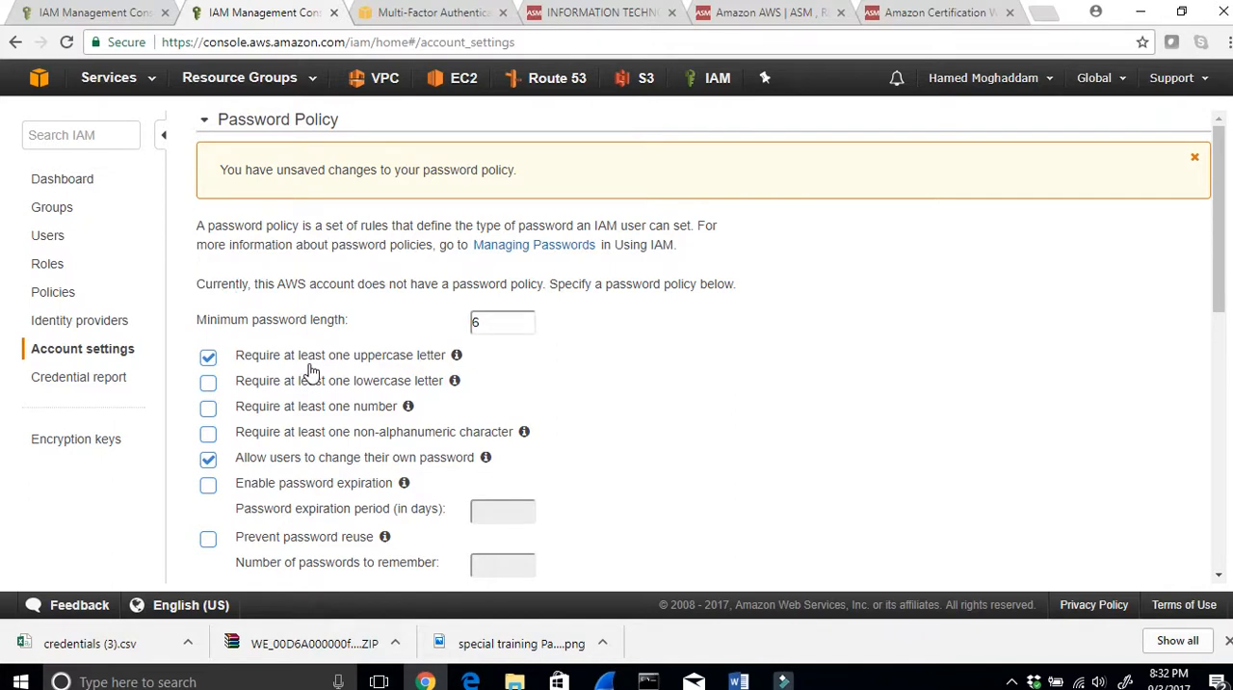
pyautogui.click(207, 386)
pyautogui.click(212, 410)
pyautogui.scroll(-2, 431, 369)
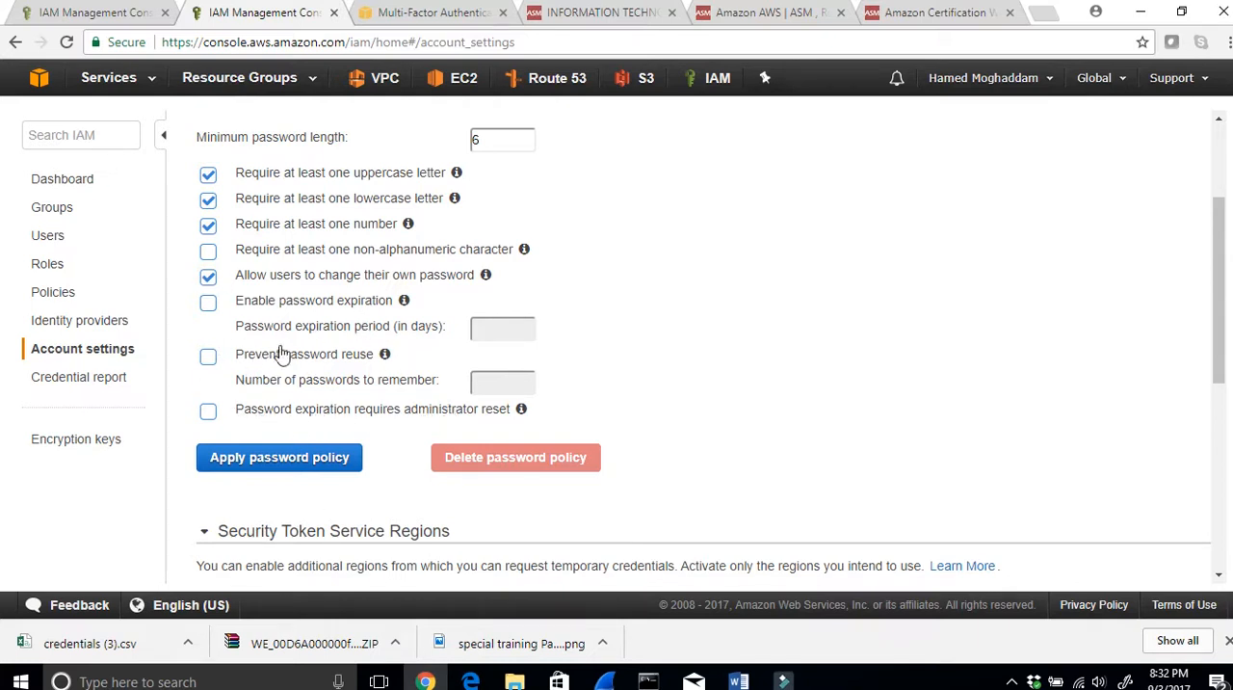
pyautogui.scroll(1, 461, 433)
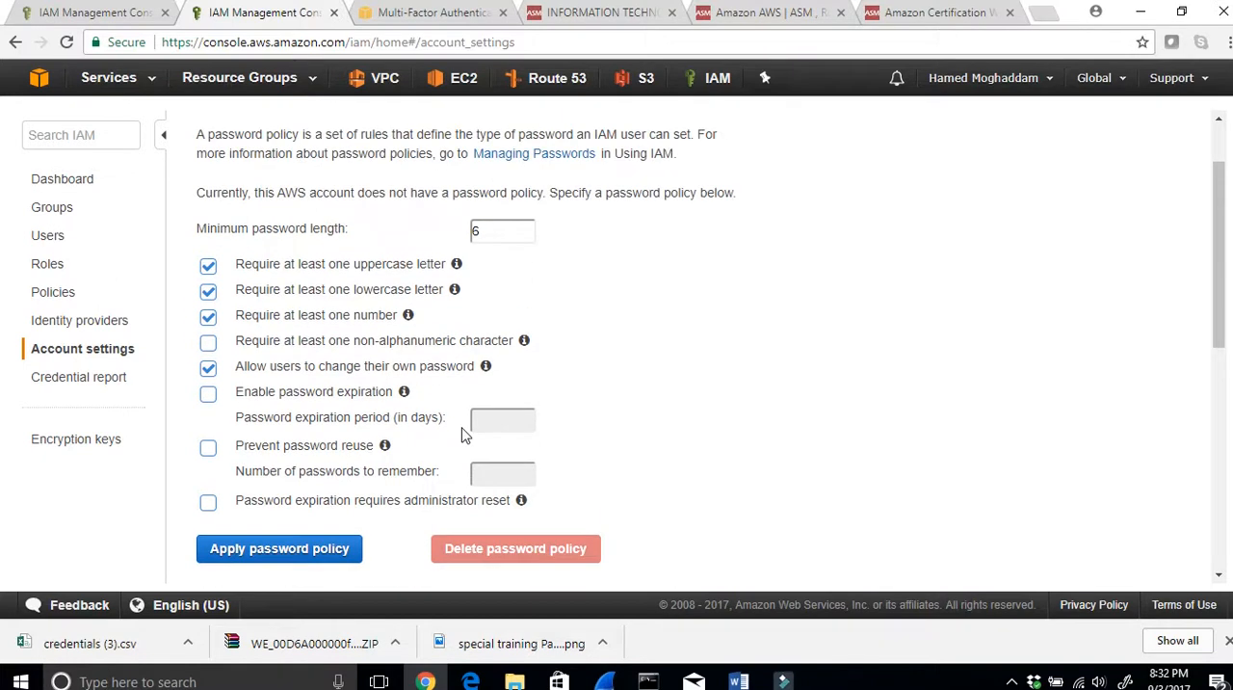
pyautogui.scroll(1, 462, 430)
pyautogui.scroll(-1, 462, 431)
pyautogui.scroll(1, 462, 431)
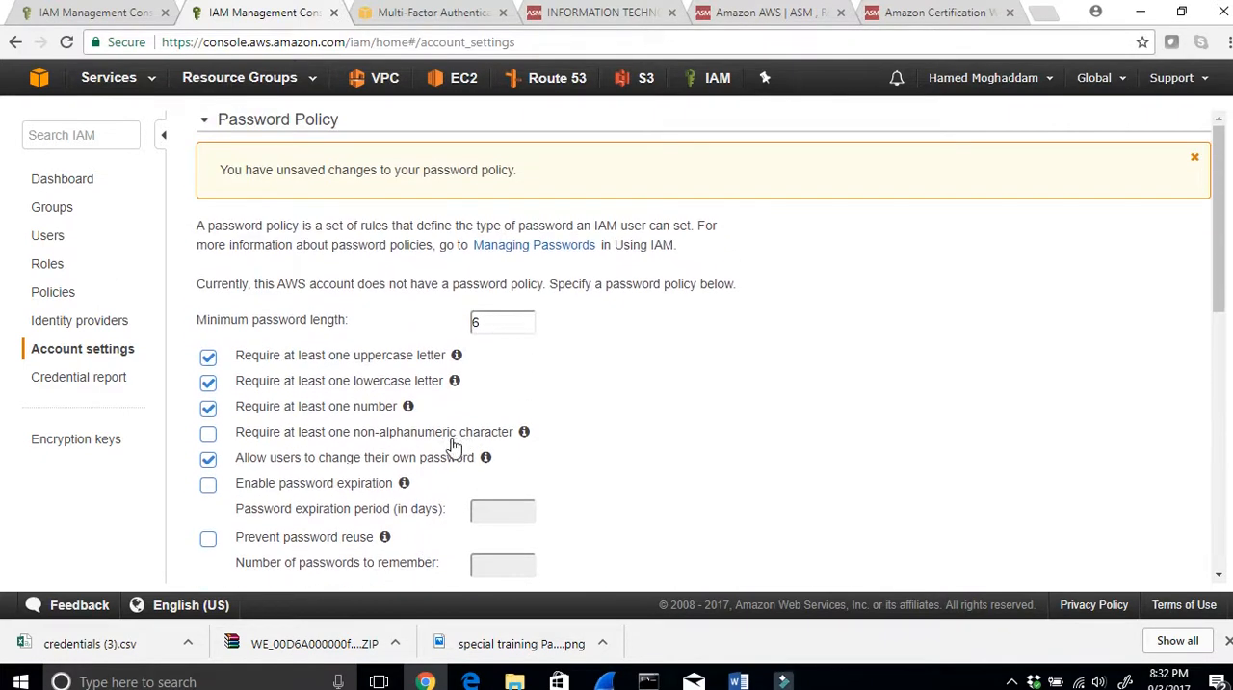
pyautogui.scroll(-4, 588, 534)
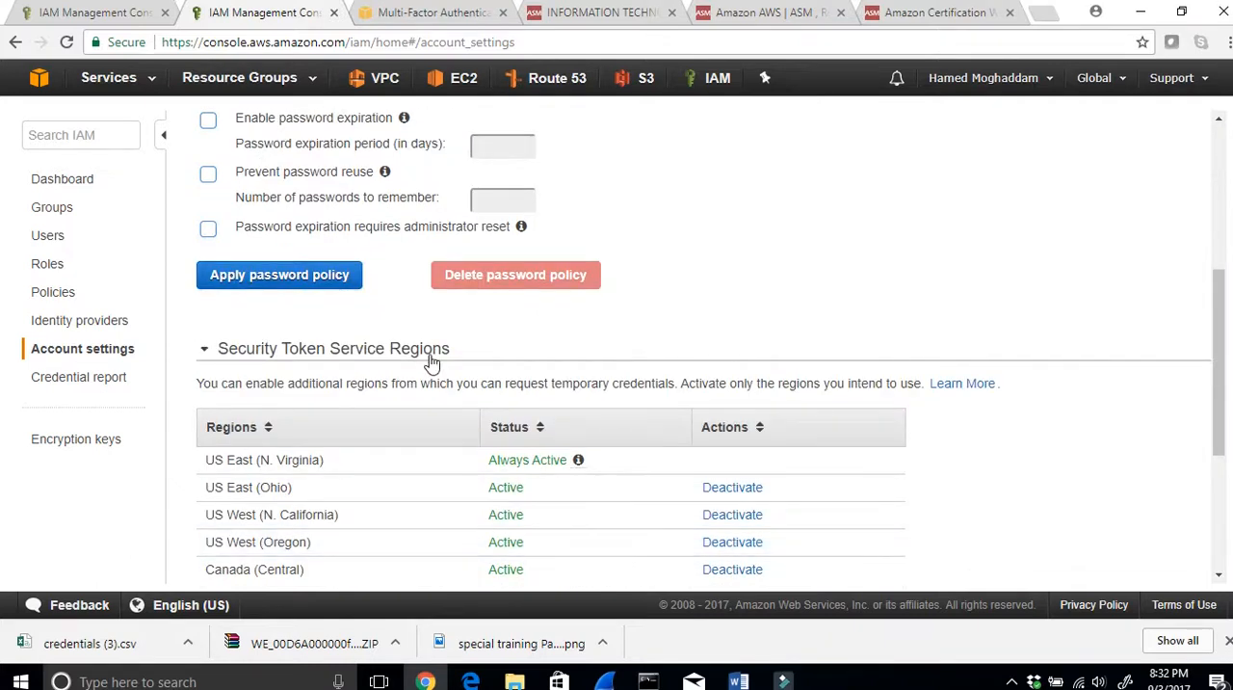
pyautogui.scroll(4, 431, 361)
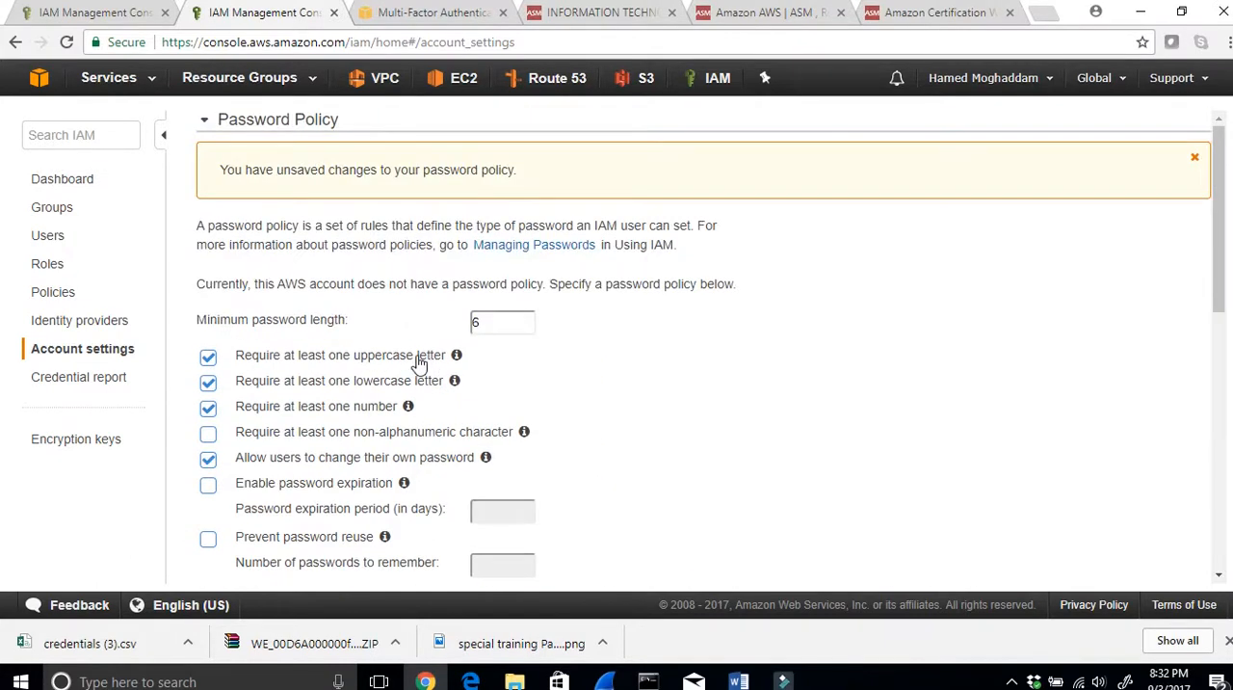
# Step: Open S3user1's security credentials and look at the console access and password options, closing them without applying
pyautogui.click(48, 236)
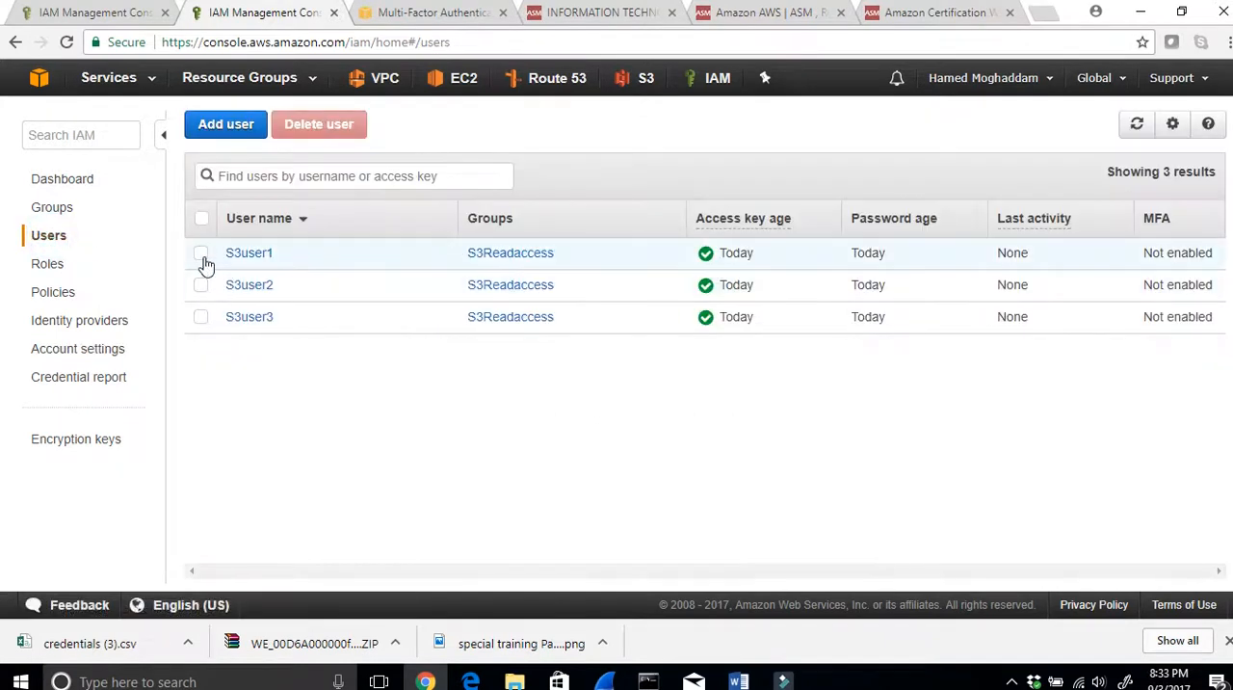
pyautogui.click(202, 255)
pyautogui.click(249, 256)
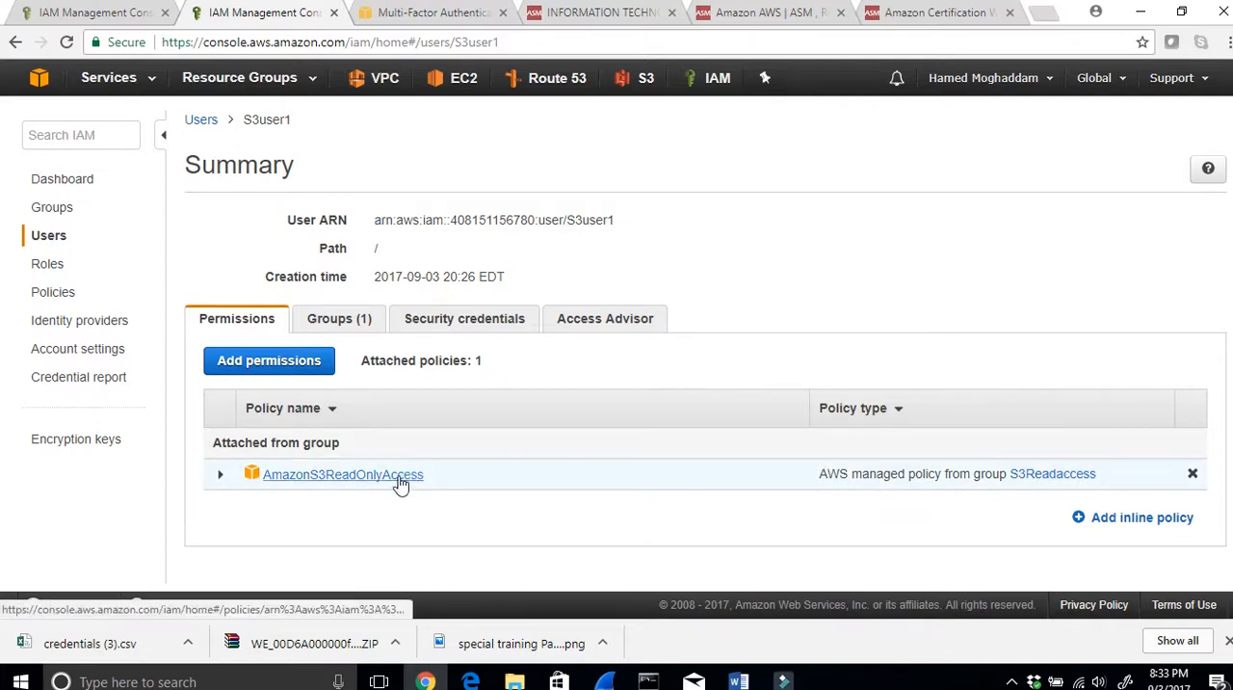
pyautogui.click(347, 327)
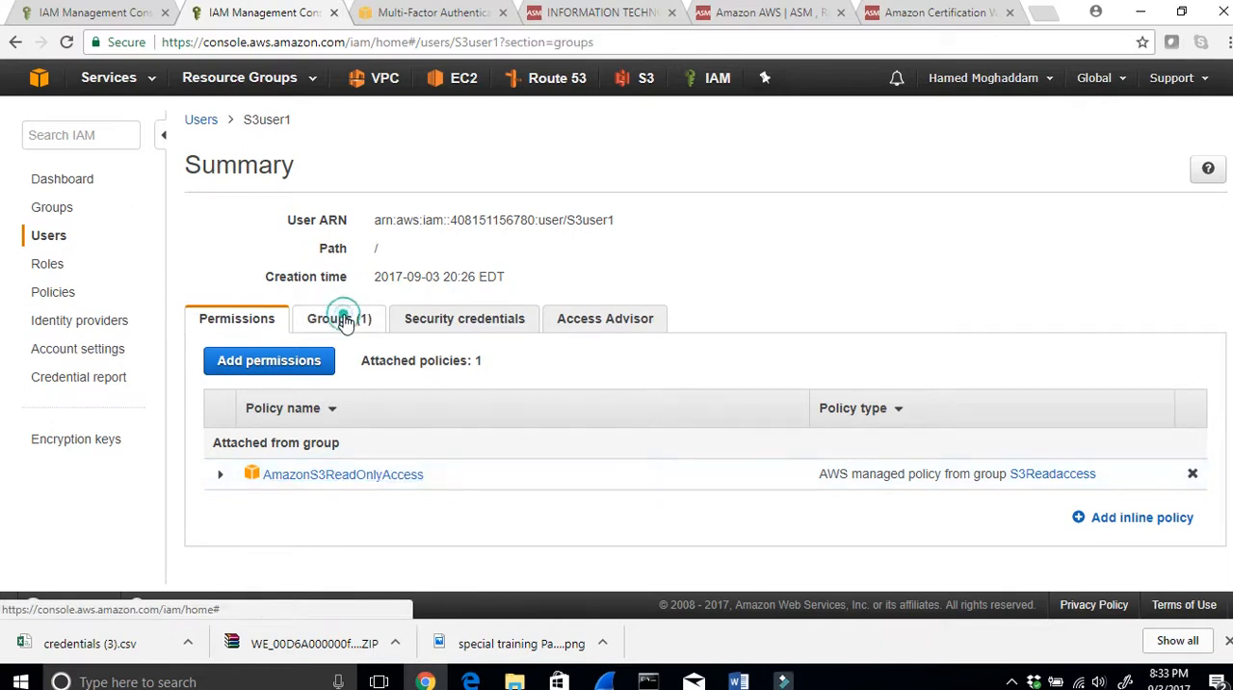
pyautogui.click(437, 327)
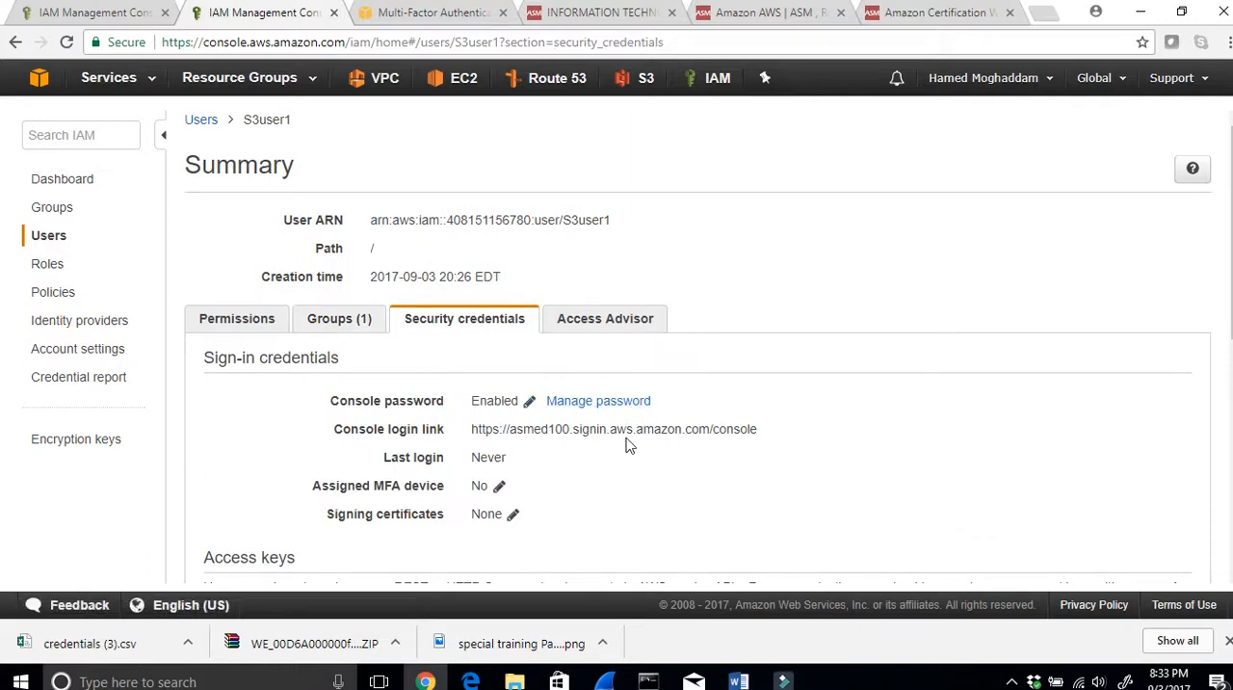
pyautogui.click(619, 403)
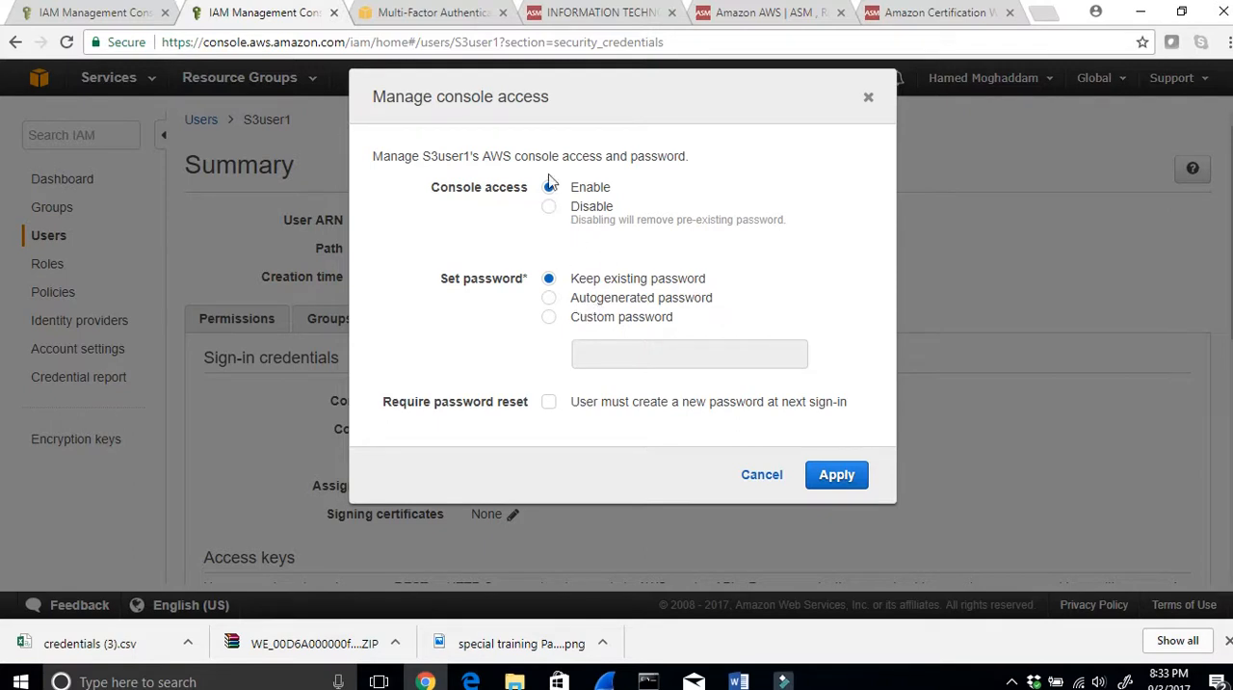
pyautogui.click(761, 475)
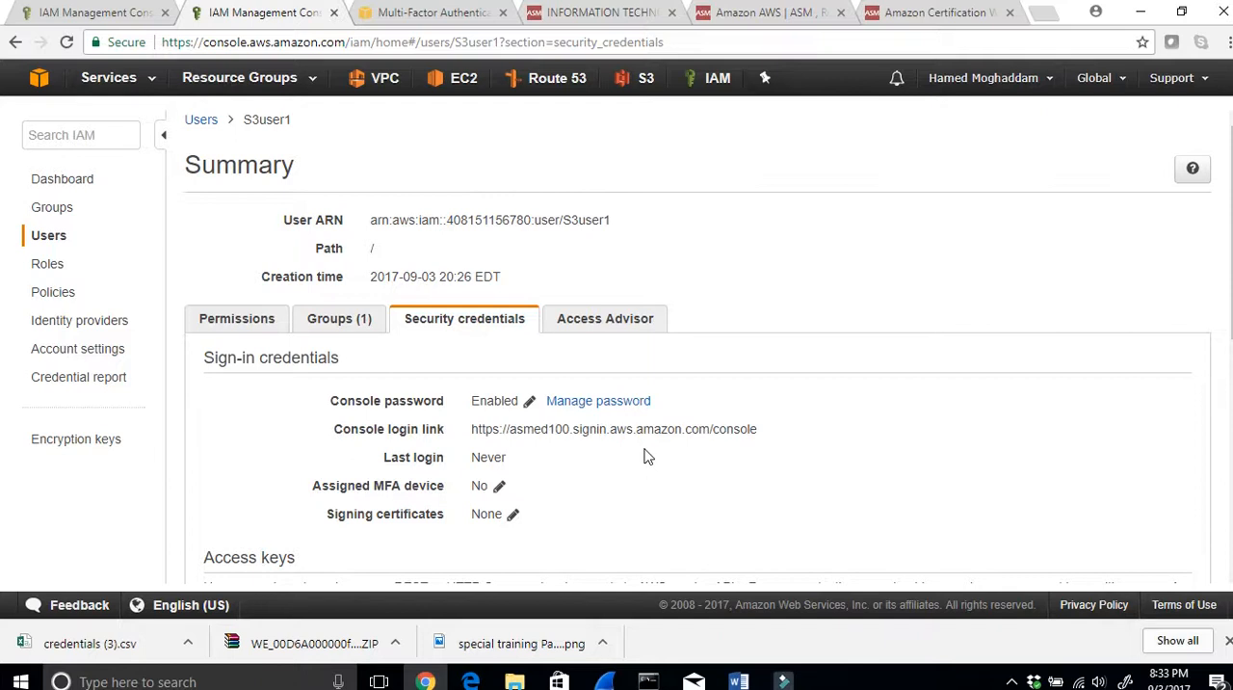
# Step: Create a new access key for S3user1 and highlight the note about viewing or downloading the secret key only once
pyautogui.scroll(-2, 646, 455)
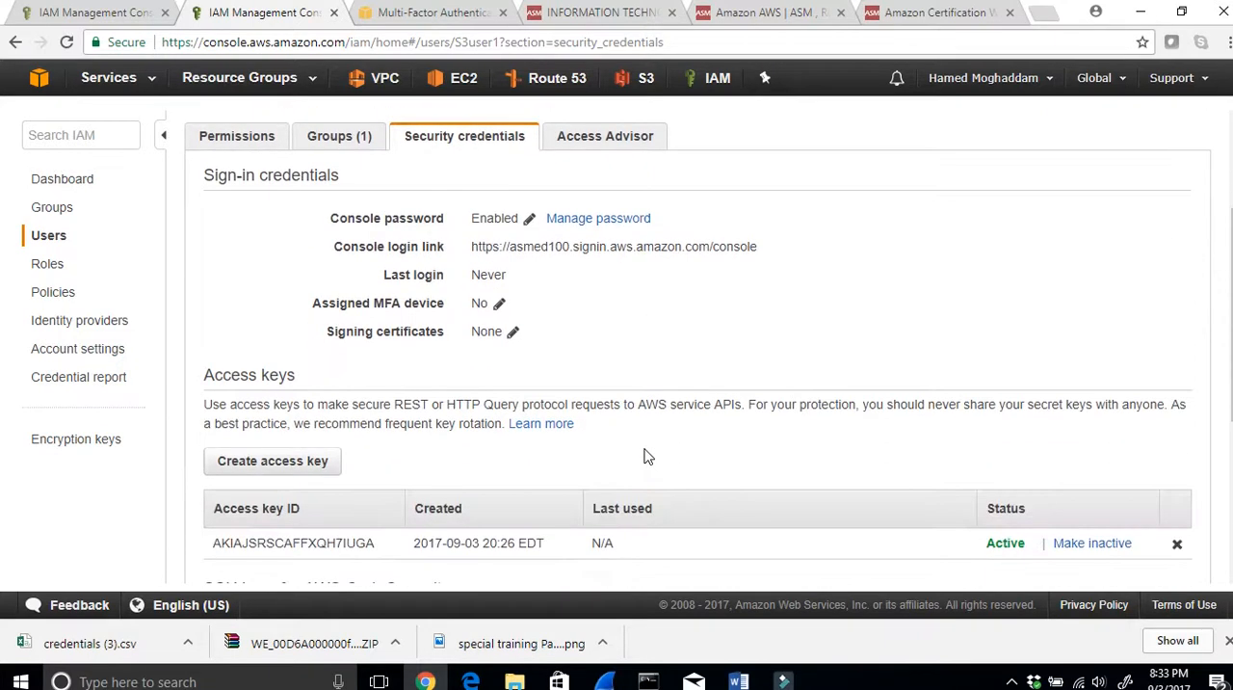
pyautogui.click(308, 467)
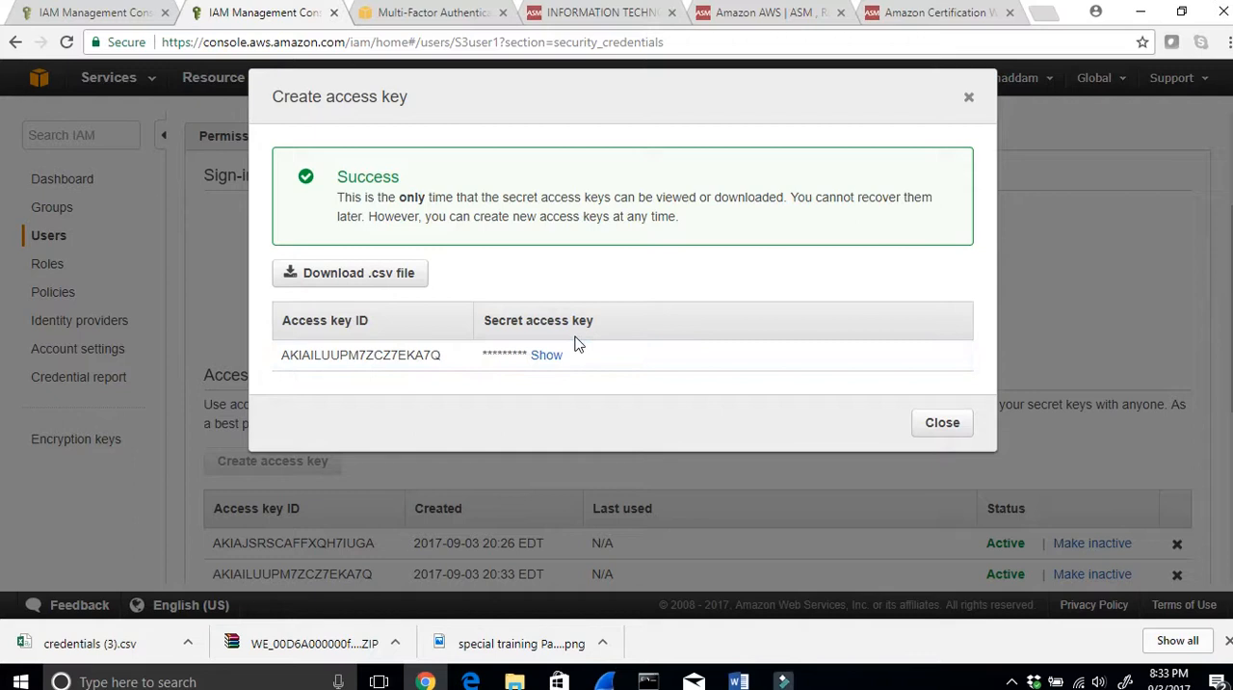
pyautogui.moveTo(396, 197); pyautogui.dragTo(663, 202)
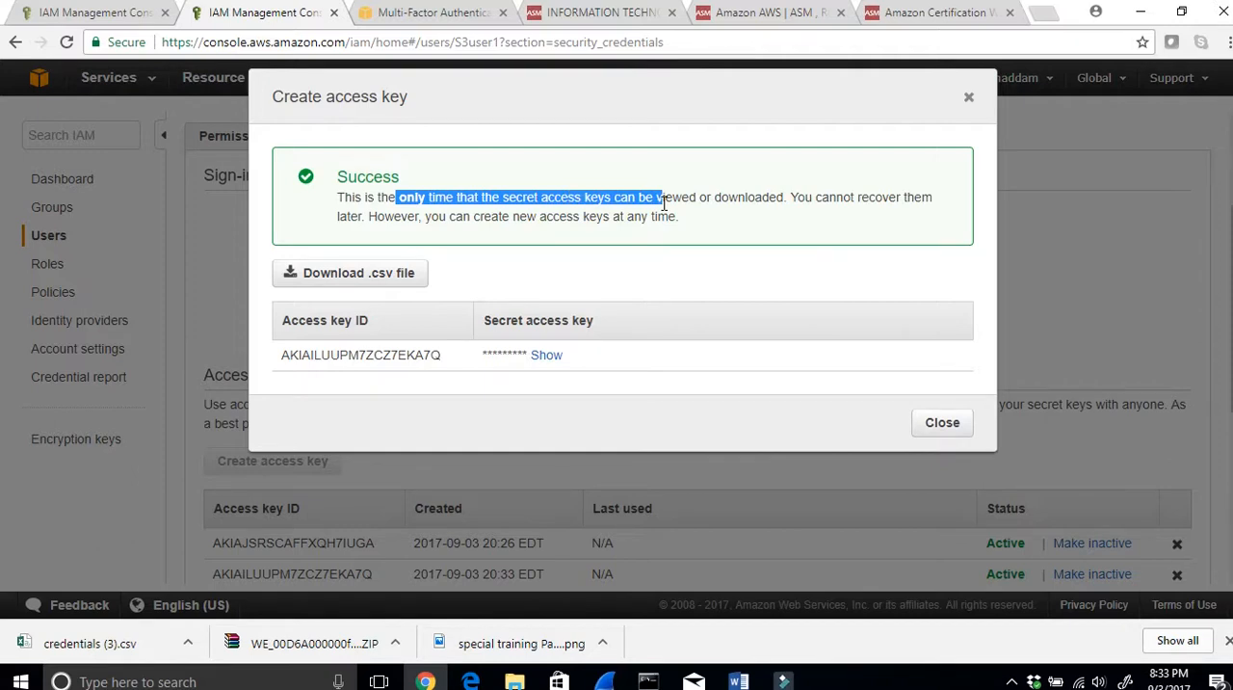
# Step: Download the new access key's .csv file and show it in its Downloads folder
pyautogui.click(369, 274)
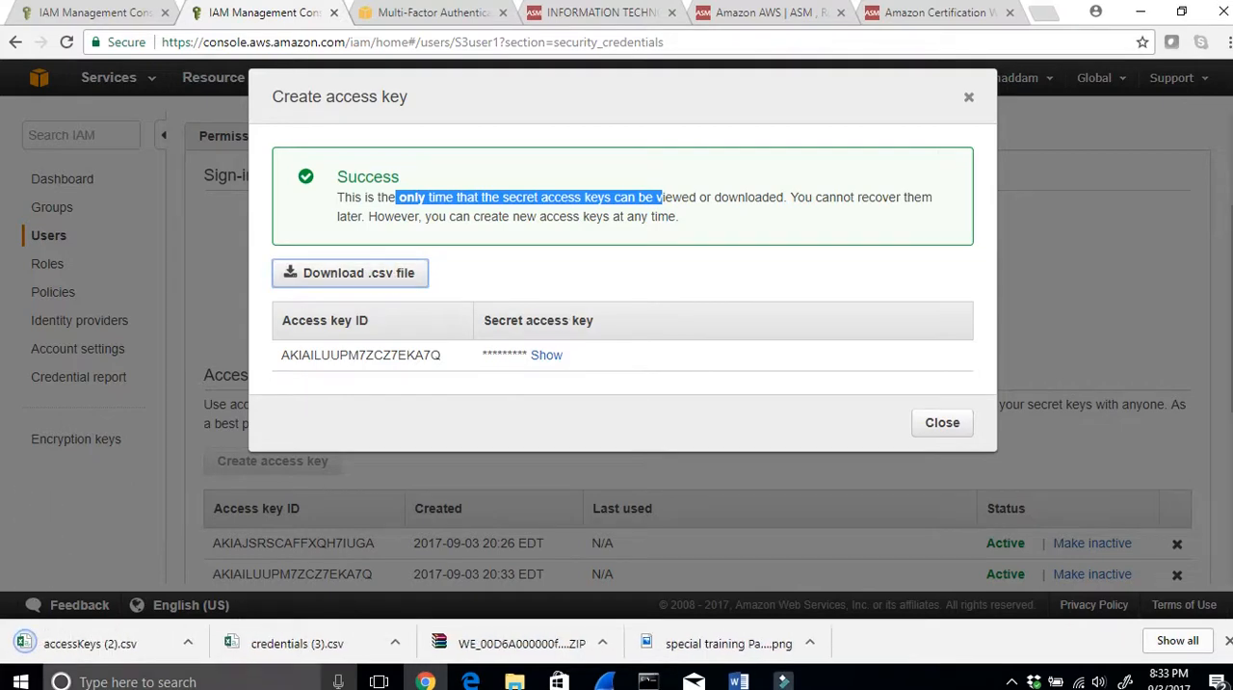
pyautogui.click(188, 643)
pyautogui.click(241, 581)
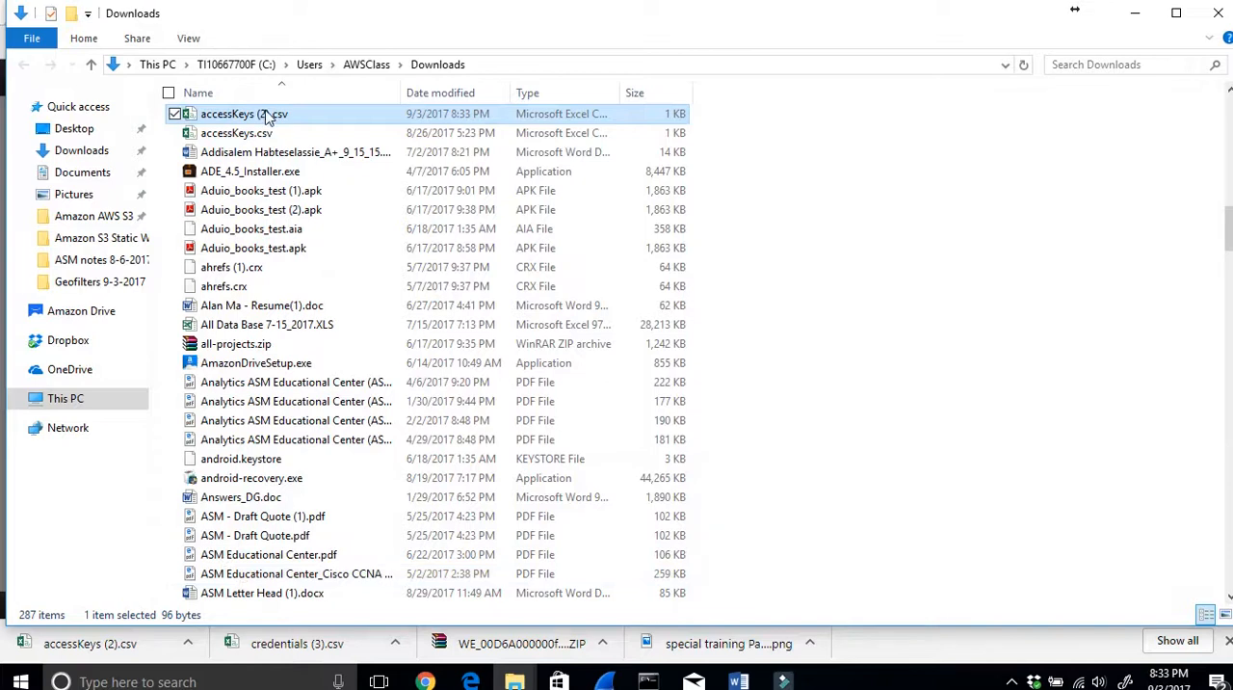
# Step: Copy accessKeys (2).csv from Downloads into the "Amazon IAM user , group , policy 9-3-2017" folder
pyautogui.rightClick(267, 113)
pyautogui.click(118, 537)
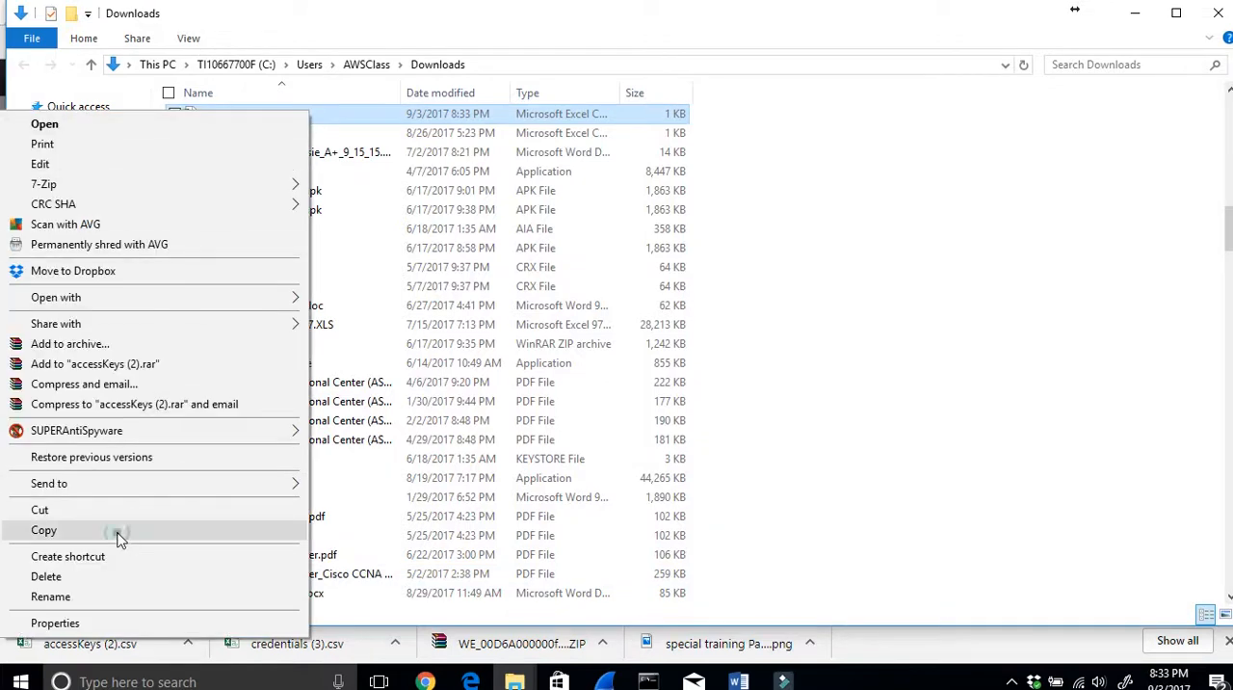
pyautogui.click(1135, 14)
pyautogui.click(942, 424)
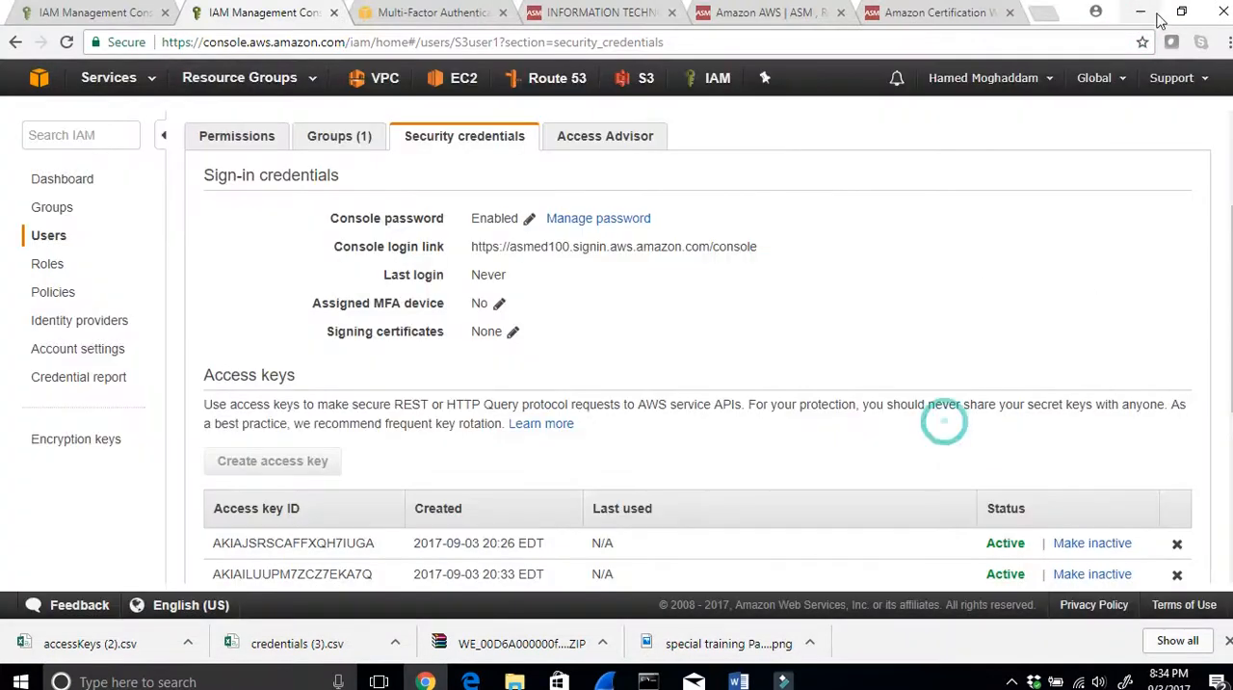
pyautogui.scroll(-1, 698, 430)
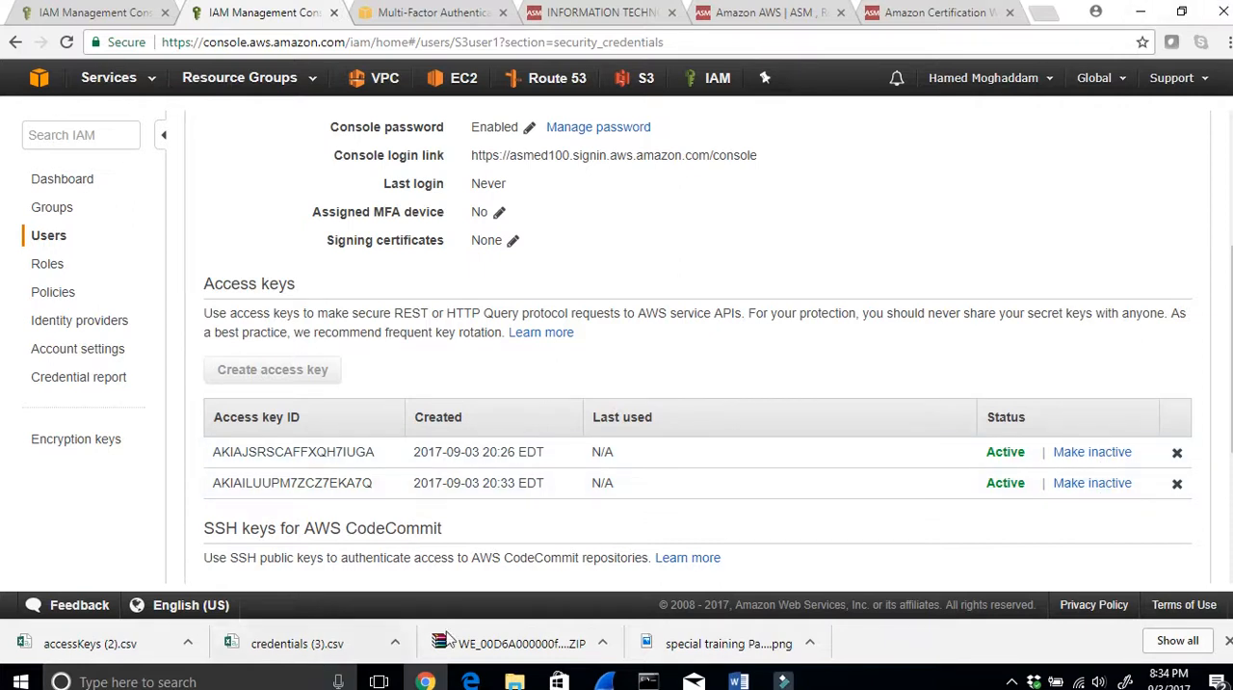
pyautogui.moveTo(513, 682)
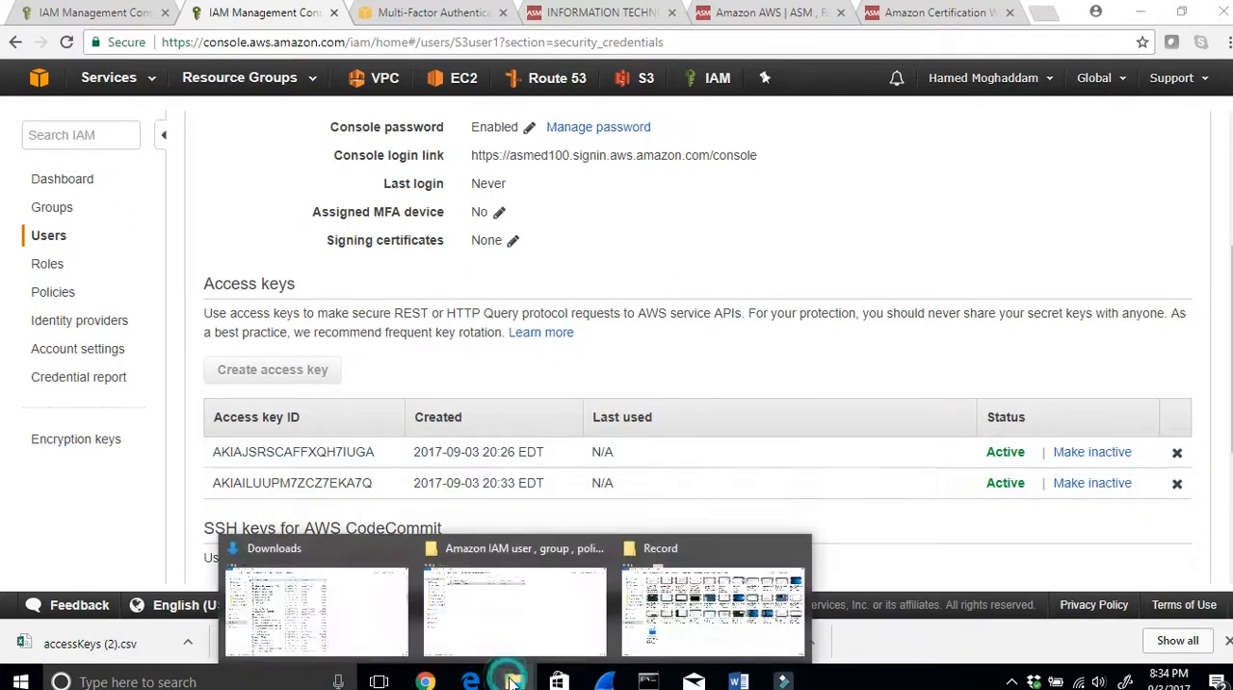
pyautogui.click(511, 609)
pyautogui.rightClick(244, 230)
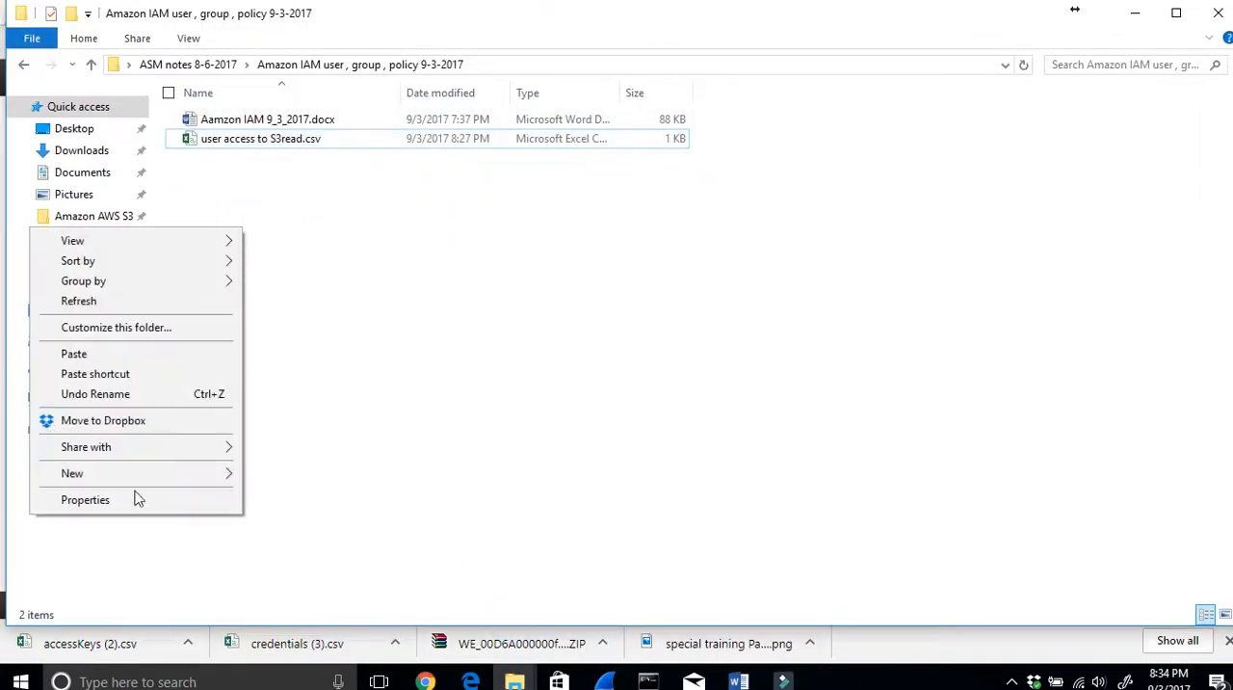
pyautogui.click(123, 354)
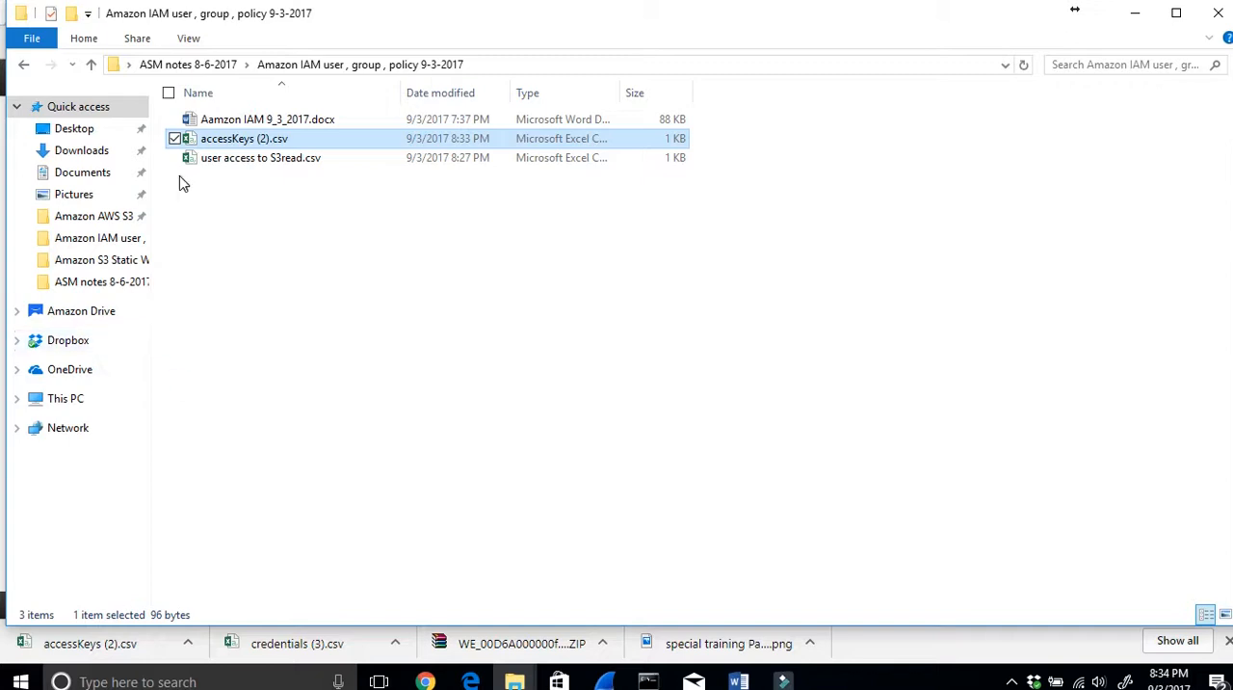
# Step: Rename the copied access key file as "user1 access Key updated 9_3-2017.csv"
pyautogui.click(238, 141)
pyautogui.rightClick(238, 140)
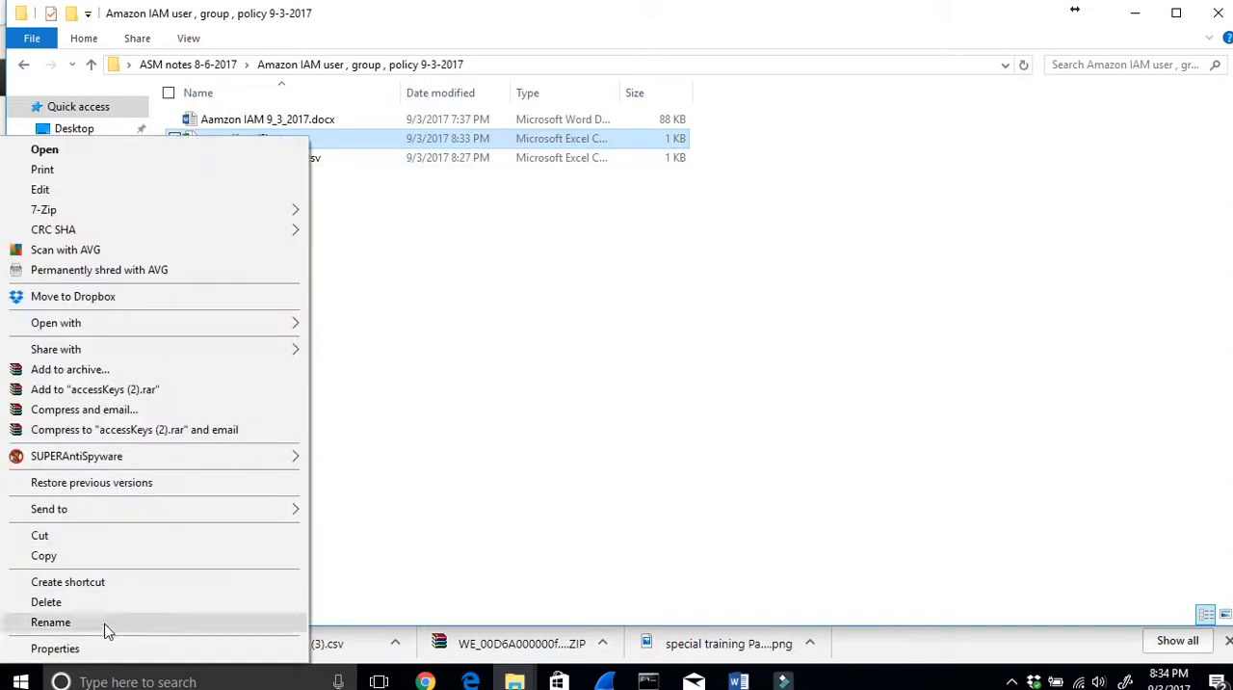
pyautogui.click(98, 624)
pyautogui.write('us')
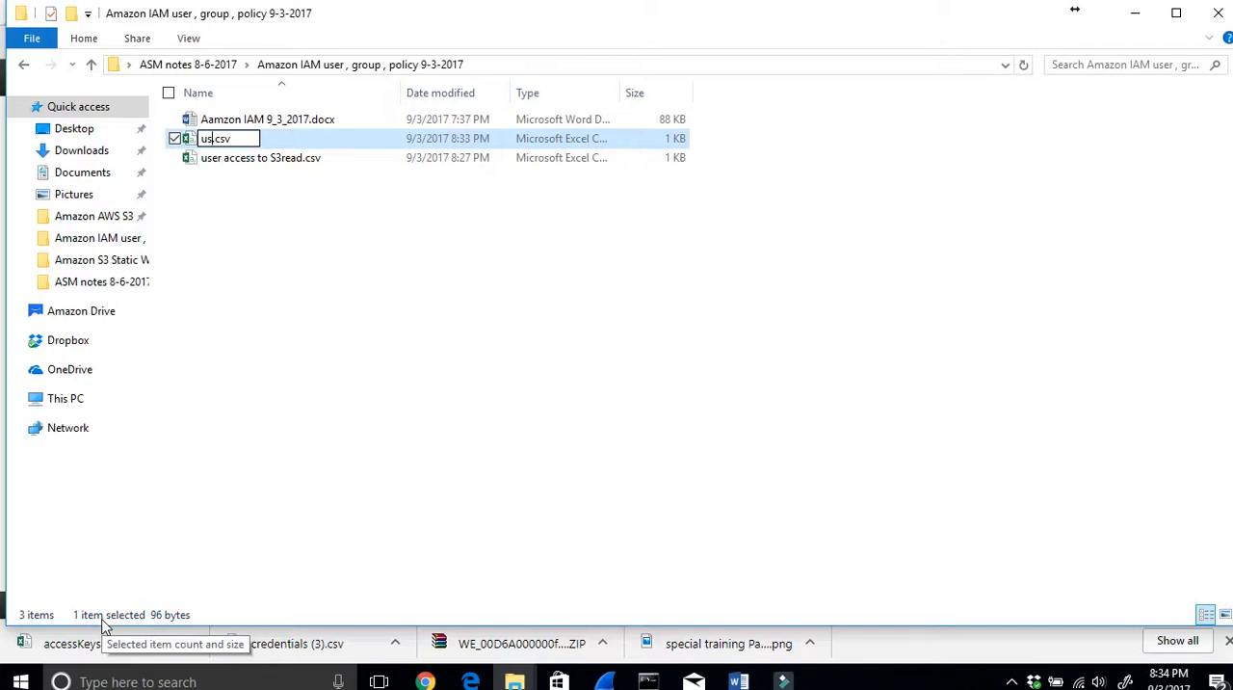
pyautogui.write('1 access')
pyautogui.write(' Key')
pyautogui.write(' updated')
pyautogui.write(' 9_3-2017')
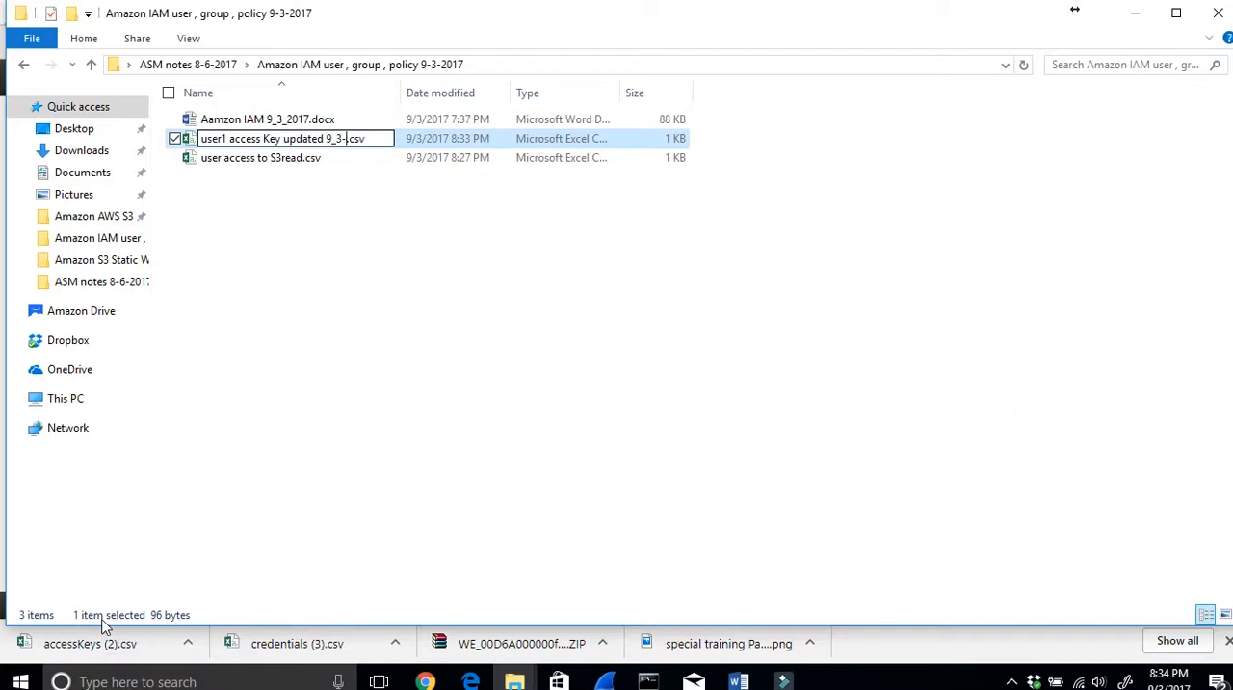
pyautogui.press('Return')
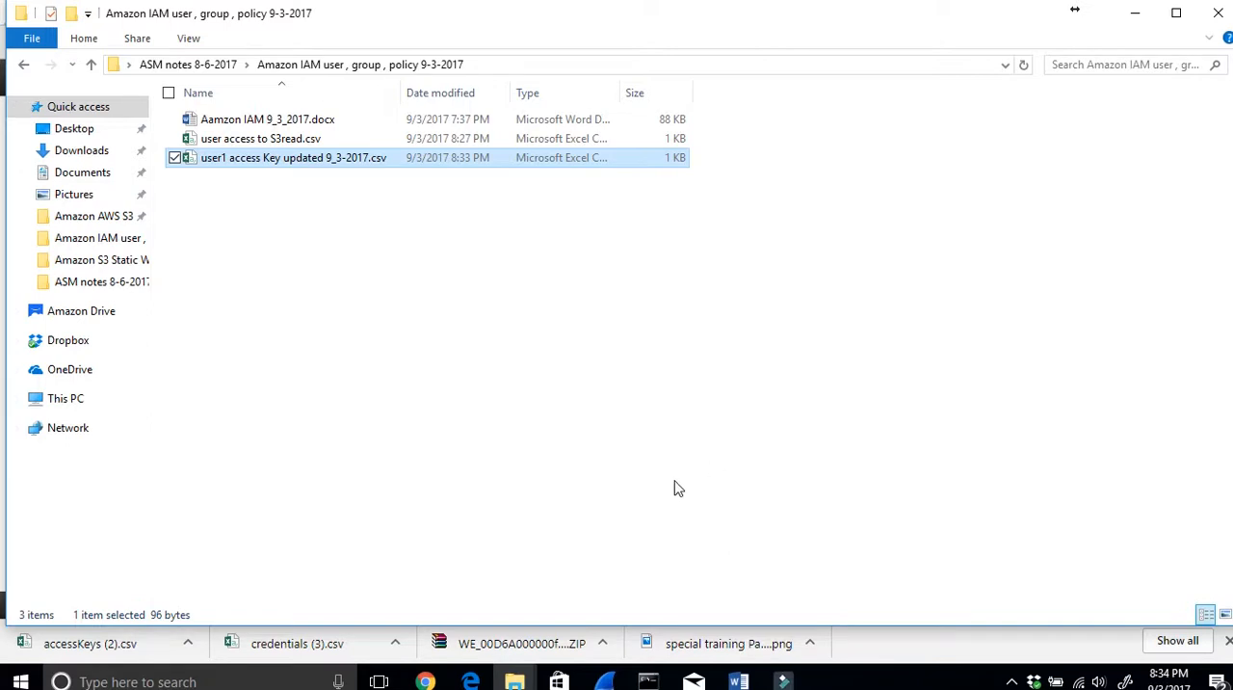
# Step: Return to S3user1 in the AWS console in Chrome and review the user's group membership and attached permissions
pyautogui.click(425, 681)
pyautogui.scroll(3, 569, 324)
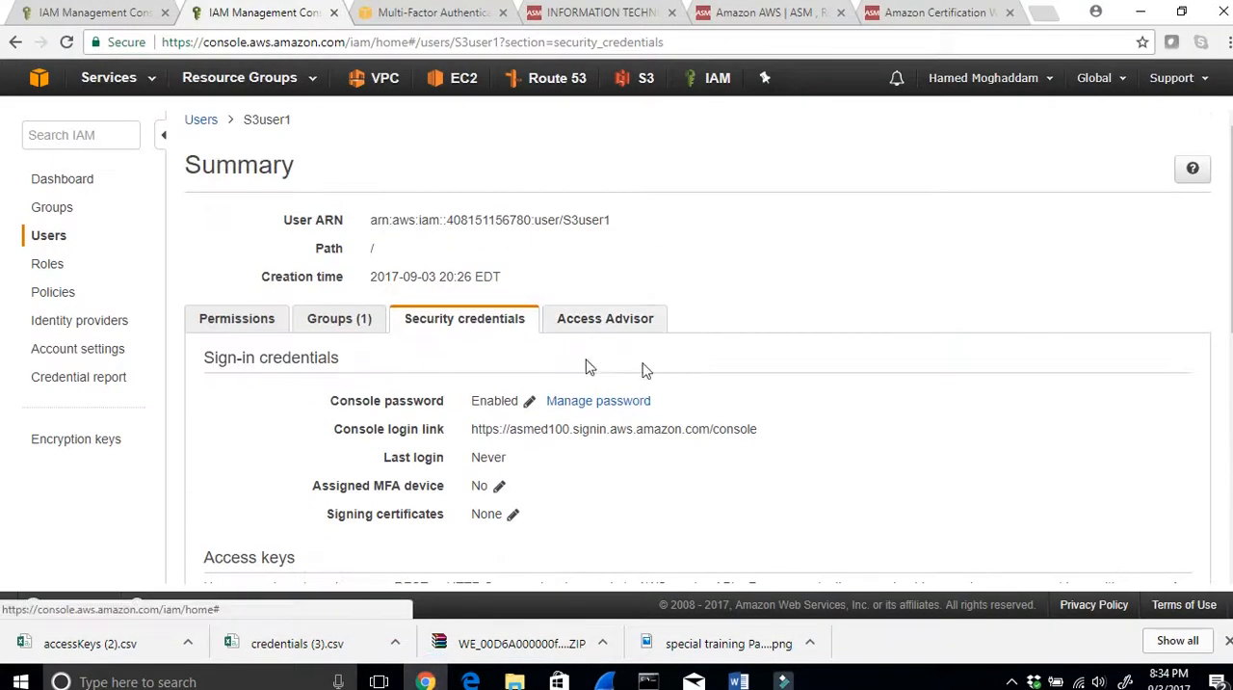
pyautogui.click(345, 325)
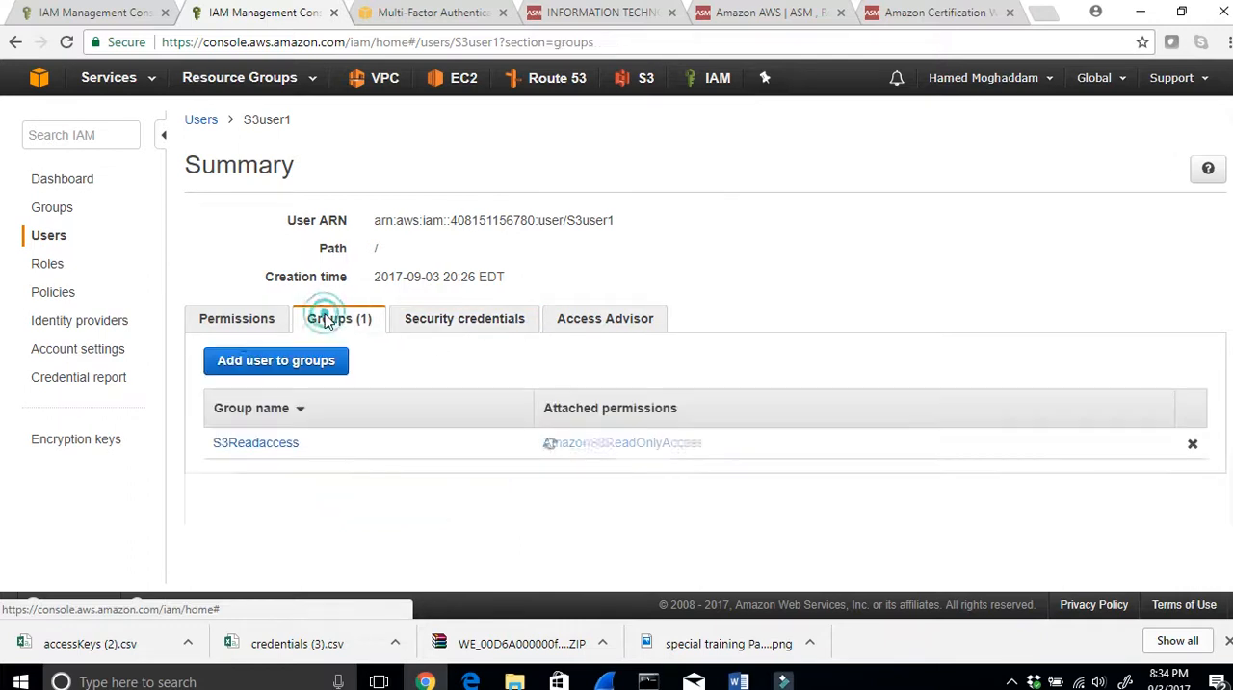
pyautogui.click(221, 326)
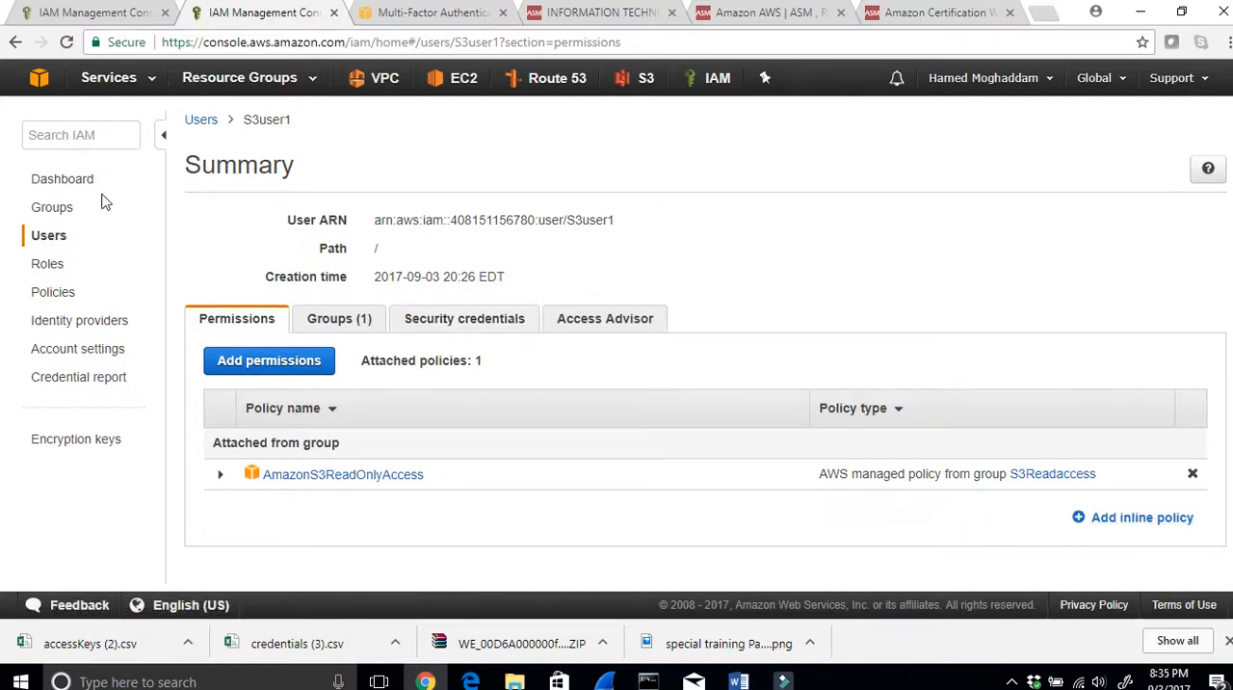
# Step: View the IAM roles list, highlight the Roles definition in the Word lab notes, and return to the console
pyautogui.click(40, 273)
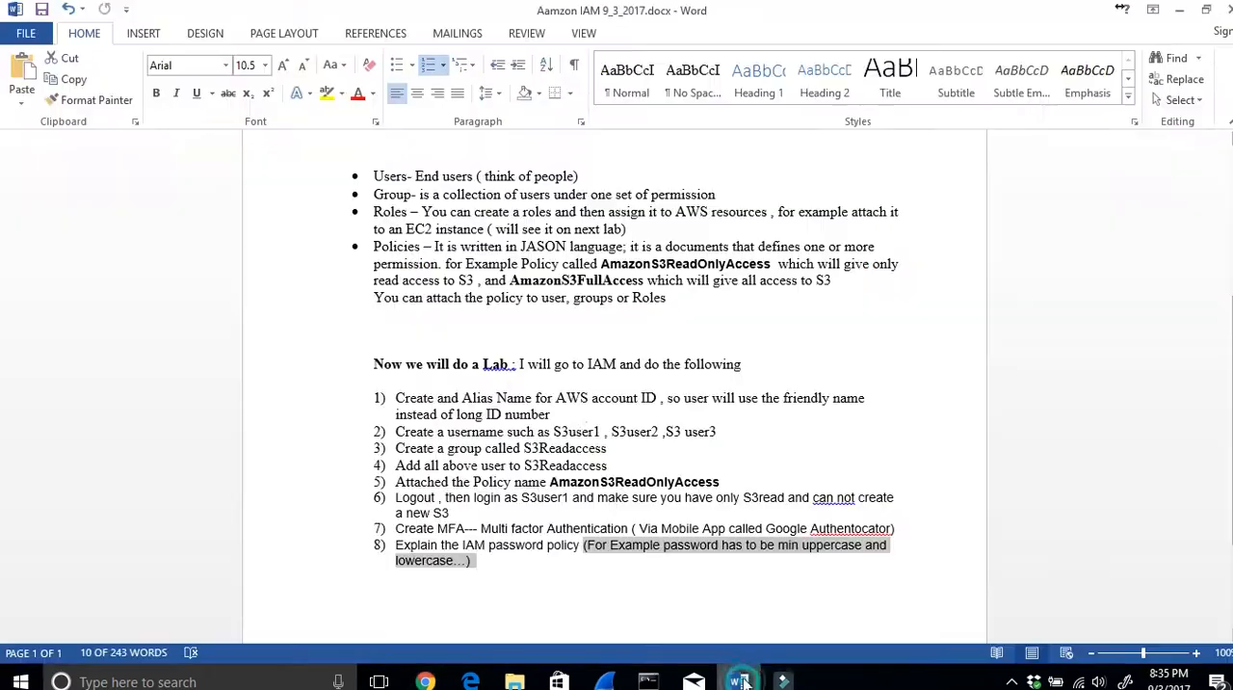
pyautogui.click(738, 681)
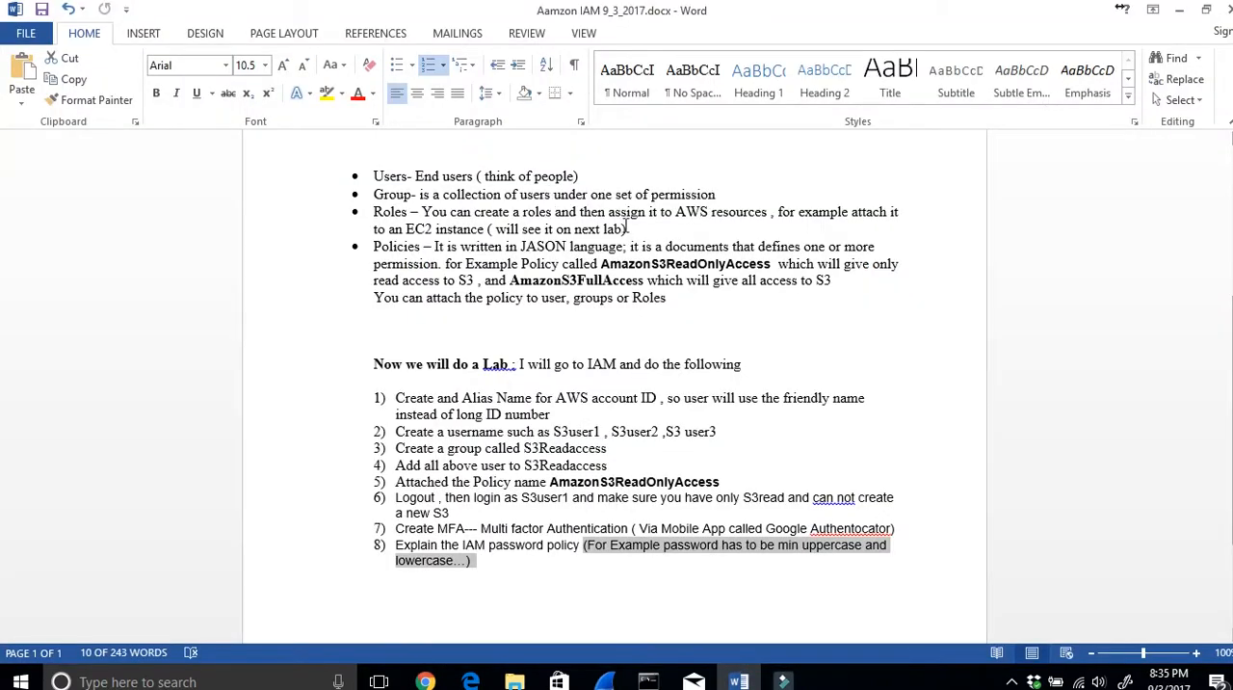
pyautogui.moveTo(627, 228); pyautogui.dragTo(366, 212)
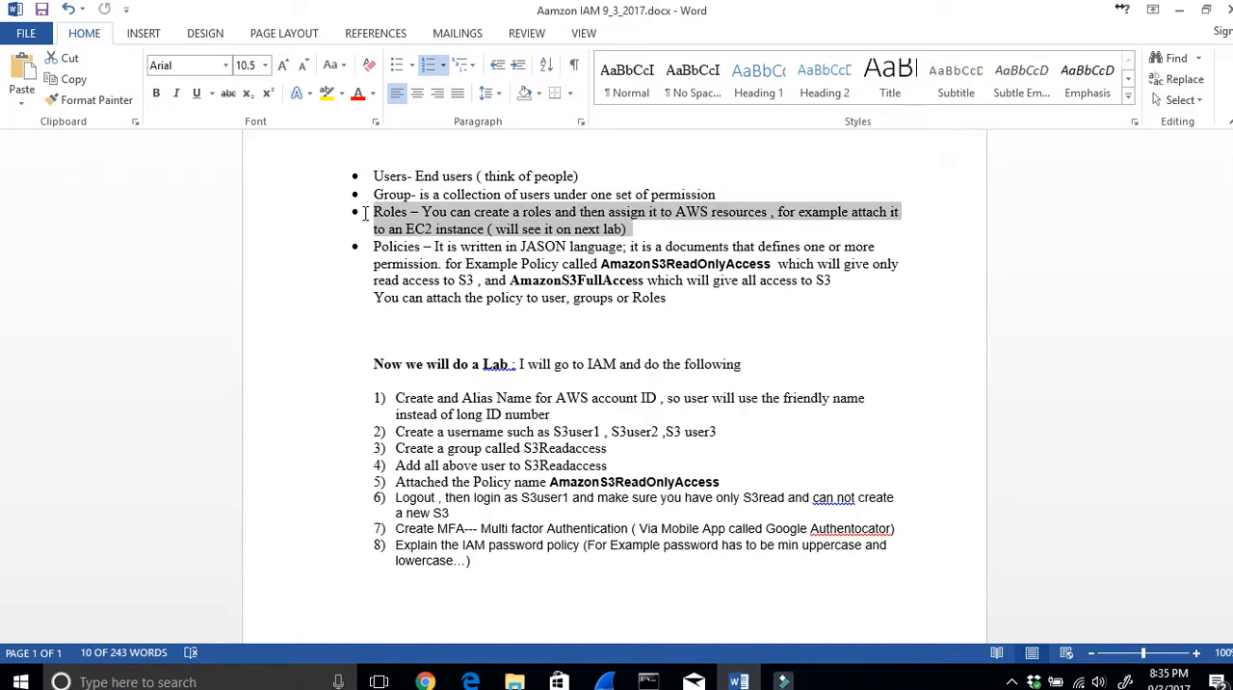
pyautogui.click(1179, 10)
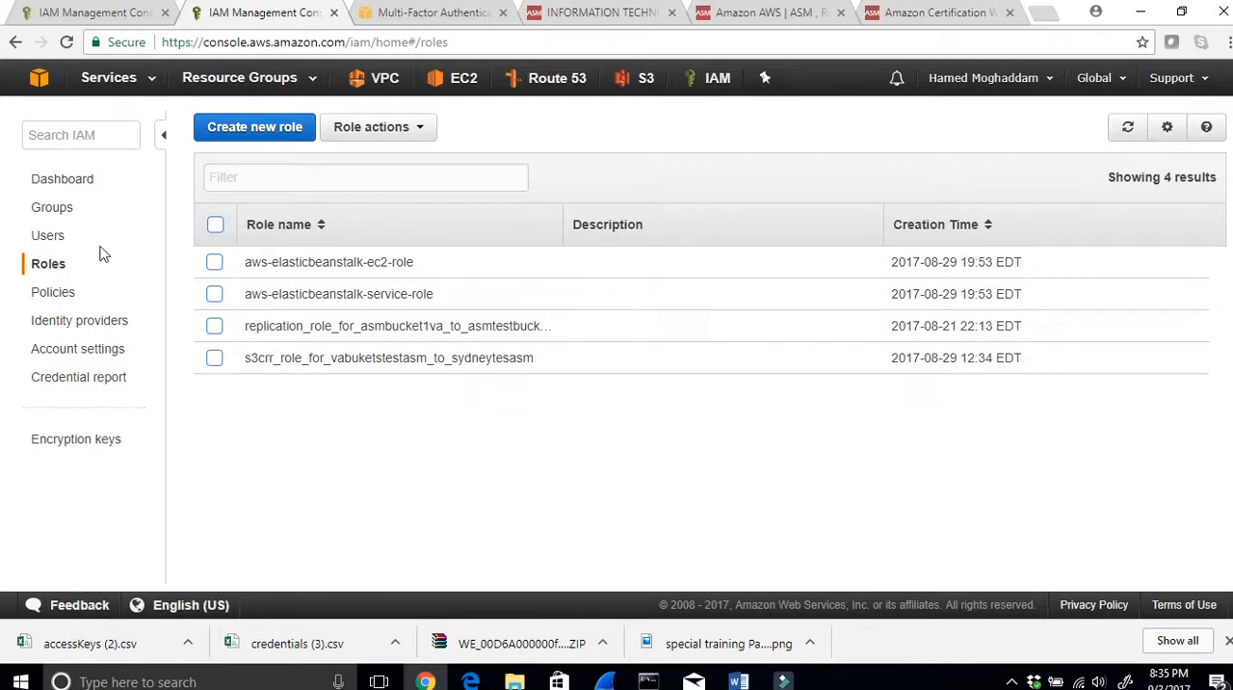
# Step: Review the IAM users list, copy the IAM users sign-in link from the dashboard, and open it in a new browser tab
pyautogui.click(48, 235)
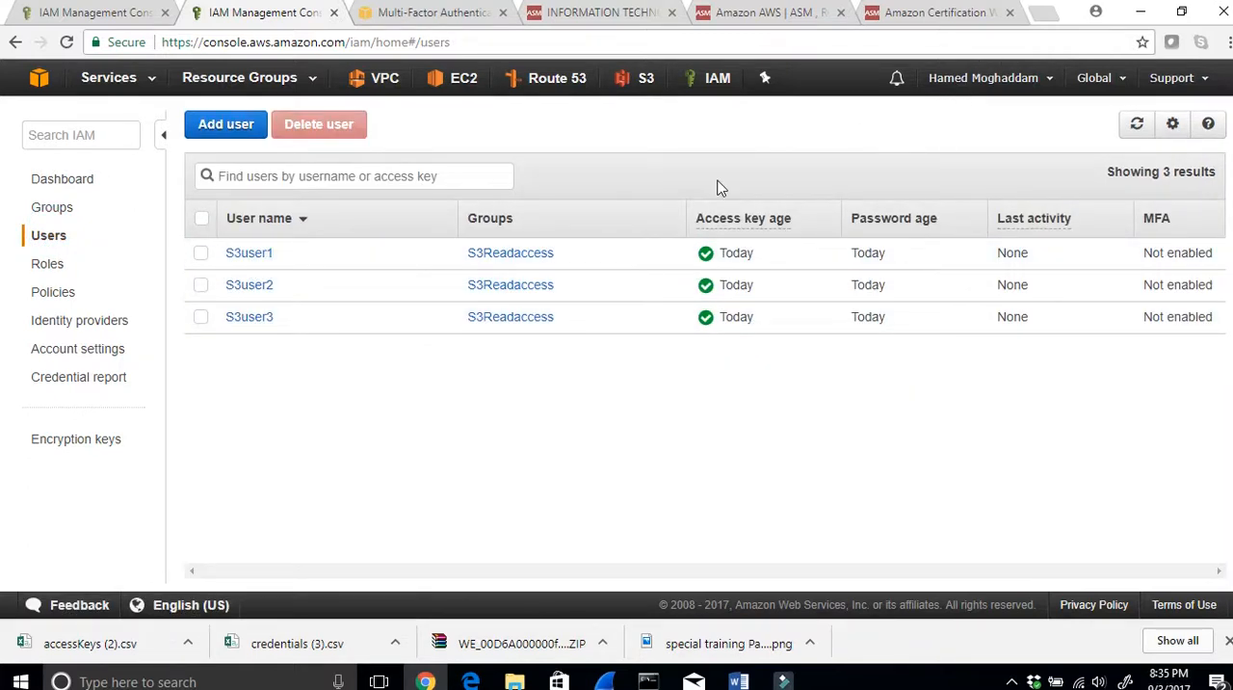
pyautogui.click(1046, 81)
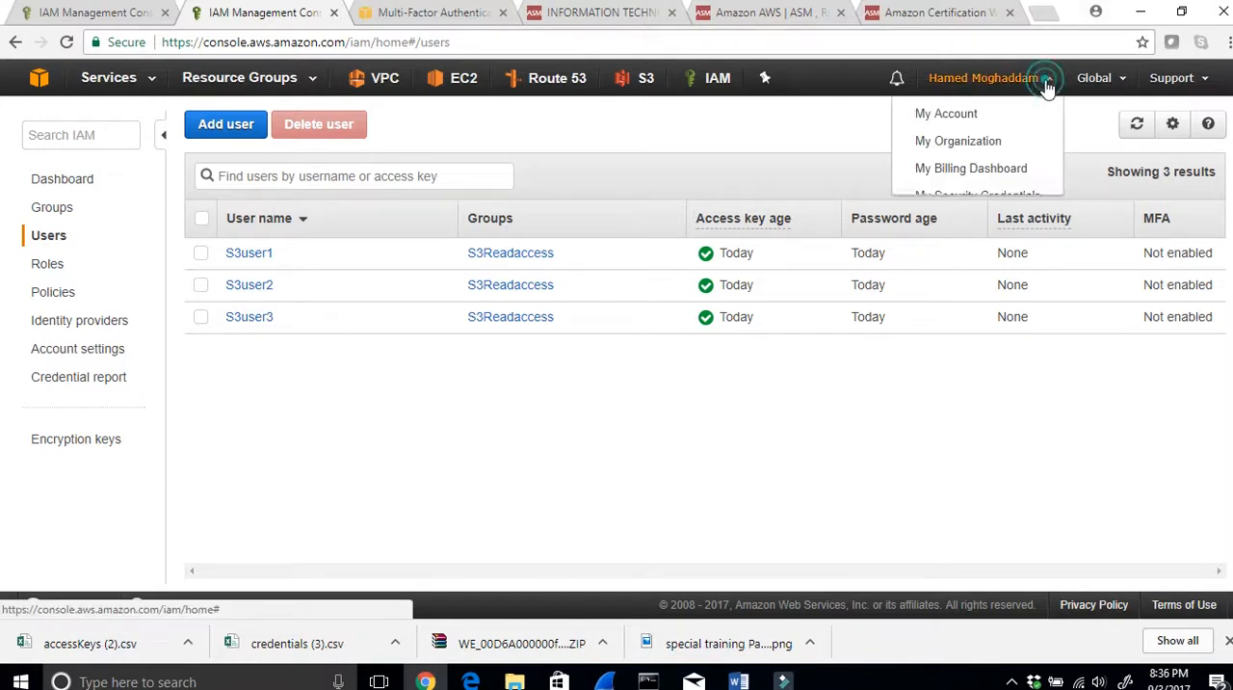
pyautogui.click(53, 181)
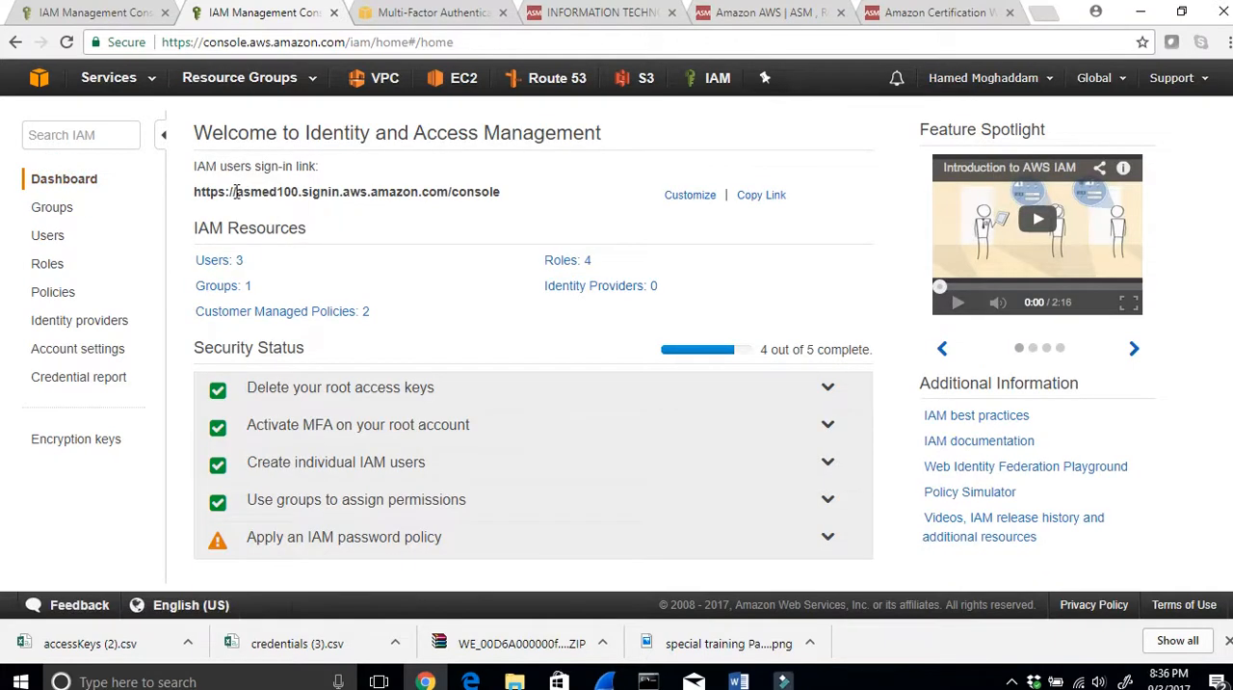
pyautogui.moveTo(501, 194); pyautogui.dragTo(195, 195)
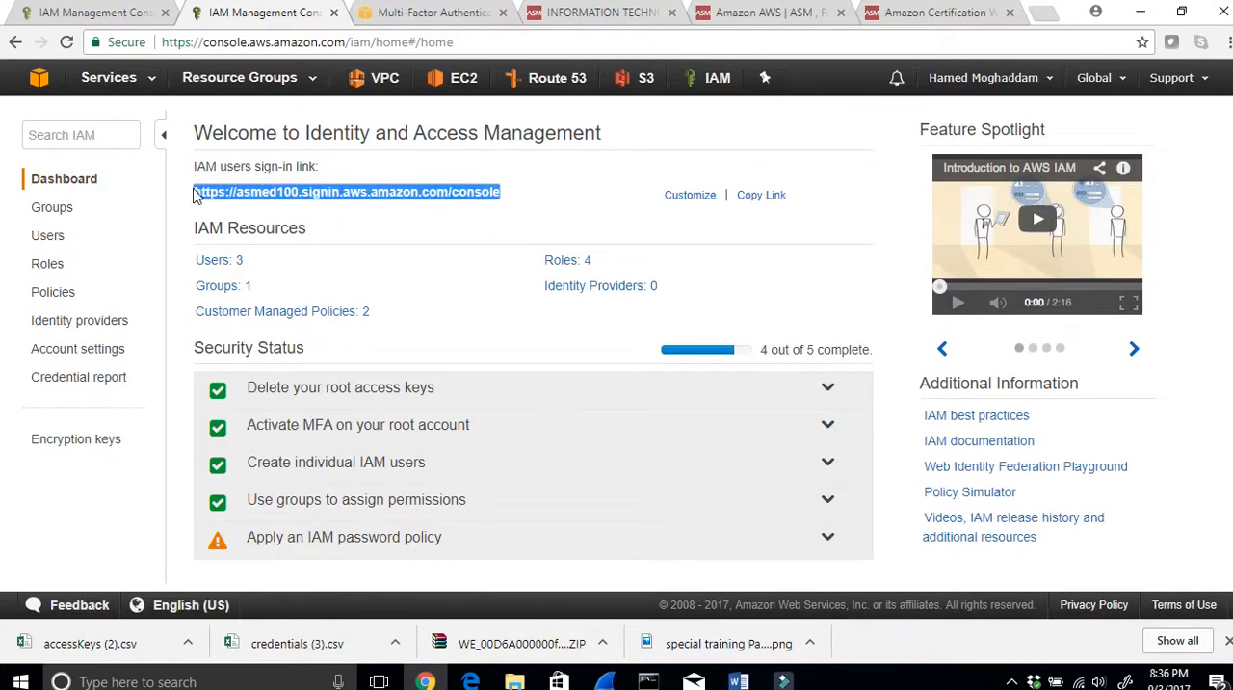
pyautogui.rightClick(253, 185)
pyautogui.click(289, 199)
pyautogui.click(1043, 13)
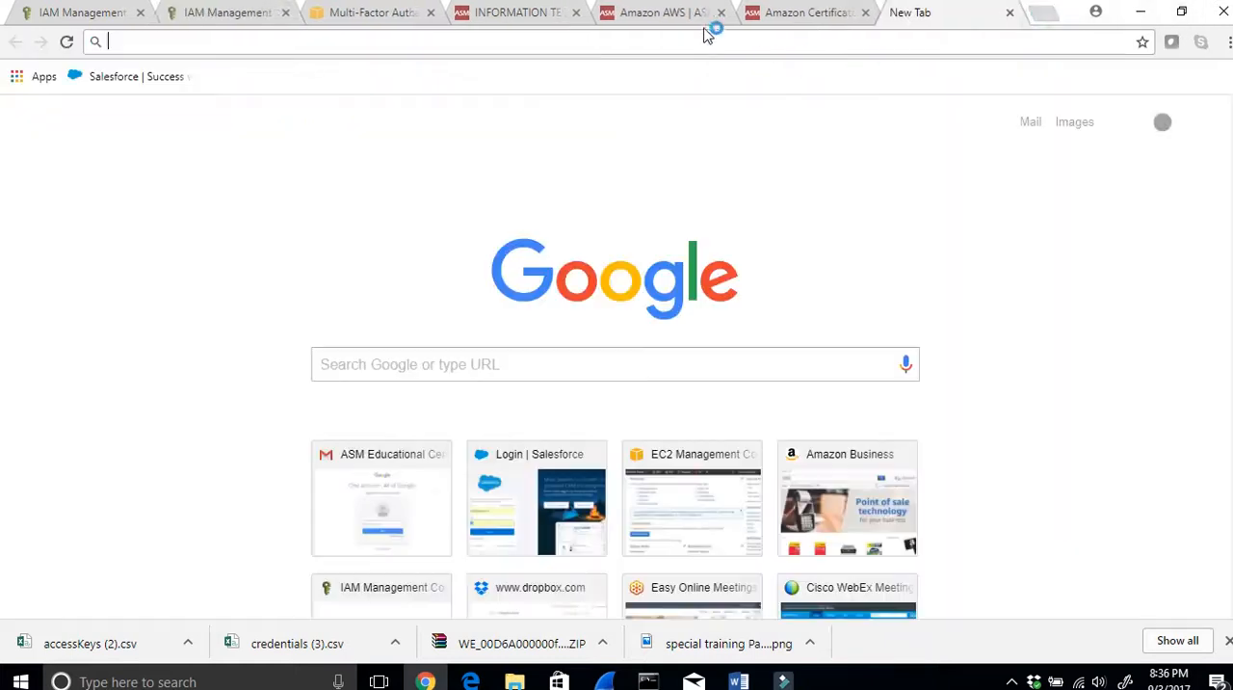
pyautogui.rightClick(692, 39)
pyautogui.click(744, 149)
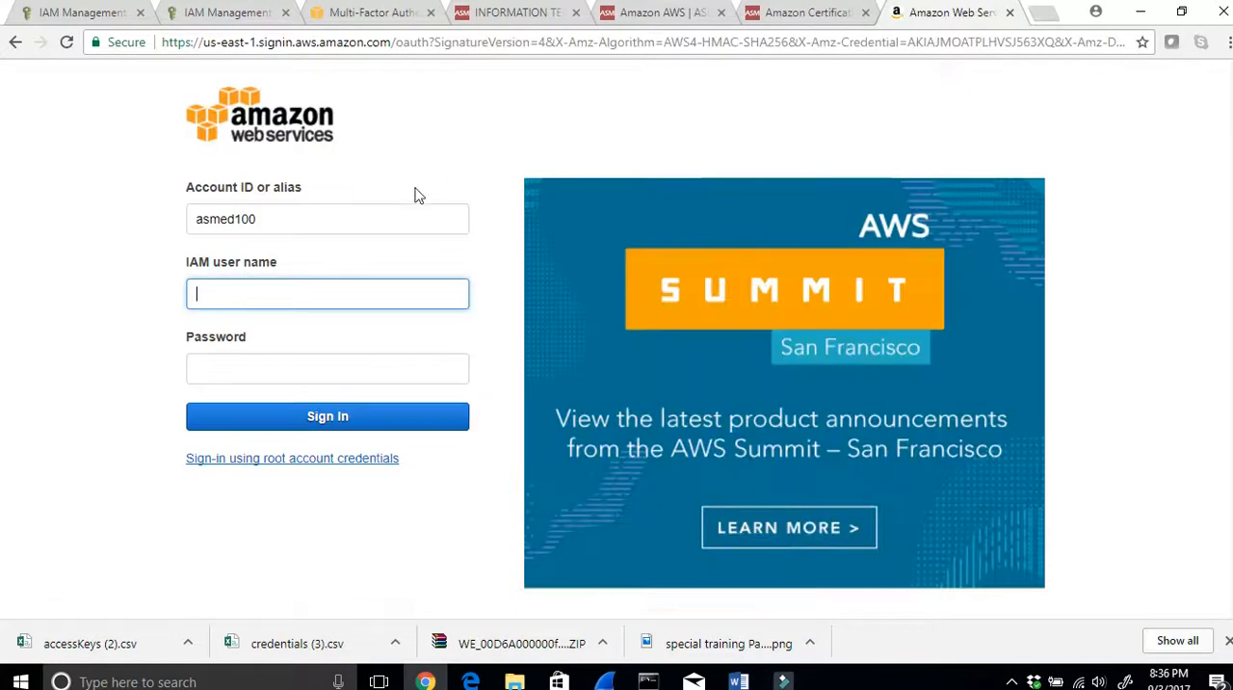
# Step: Sign in to the console as S3user1 with the account password, dismissing the browser's offer to save it
pyautogui.moveTo(265, 219); pyautogui.dragTo(185, 231)
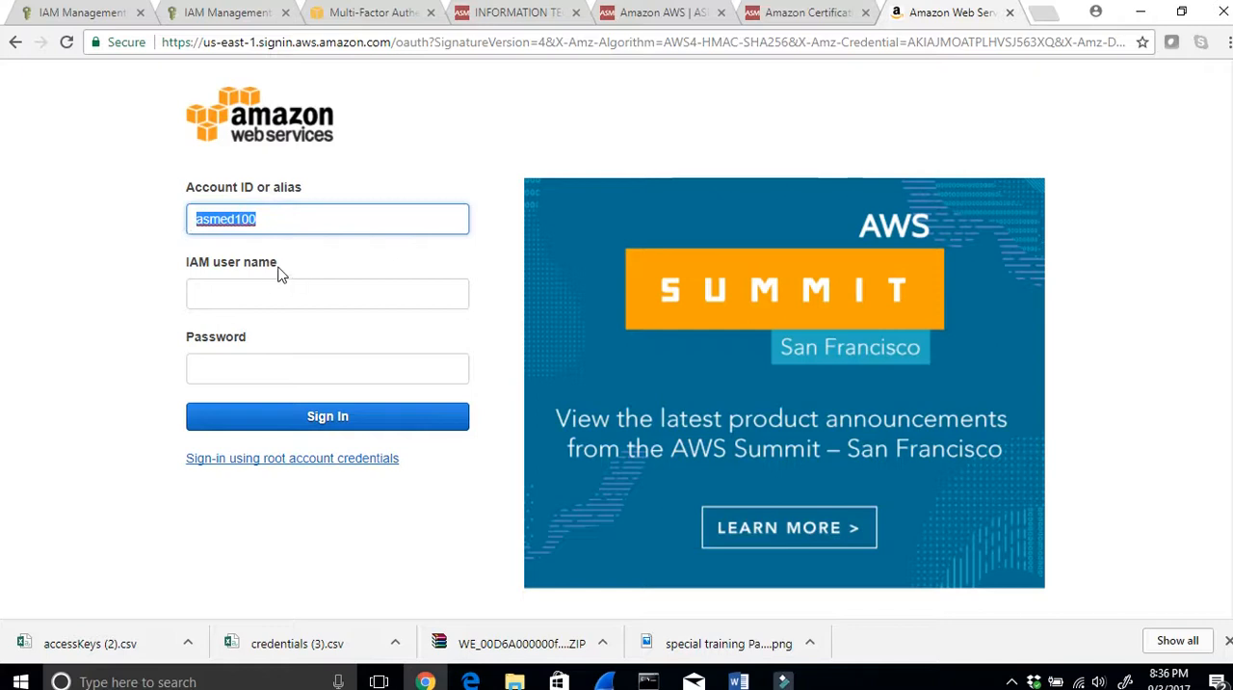
pyautogui.click(222, 300)
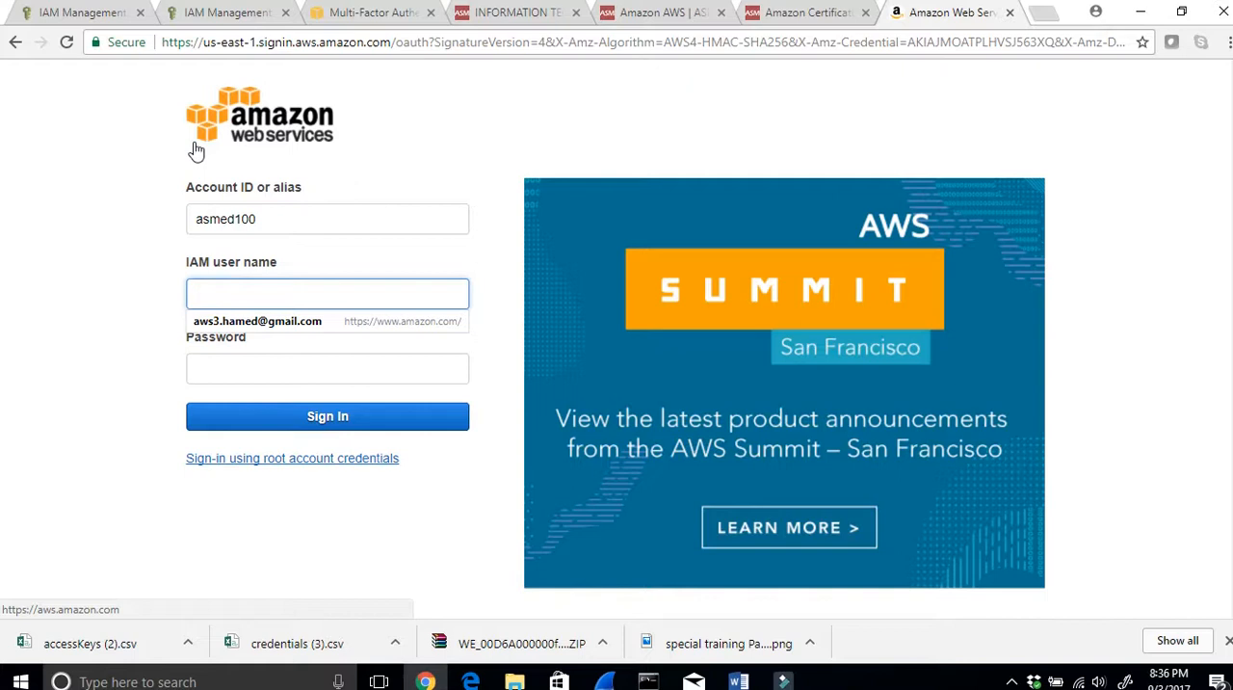
pyautogui.write('S3user1')
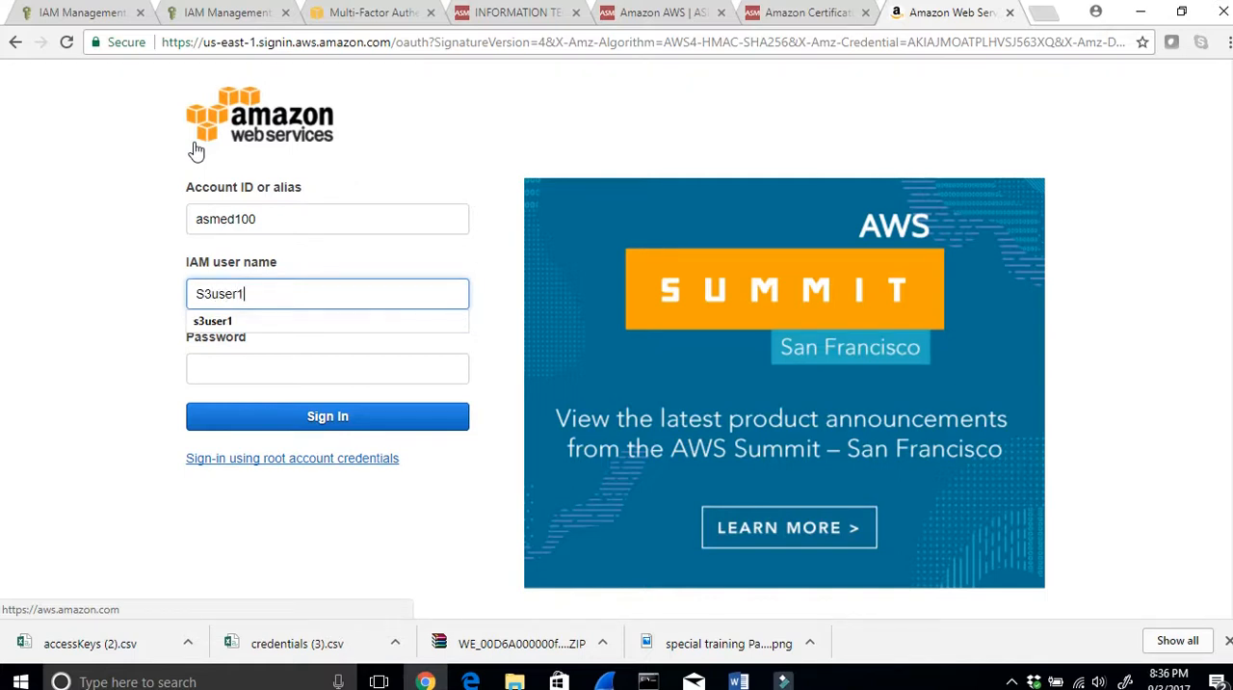
pyautogui.press('Tab')
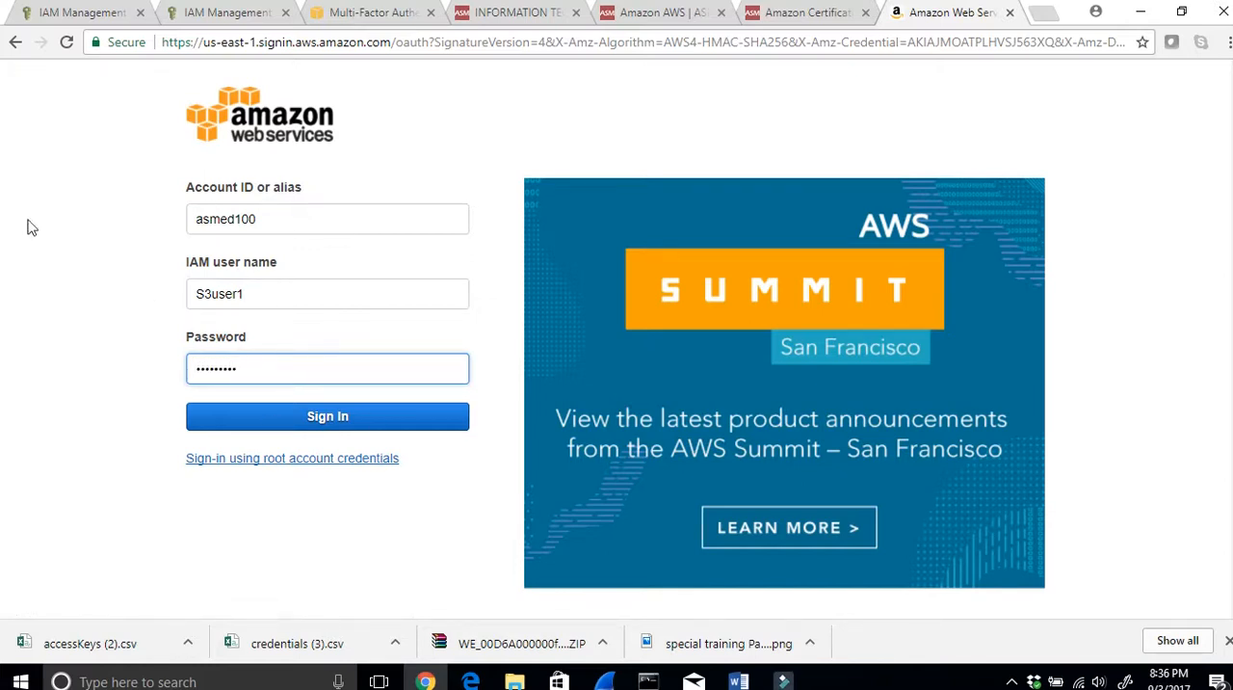
pyautogui.click(294, 426)
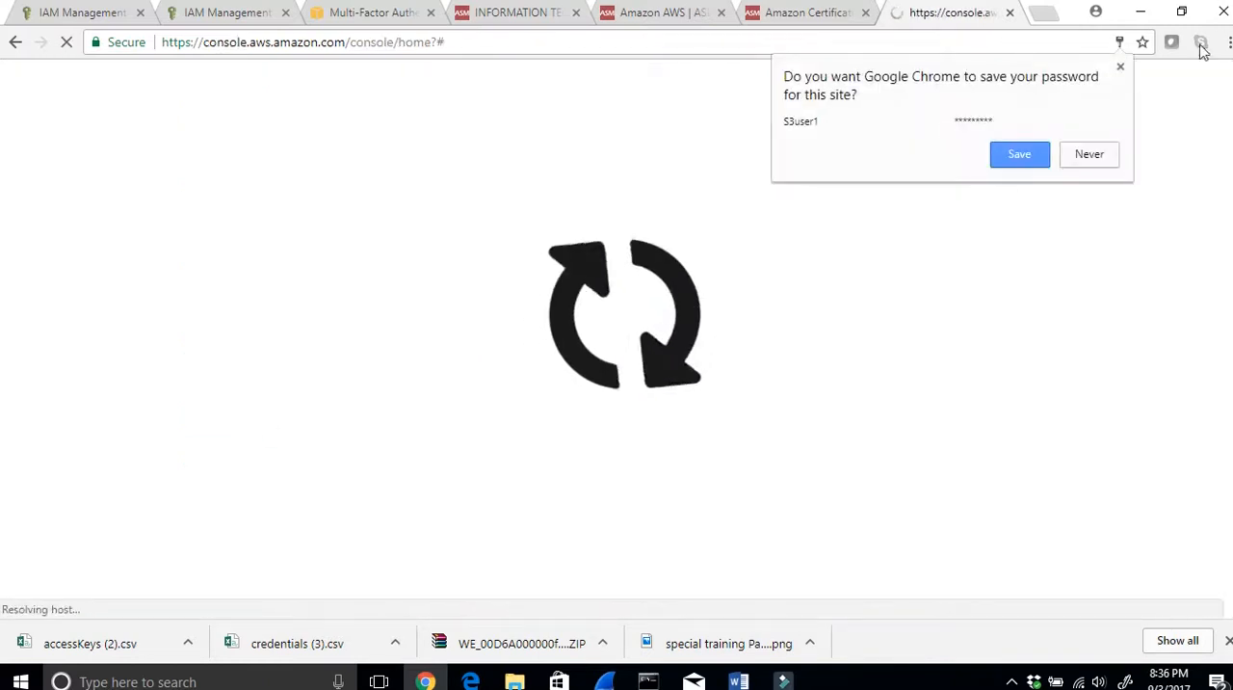
pyautogui.click(1120, 67)
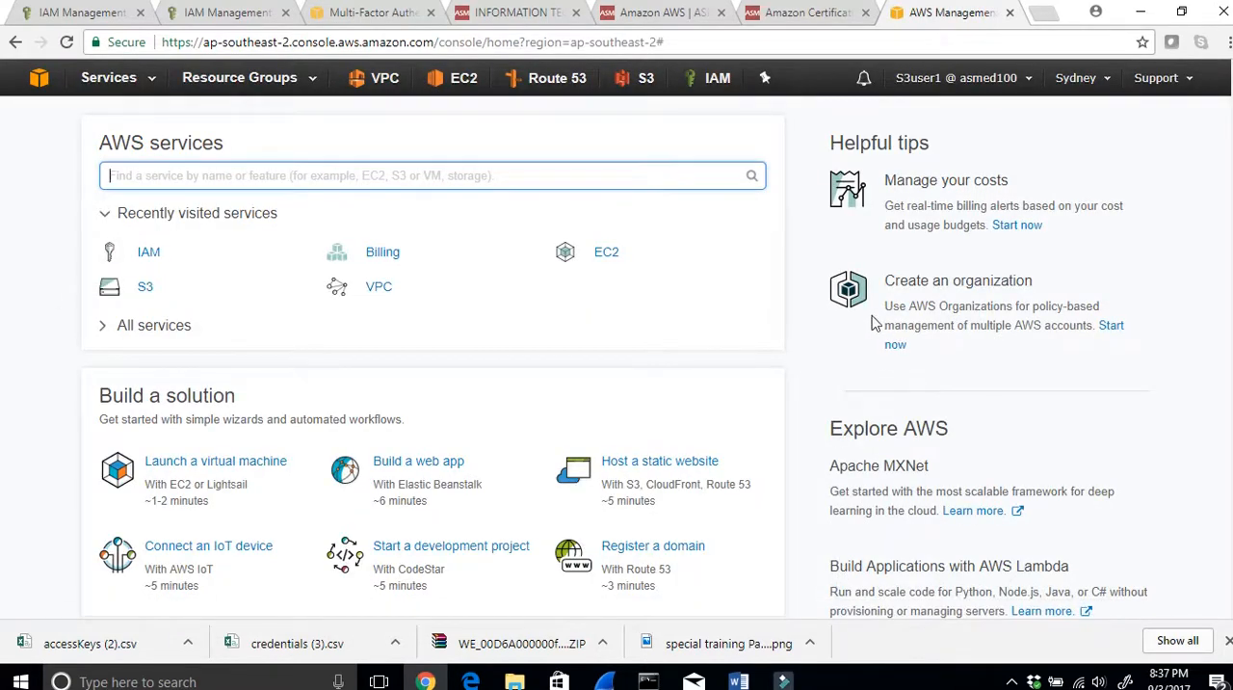
# Step: Check S3user1's access by viewing the EC2 dashboard and the details of ASM Letter Head.docx in the asmtestbucketva bucket, returning to the bucket list
pyautogui.click(607, 254)
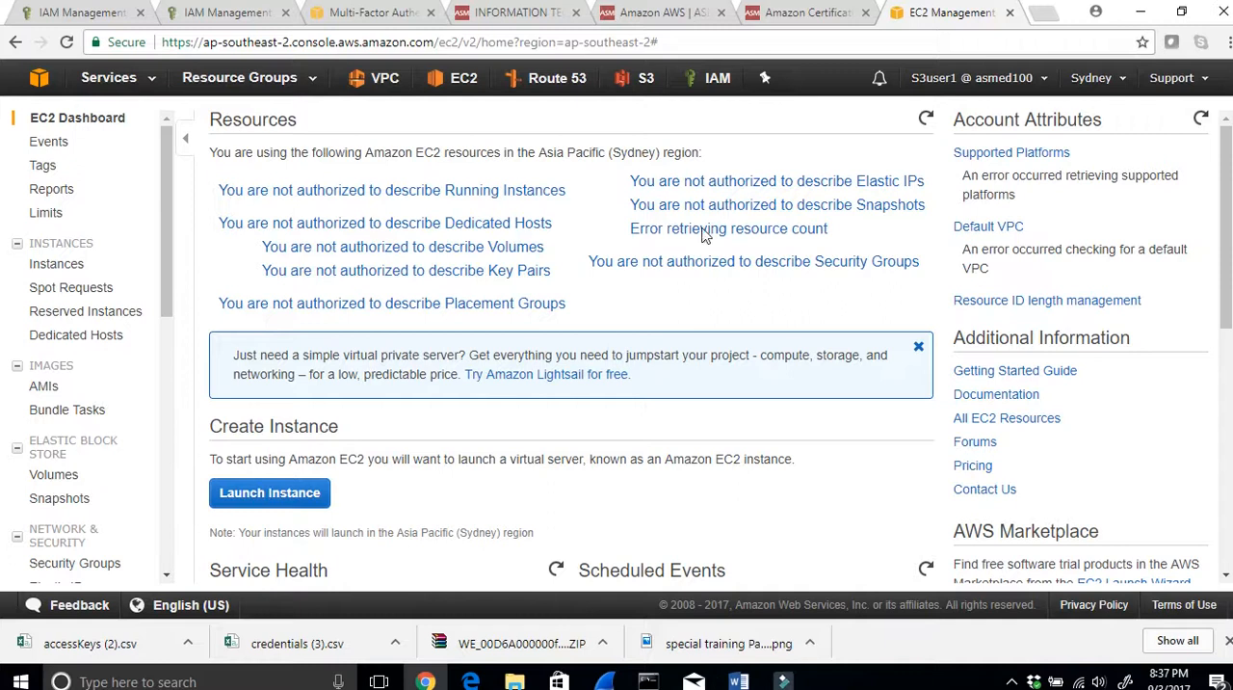
pyautogui.click(647, 79)
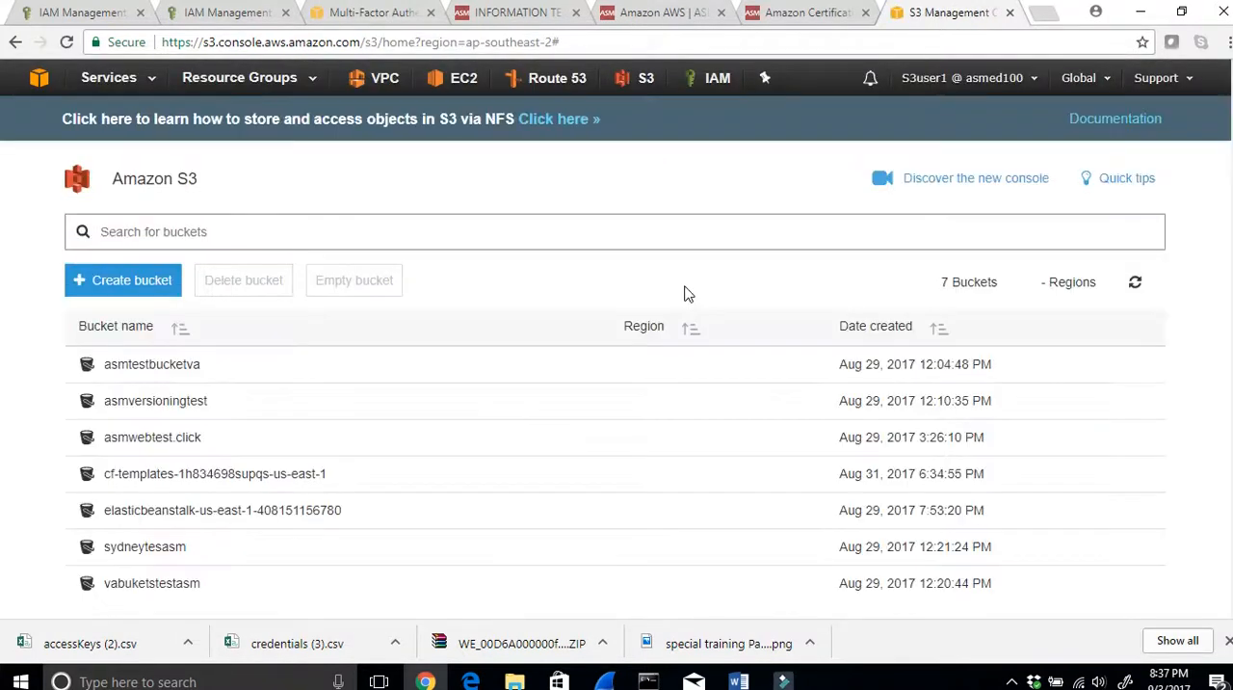
pyautogui.click(154, 365)
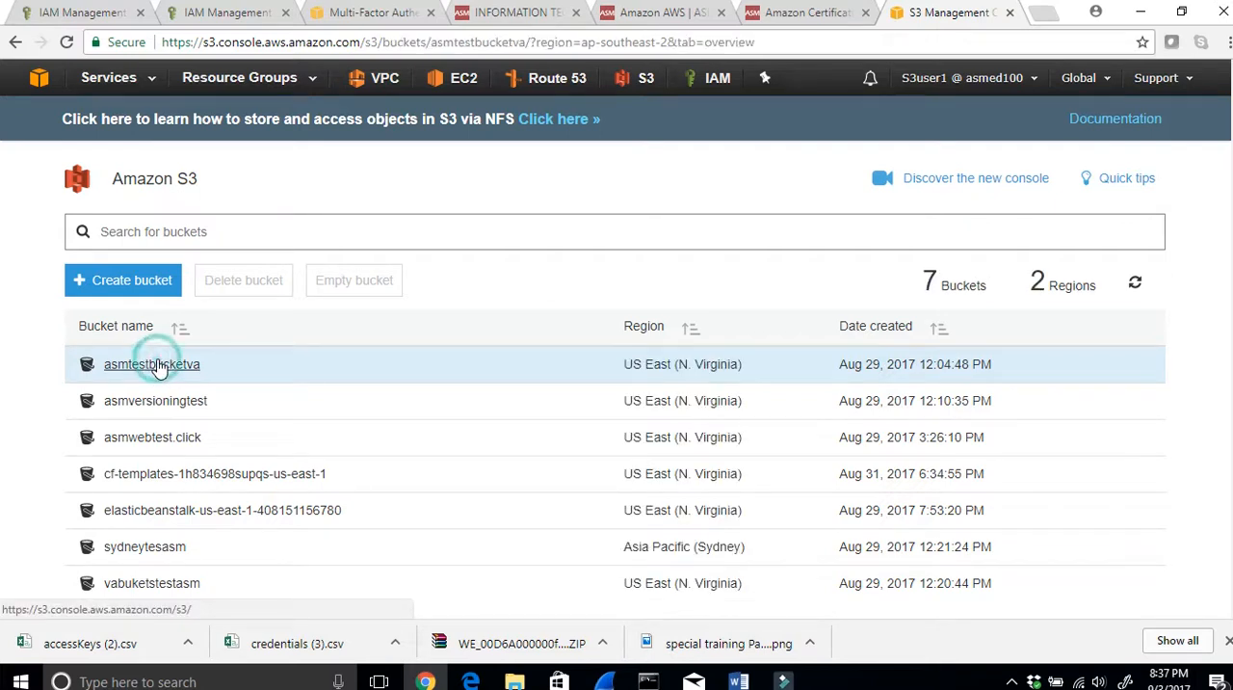
pyautogui.click(193, 420)
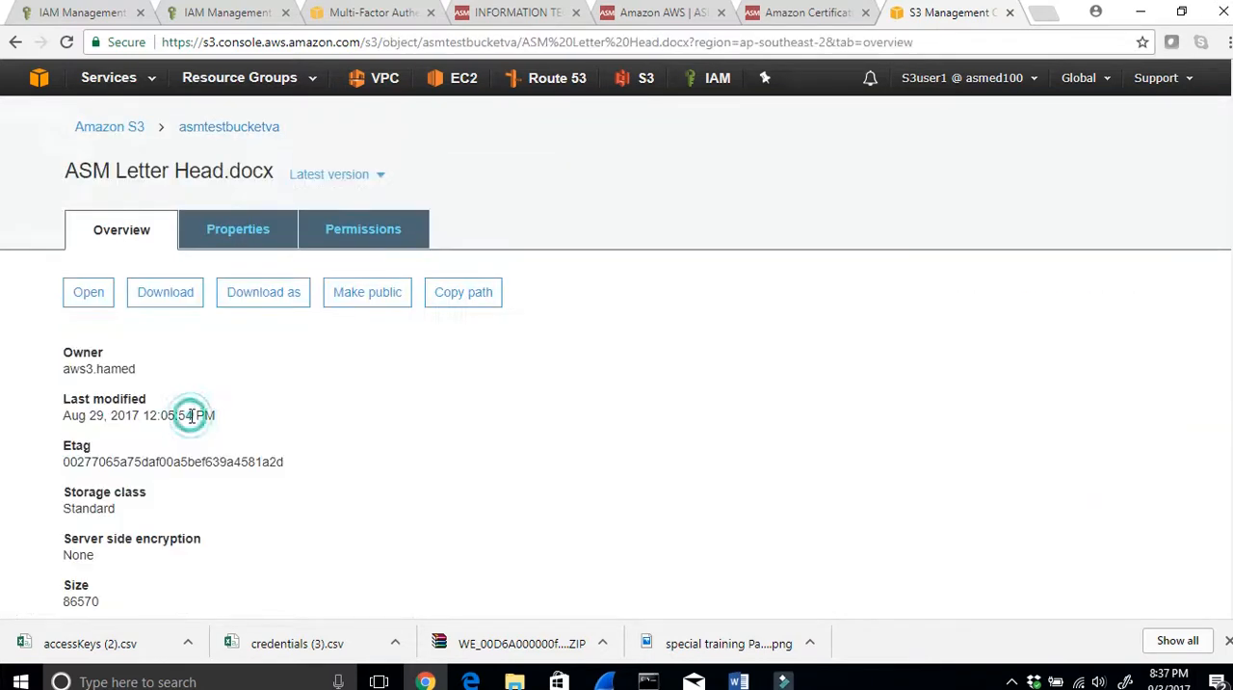
pyautogui.scroll(-2, 292, 449)
pyautogui.moveTo(215, 374); pyautogui.dragTo(106, 268)
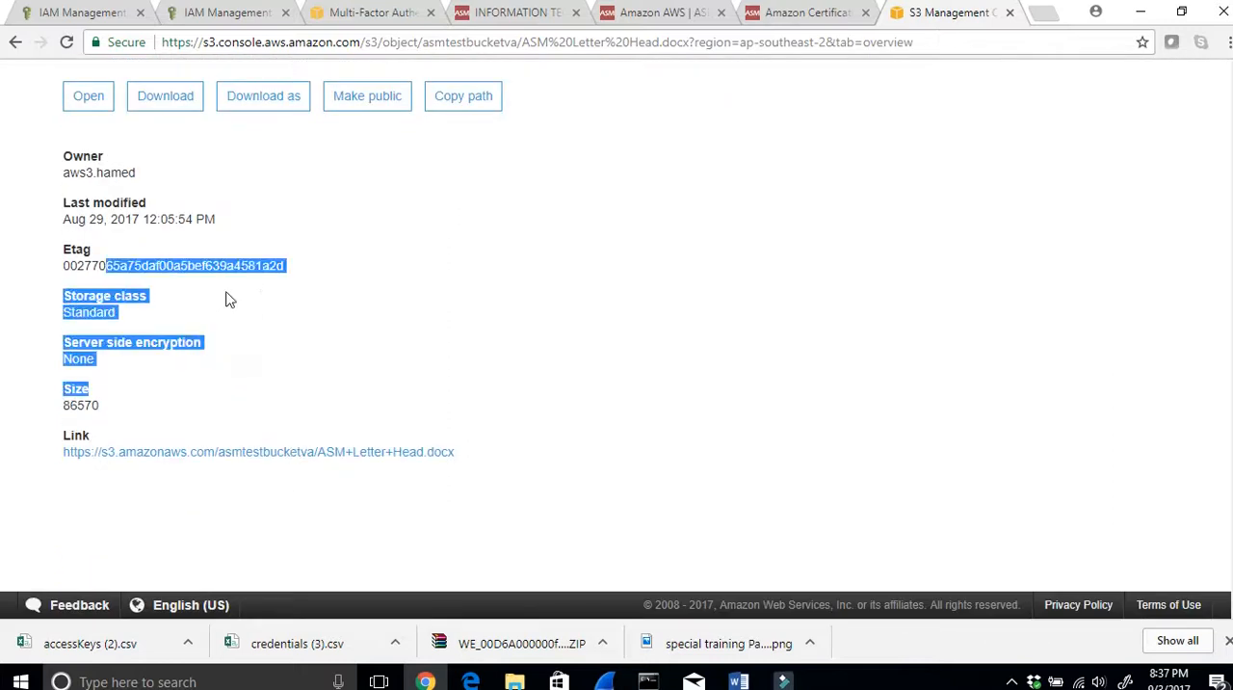
pyautogui.scroll(2, 241, 299)
pyautogui.click(96, 129)
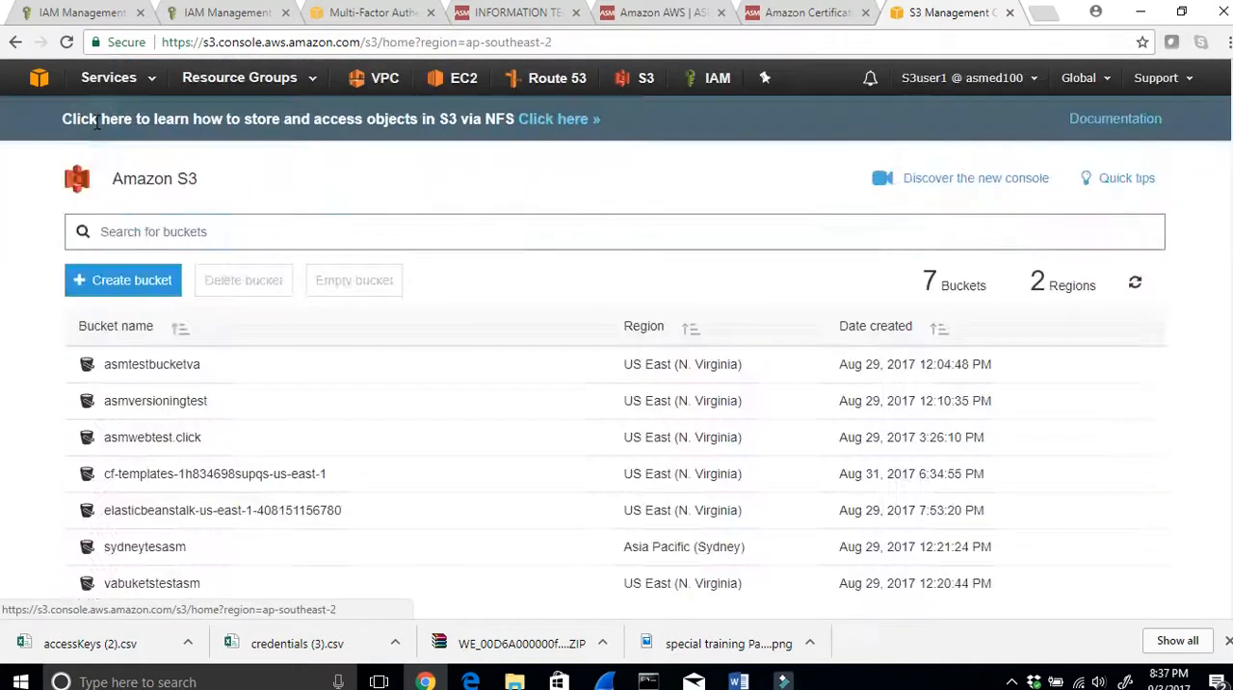
# Step: Start a new S3 bucket named asmtestpoicy12345678 in the Asia Pacific (Sydney) region to test S3user1's write access
pyautogui.click(151, 287)
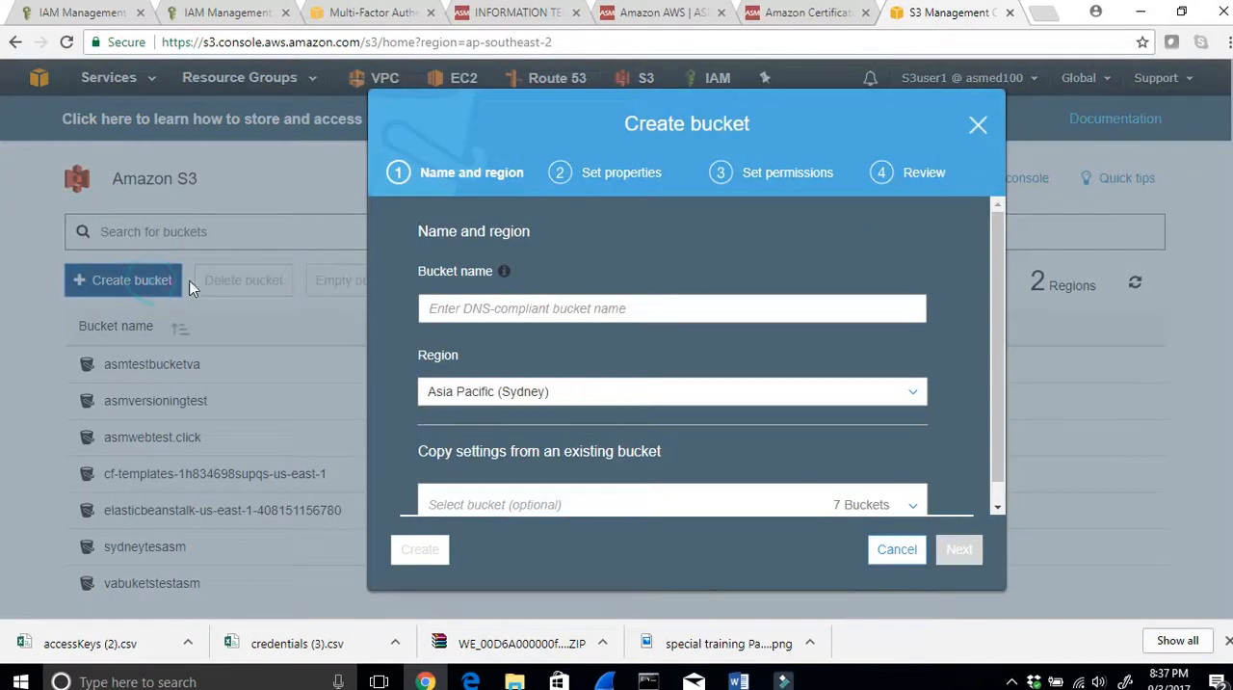
pyautogui.click(441, 313)
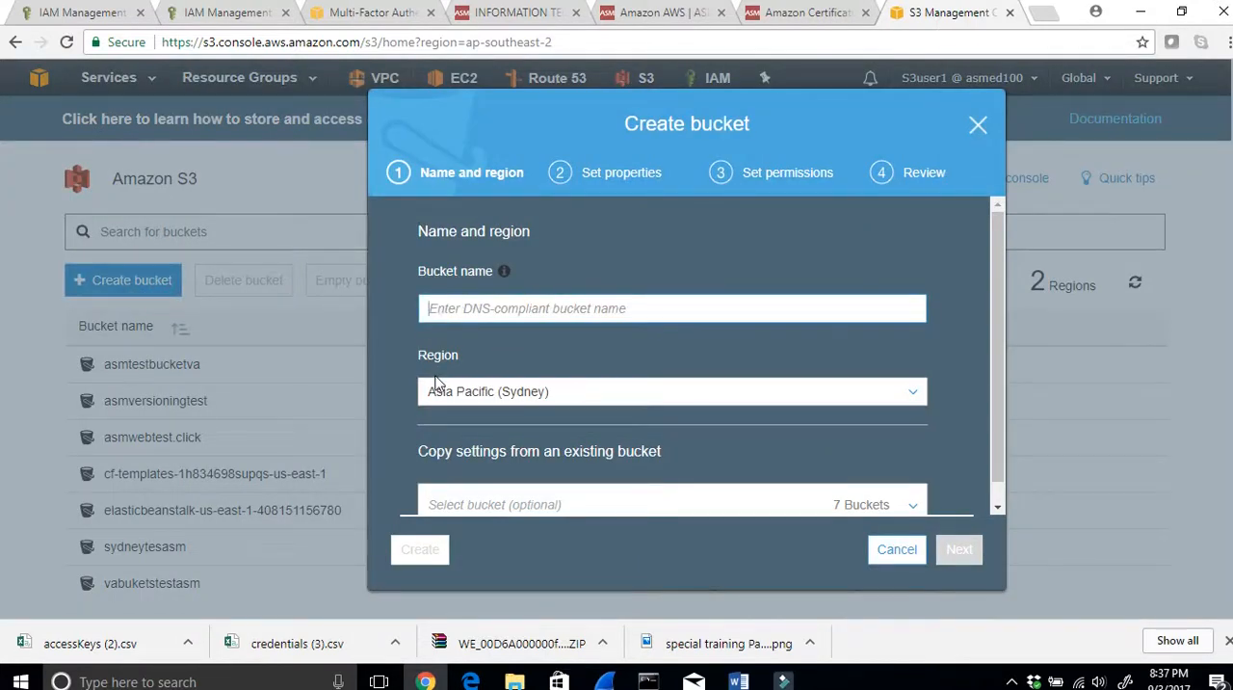
pyautogui.write('ASM')
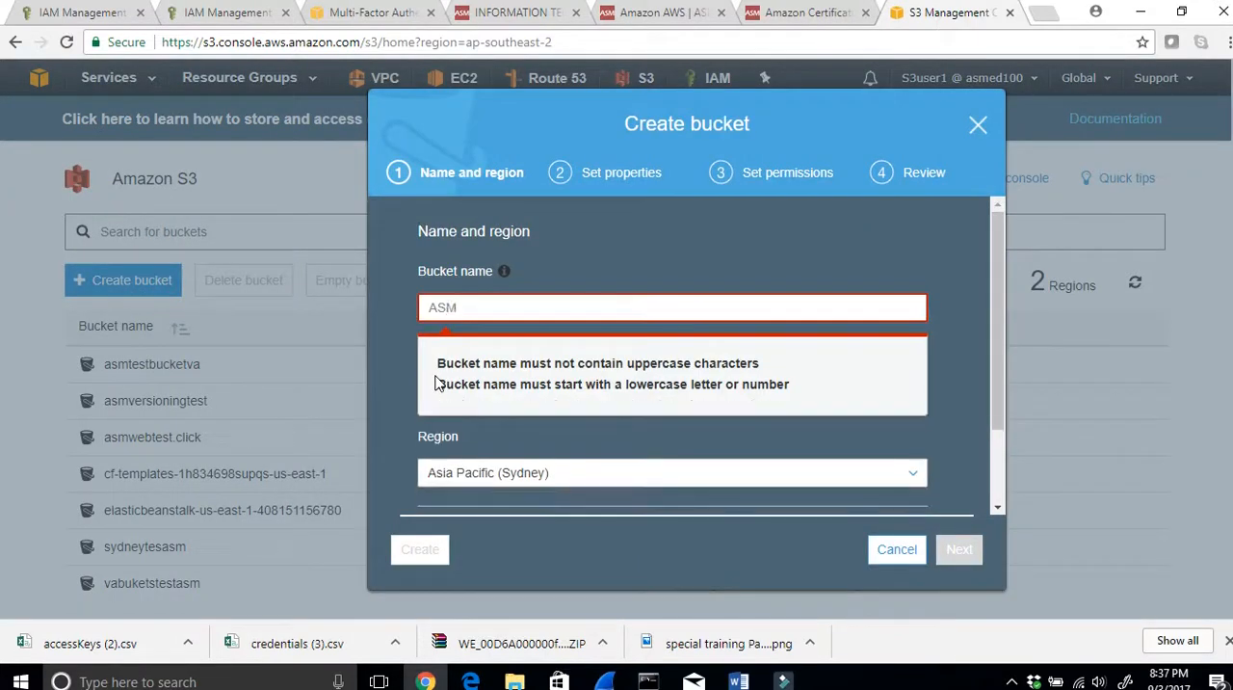
pyautogui.press('BackSpace')
pyautogui.press('BackSpace')
pyautogui.press('BackSpace')
pyautogui.write('asmtestpoicy12345678')
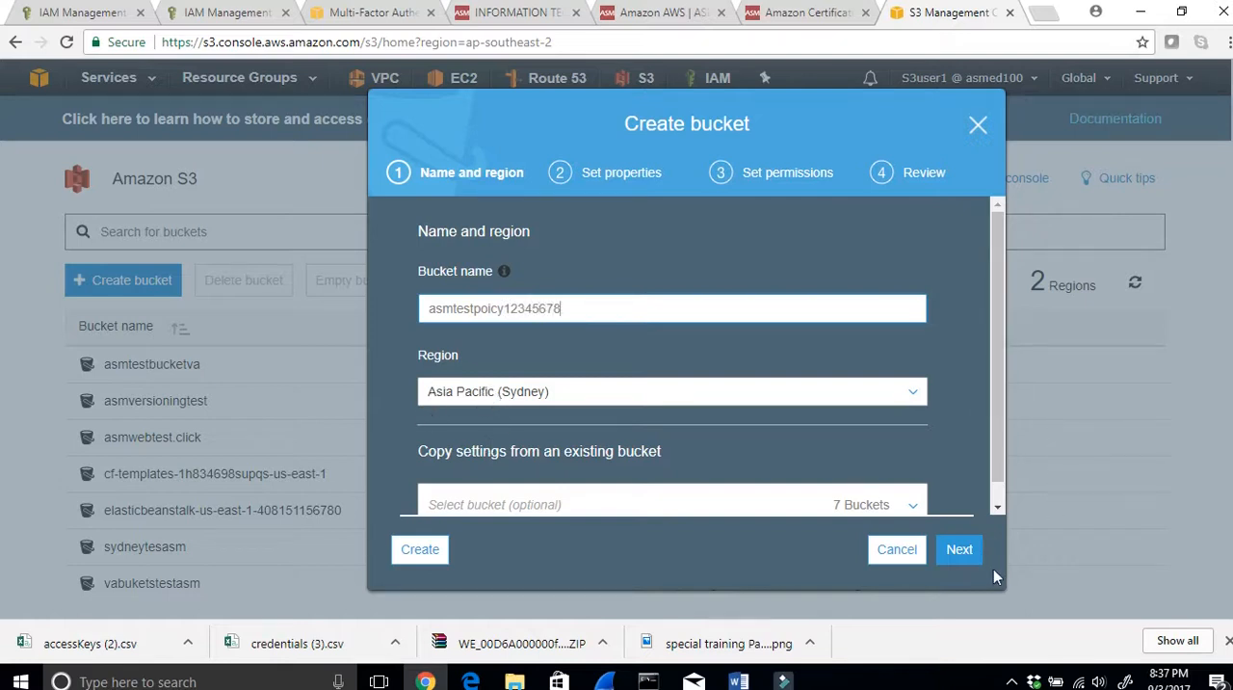
# Step: Try to create the bucket with the default properties and permissions, highlight the response, and close the bucket wizard
pyautogui.click(971, 551)
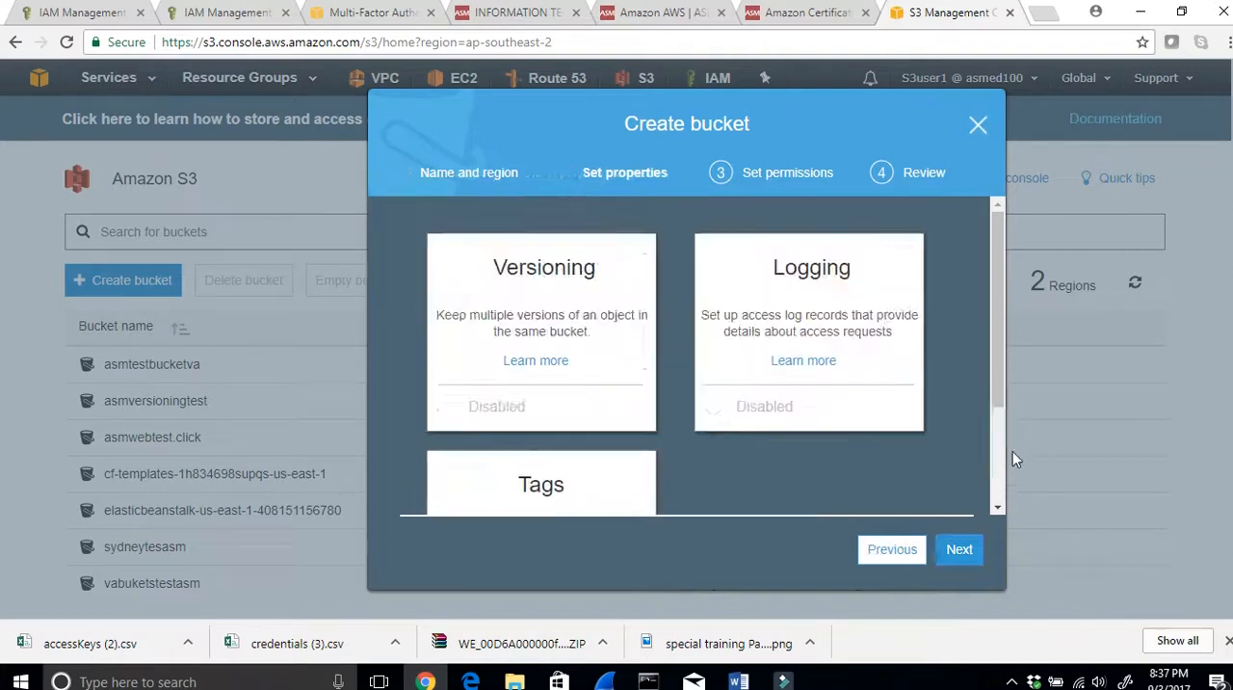
pyautogui.scroll(-3, 998, 442)
pyautogui.click(954, 551)
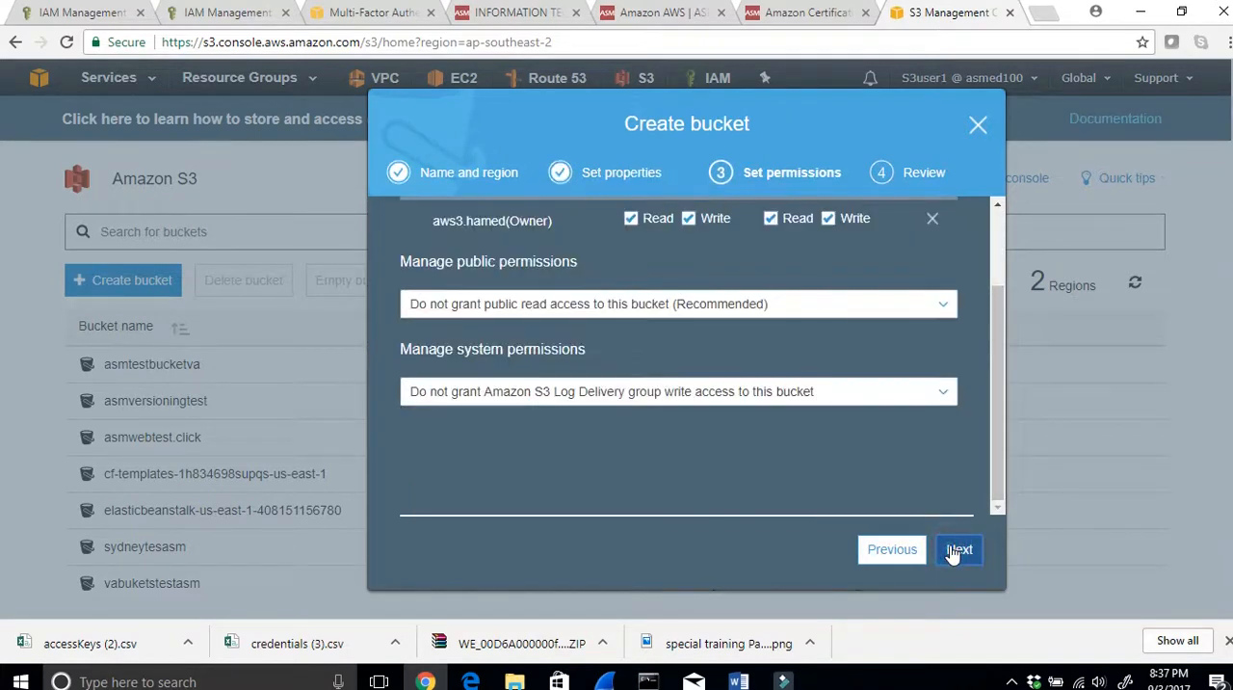
pyautogui.click(959, 551)
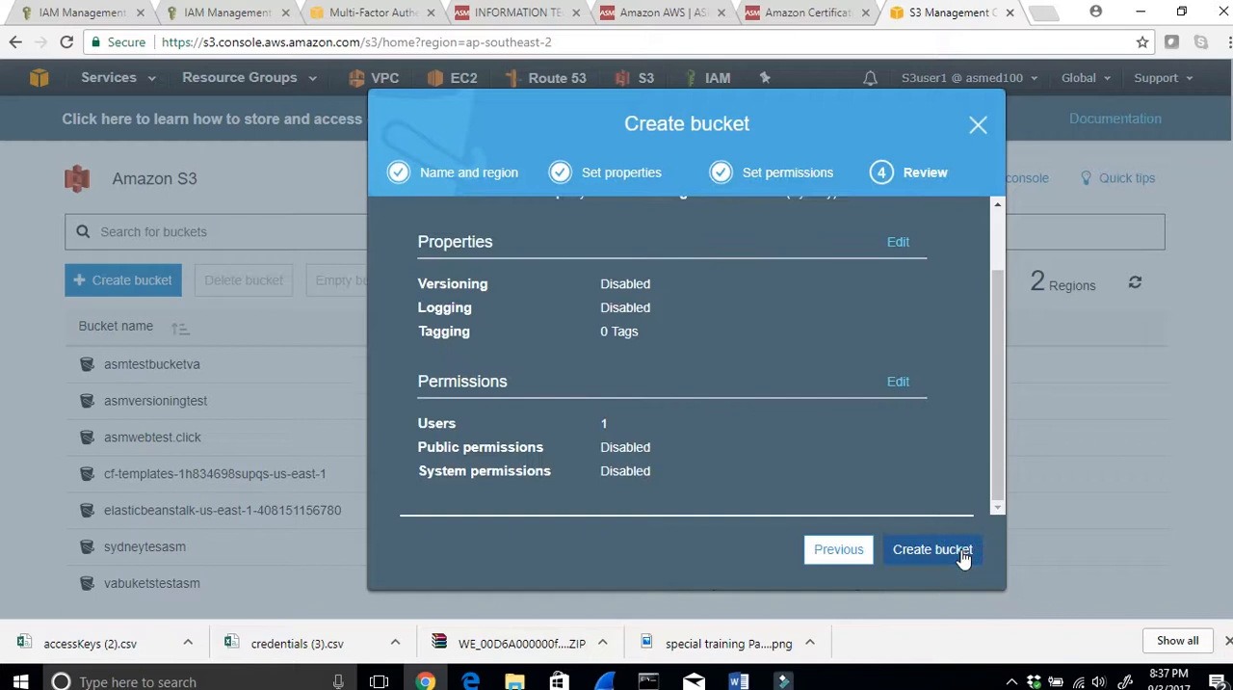
pyautogui.click(959, 552)
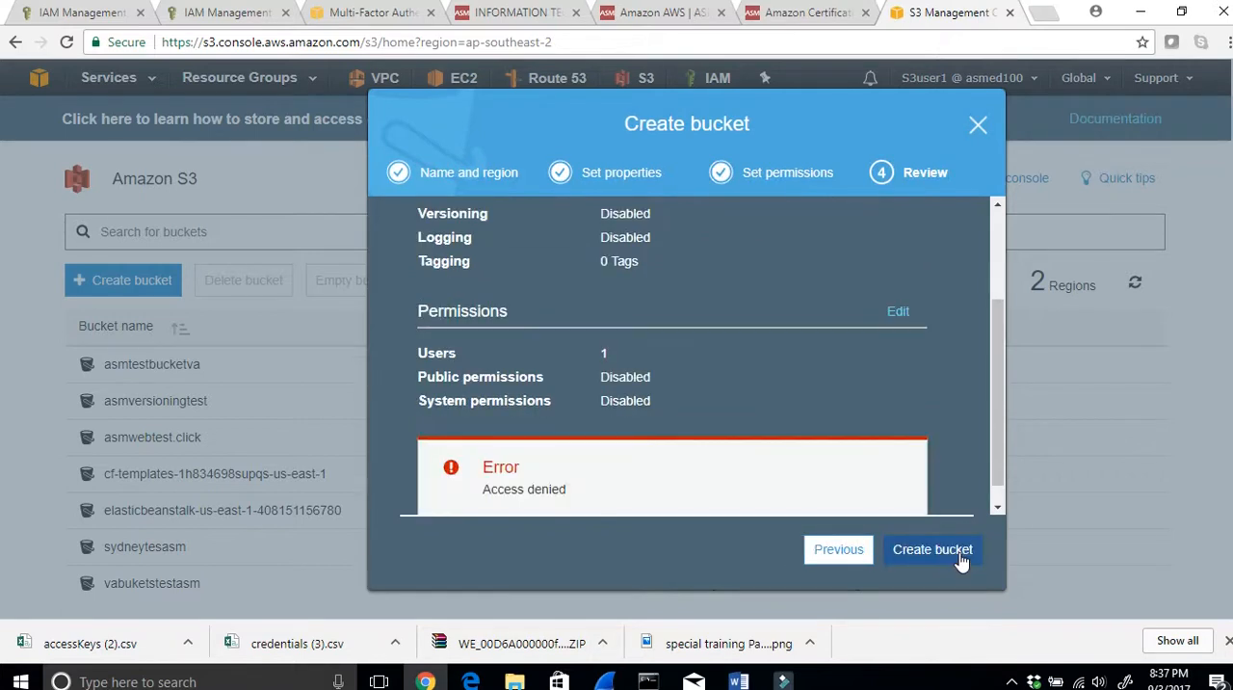
pyautogui.moveTo(568, 491); pyautogui.dragTo(489, 468)
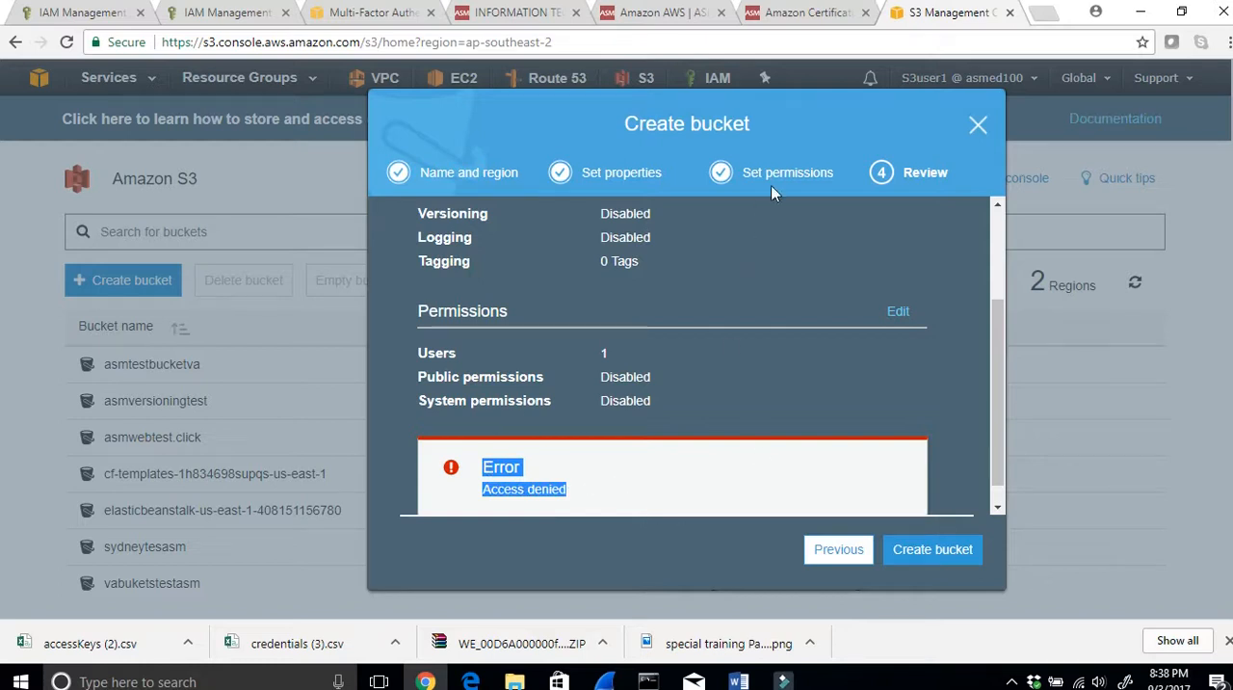
pyautogui.click(980, 123)
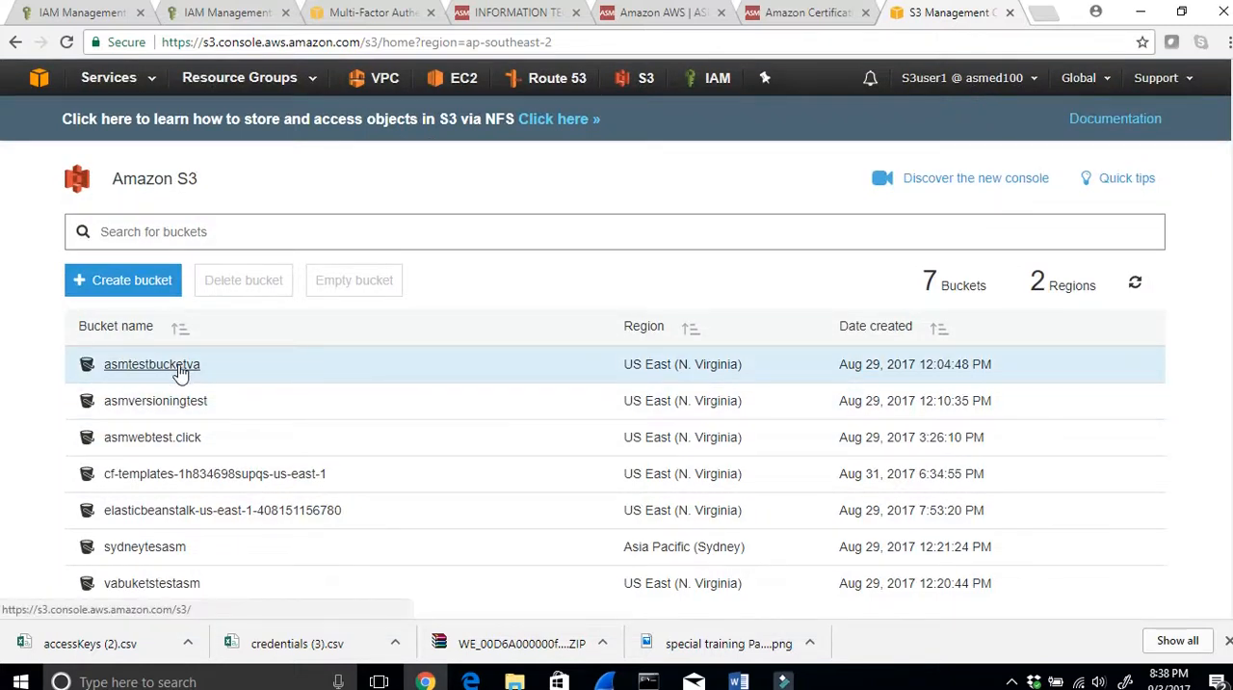
# Step: Try to delete the asmtestbucketva bucket, pasting its copied name as confirmation
pyautogui.click(255, 376)
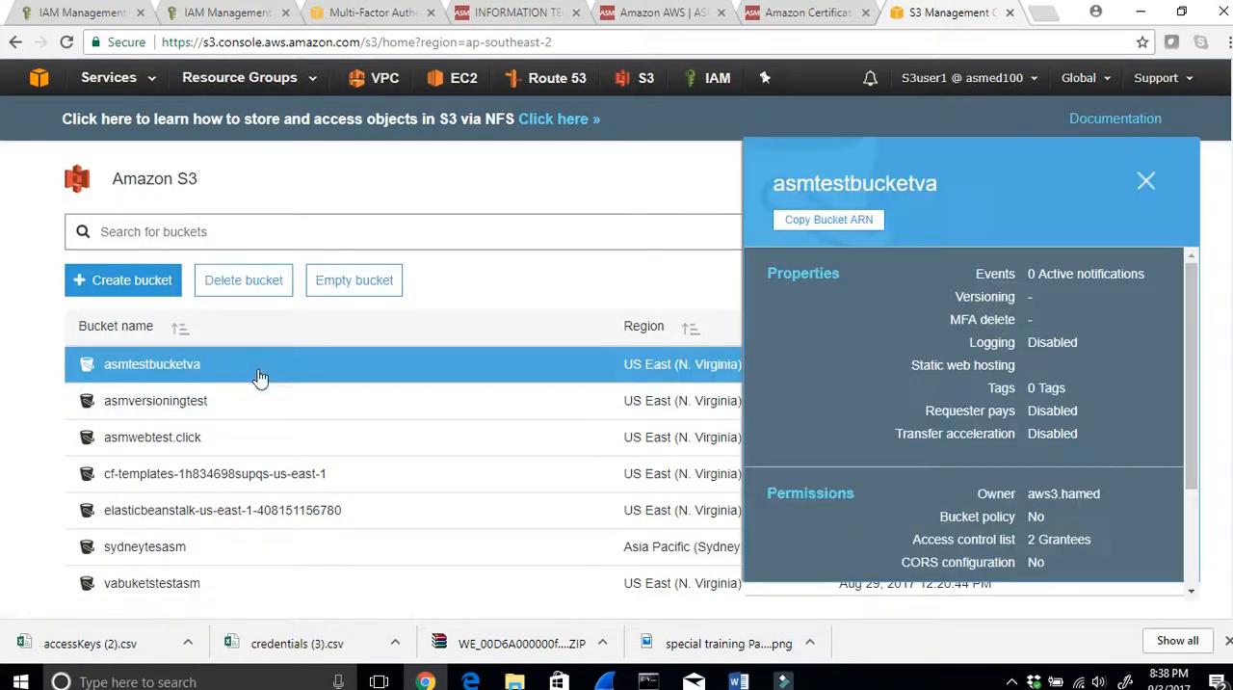
pyautogui.click(243, 280)
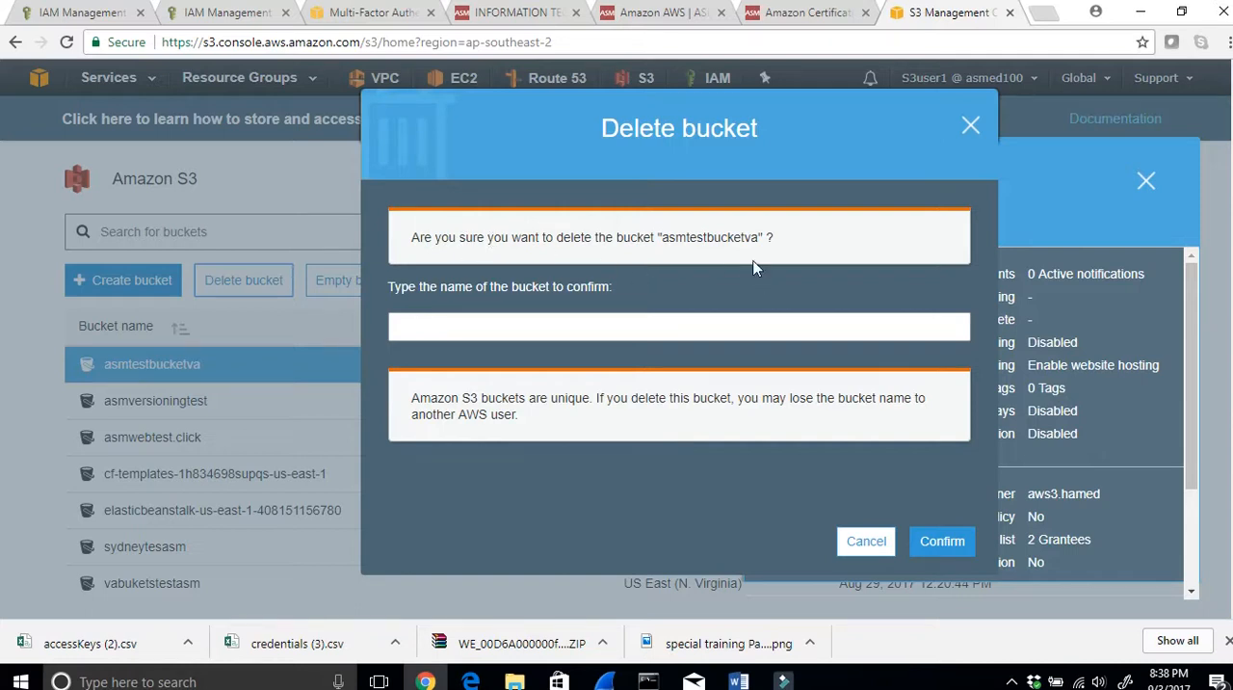
pyautogui.moveTo(759, 237); pyautogui.dragTo(651, 229)
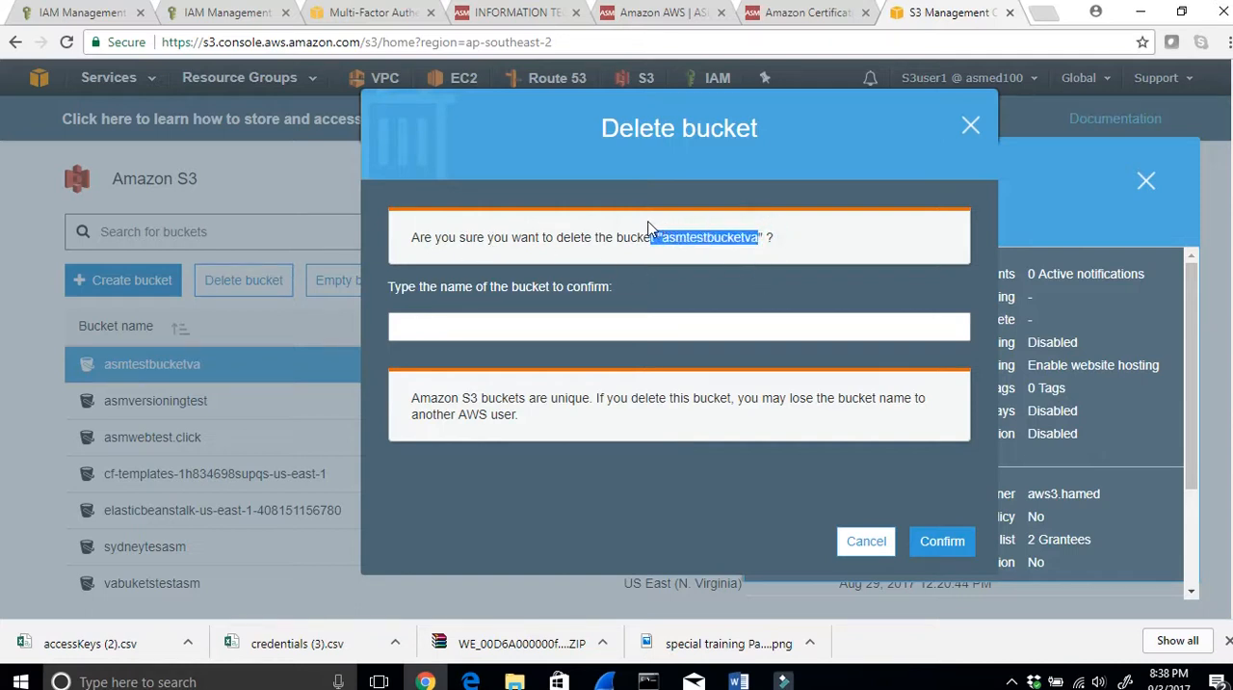
pyautogui.rightClick(699, 241)
pyautogui.click(727, 257)
pyautogui.click(476, 329)
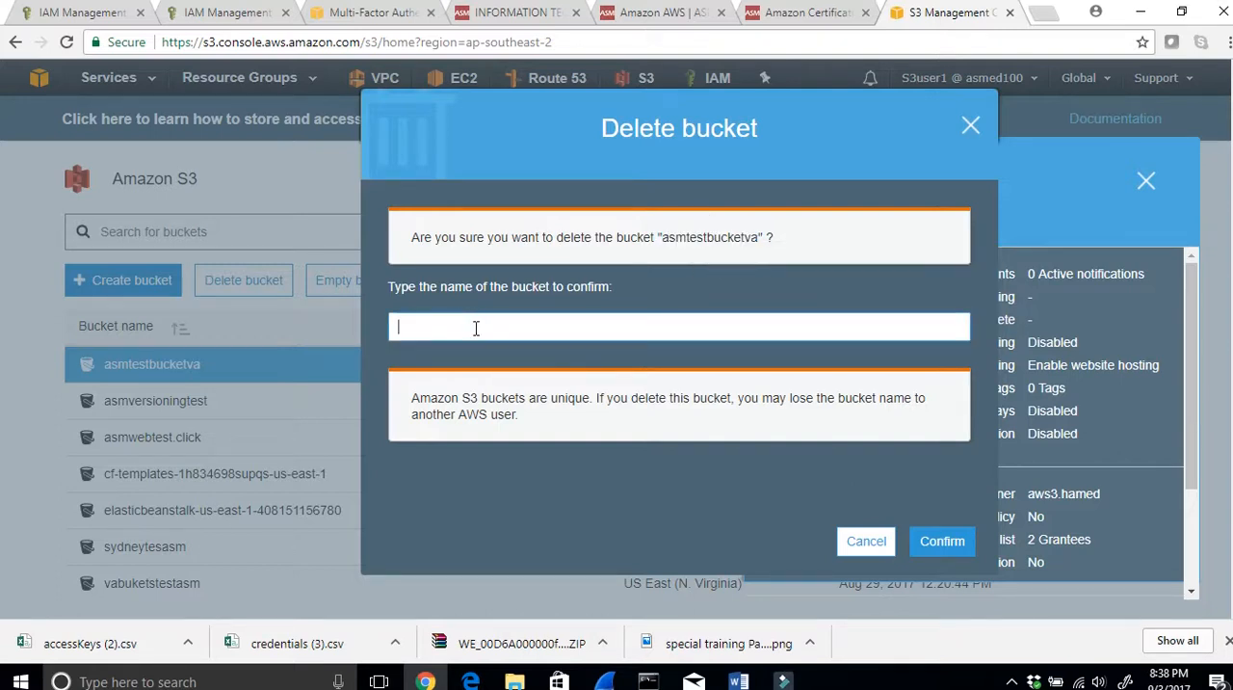
pyautogui.rightClick(476, 328)
pyautogui.click(541, 440)
pyautogui.click(932, 540)
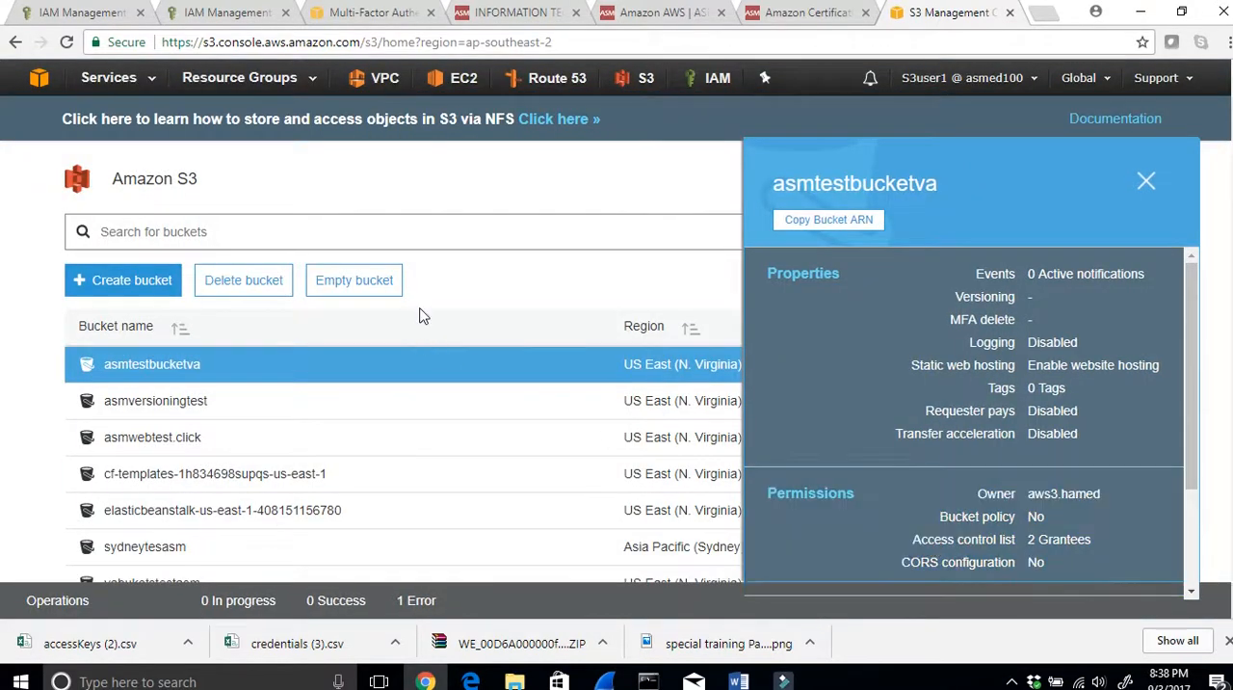
# Step: Check the bucket list, close the asmtestbucketva details, and test S3user1's access to the Route 53 dashboard, highlighting its permissions message
pyautogui.scroll(-1, 421, 316)
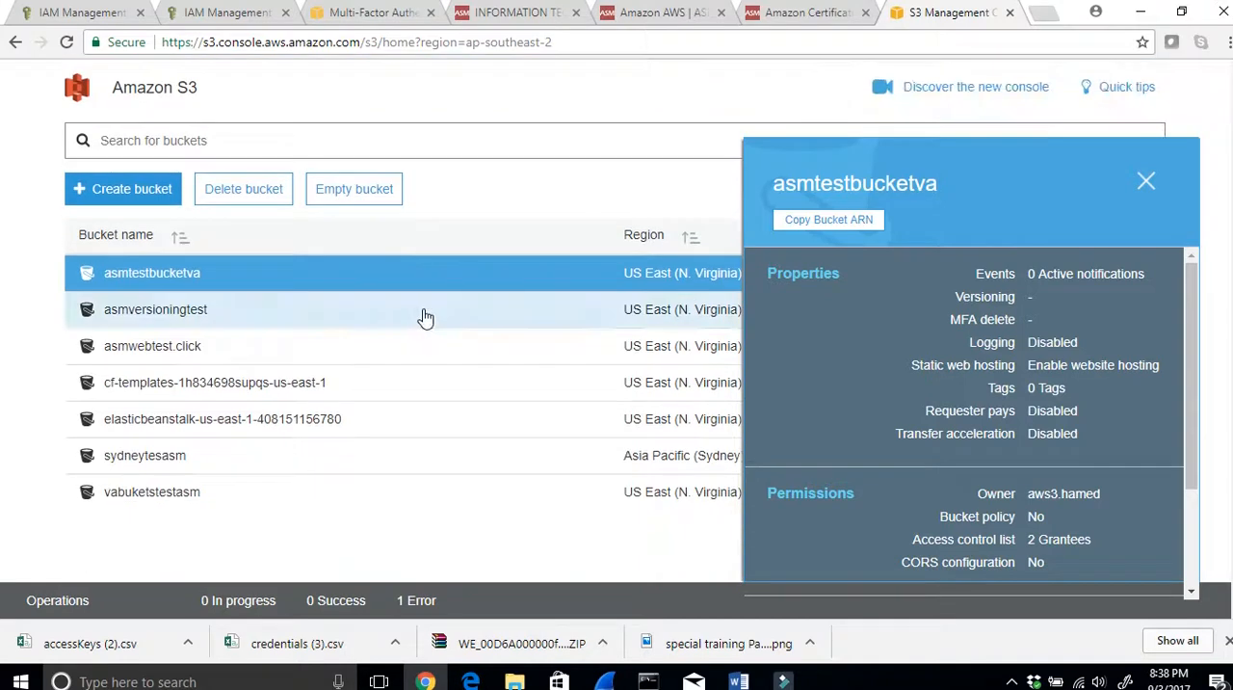
pyautogui.scroll(-1, 425, 318)
pyautogui.scroll(2, 428, 318)
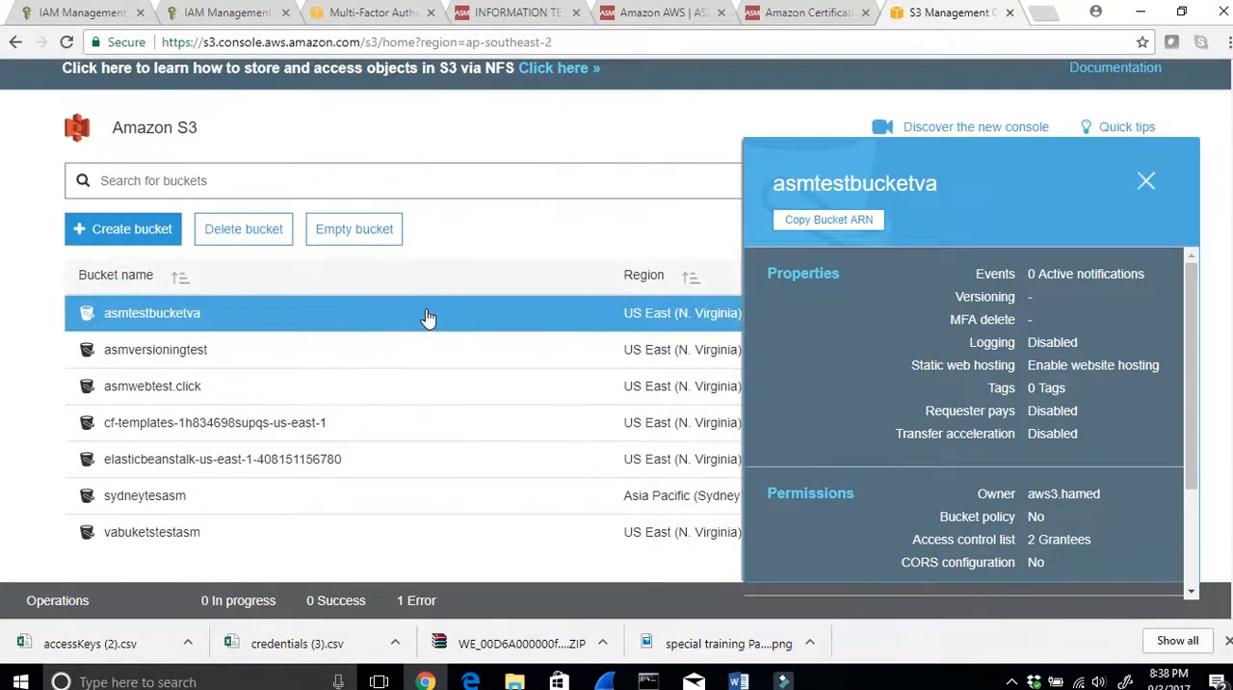
pyautogui.click(1144, 184)
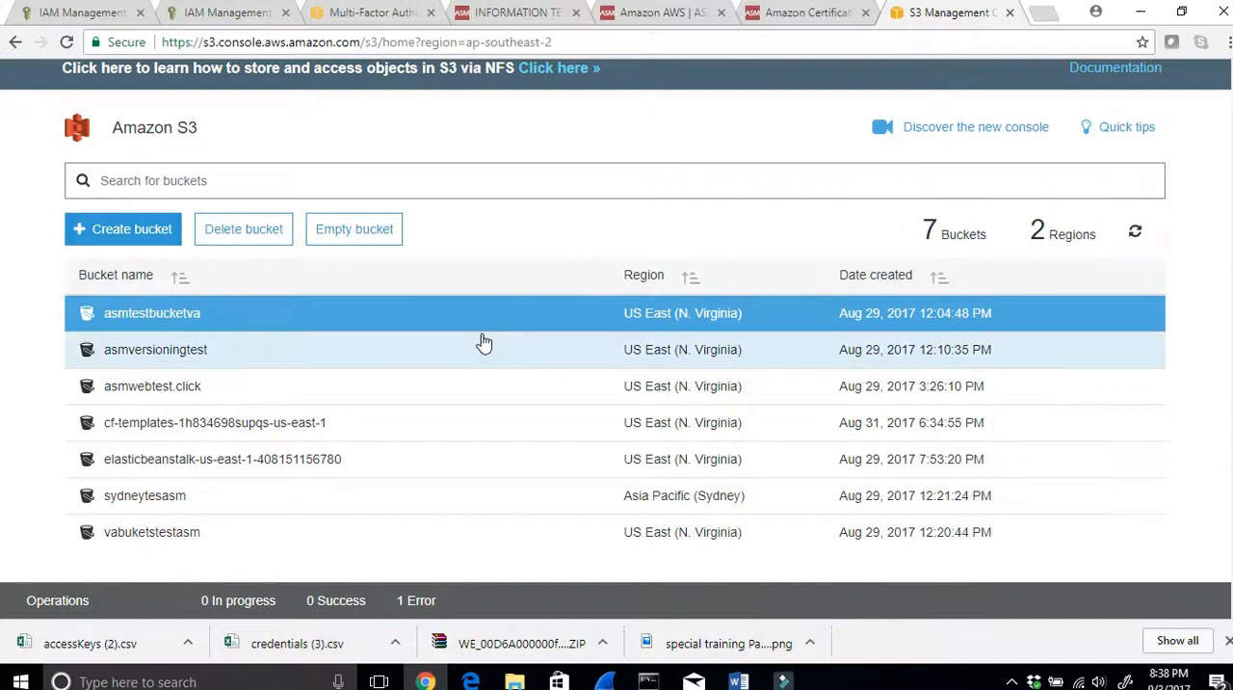
pyautogui.scroll(1, 578, 174)
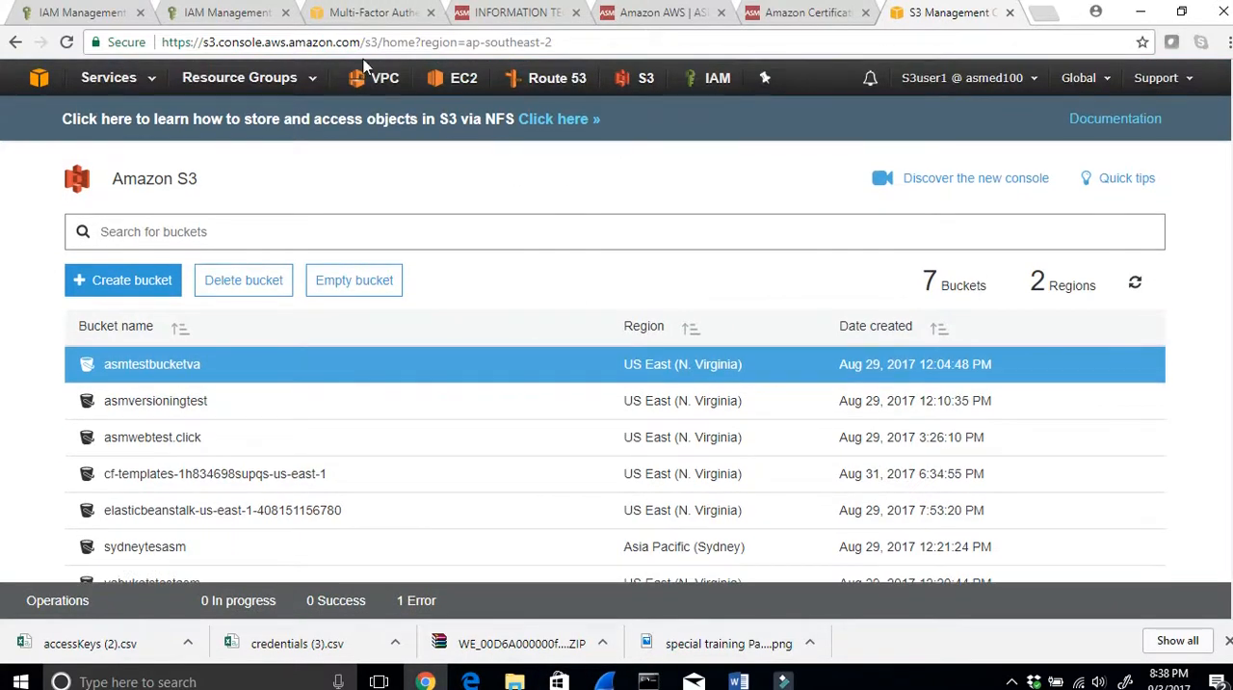
pyautogui.click(557, 81)
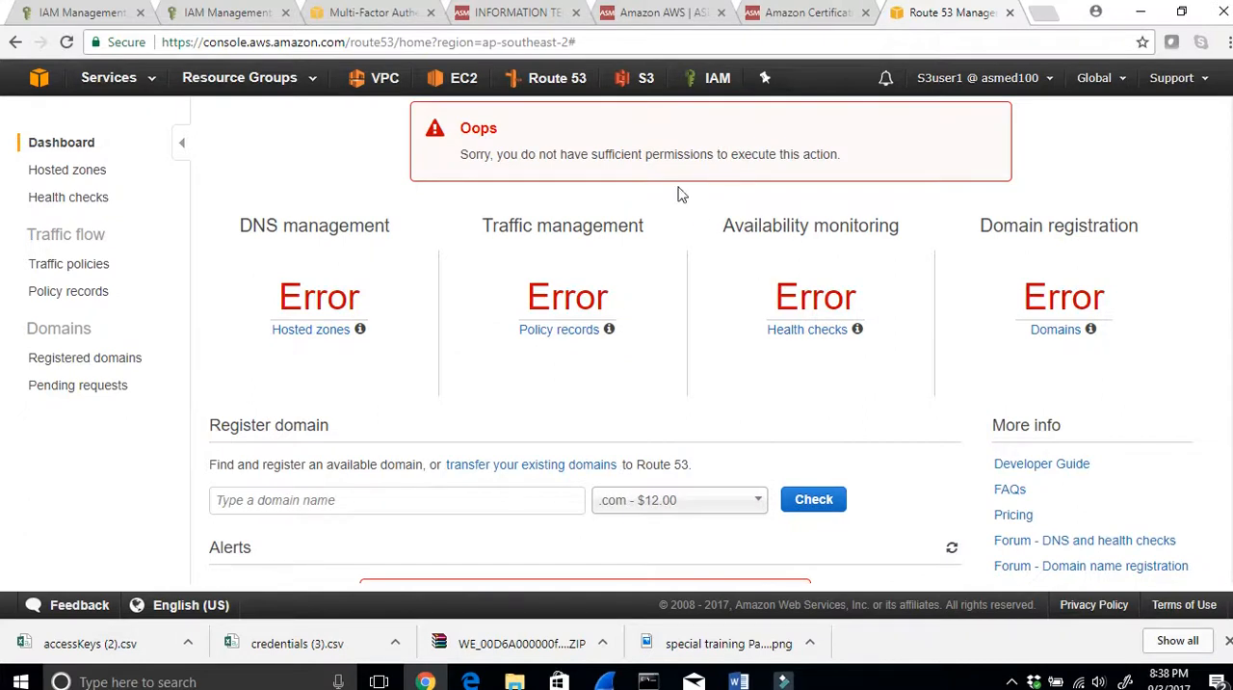
pyautogui.moveTo(575, 157); pyautogui.dragTo(843, 166)
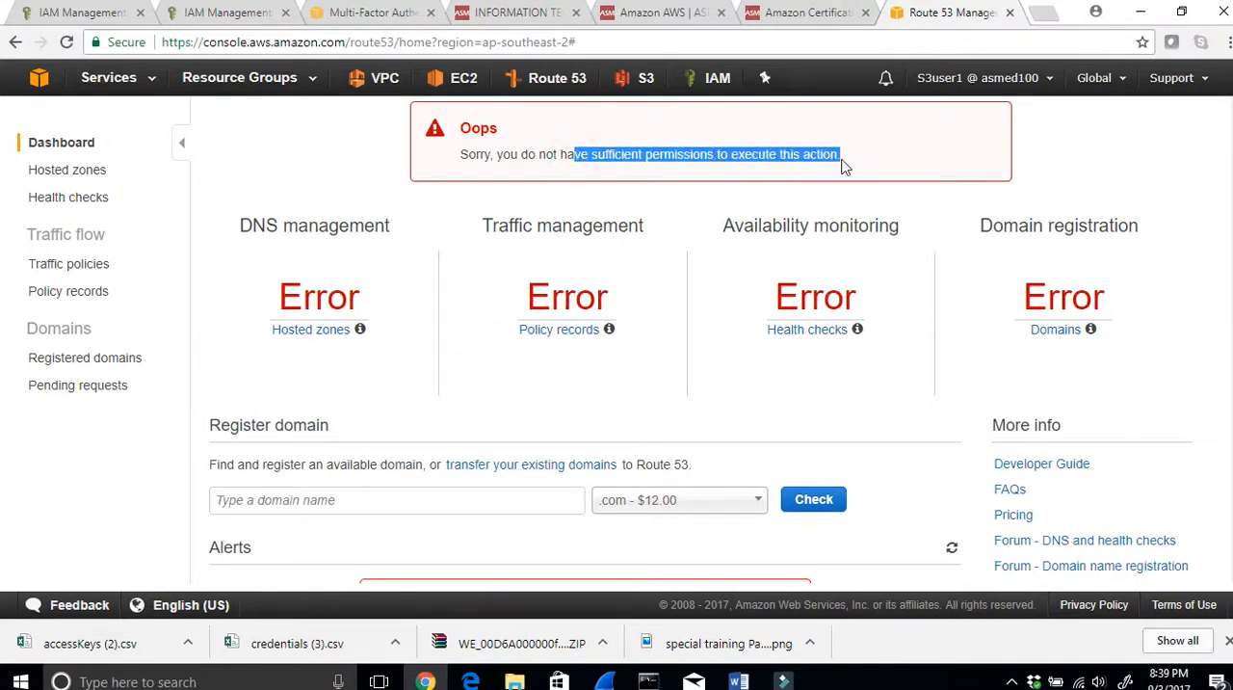
# Step: Sign out of the S3user1 session and open the root account sign-in page
pyautogui.click(1047, 85)
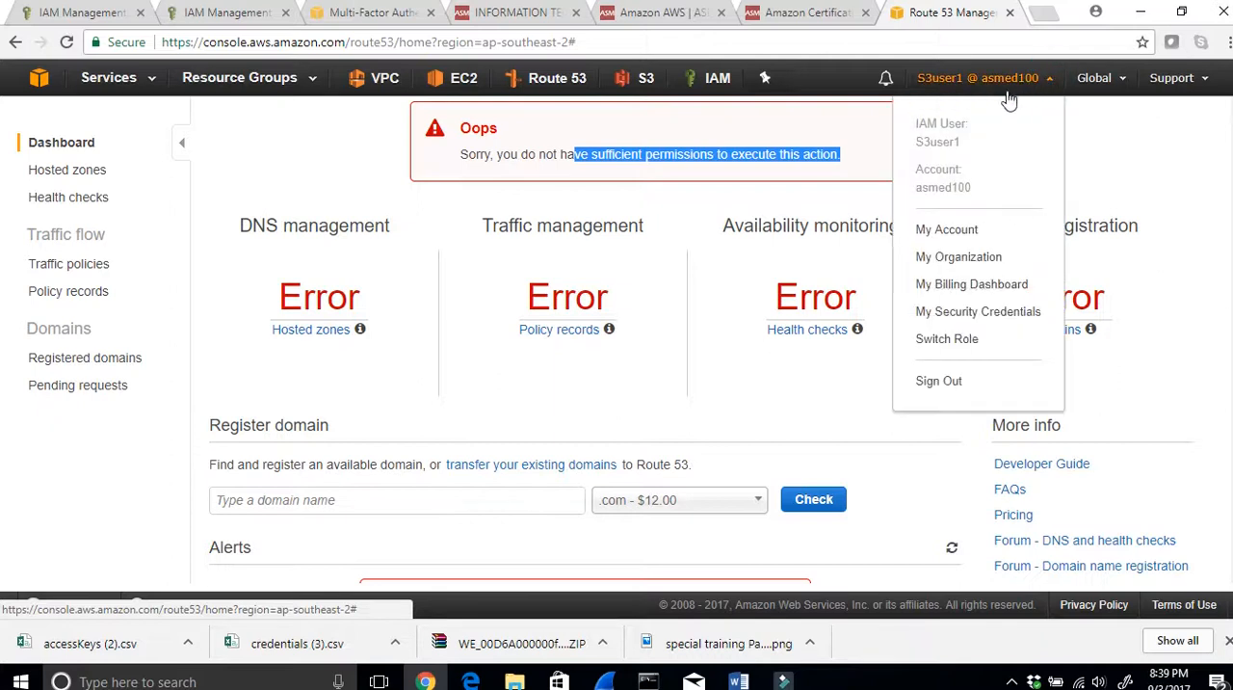
pyautogui.click(949, 390)
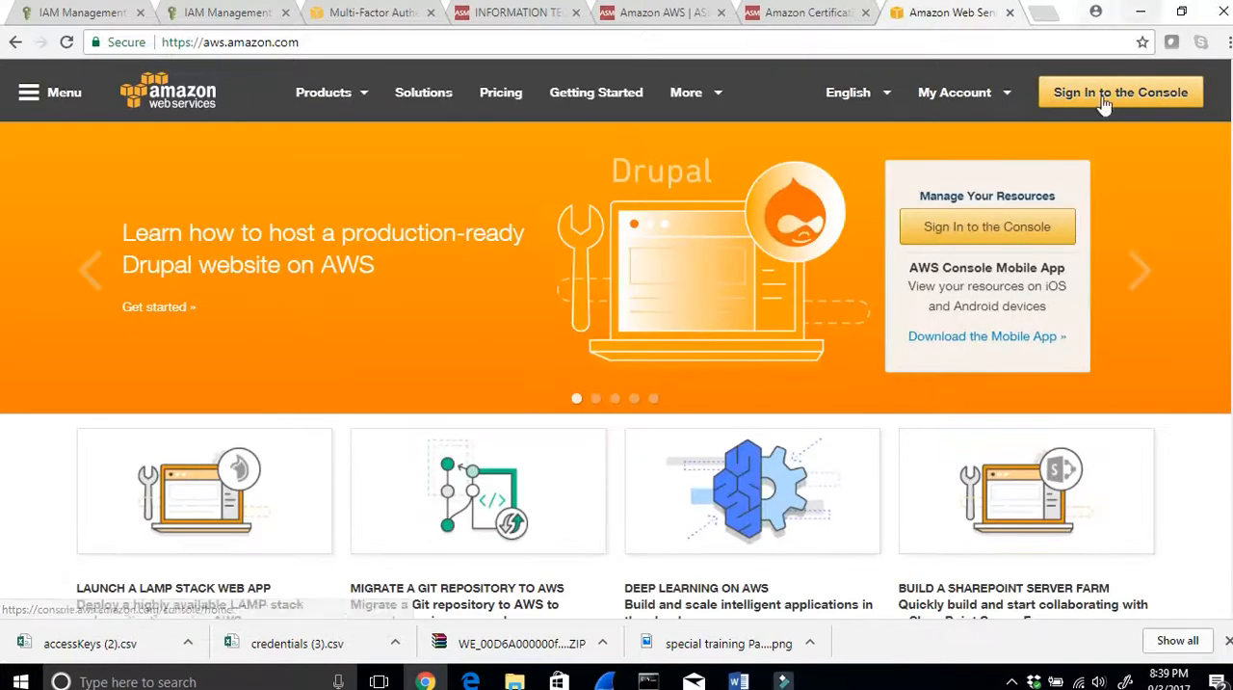
pyautogui.click(1105, 96)
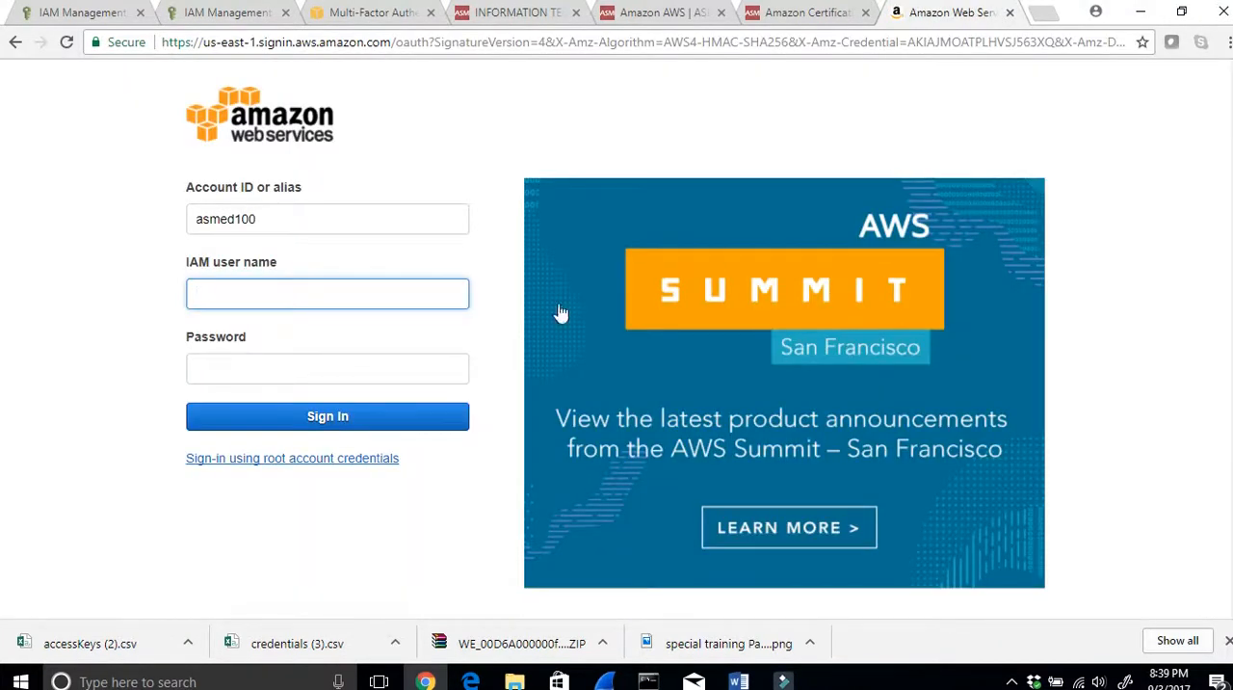
pyautogui.click(287, 466)
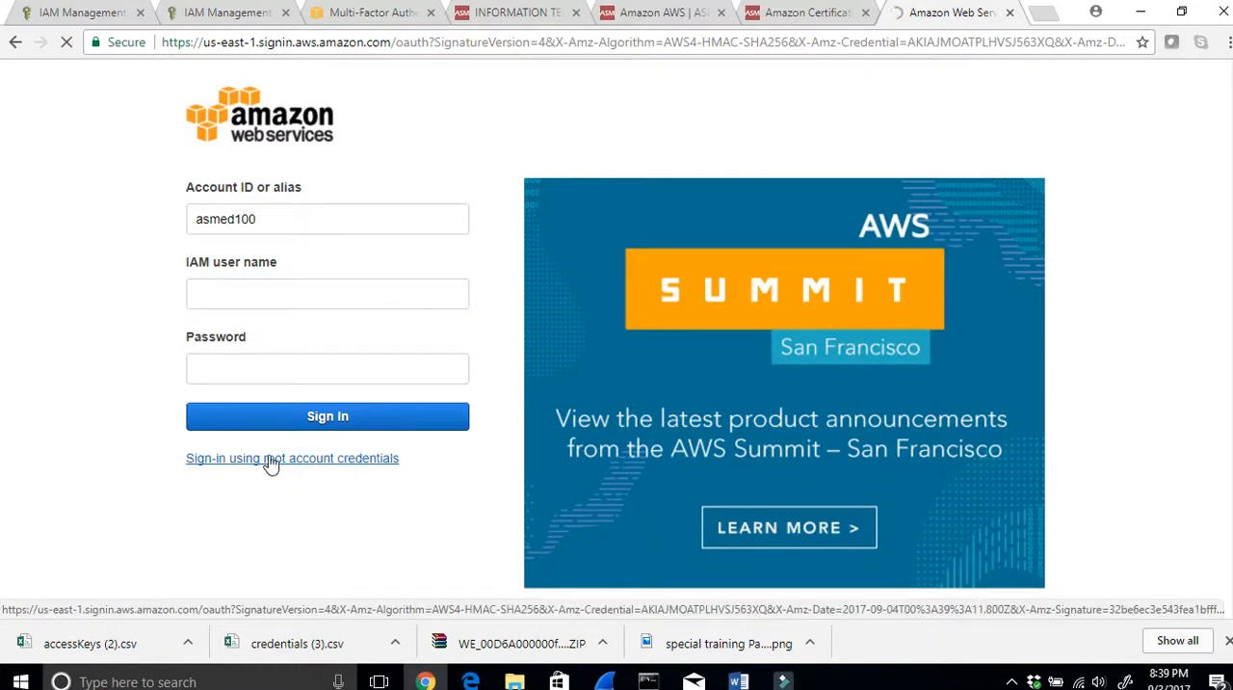
pyautogui.click(278, 465)
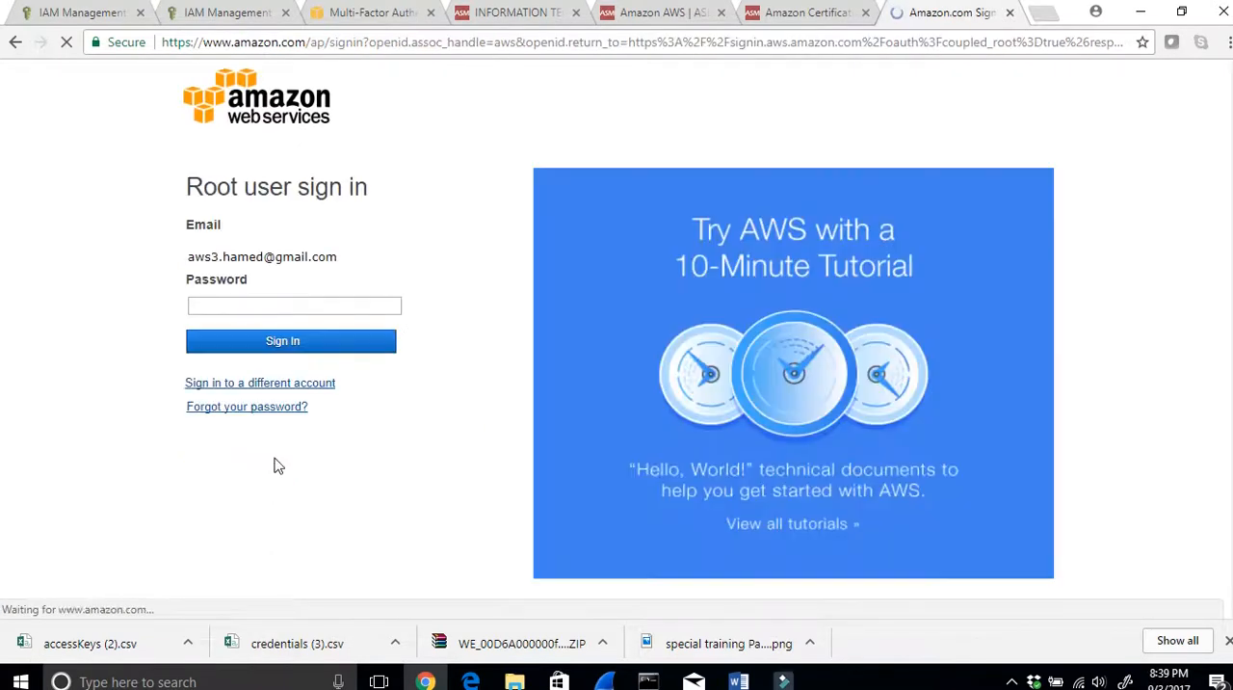
# Step: Sign in as the root user with the account password and the MFA authentication code
pyautogui.click(254, 340)
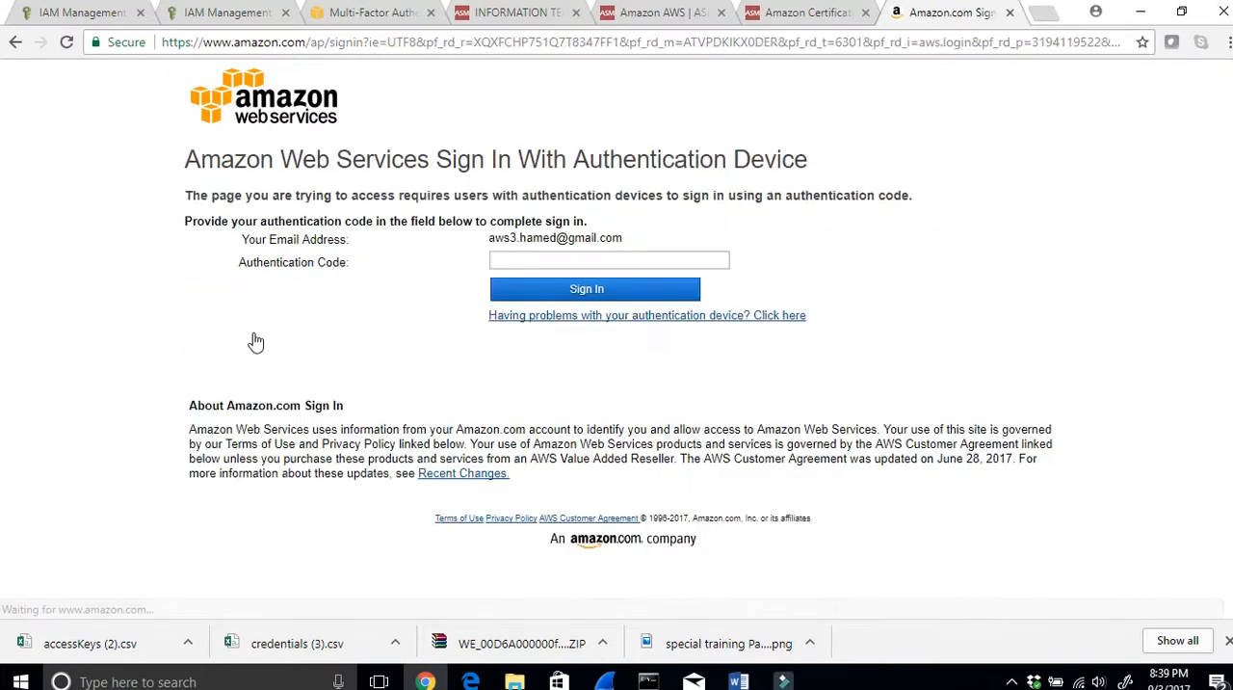
pyautogui.click(526, 256)
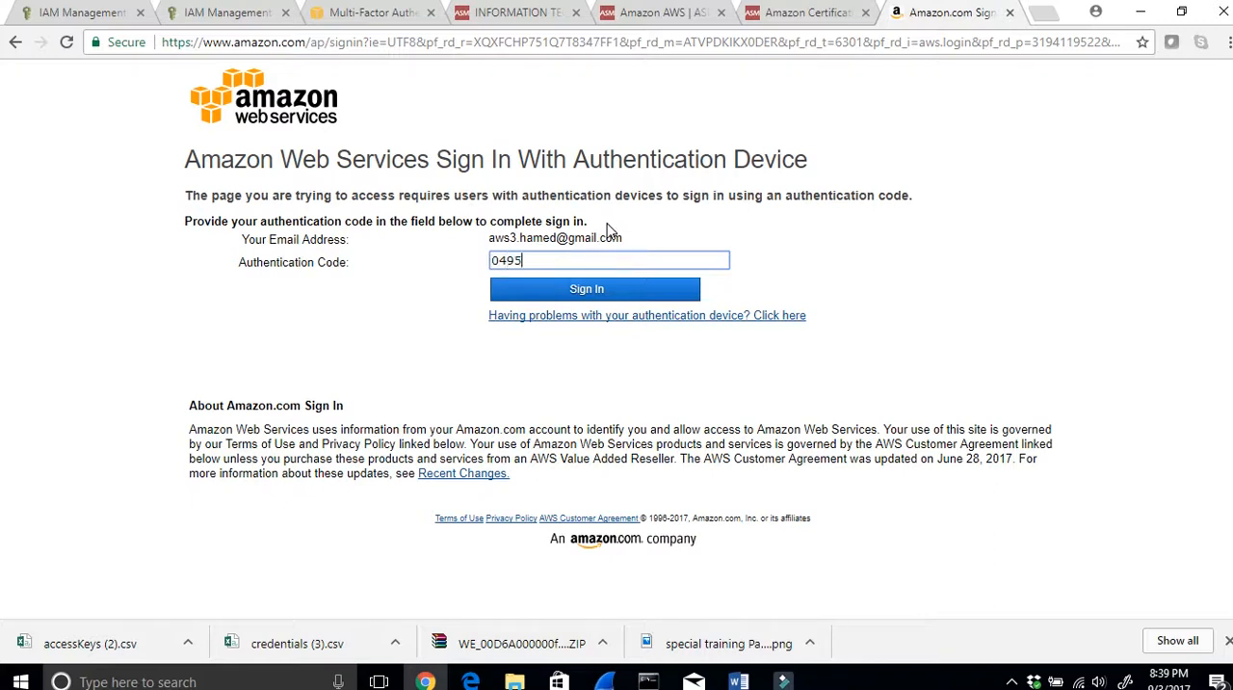
pyautogui.click(525, 295)
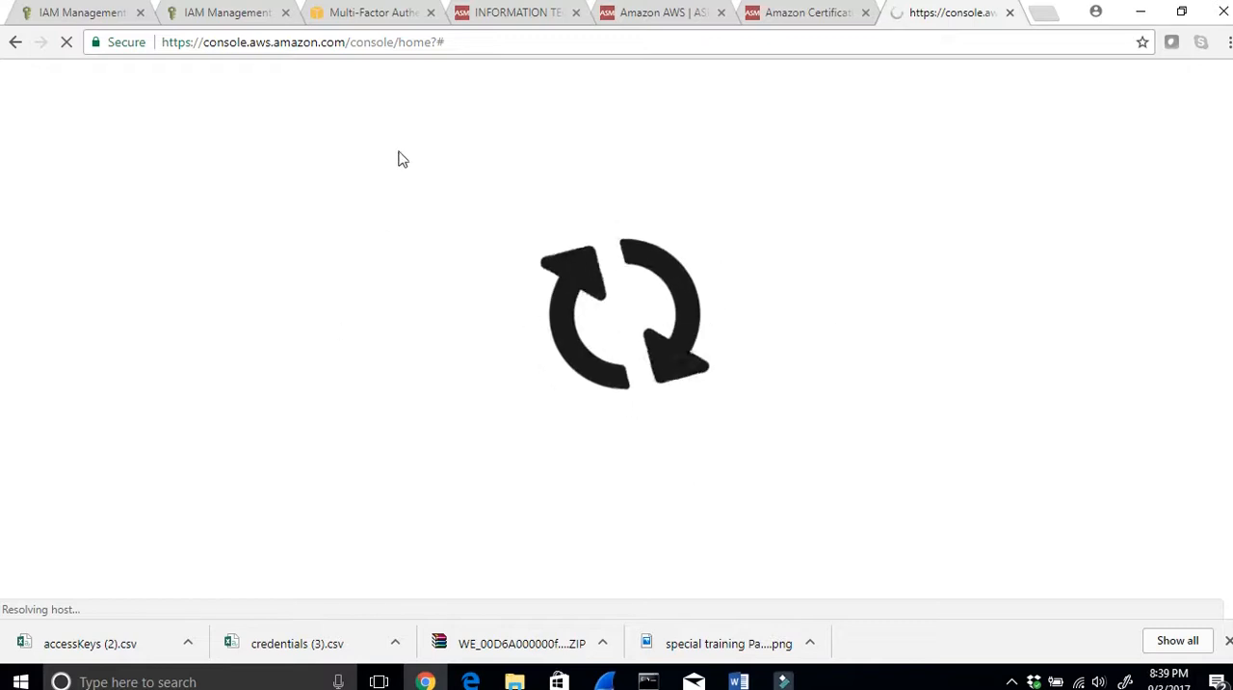
# Step: Switch to the Word lab notes and review the lab steps, highlighting the alias, group, policy, S3user1 and Roles text
pyautogui.click(747, 681)
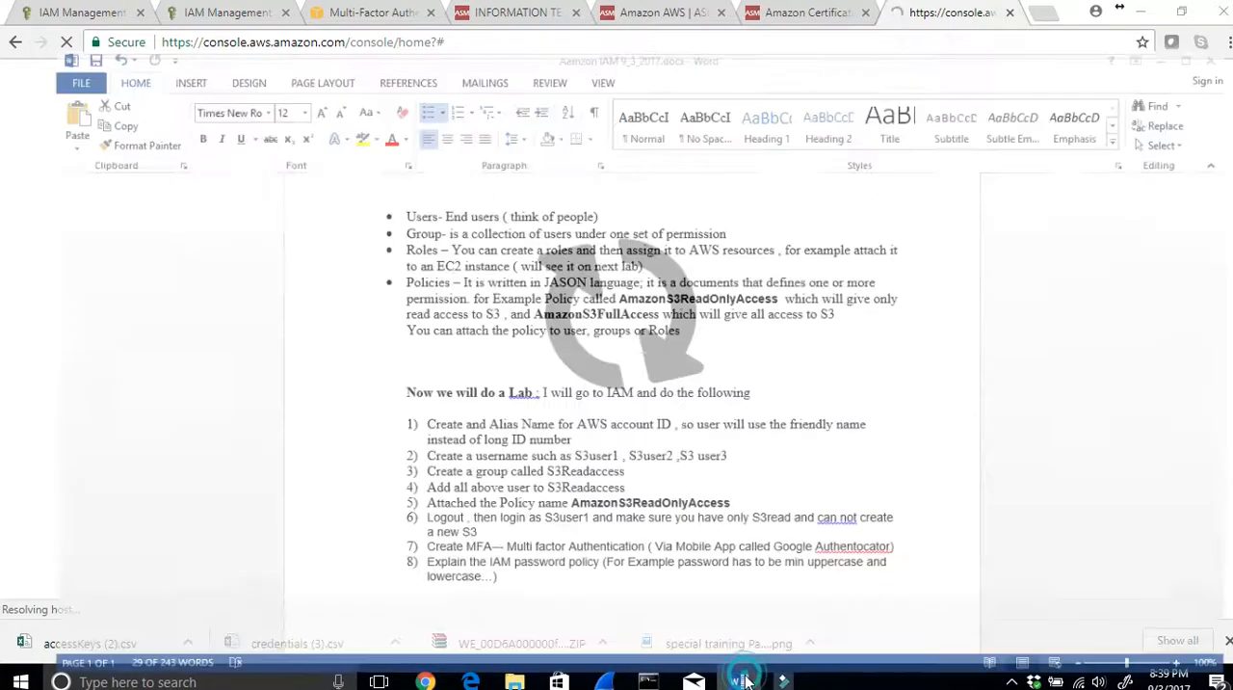
pyautogui.moveTo(472, 398); pyautogui.dragTo(545, 403)
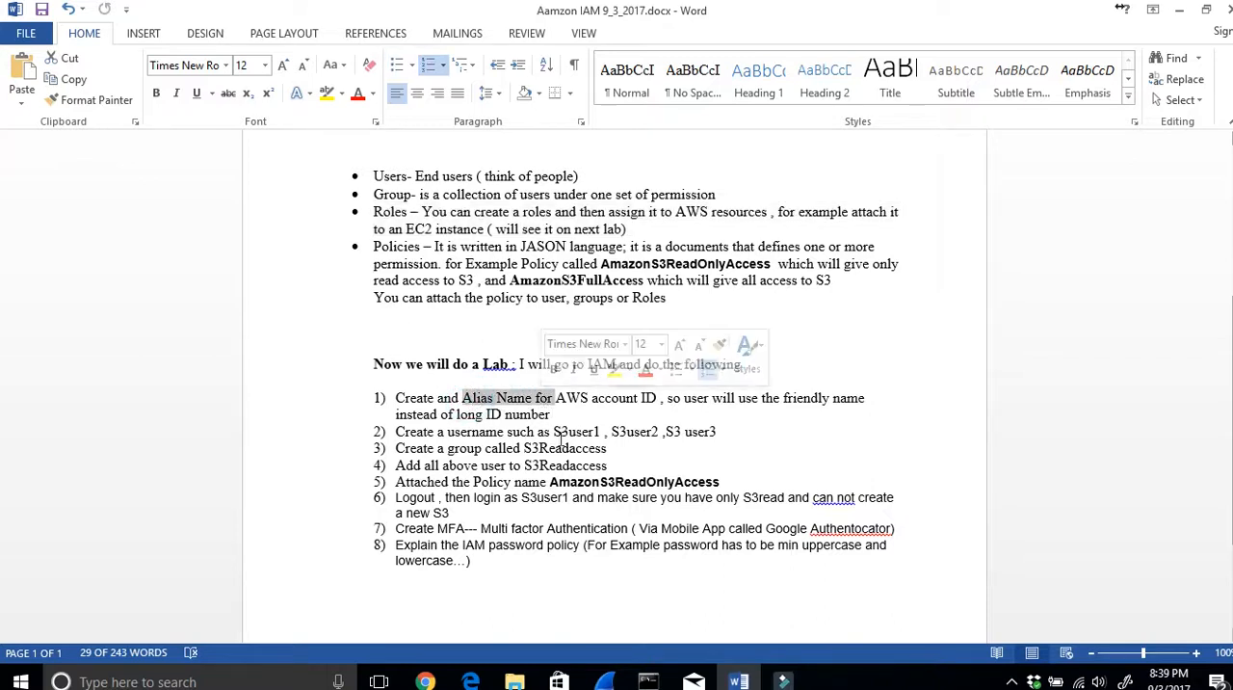
pyautogui.moveTo(601, 432); pyautogui.dragTo(590, 455)
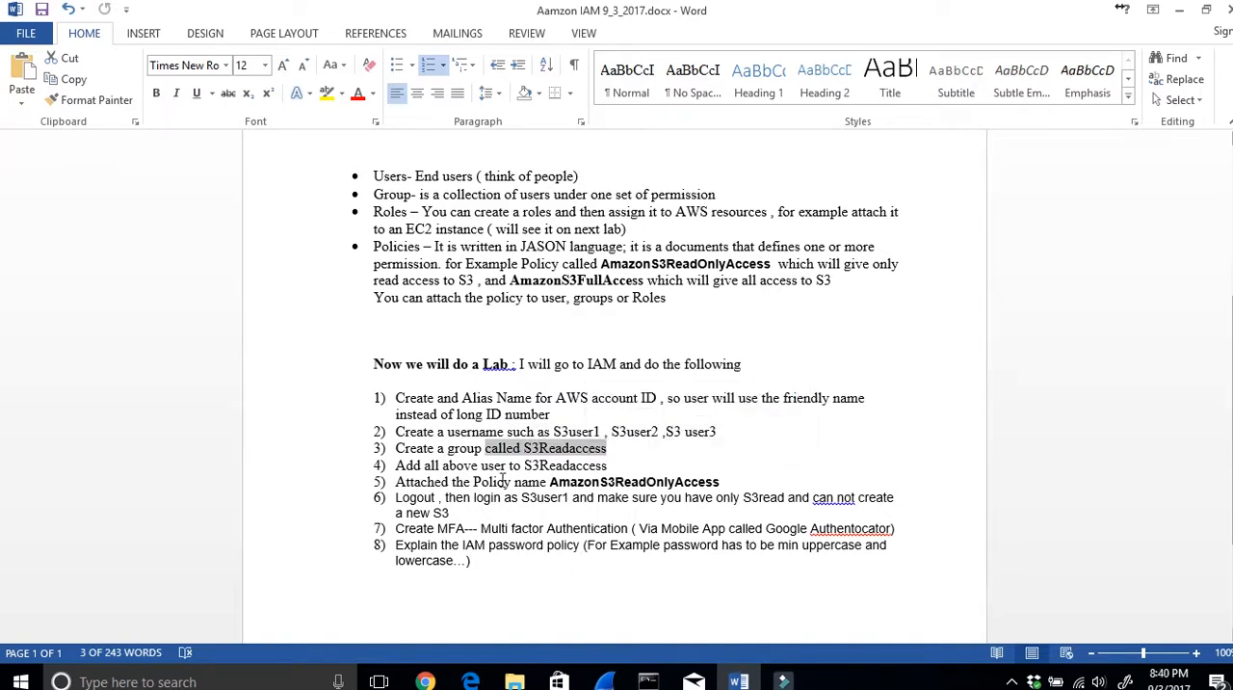
pyautogui.moveTo(505, 480); pyautogui.dragTo(644, 481)
pyautogui.moveTo(536, 498); pyautogui.dragTo(581, 501)
pyautogui.scroll(1, 590, 503)
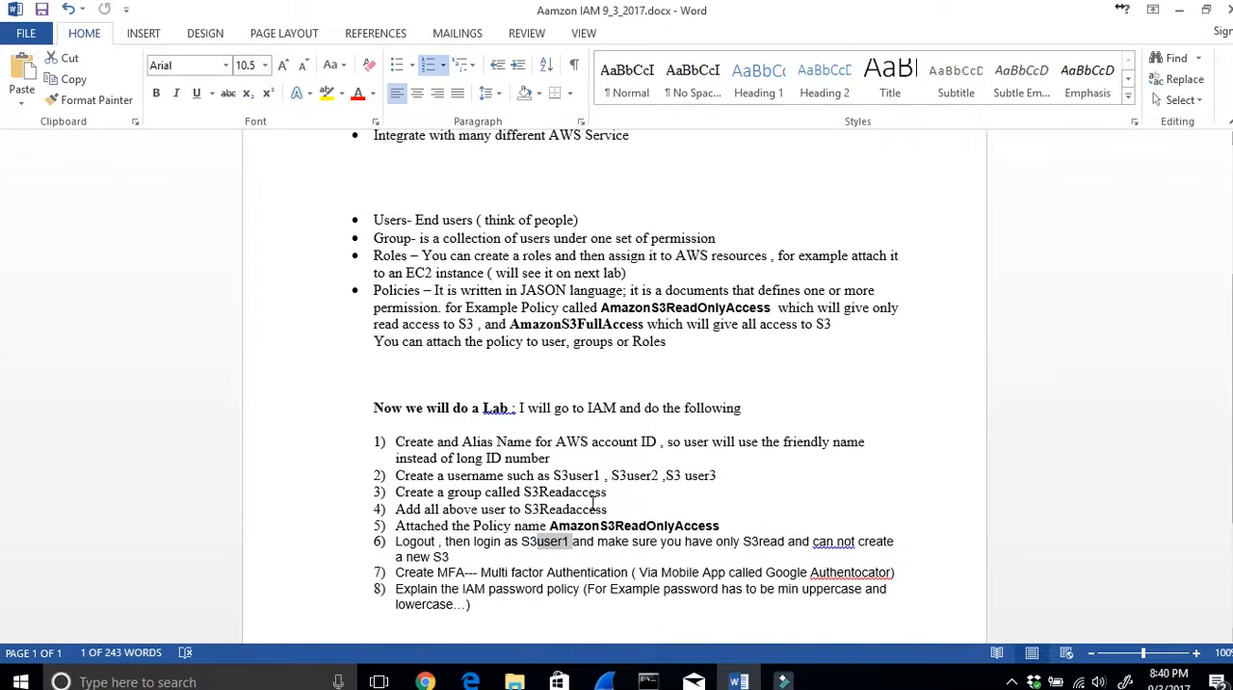
pyautogui.moveTo(421, 257); pyautogui.dragTo(385, 264)
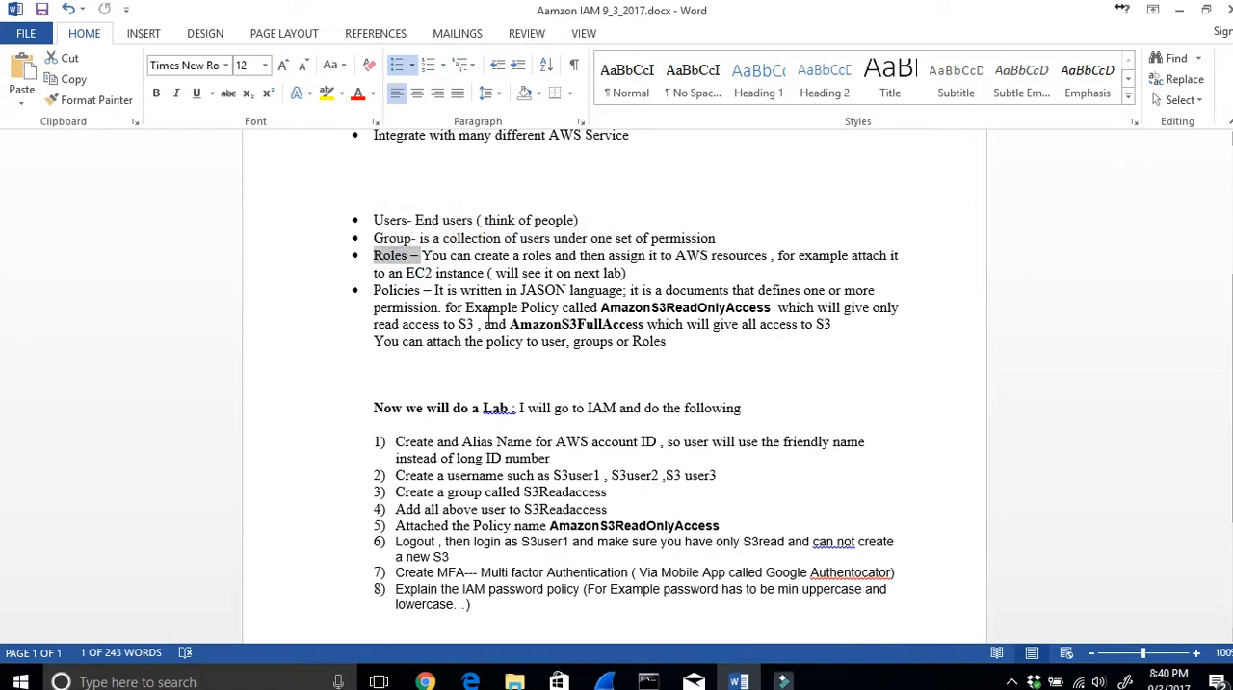
pyautogui.scroll(5, 488, 318)
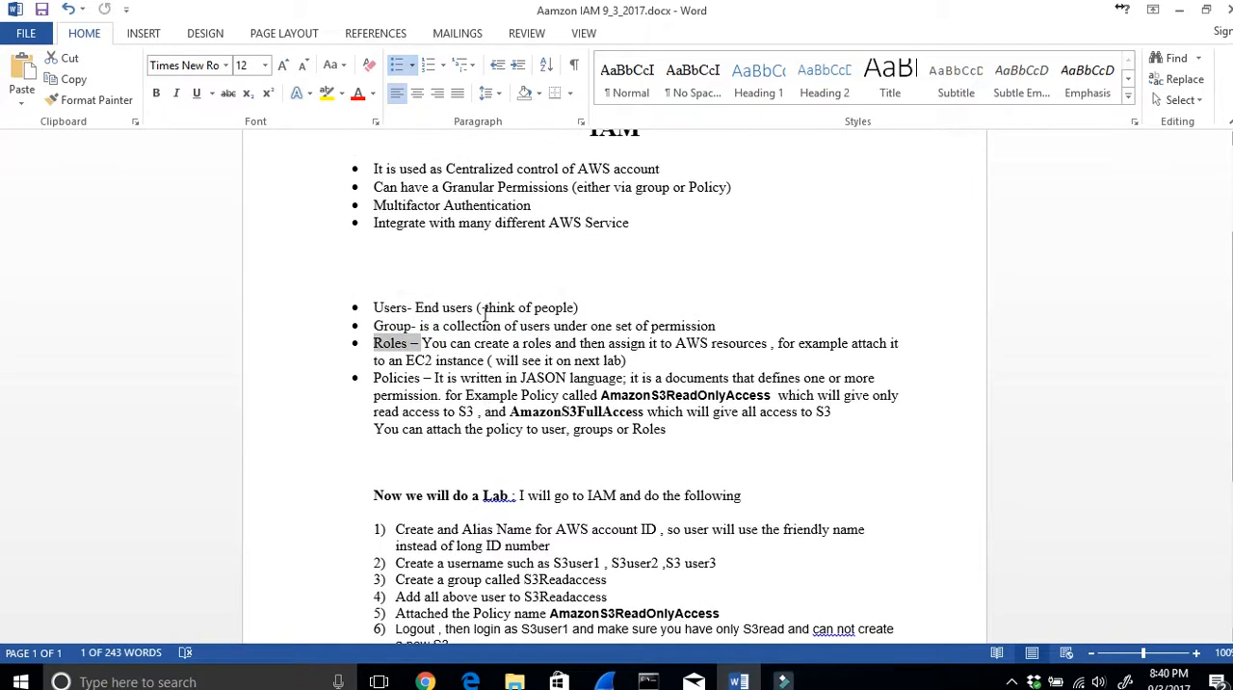
# Step: Leave the Word notes for Chrome and review ASM's Information Technology course list and the AWS Certified Solutions Architect – Associate page
pyautogui.click(1174, 14)
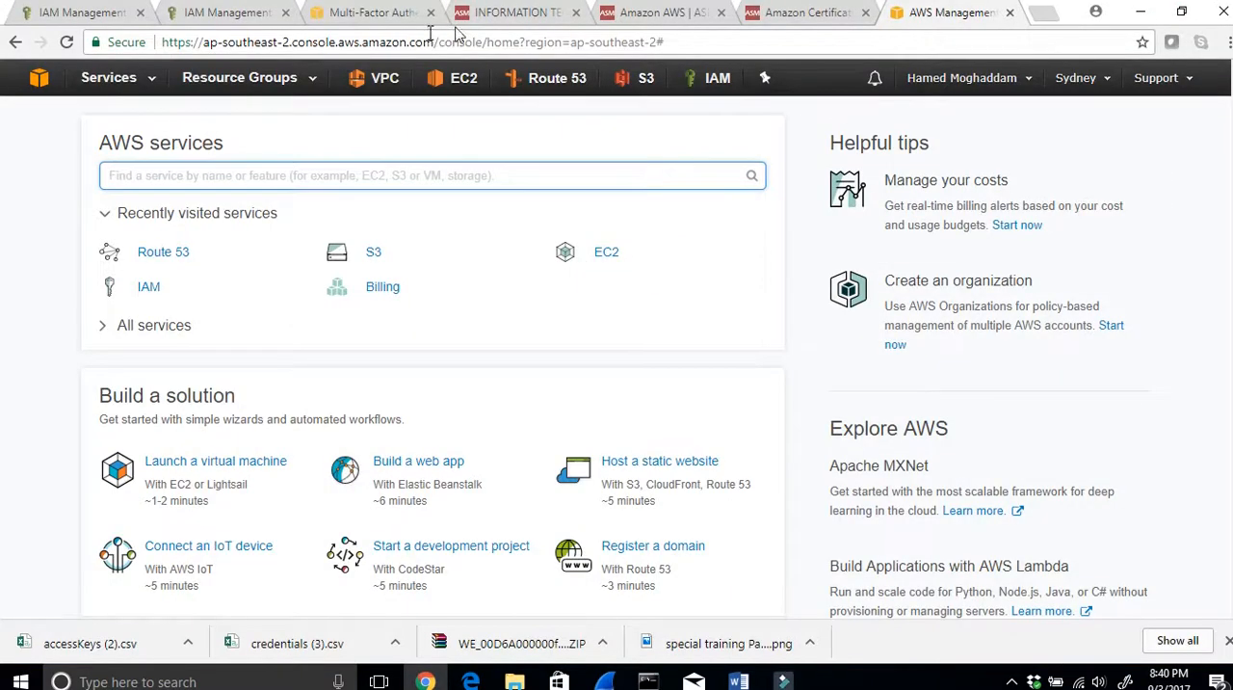
pyautogui.click(496, 14)
pyautogui.moveTo(154, 48); pyautogui.dragTo(339, 50)
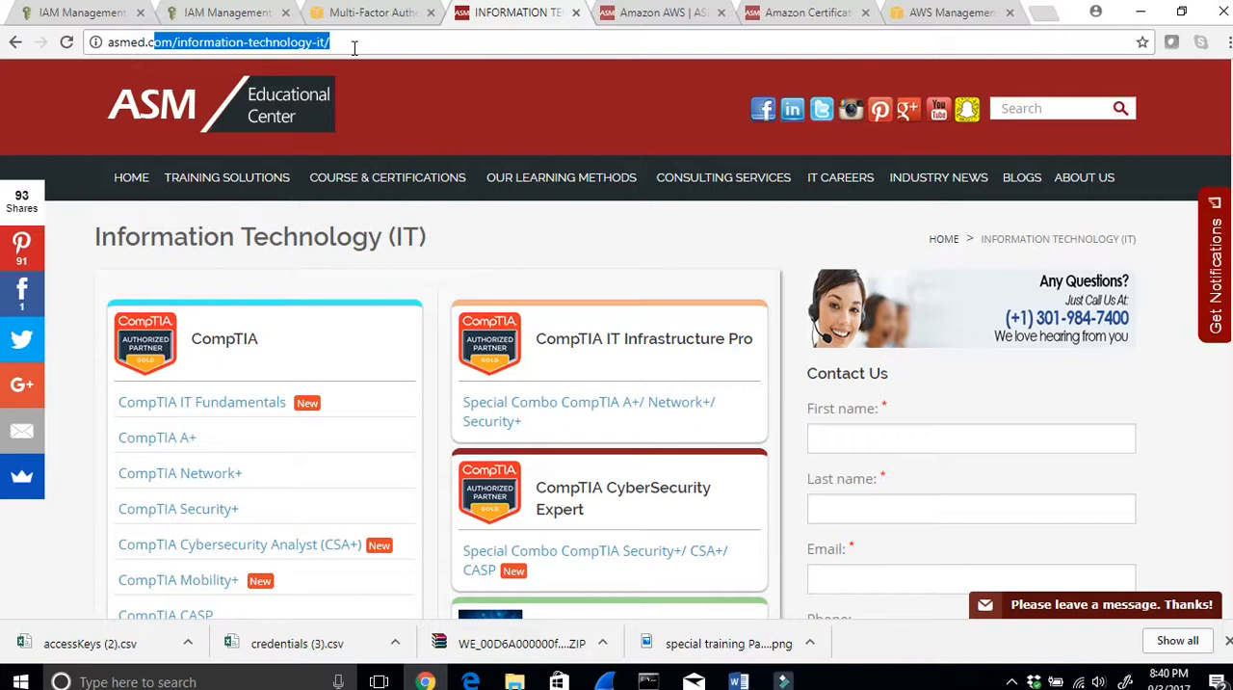
pyautogui.scroll(-4, 616, 409)
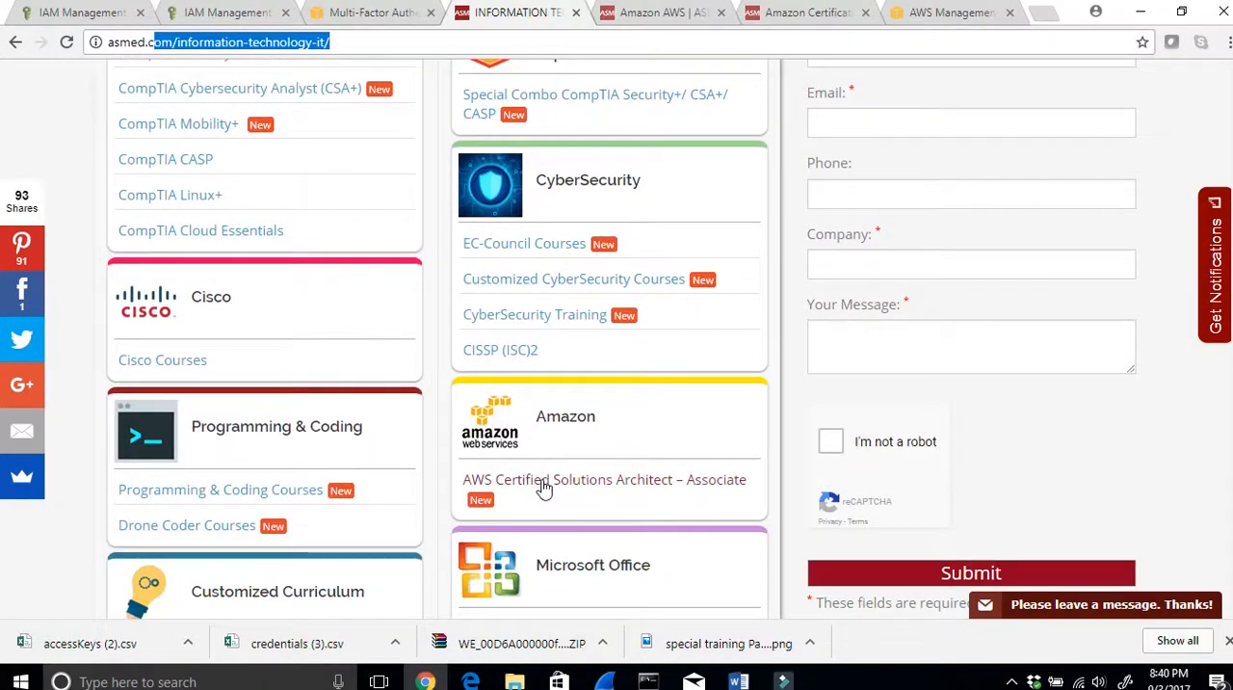
pyautogui.click(638, 13)
pyautogui.click(800, 14)
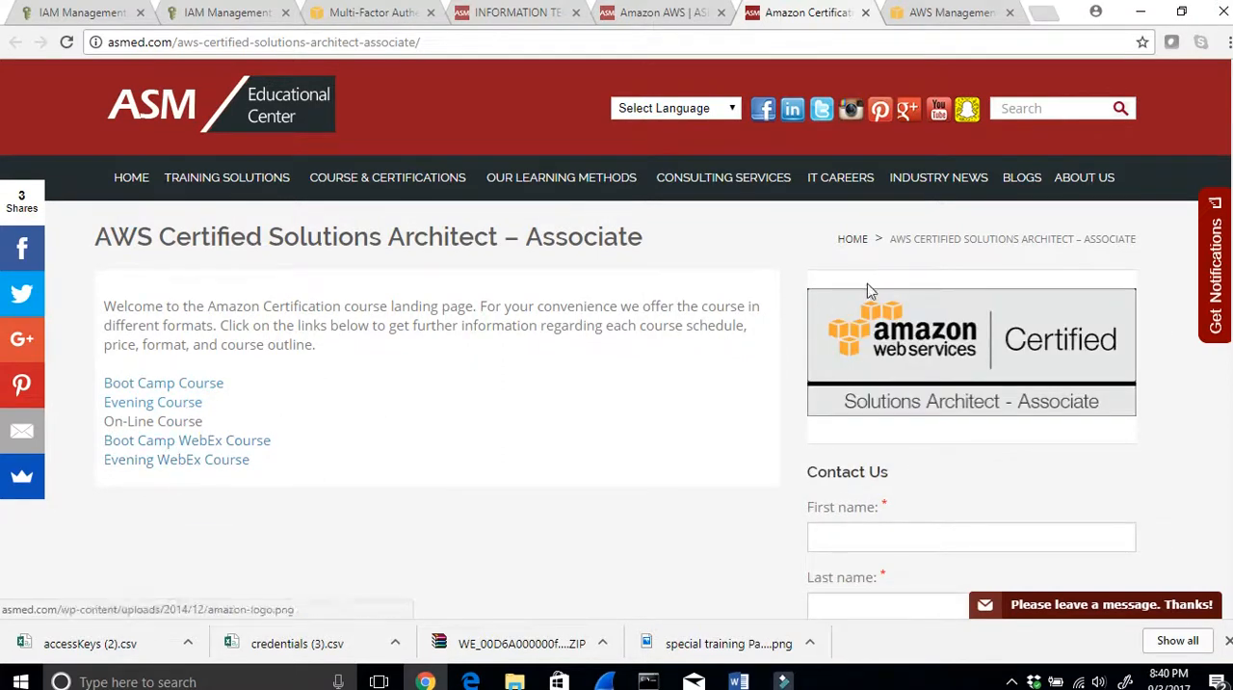
# Step: Check the blog categories for Amazon AWS, then review the Amazon AWS blog posts page and its Contact Us form
pyautogui.moveTo(1033, 185)
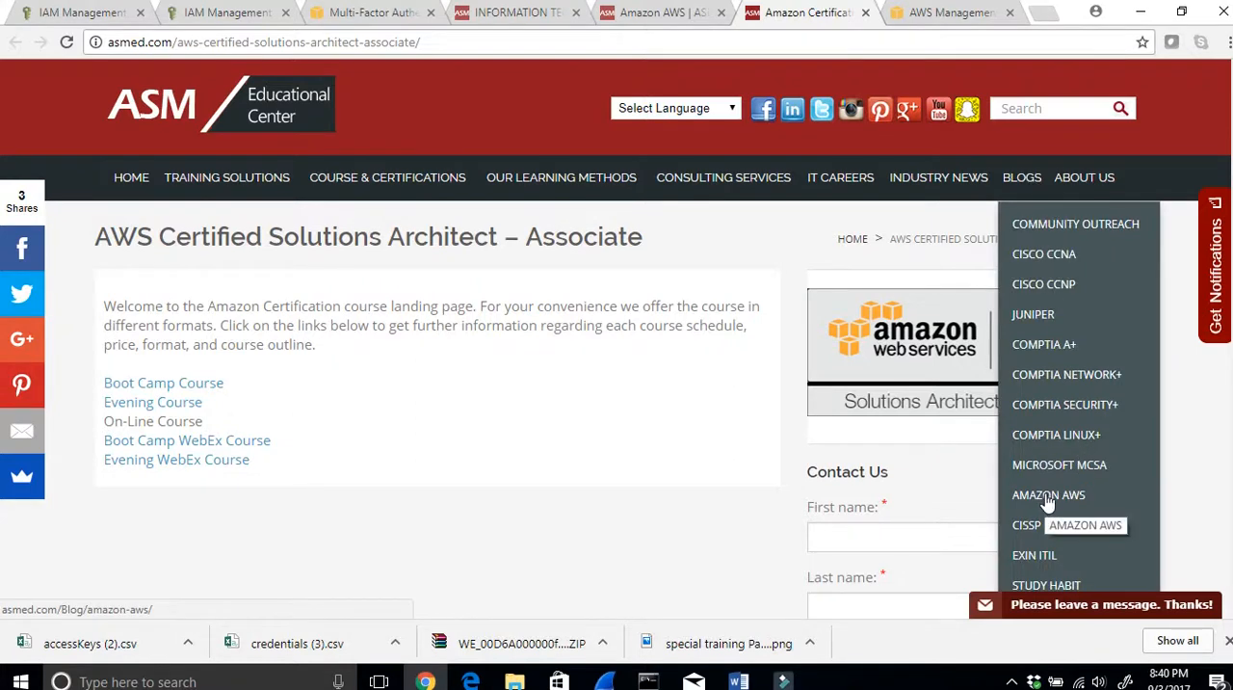
pyautogui.click(677, 18)
pyautogui.scroll(-5, 311, 396)
pyautogui.scroll(11, 292, 358)
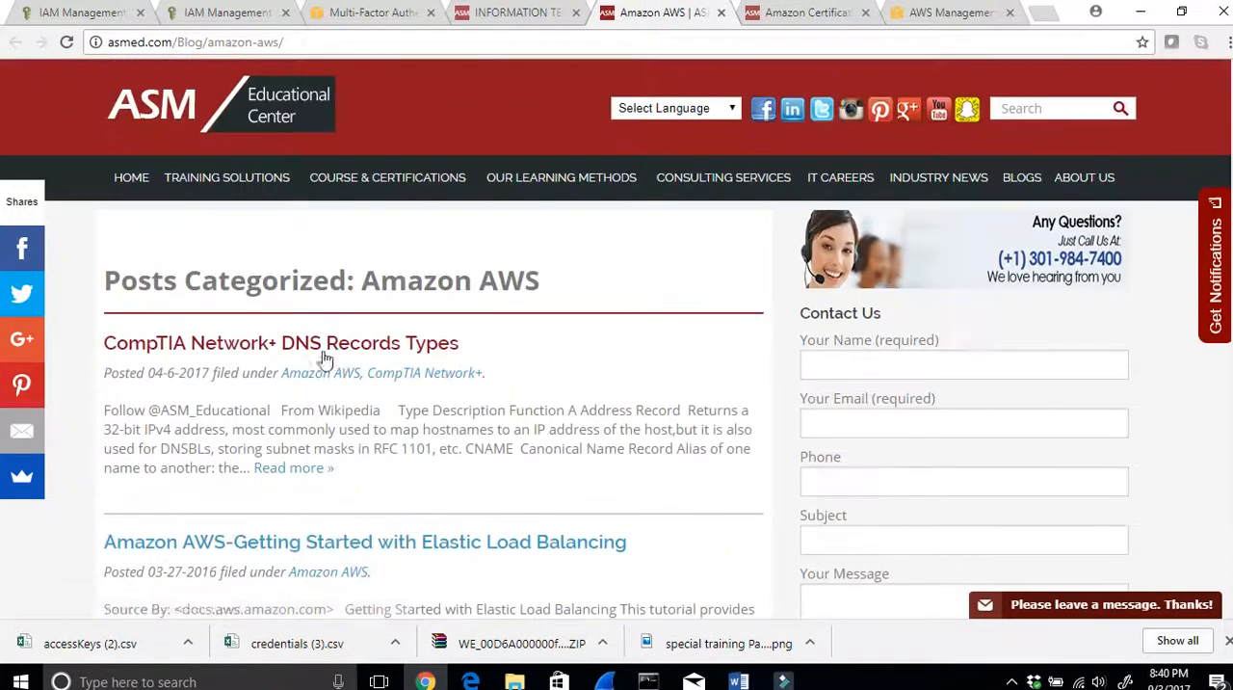
pyautogui.moveTo(1010, 219); pyautogui.dragTo(1093, 246)
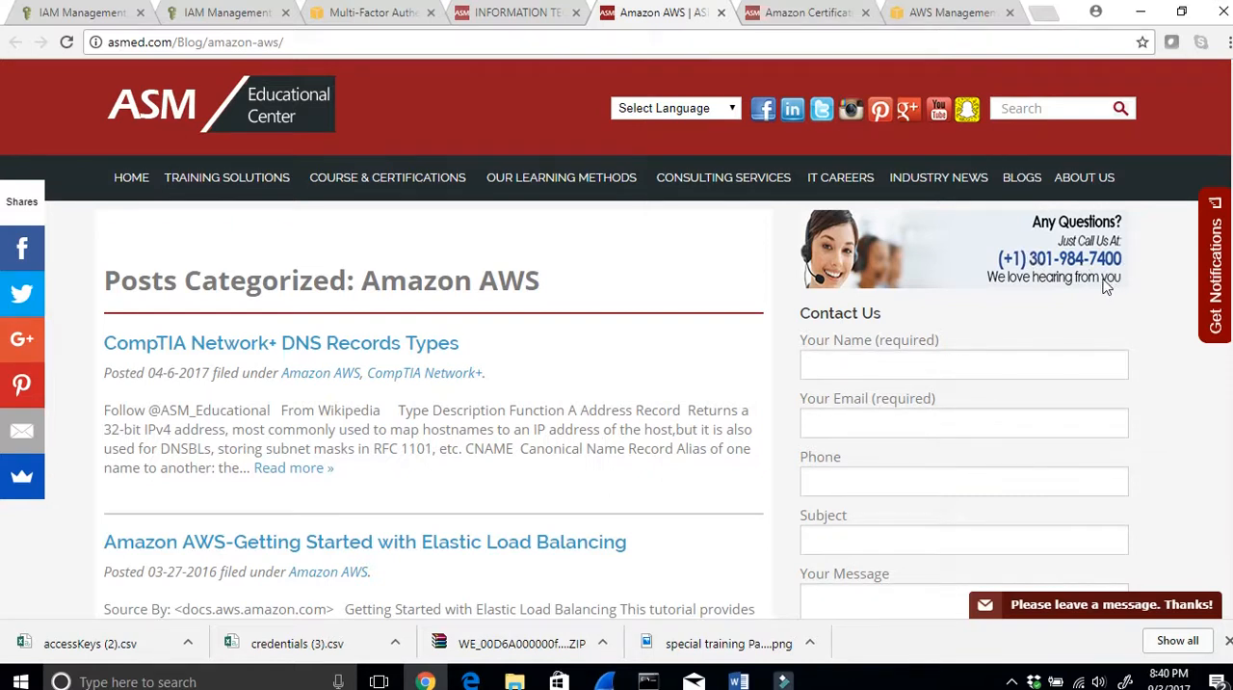
pyautogui.click(922, 370)
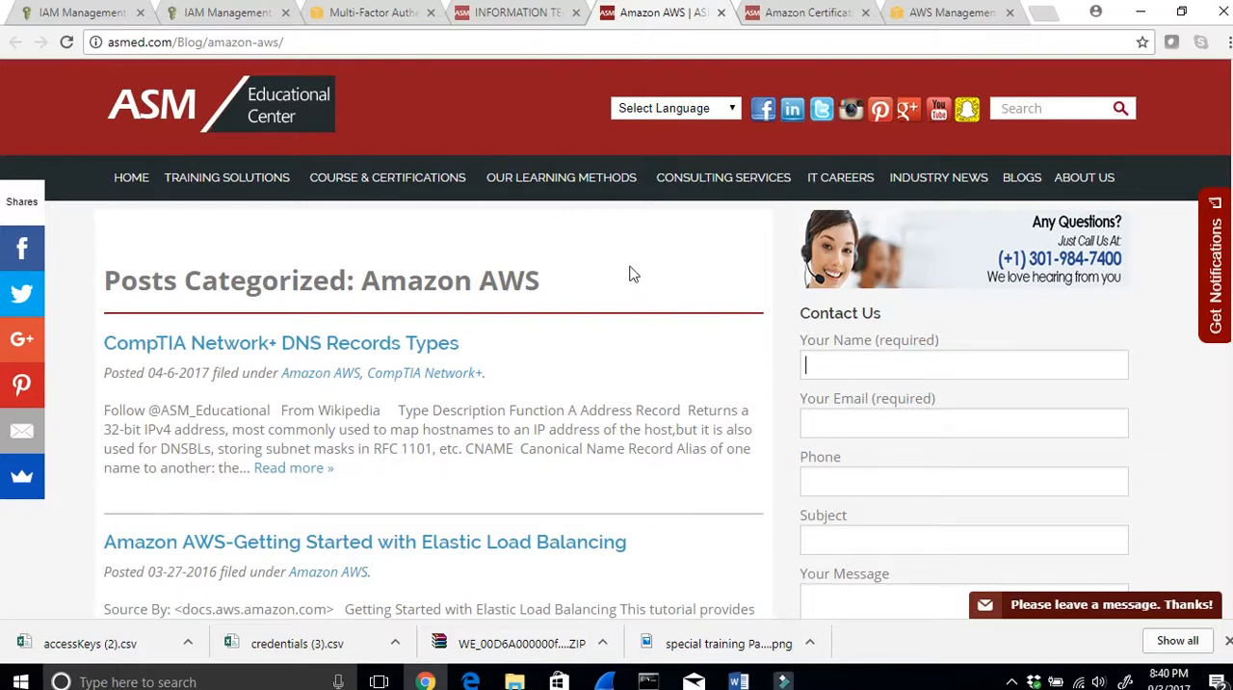